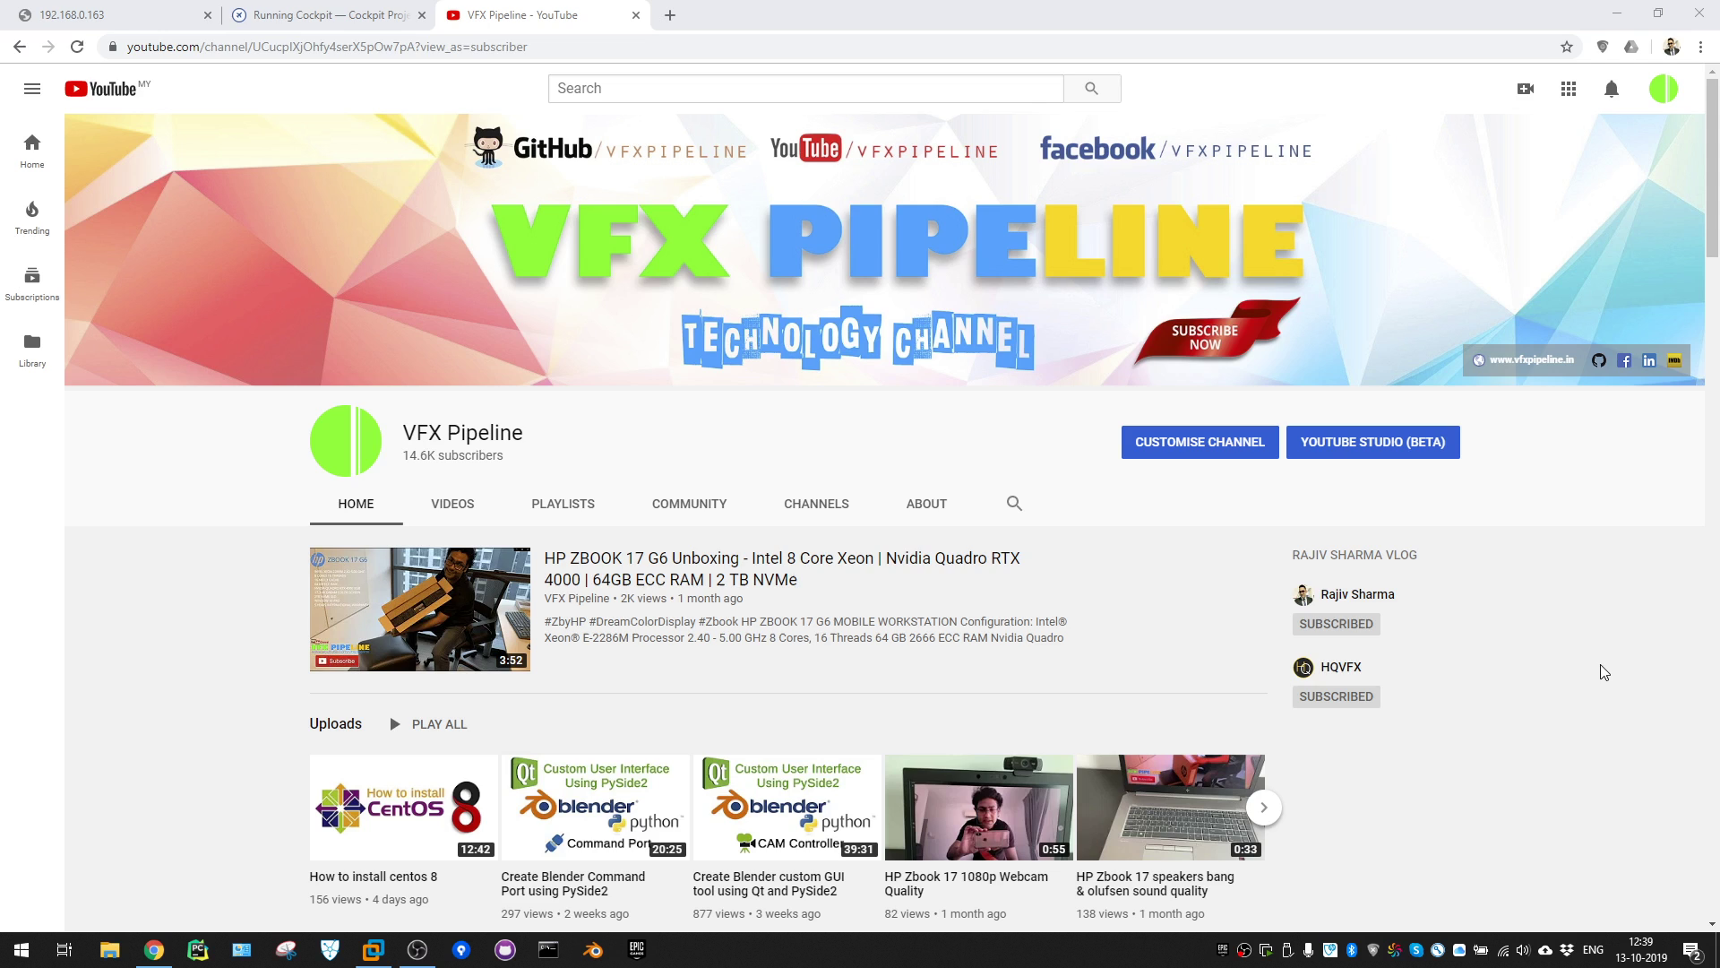
- Switch to the 'Running Cockpit — Cockpit Project' documentation tab
{"action": "left_click", "coordinate": [347, 20]}
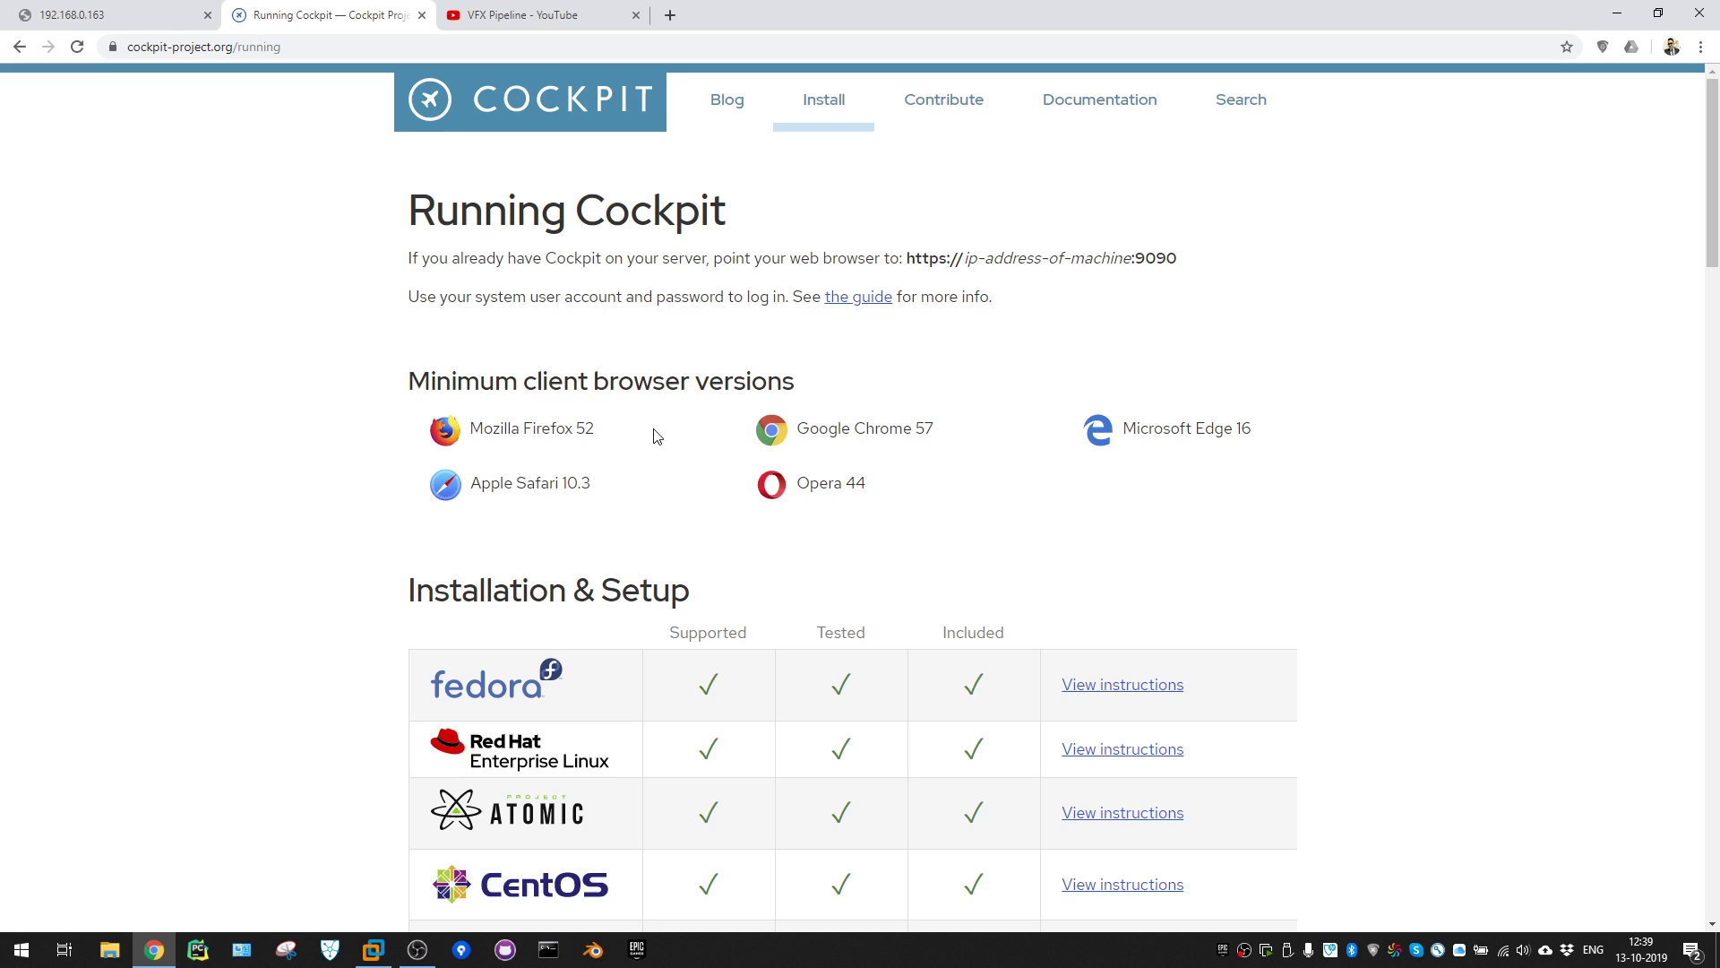
- Scroll down to the Fedora section and highlight the 'sudo dnf install cockpit' command line
{"action": "double_click", "coordinate": [635, 220]}
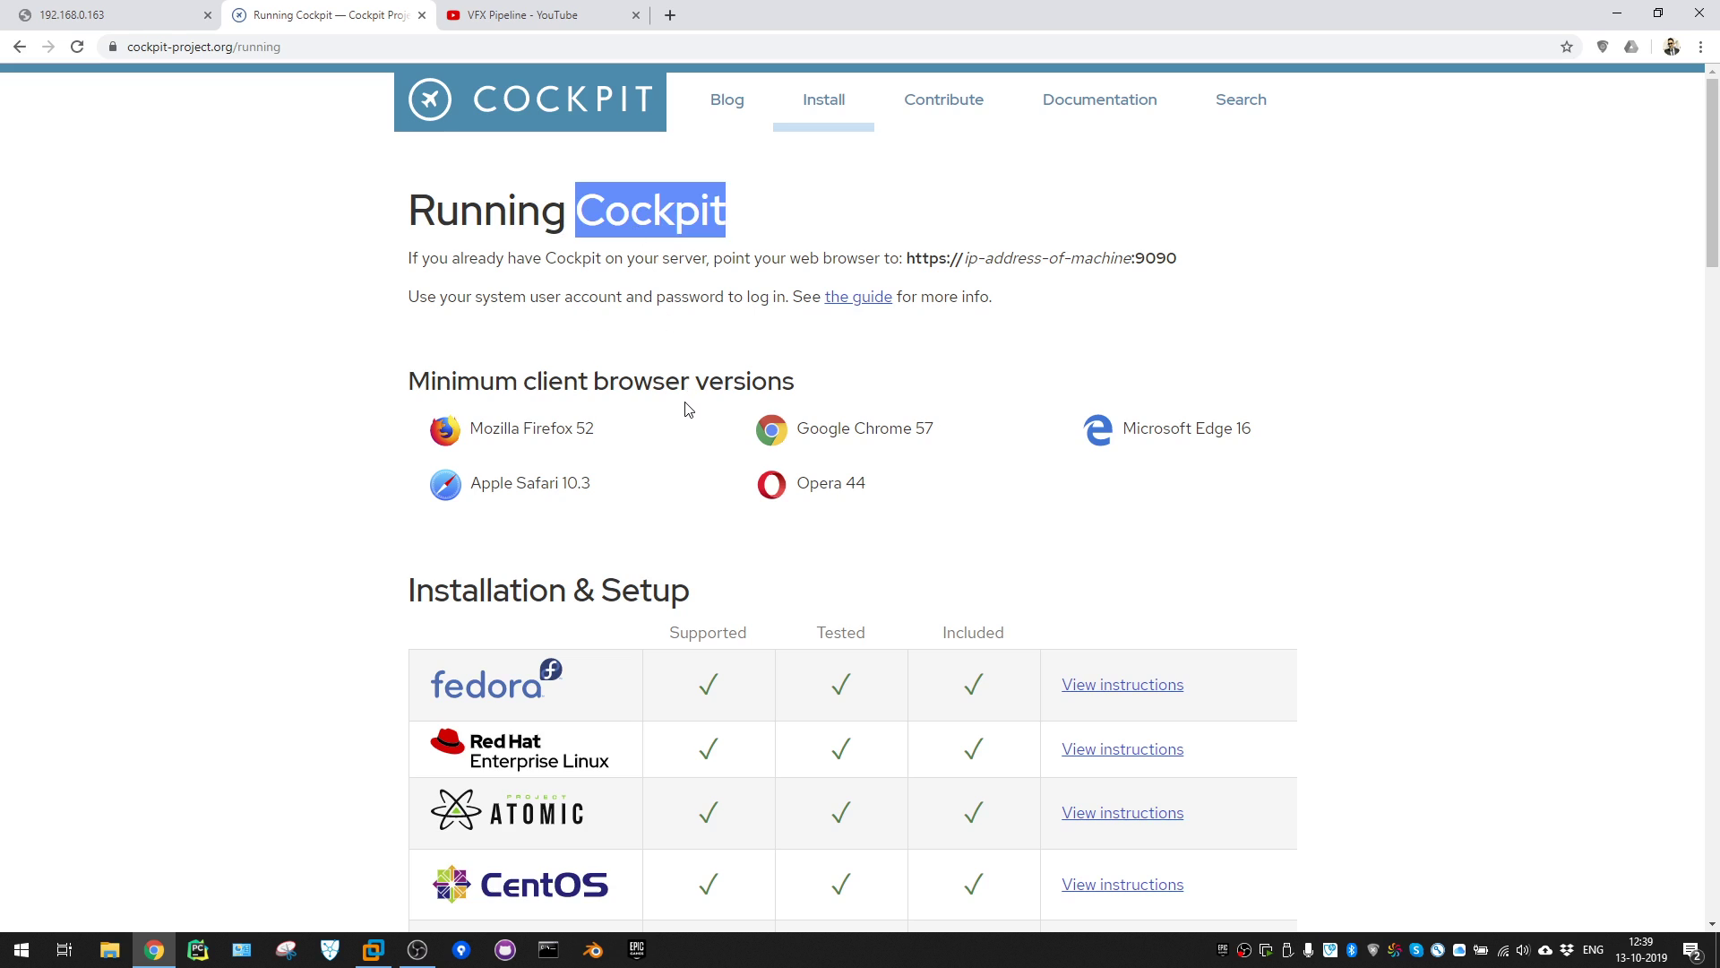
{"action": "left_click", "coordinate": [662, 392]}
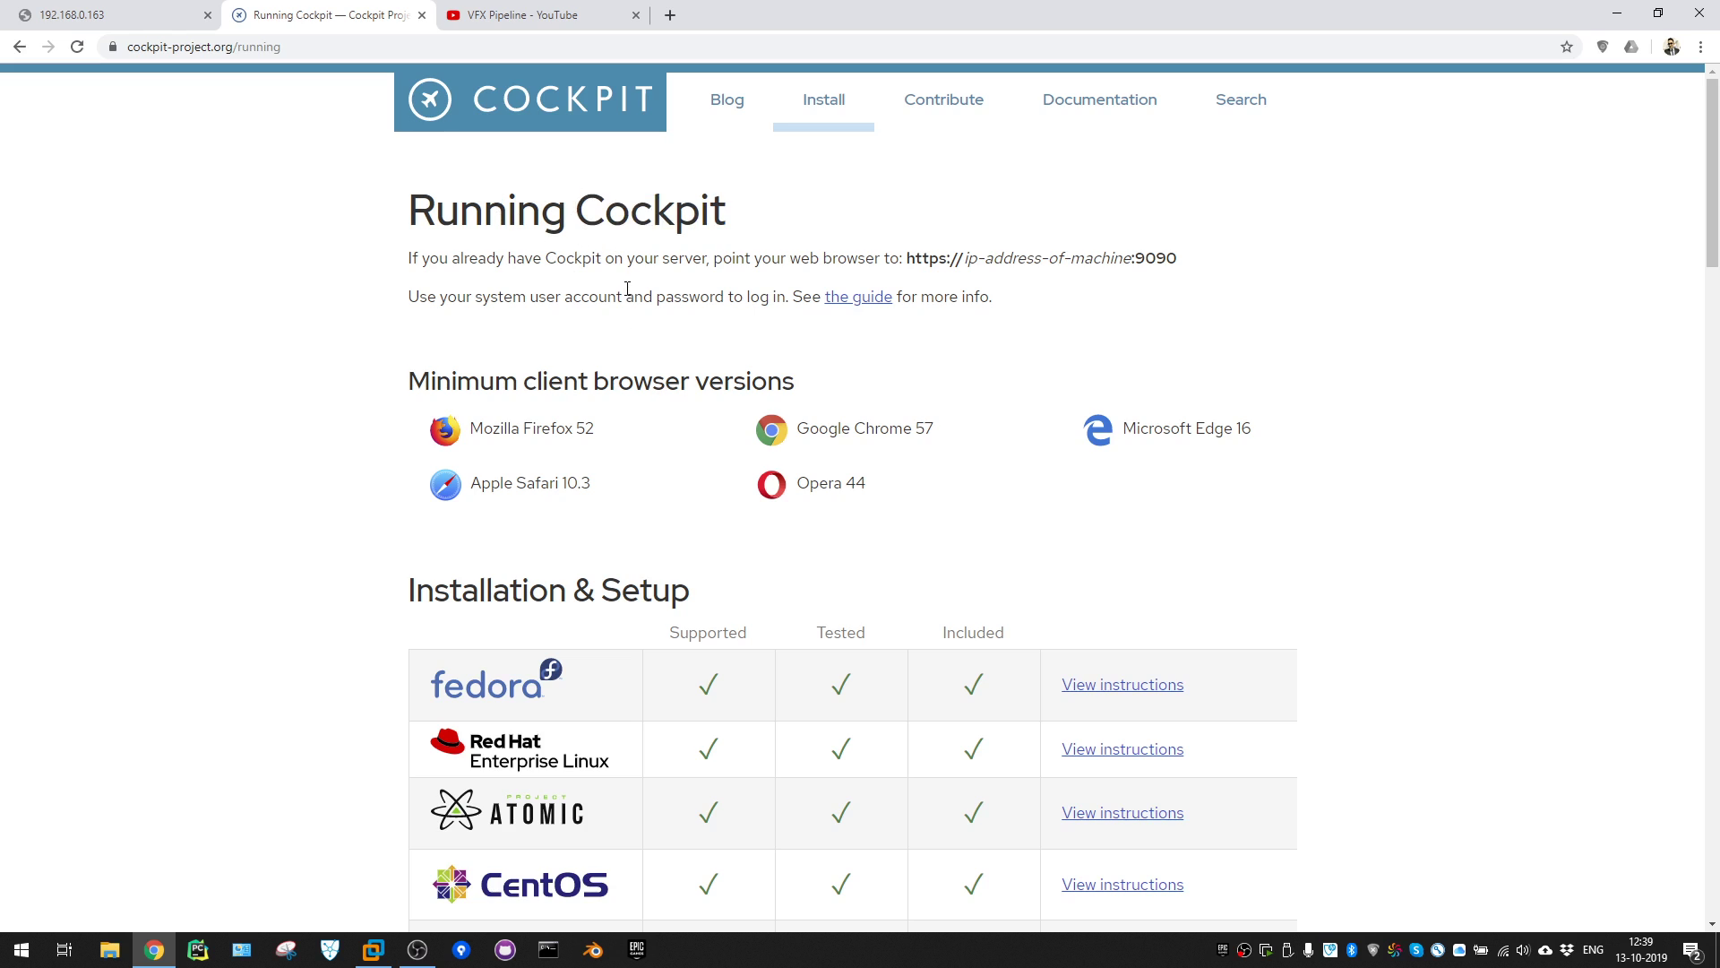
{"action": "scroll", "coordinate": [627, 289], "scroll_direction": "down", "scroll_amount": 9}
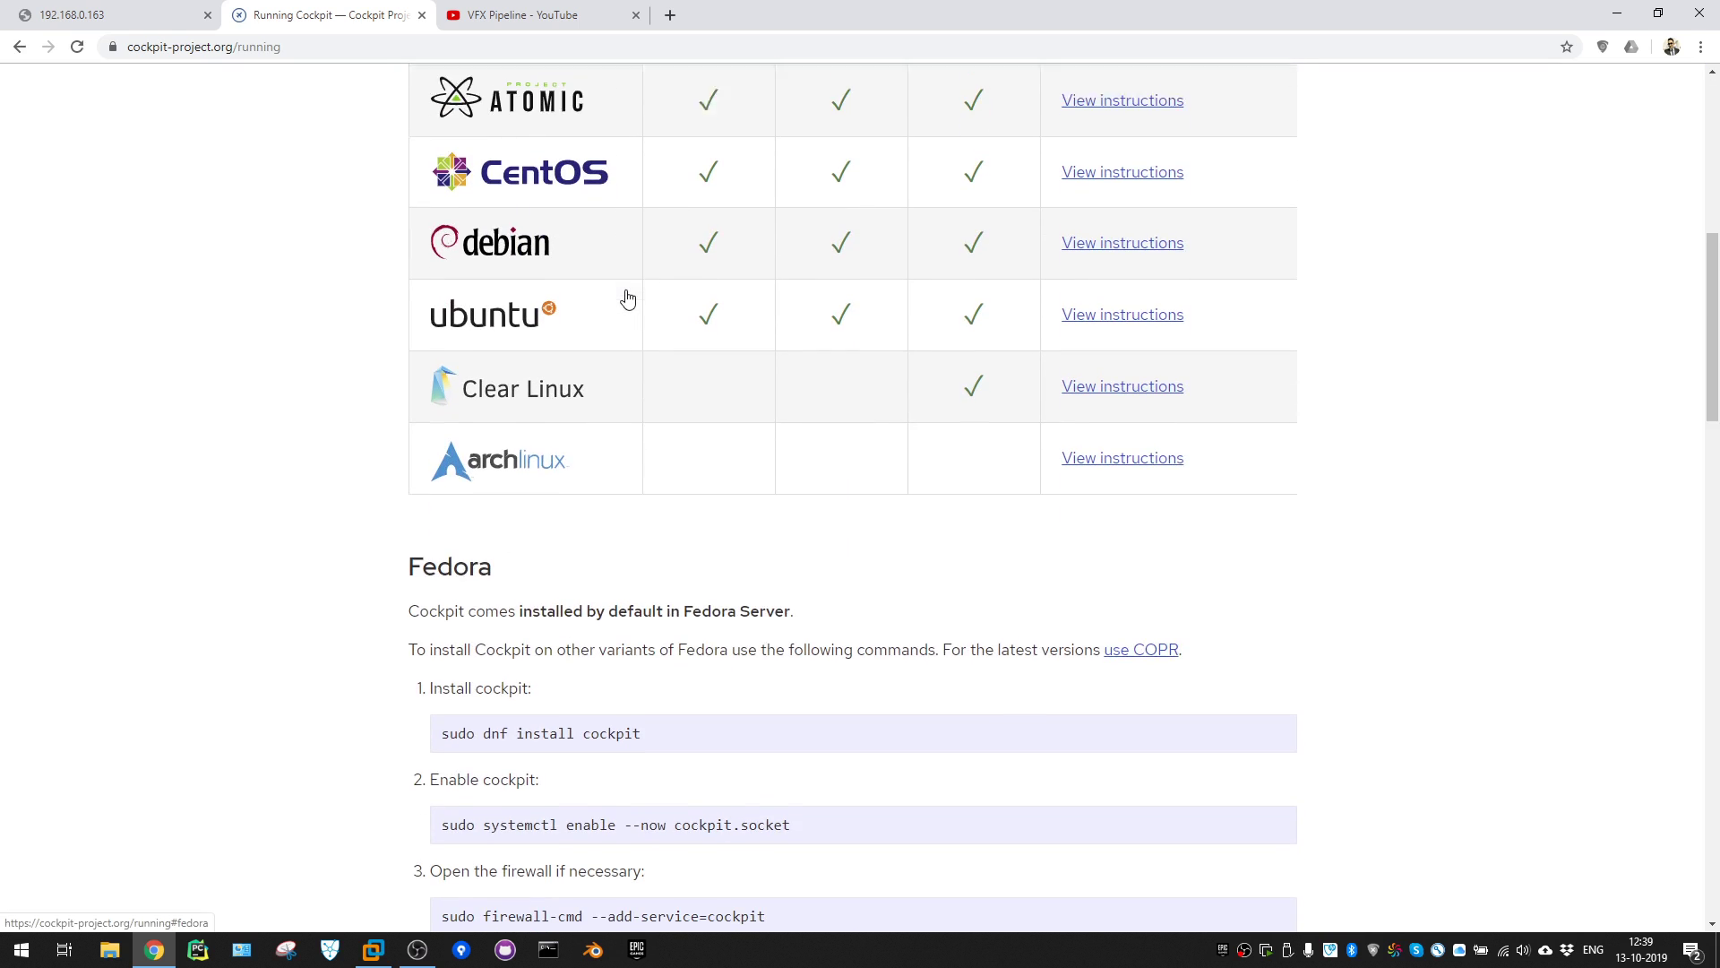
{"action": "scroll", "coordinate": [627, 299], "scroll_direction": "down", "scroll_amount": 2}
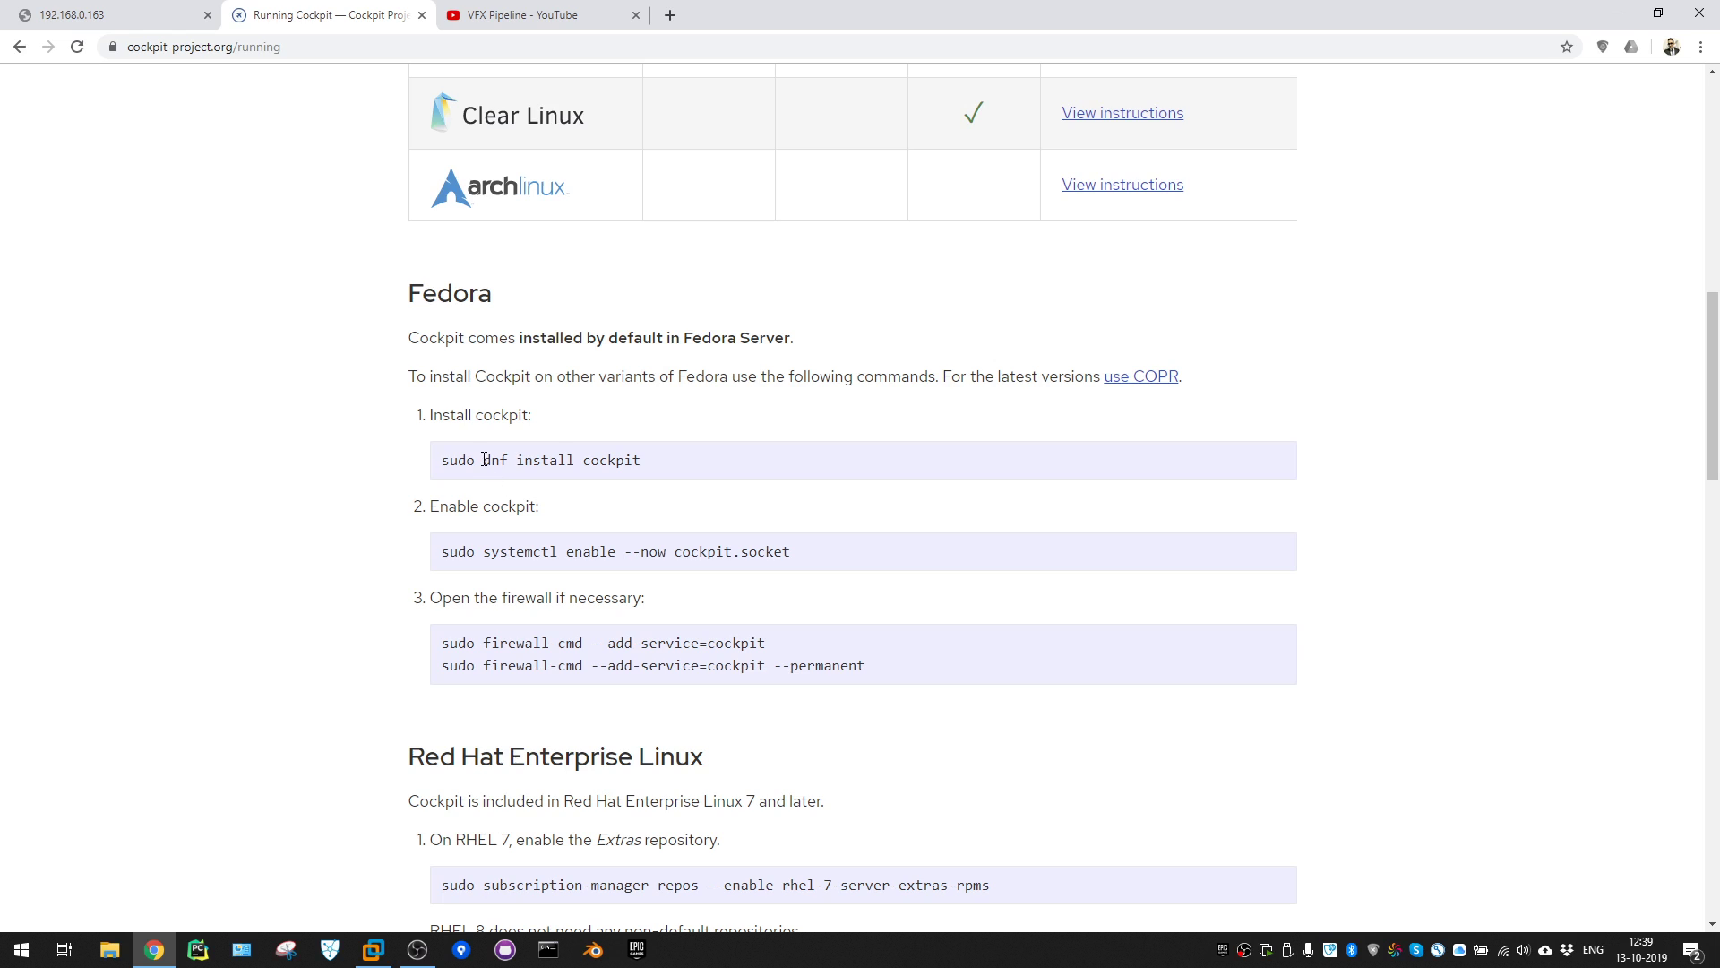
{"action": "left_click_drag", "start_coordinate": [483, 458], "coordinate": [667, 456]}
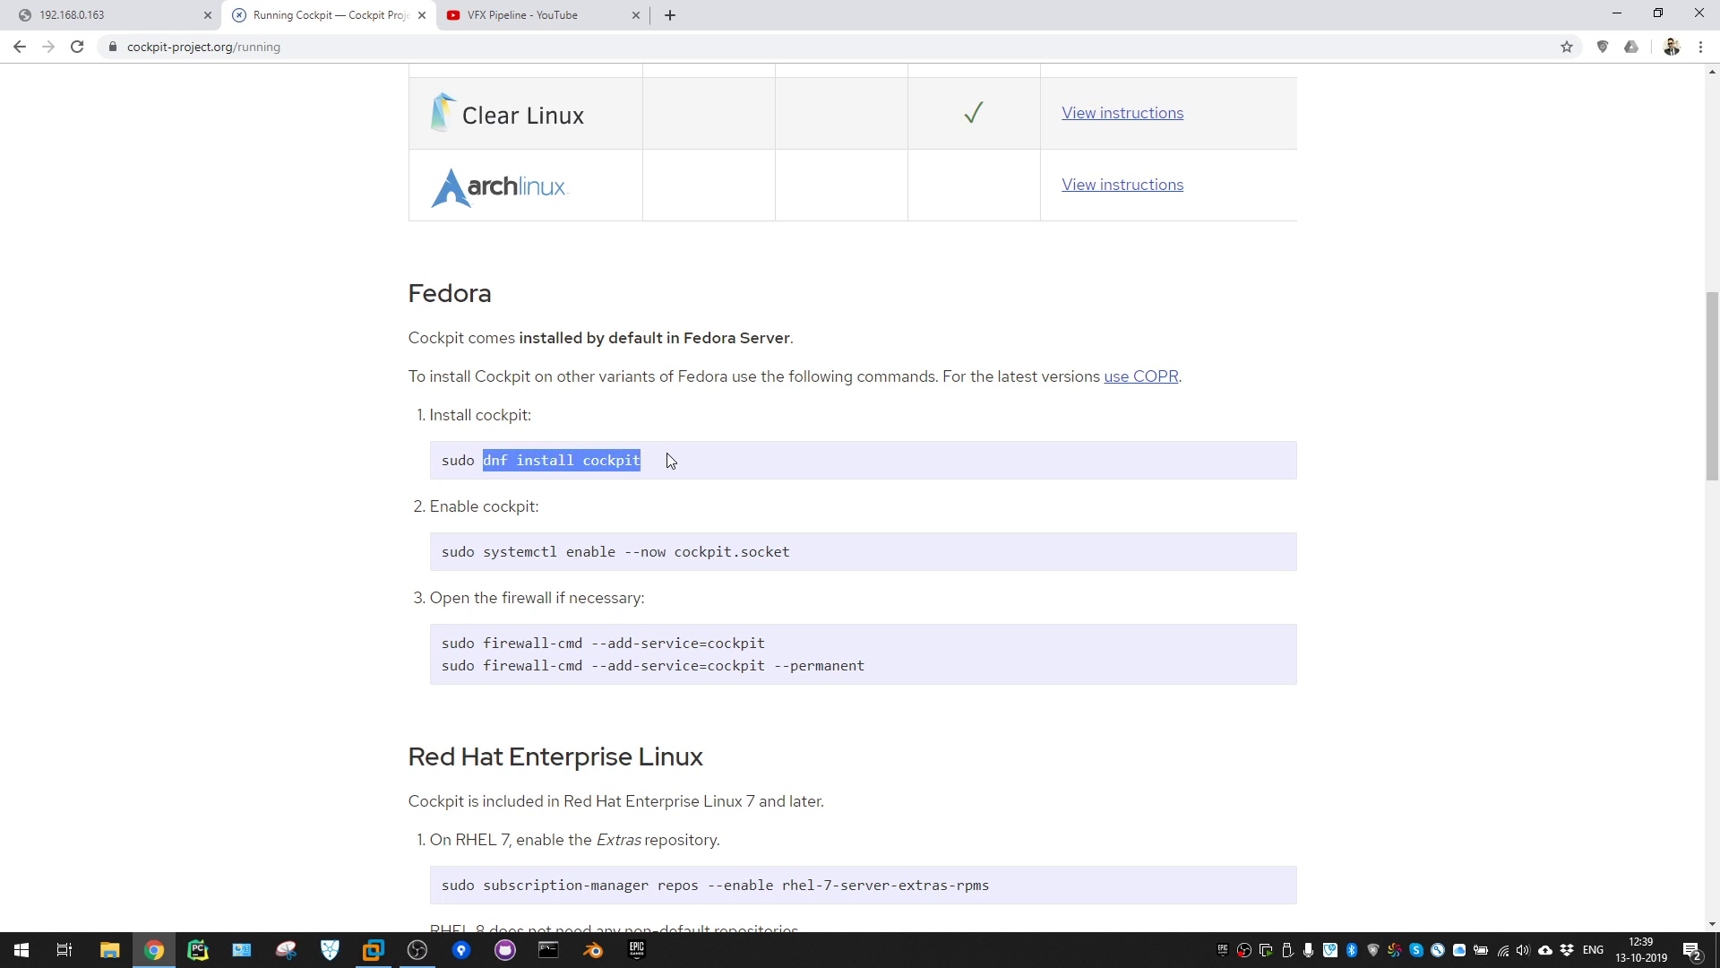
{"action": "double_click", "coordinate": [496, 461]}
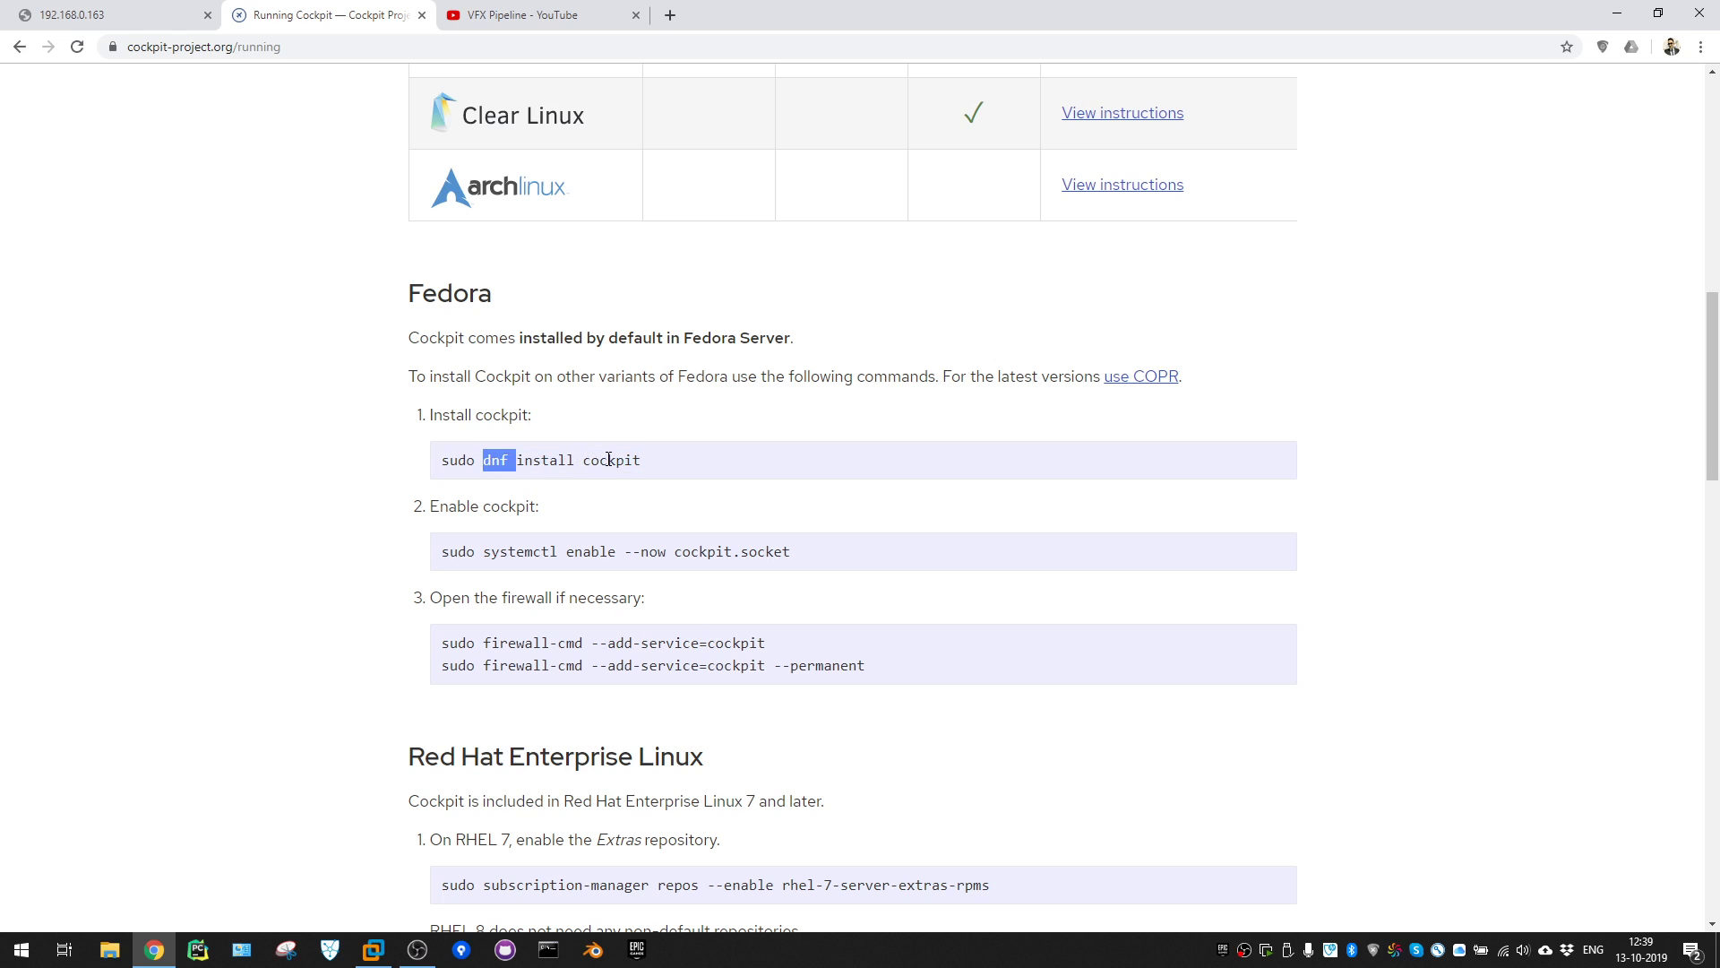
{"action": "triple_click", "coordinate": [577, 460]}
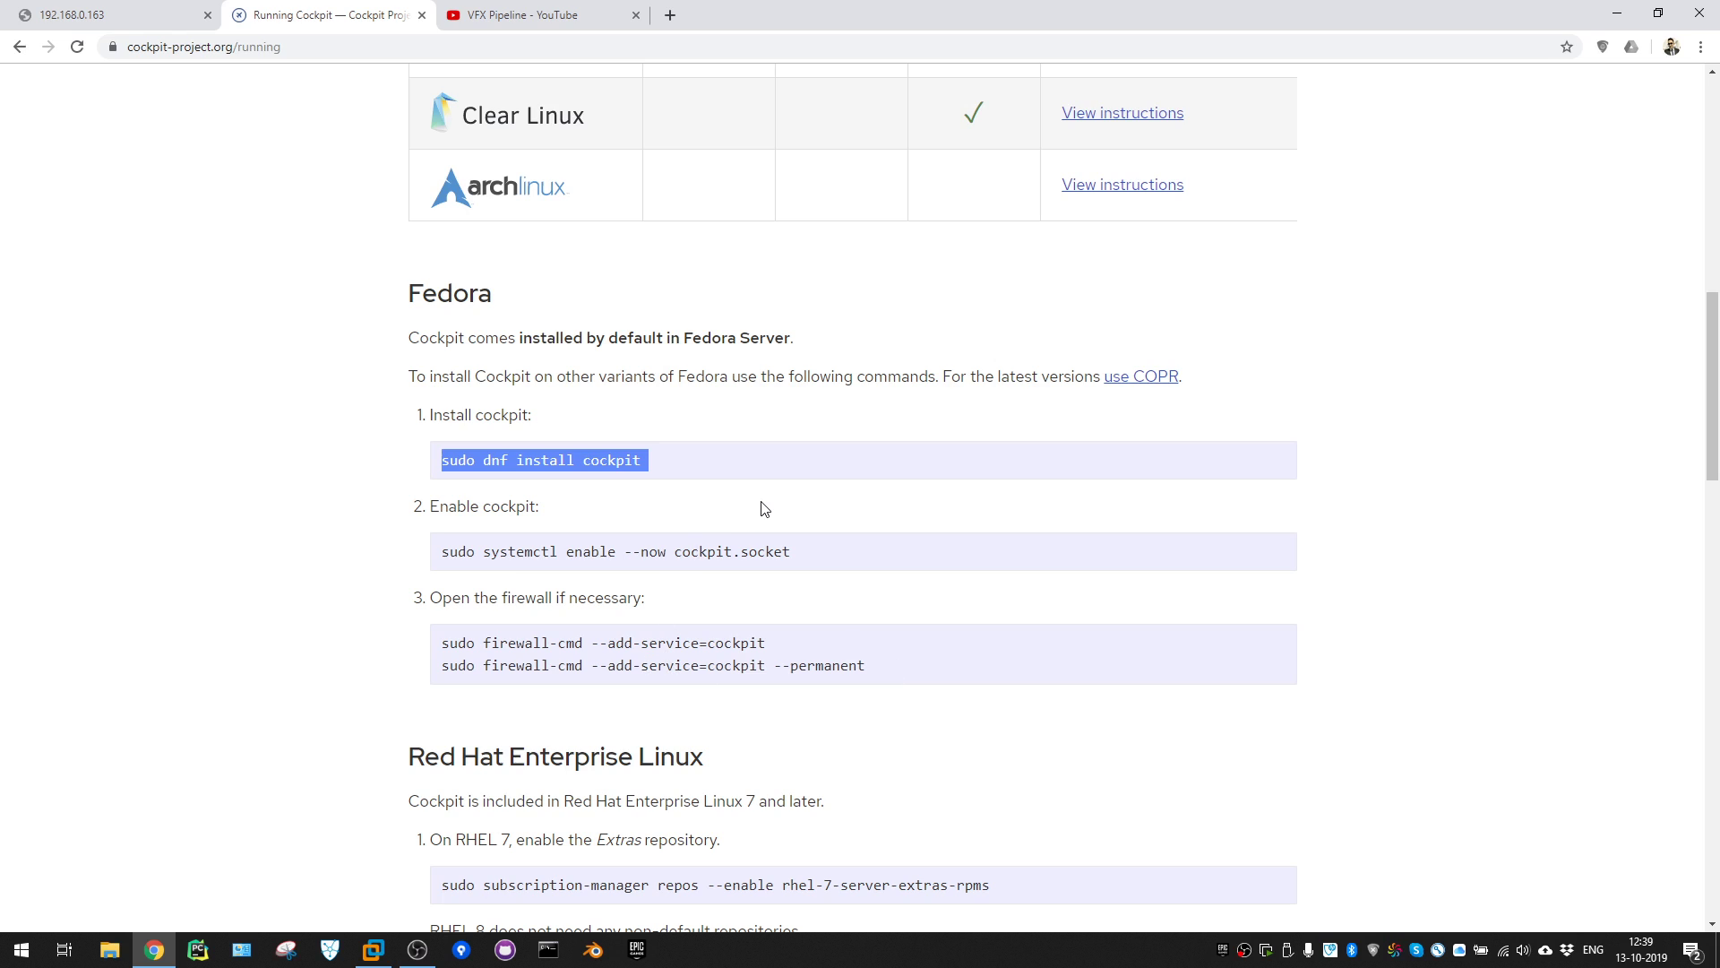
{"action": "scroll", "coordinate": [520, 408], "scroll_direction": "up", "scroll_amount": 4}
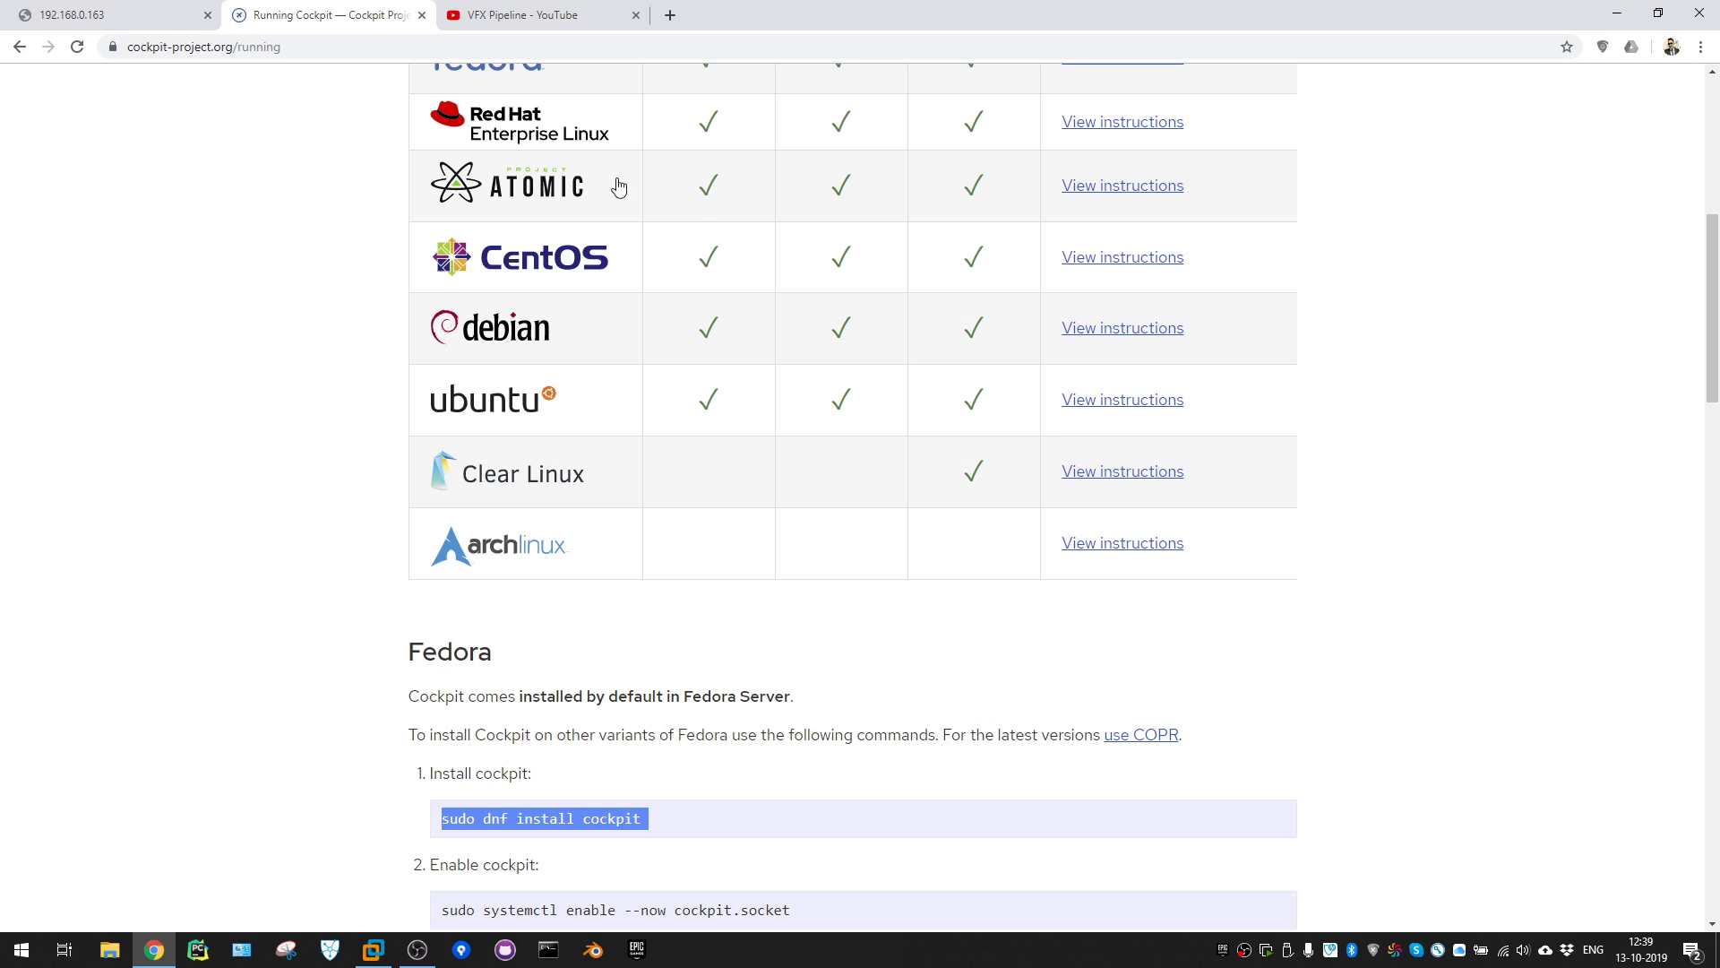
- Check that 192.168.0.163:9090 refuses to connect, then minimize Chrome
{"action": "left_click", "coordinate": [53, 13]}
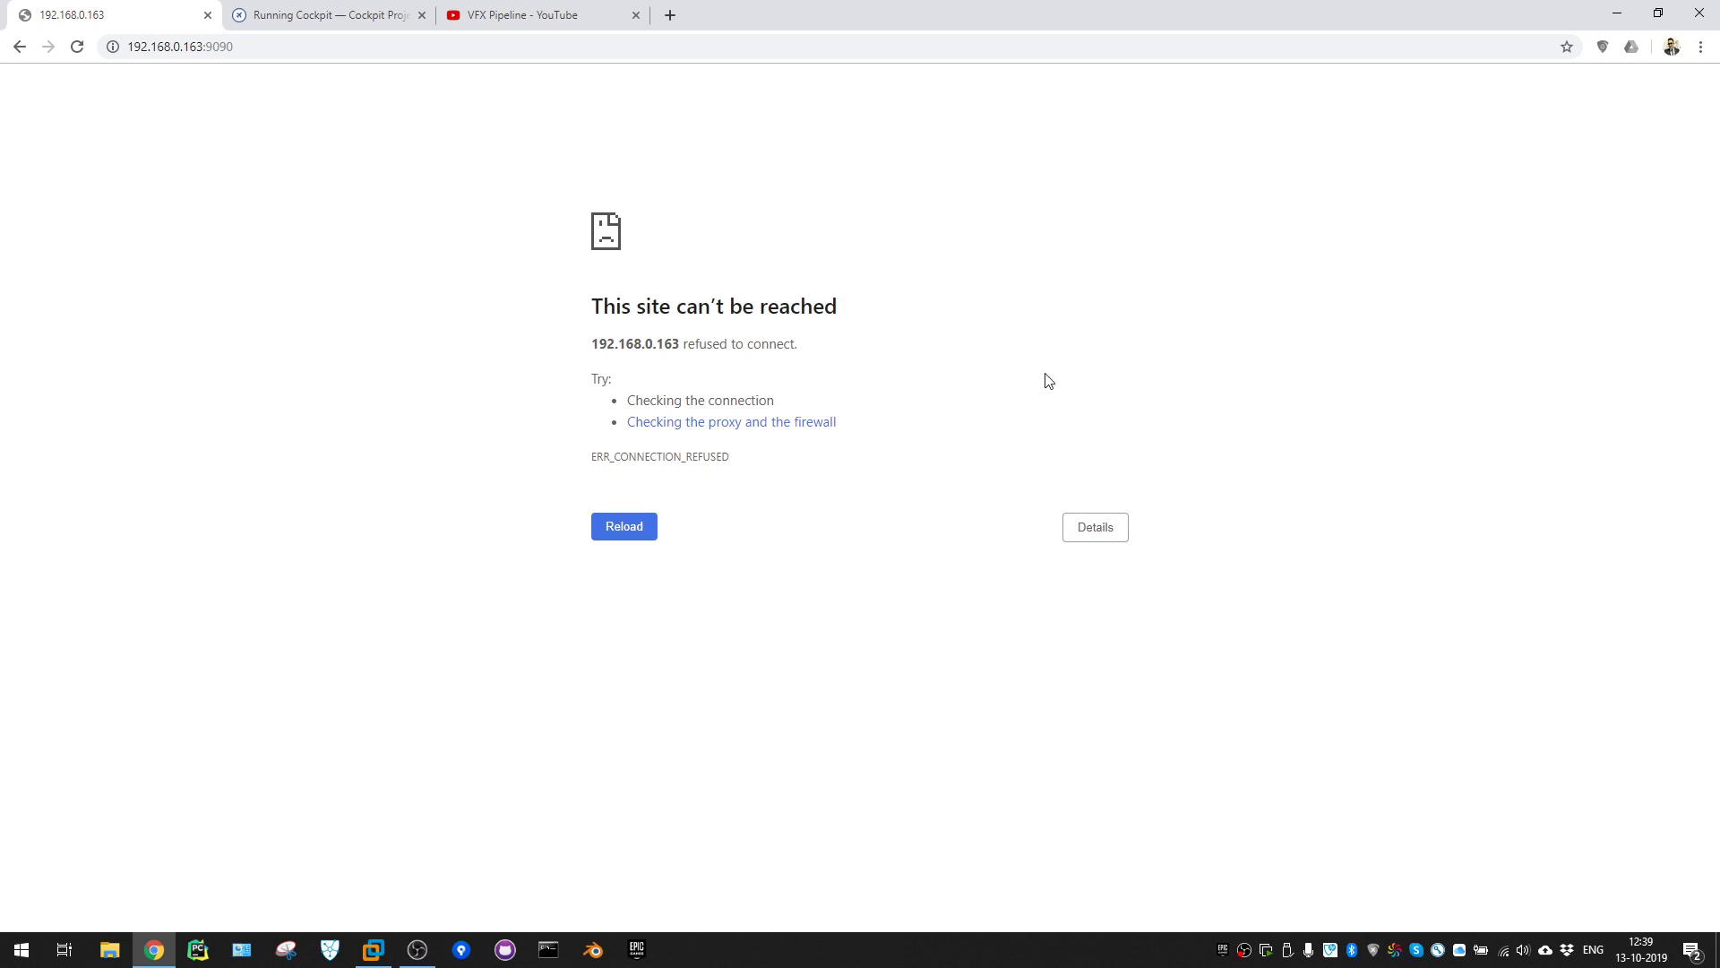
{"action": "left_click", "coordinate": [1617, 13]}
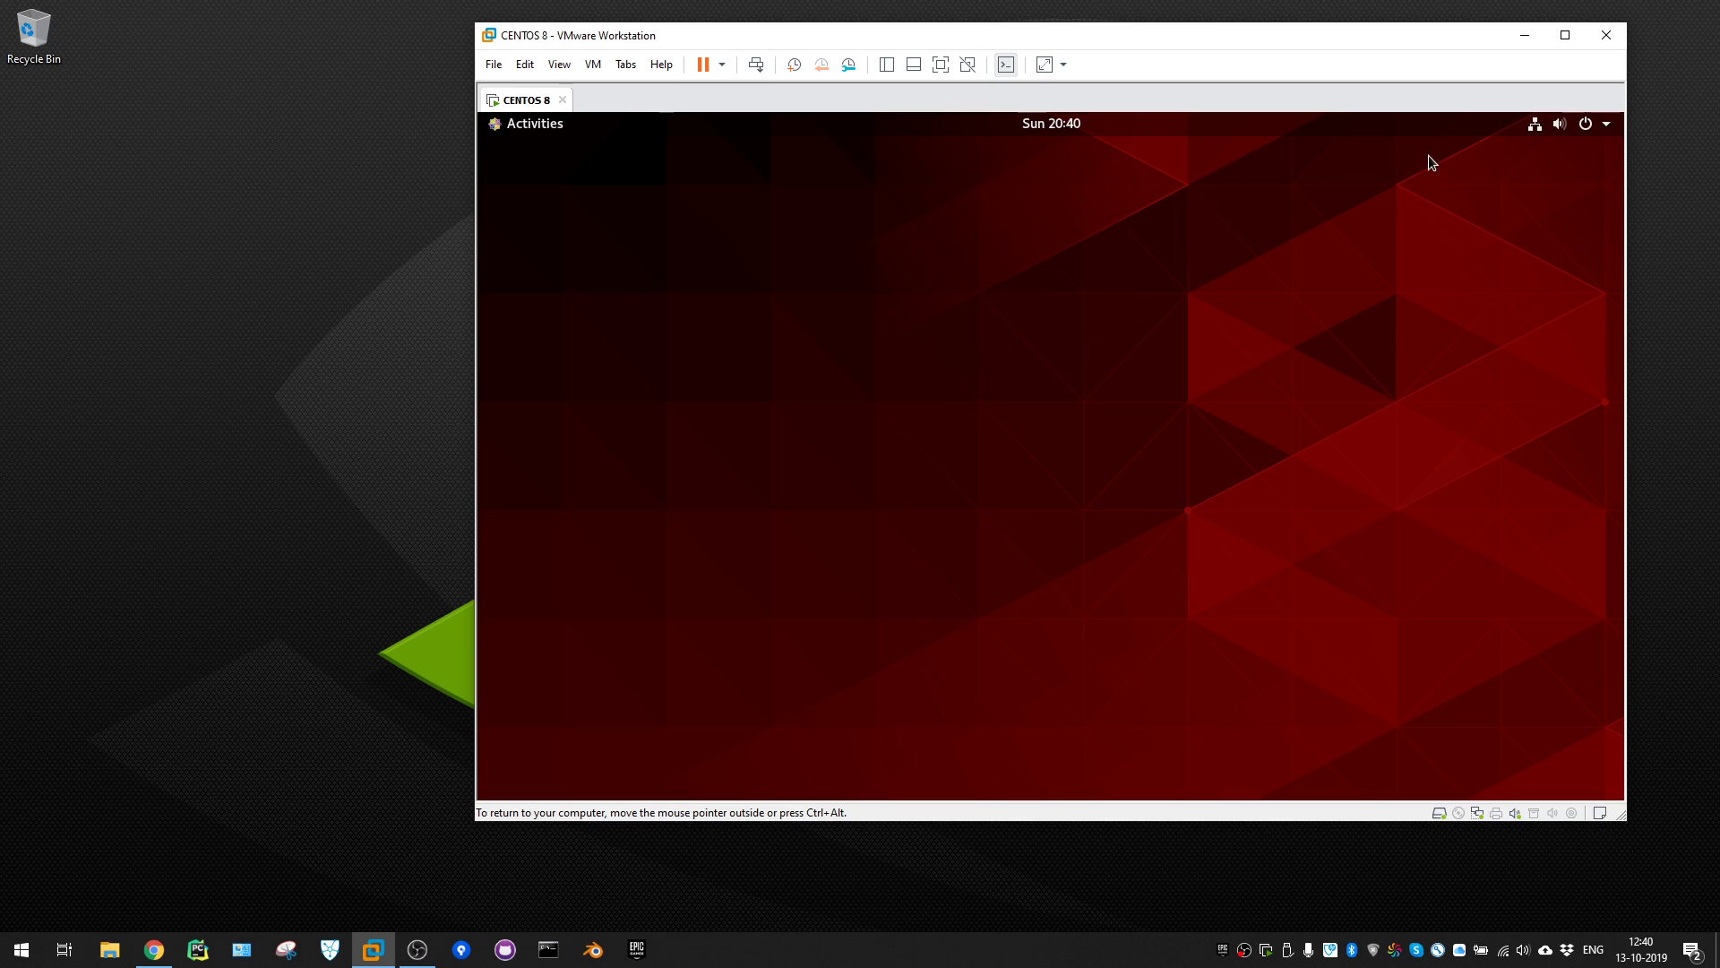
- Open the CentOS wired connection details from the GNOME system menu
{"action": "right_click", "coordinate": [971, 303]}
{"action": "left_click", "coordinate": [1543, 126]}
{"action": "left_click", "coordinate": [1542, 123]}
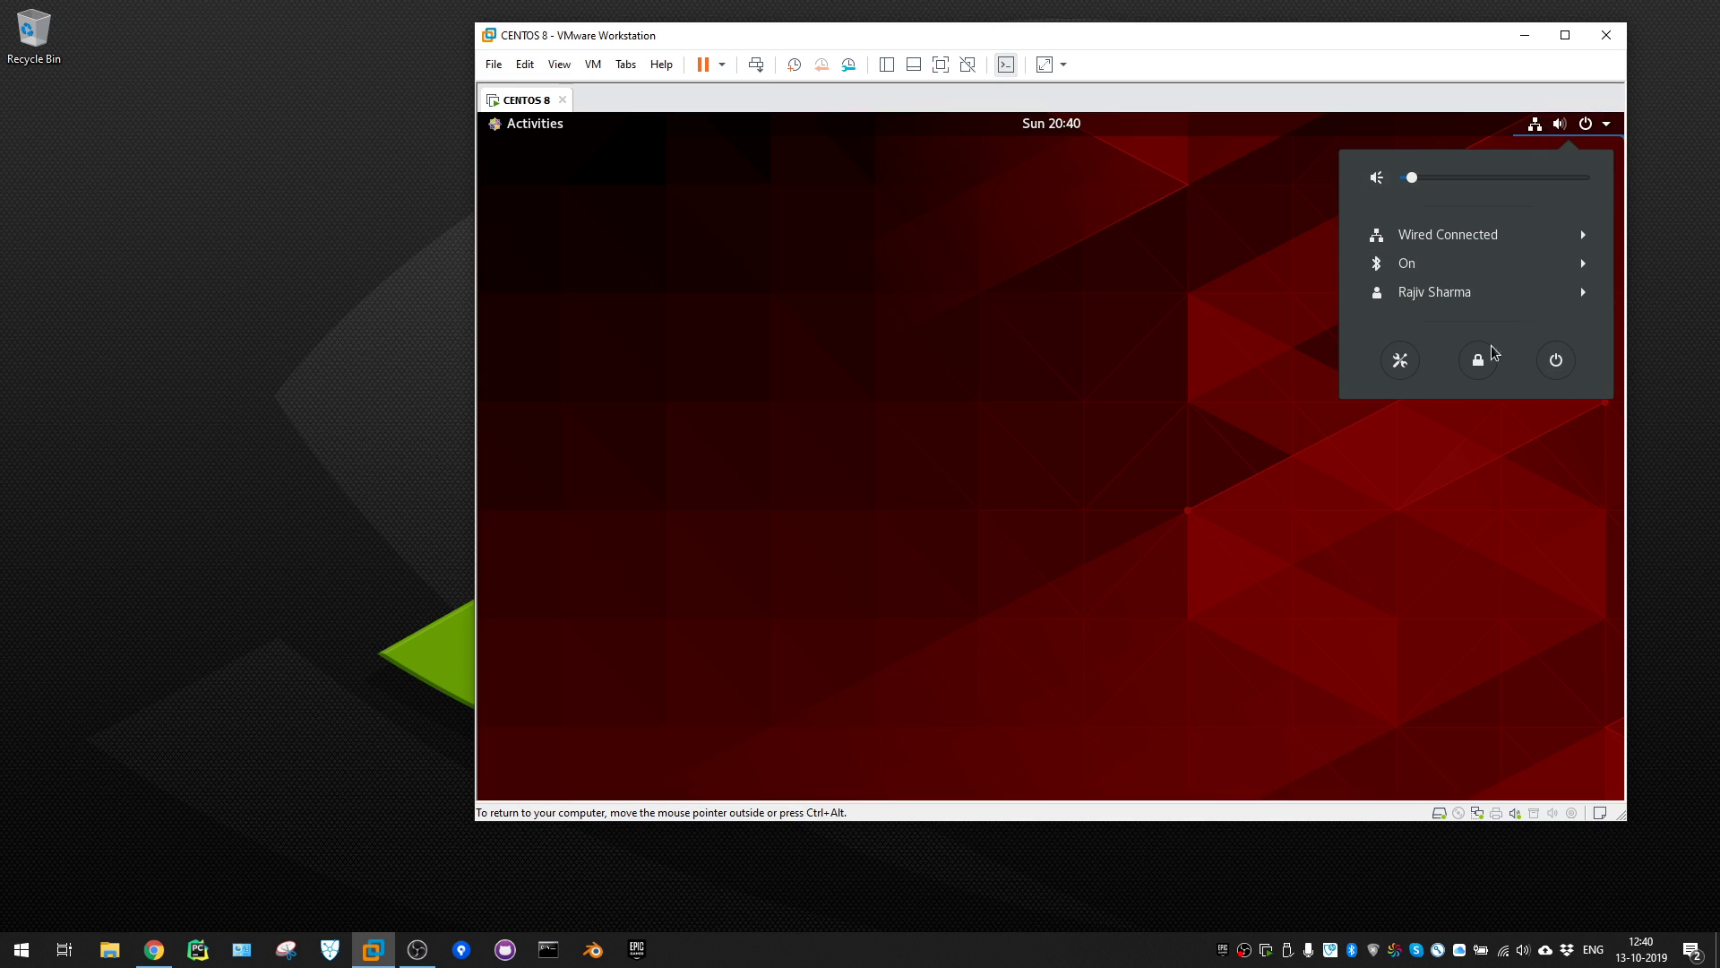
{"action": "left_click", "coordinate": [1451, 238]}
{"action": "left_click", "coordinate": [1442, 302]}
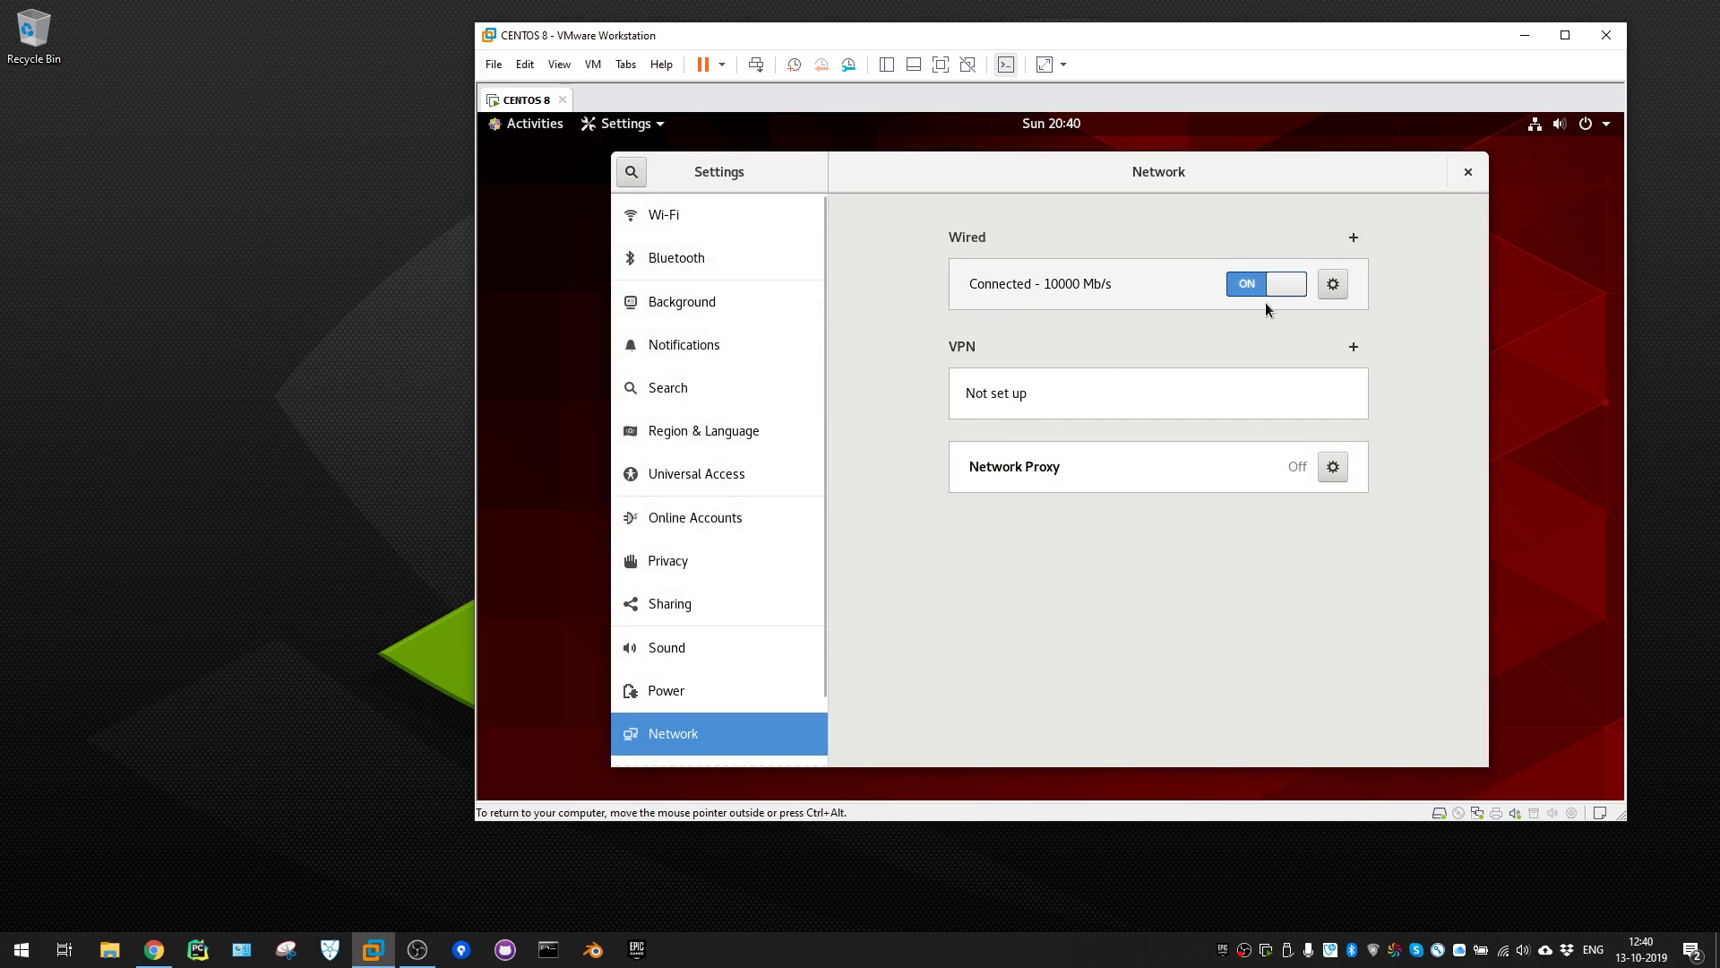
{"action": "left_click", "coordinate": [1332, 284]}
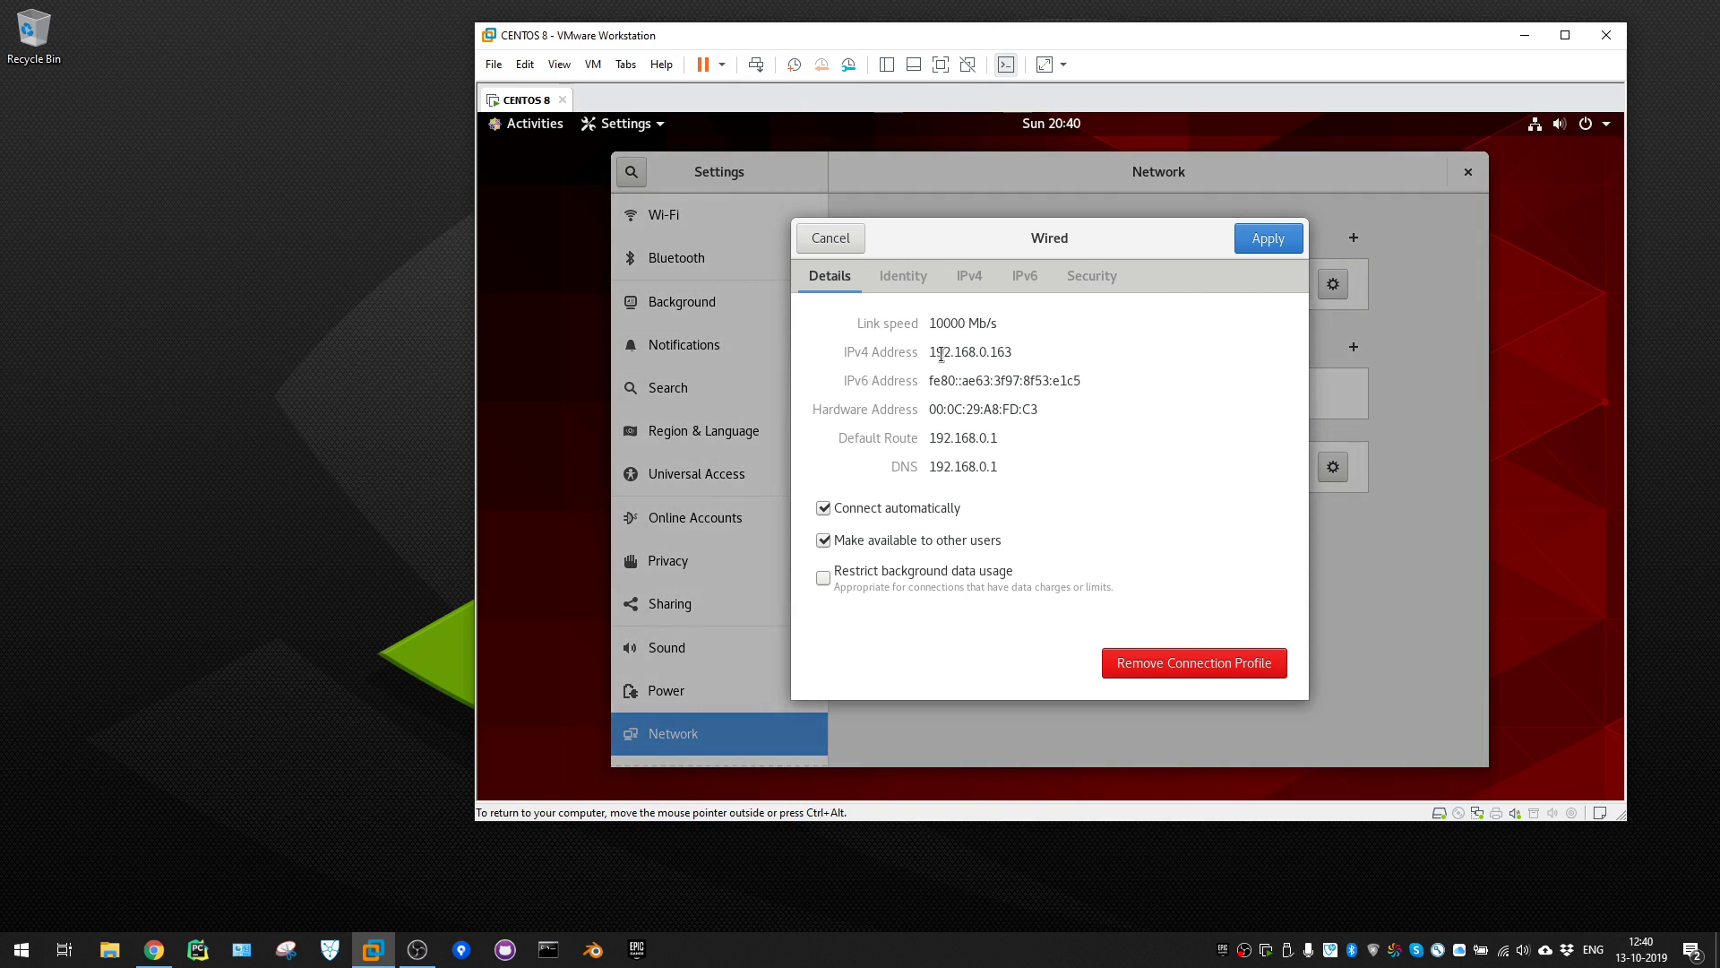
- Highlight the IPv4 address 192.168.0.163, then return to Chrome
{"action": "double_click", "coordinate": [965, 354]}
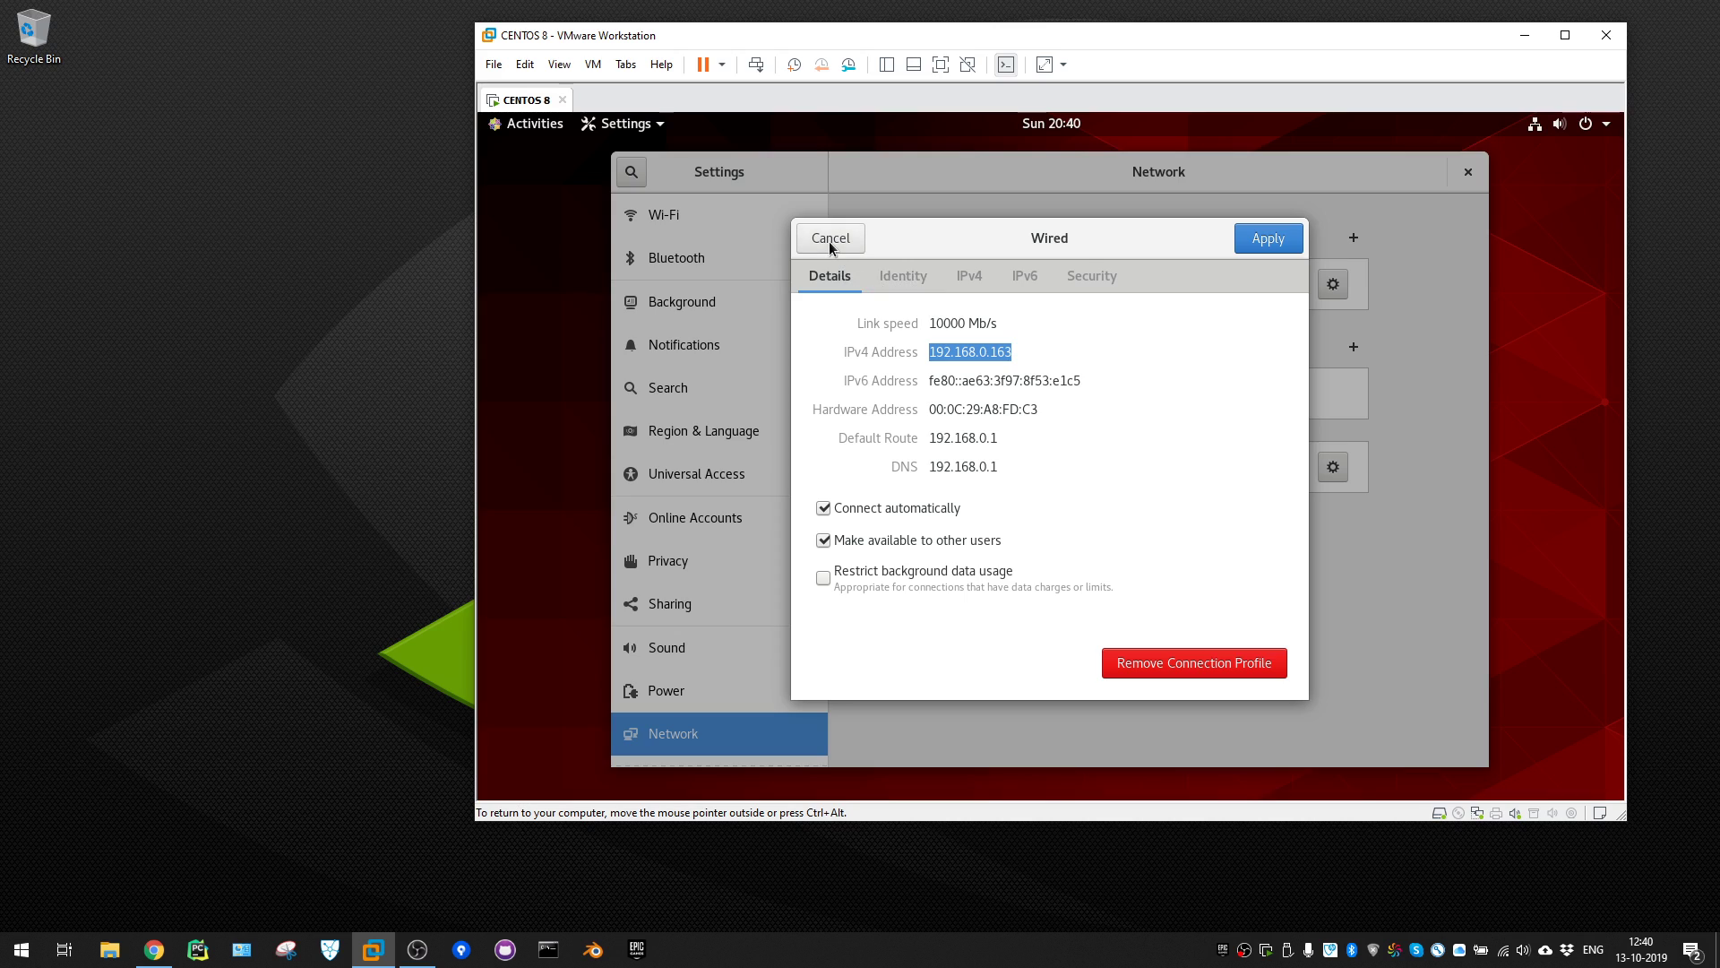
{"action": "left_click", "coordinate": [1008, 354]}
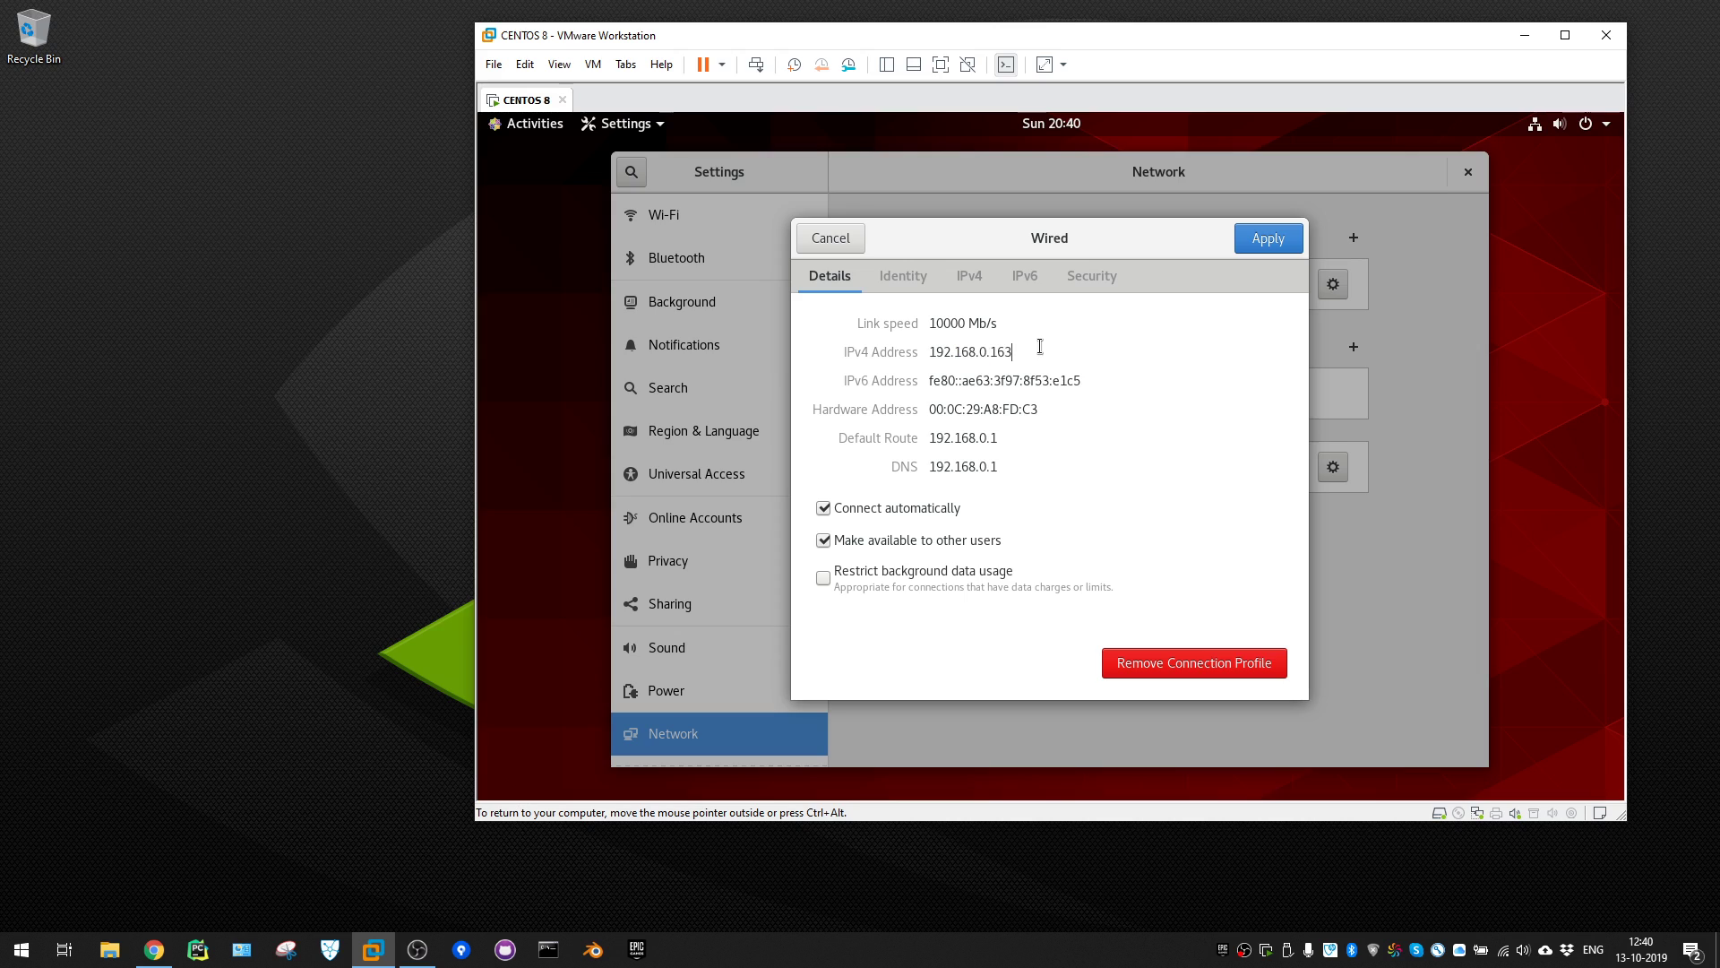
{"action": "left_click_drag", "start_coordinate": [978, 352], "coordinate": [1071, 354]}
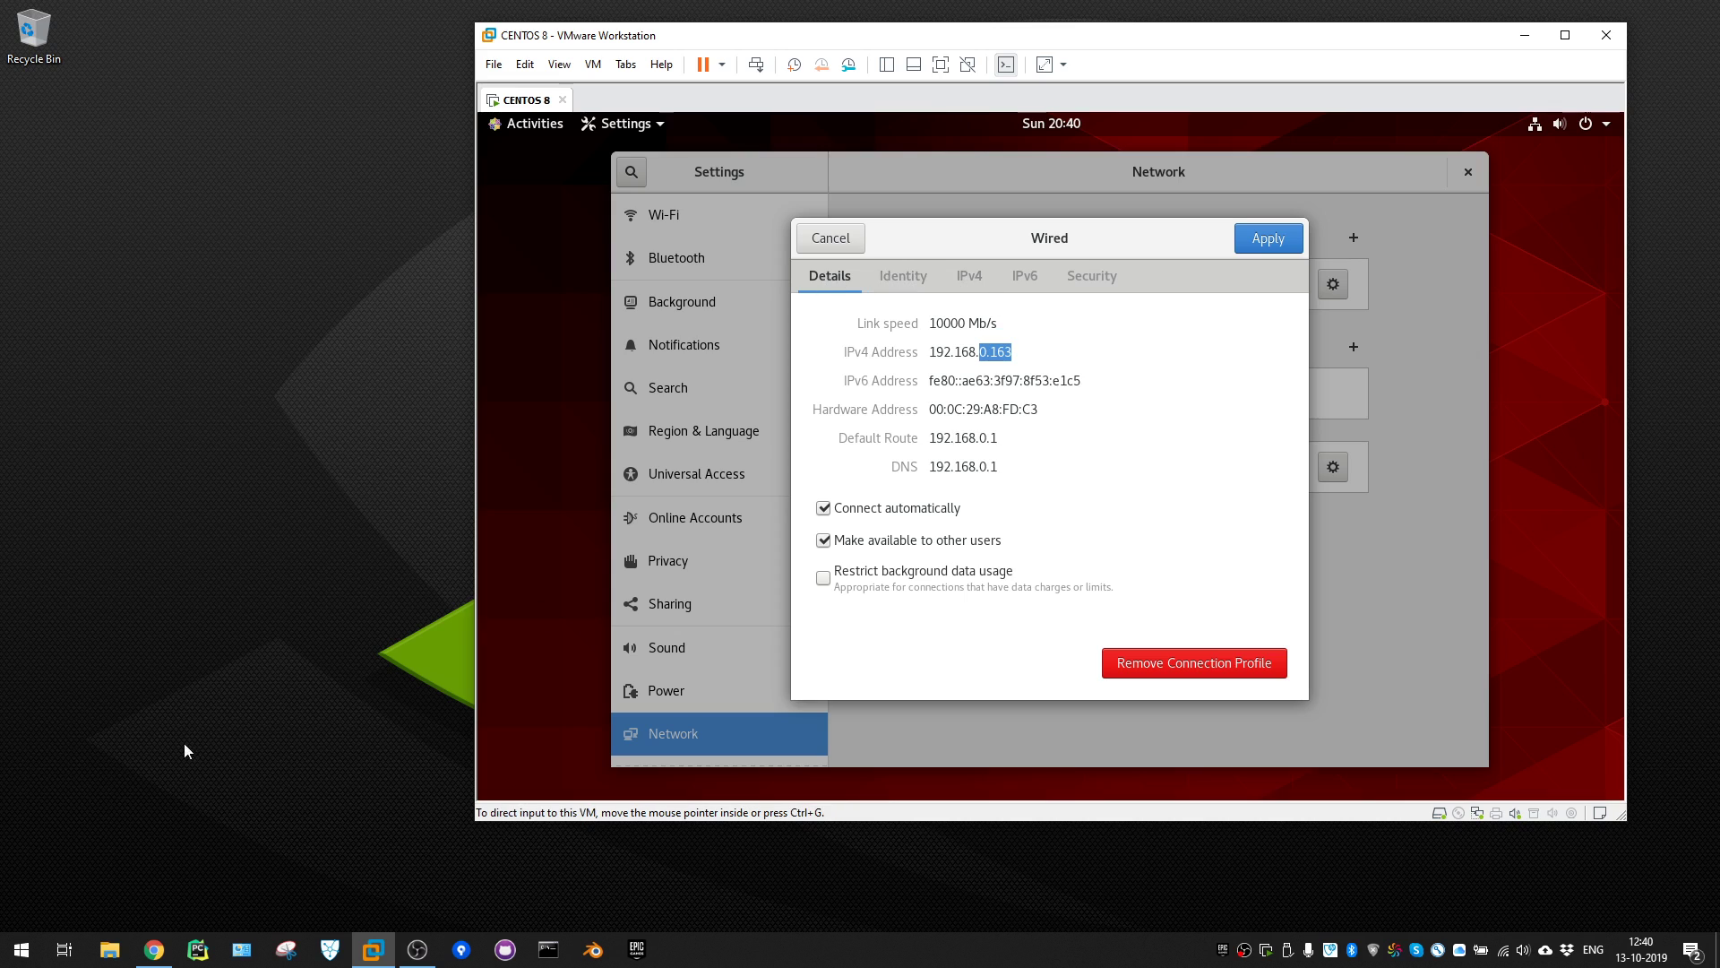
{"action": "left_click", "coordinate": [154, 948]}
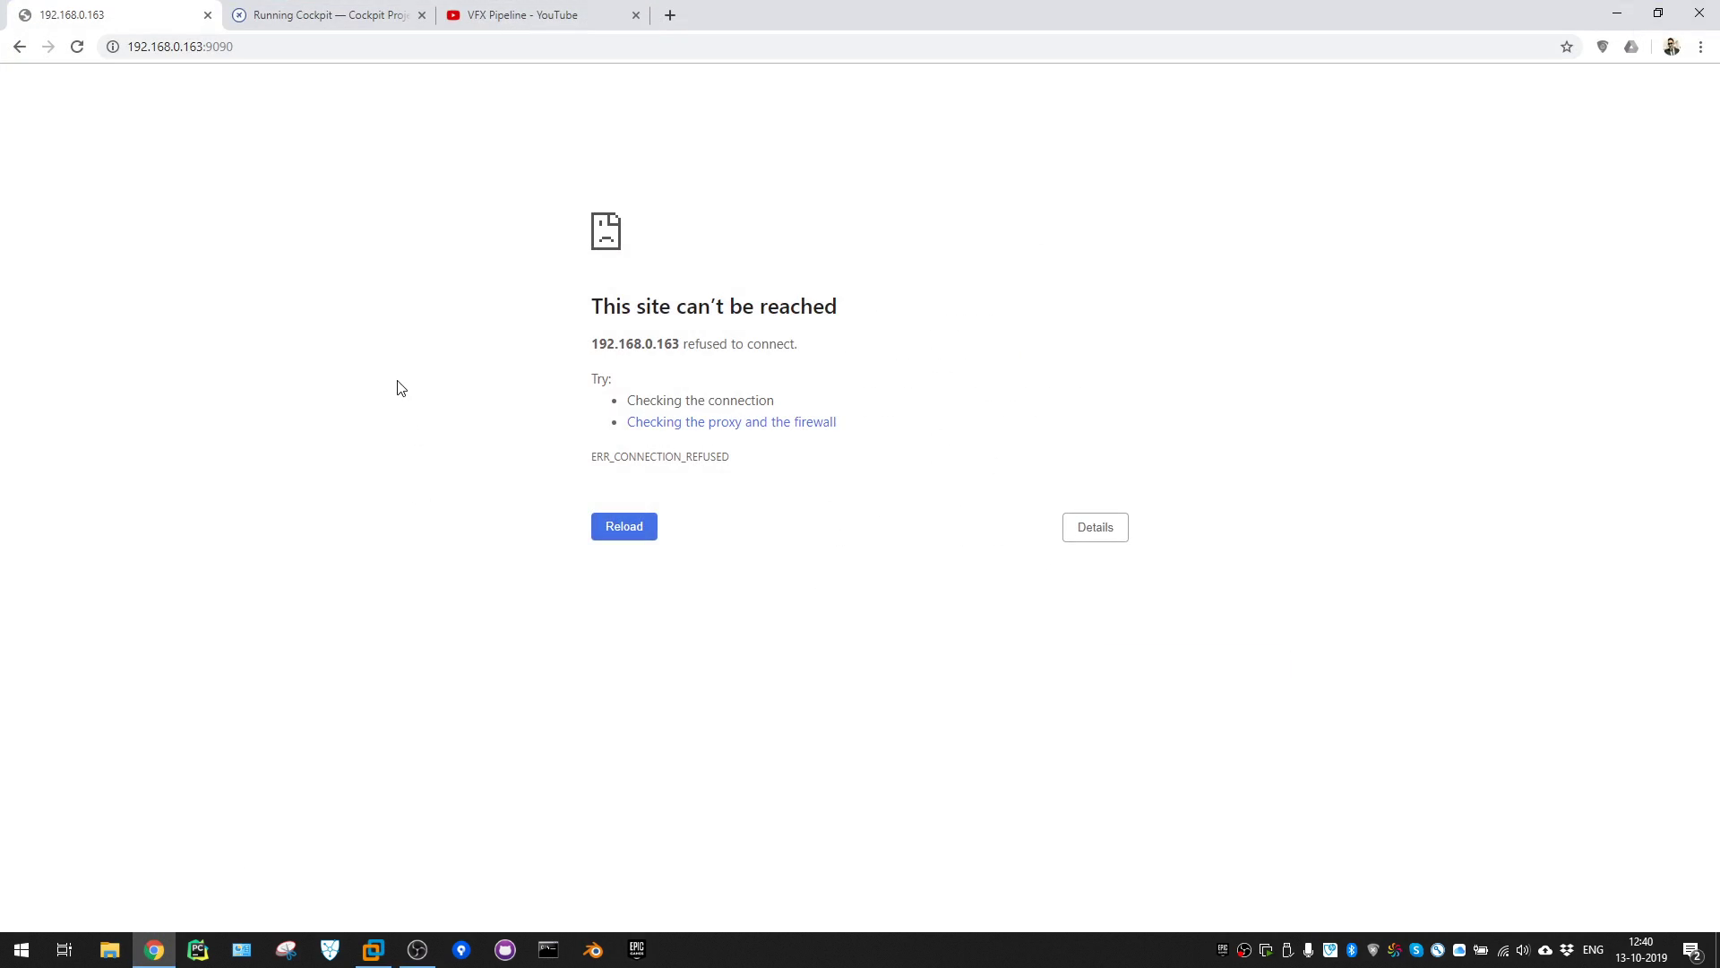
- Reload 192.168.0.163:9090, see it still refused, and minimize Chrome
{"action": "left_click", "coordinate": [267, 45]}
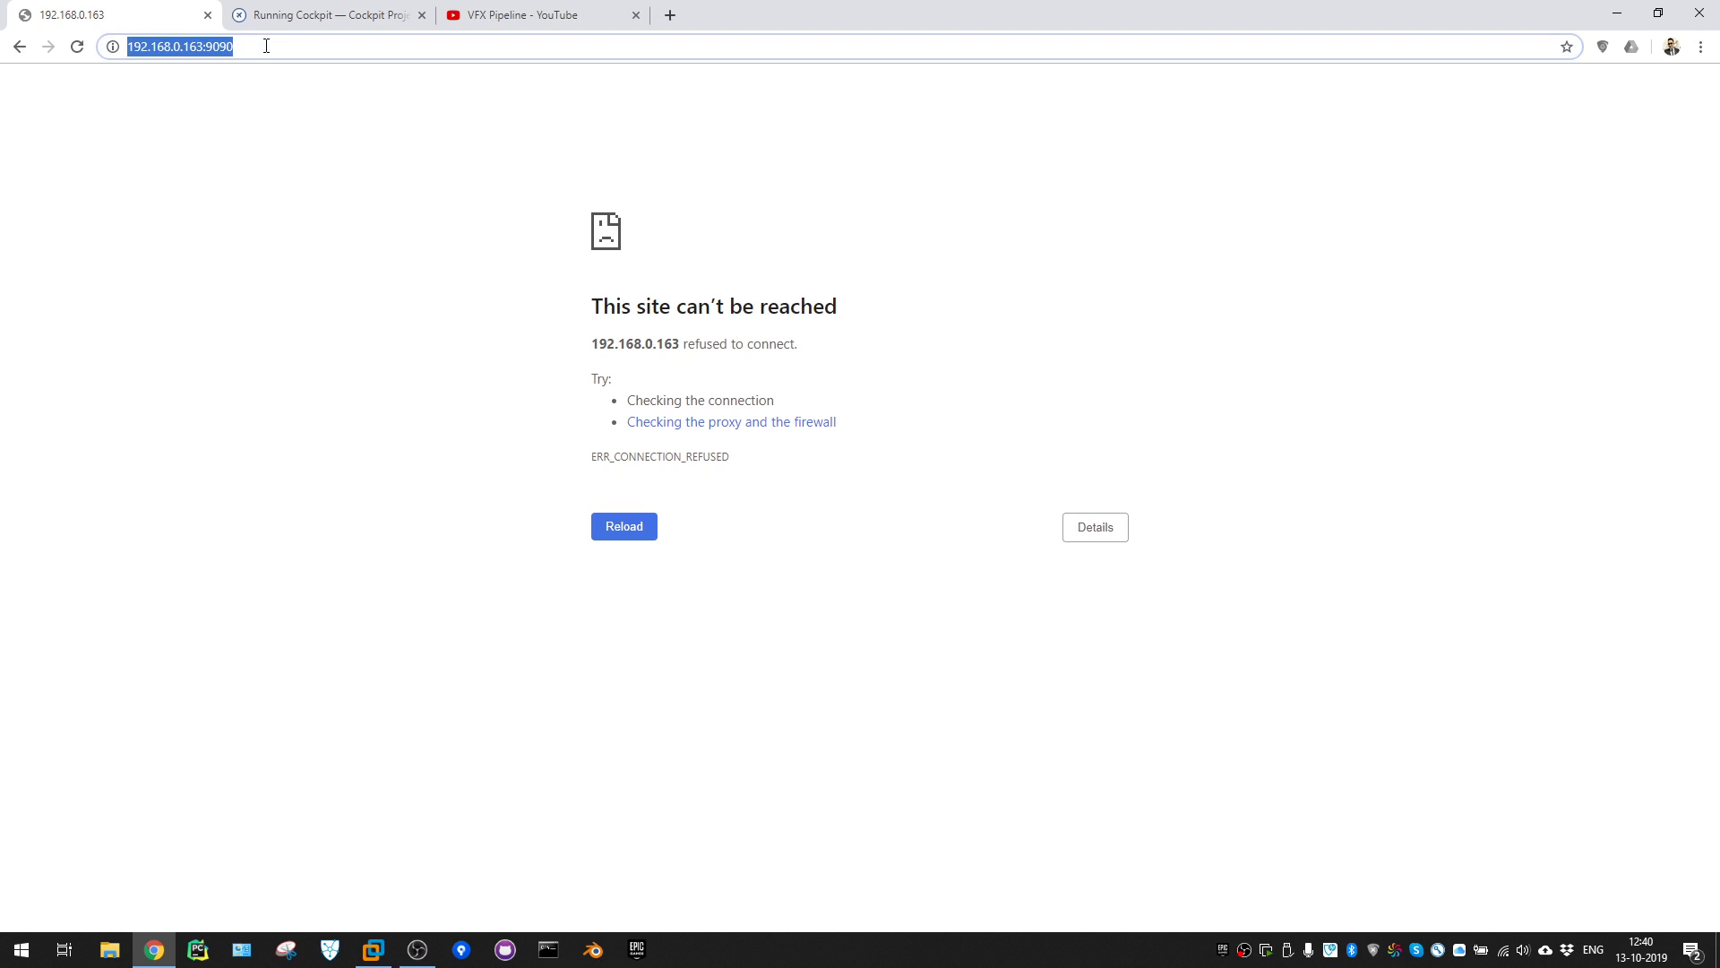
{"action": "key", "text": "Return"}
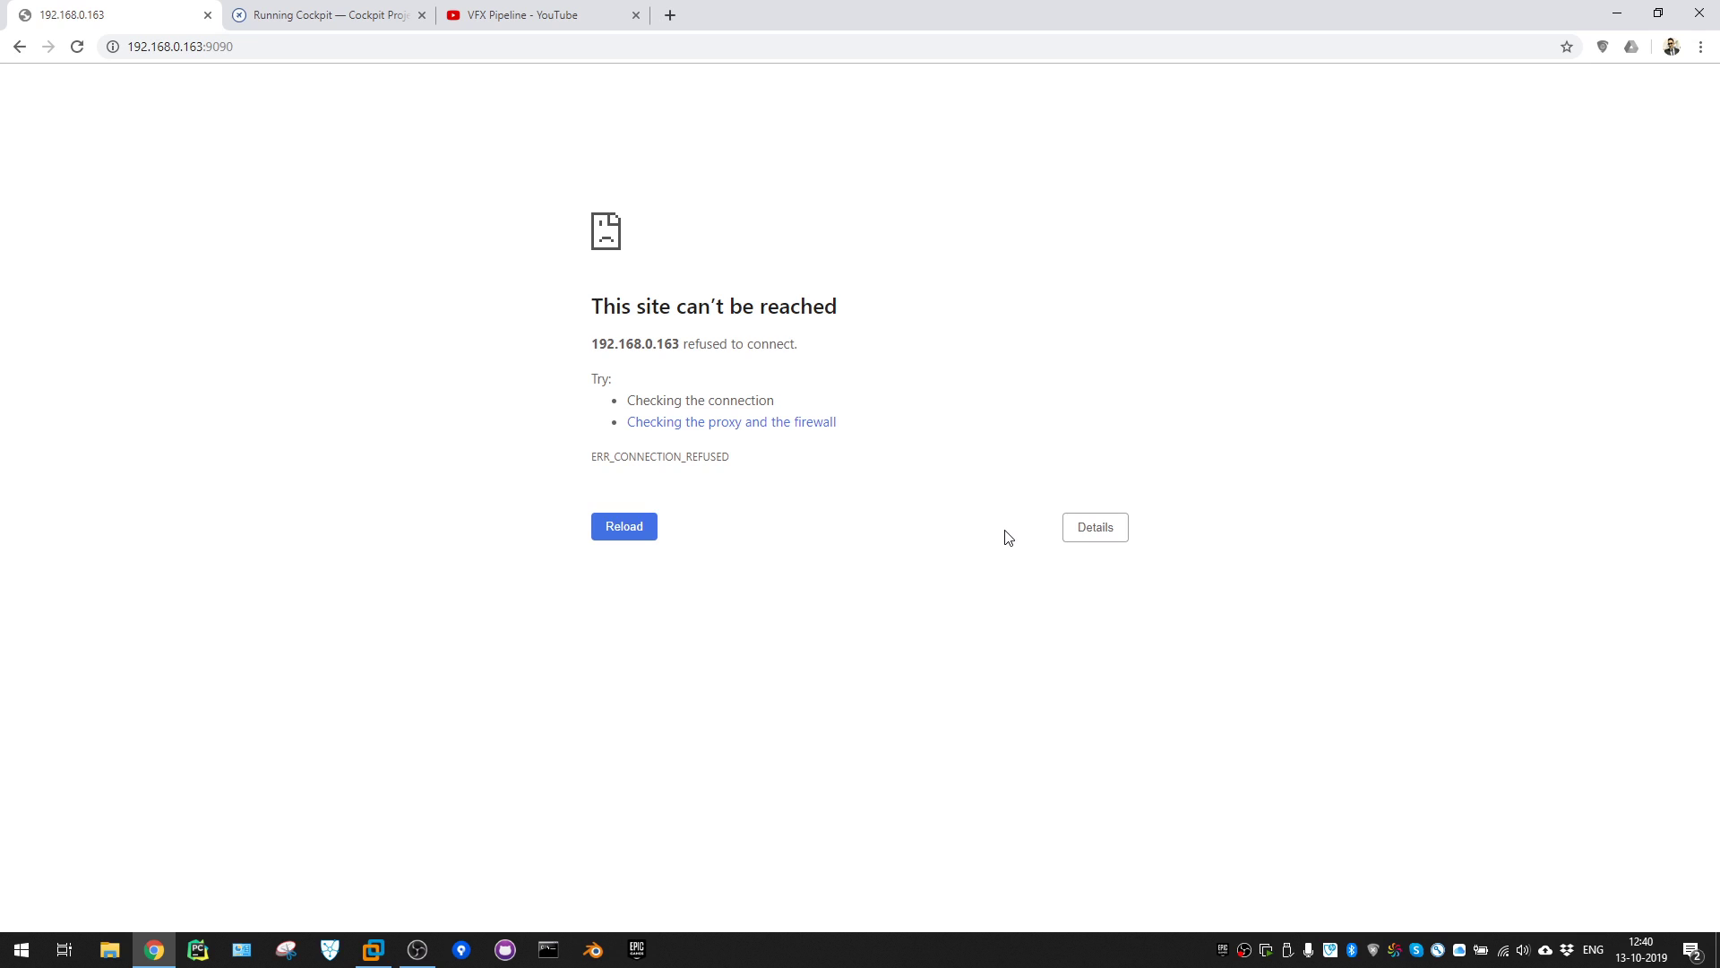
{"action": "left_click", "coordinate": [1622, 16]}
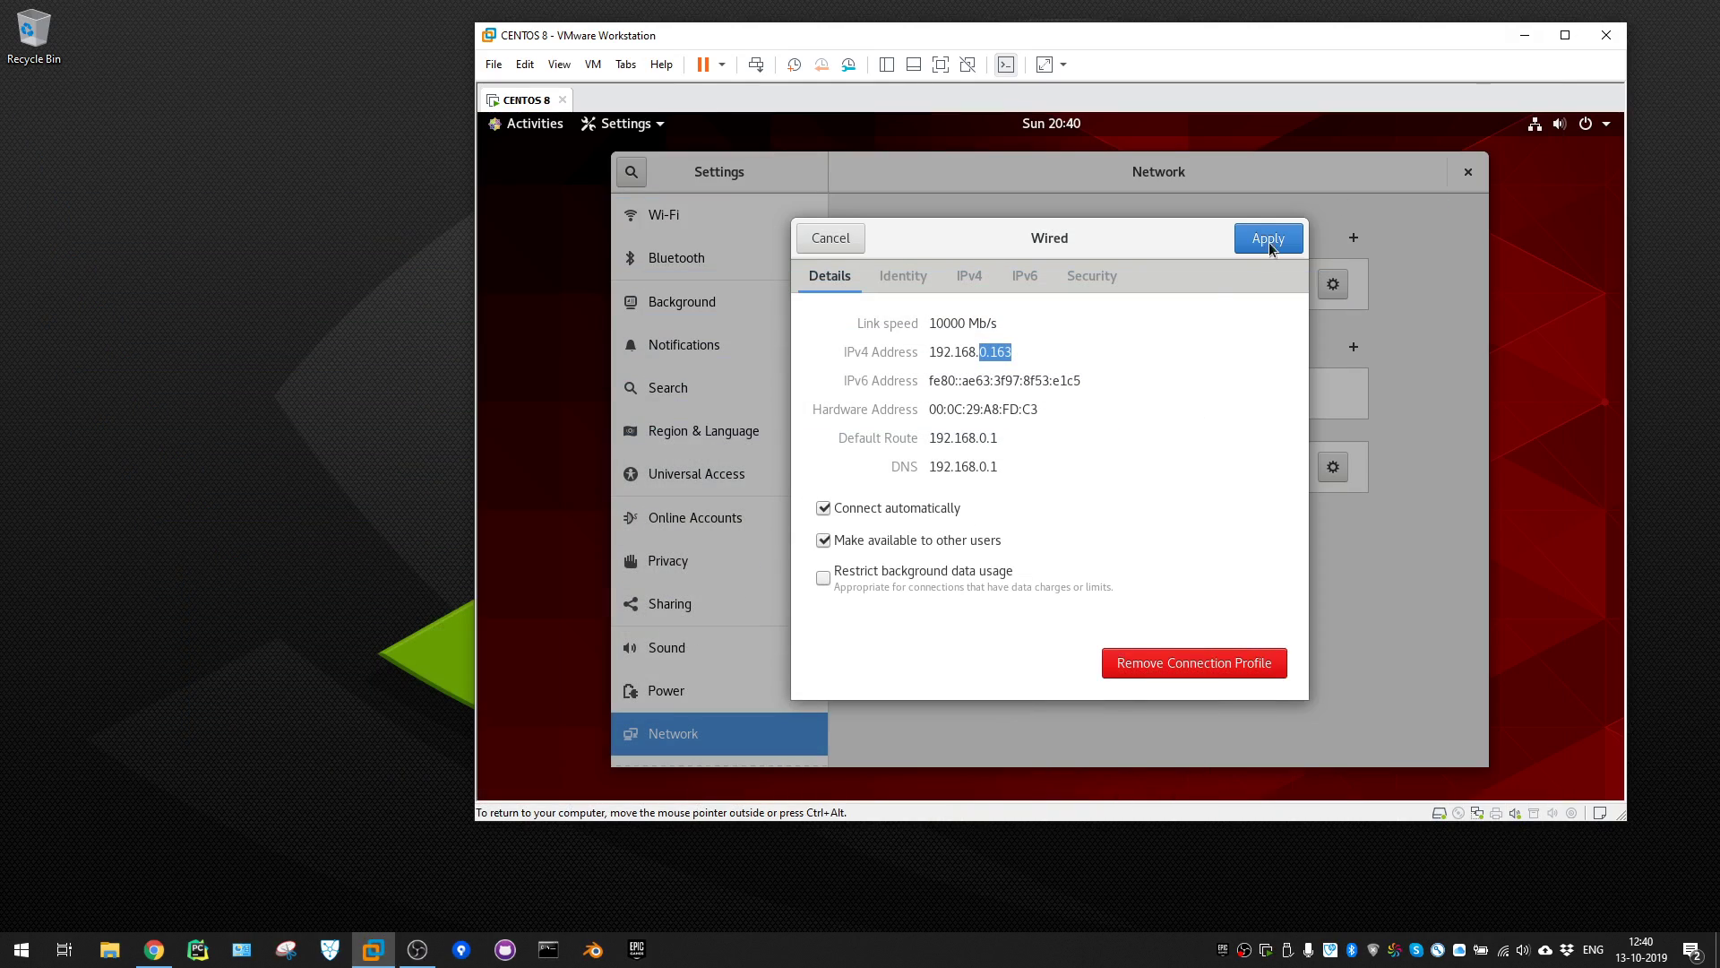
- Close the network settings and open an enlarged terminal window
{"action": "left_click", "coordinate": [842, 247]}
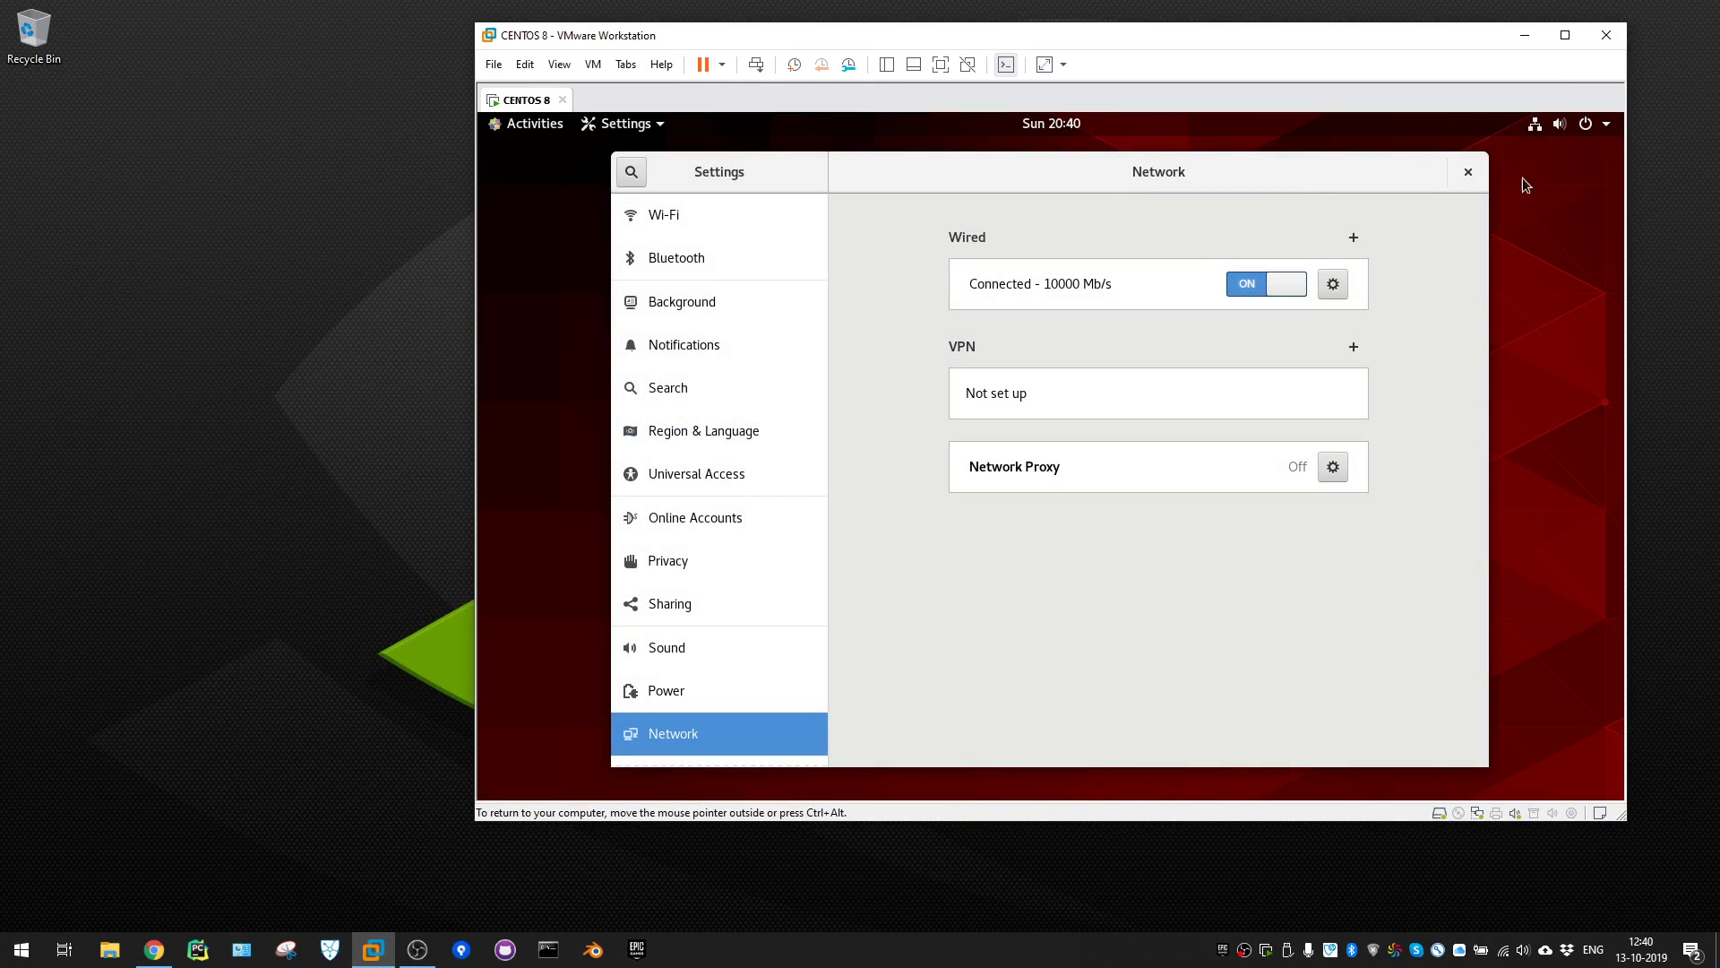
{"action": "left_click", "coordinate": [1470, 173]}
{"action": "right_click", "coordinate": [953, 259]}
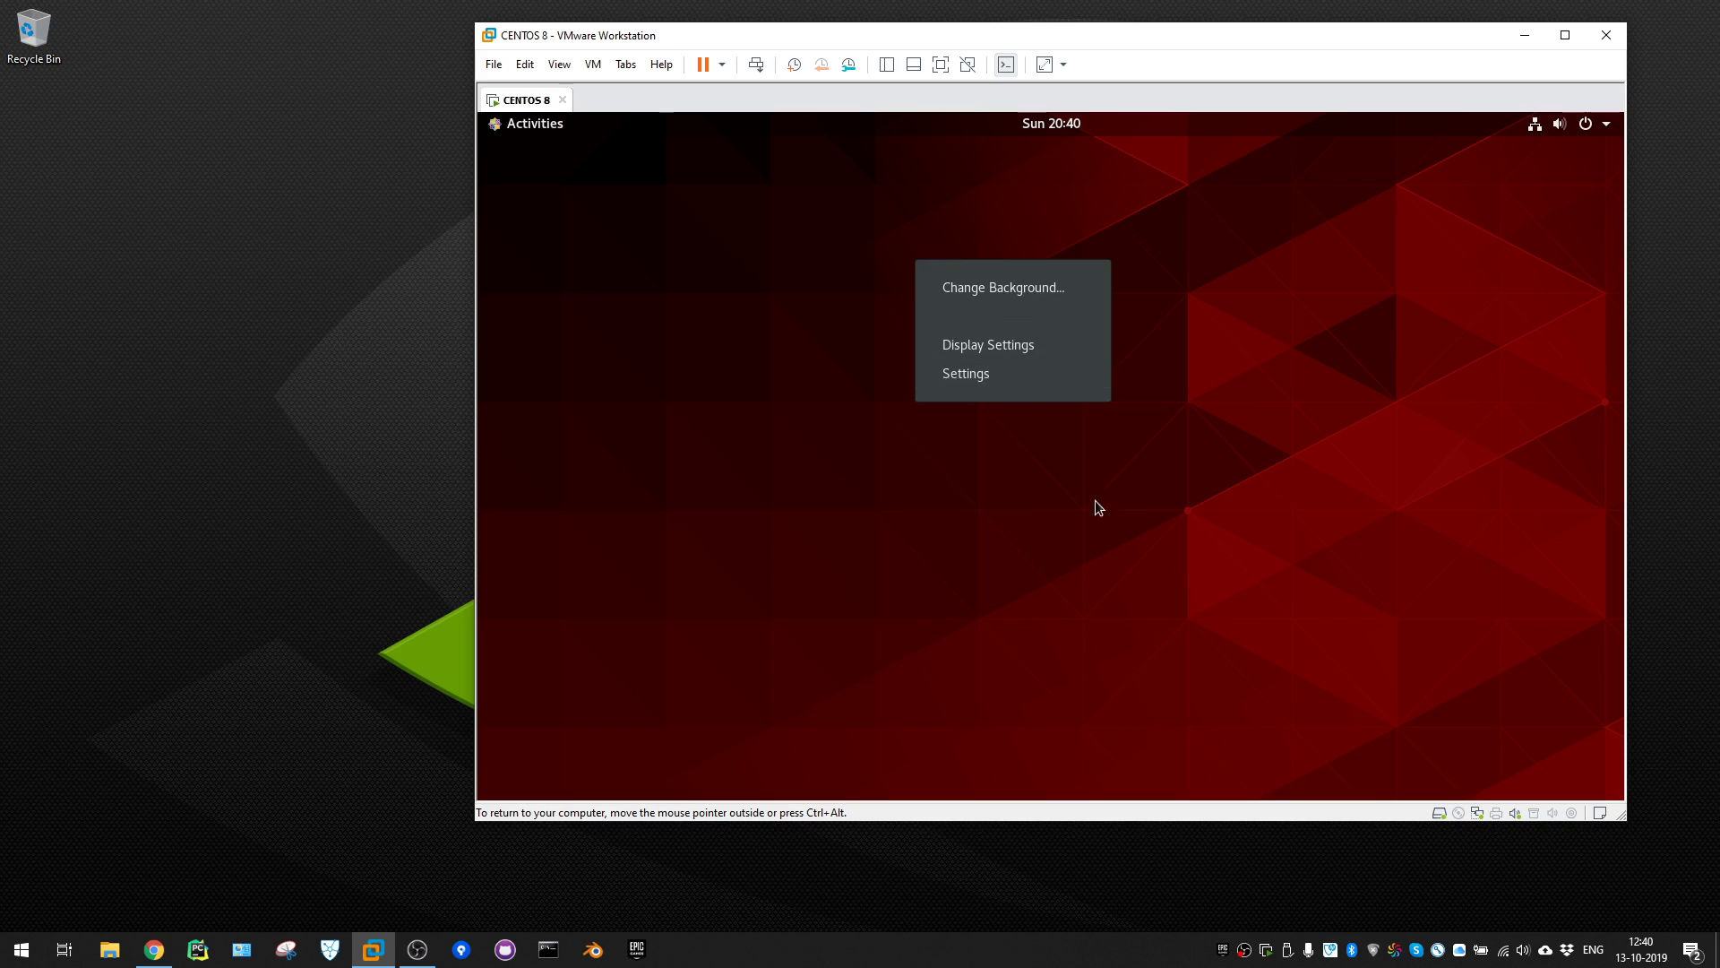
{"action": "left_click", "coordinate": [910, 419]}
{"action": "left_click", "coordinate": [498, 124]}
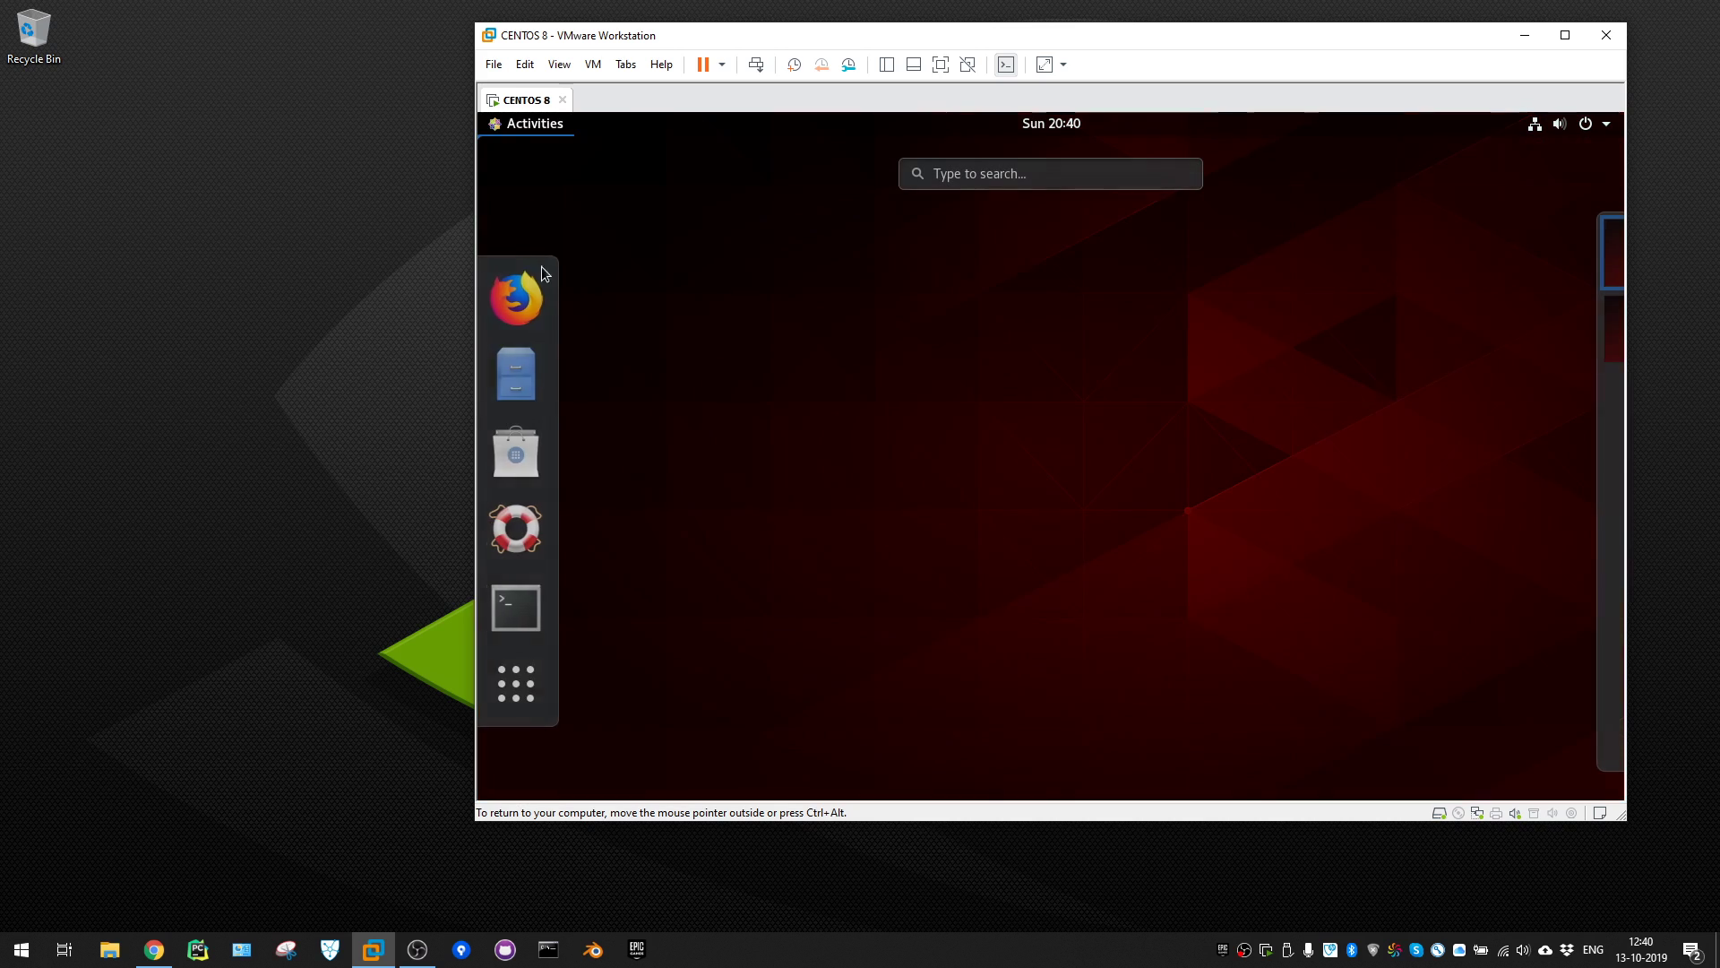
{"action": "left_click", "coordinate": [518, 608]}
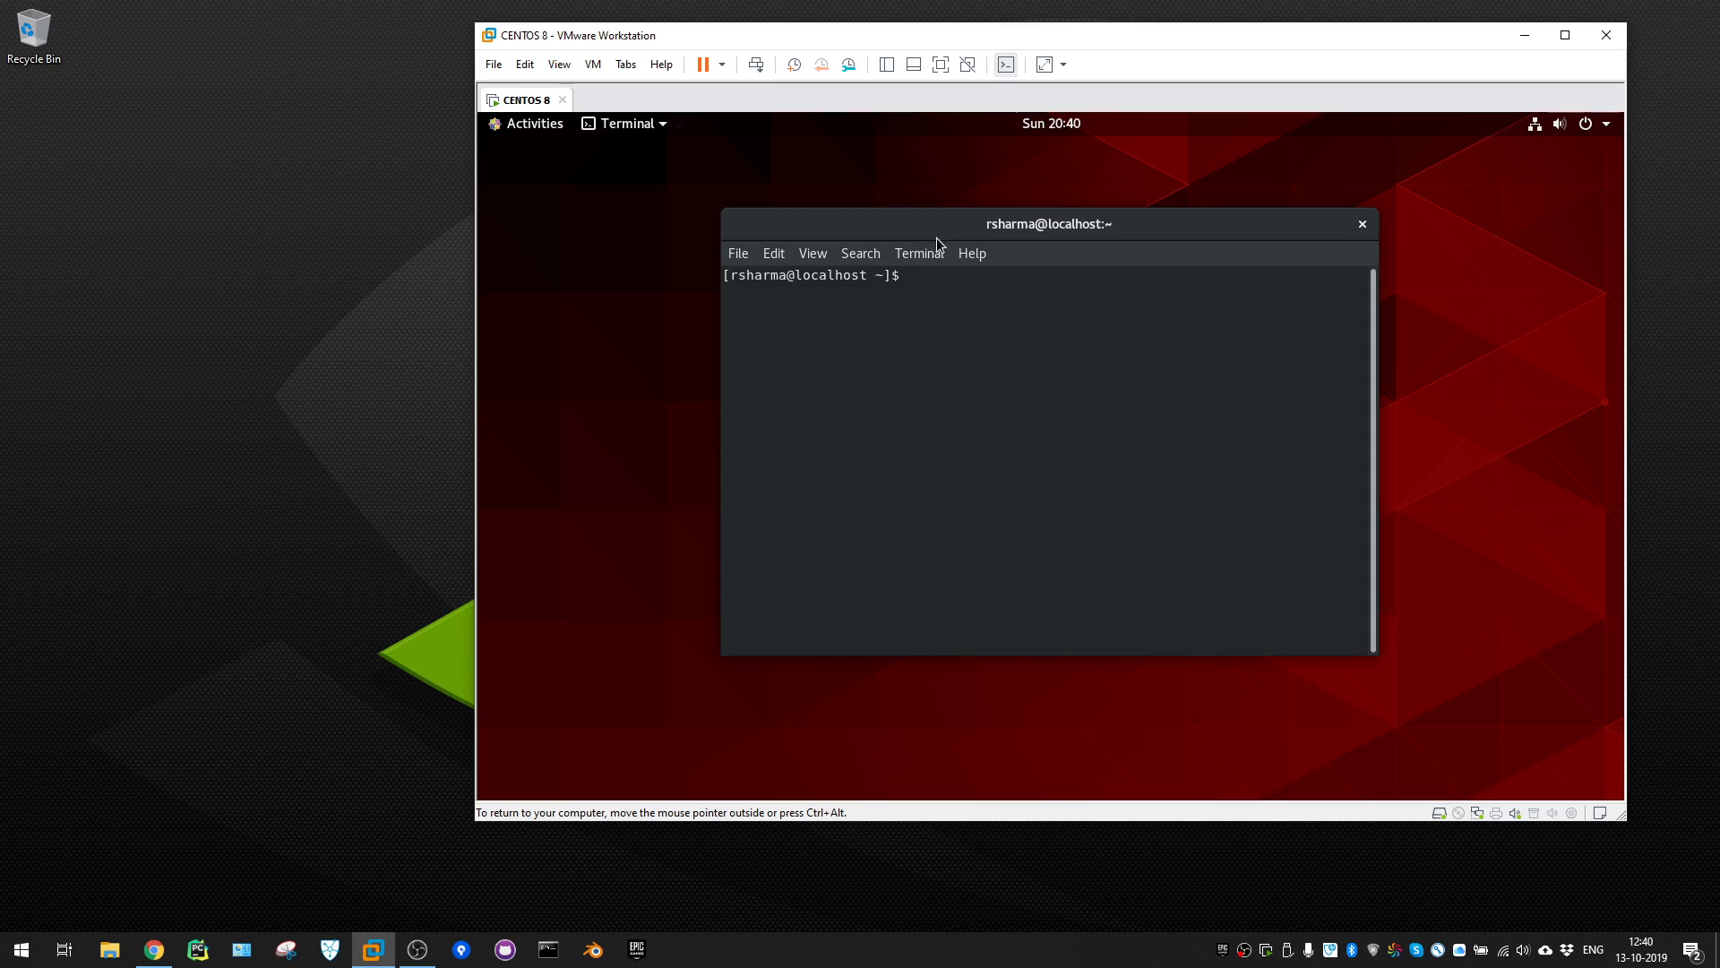
{"action": "left_click_drag", "start_coordinate": [937, 236], "coordinate": [810, 198]}
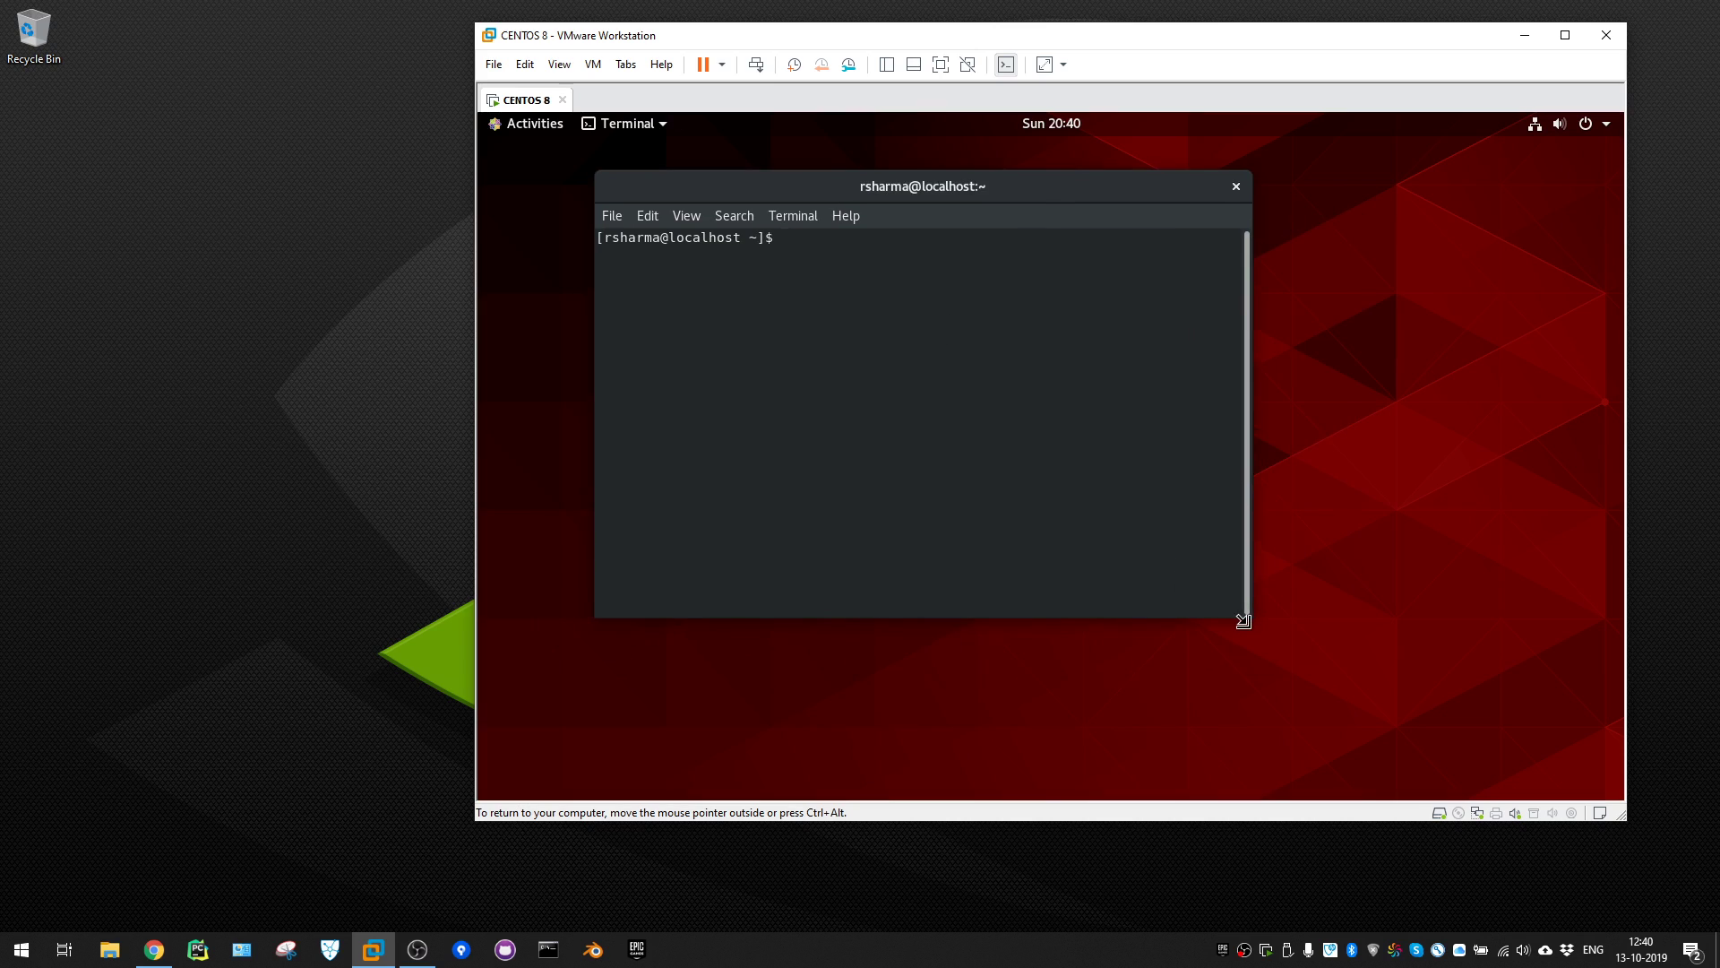
{"action": "left_click_drag", "start_coordinate": [1241, 621], "coordinate": [1453, 698]}
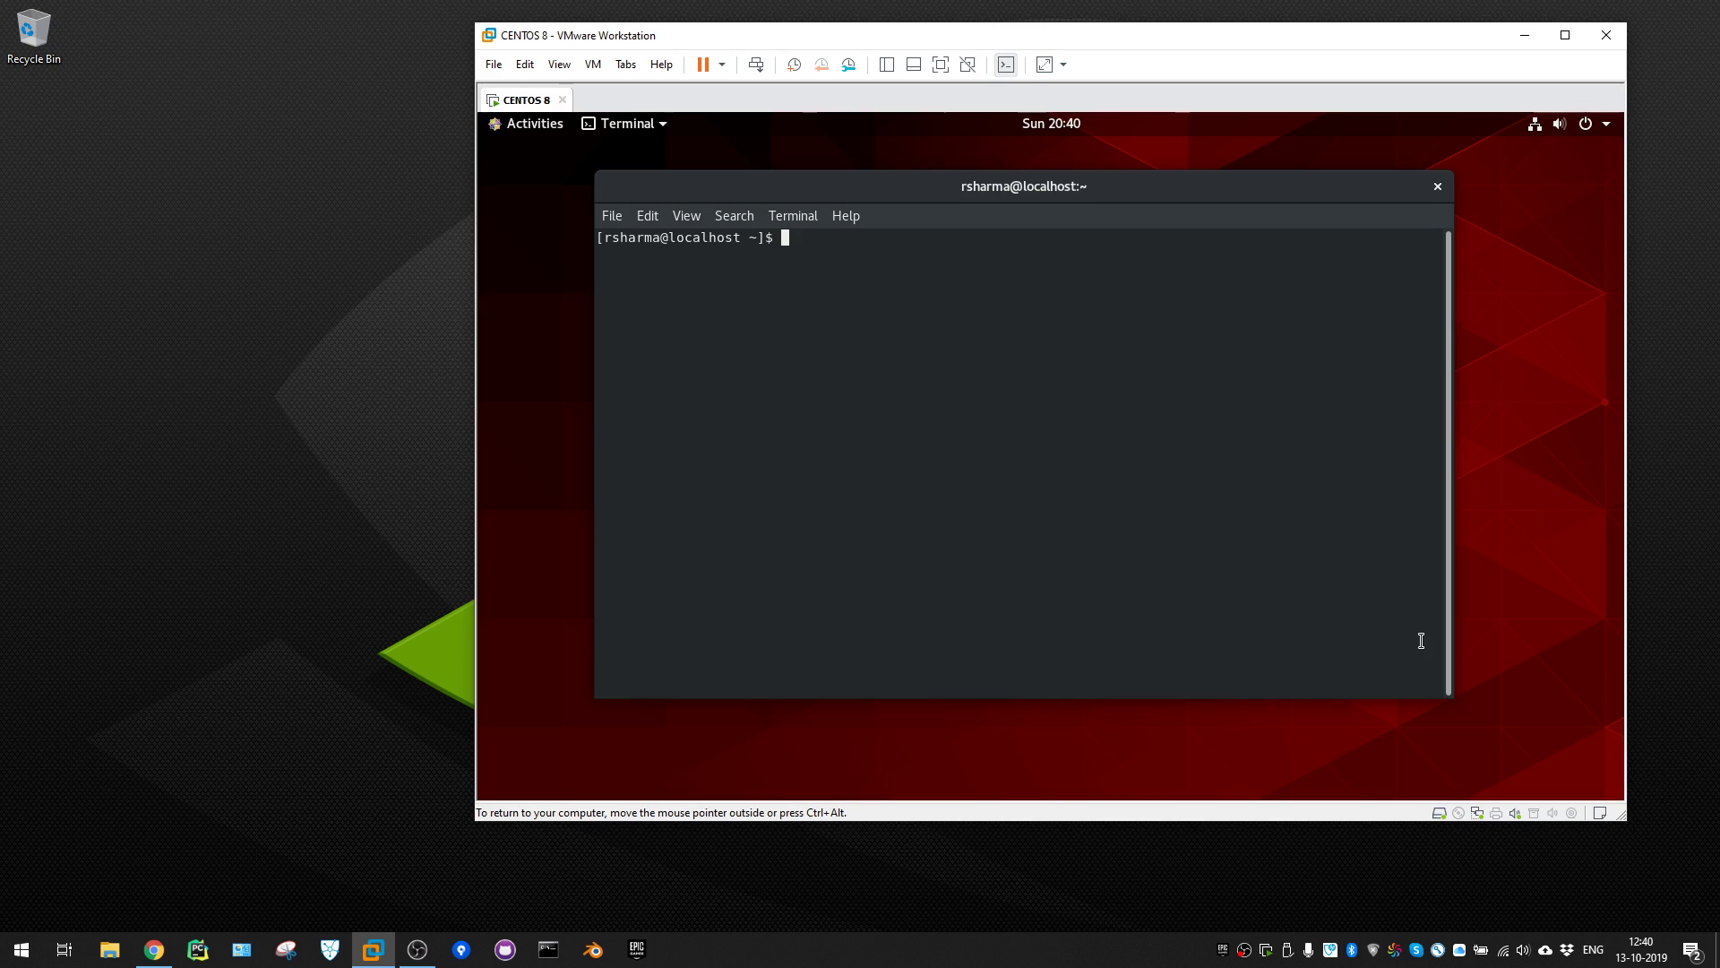
- Become root with su and run the misspelled 'ststemctl status cockpit.socket'
{"action": "type", "text": "su"}
{"action": "key", "text": "Return"}
{"action": "key", "text": "Return"}
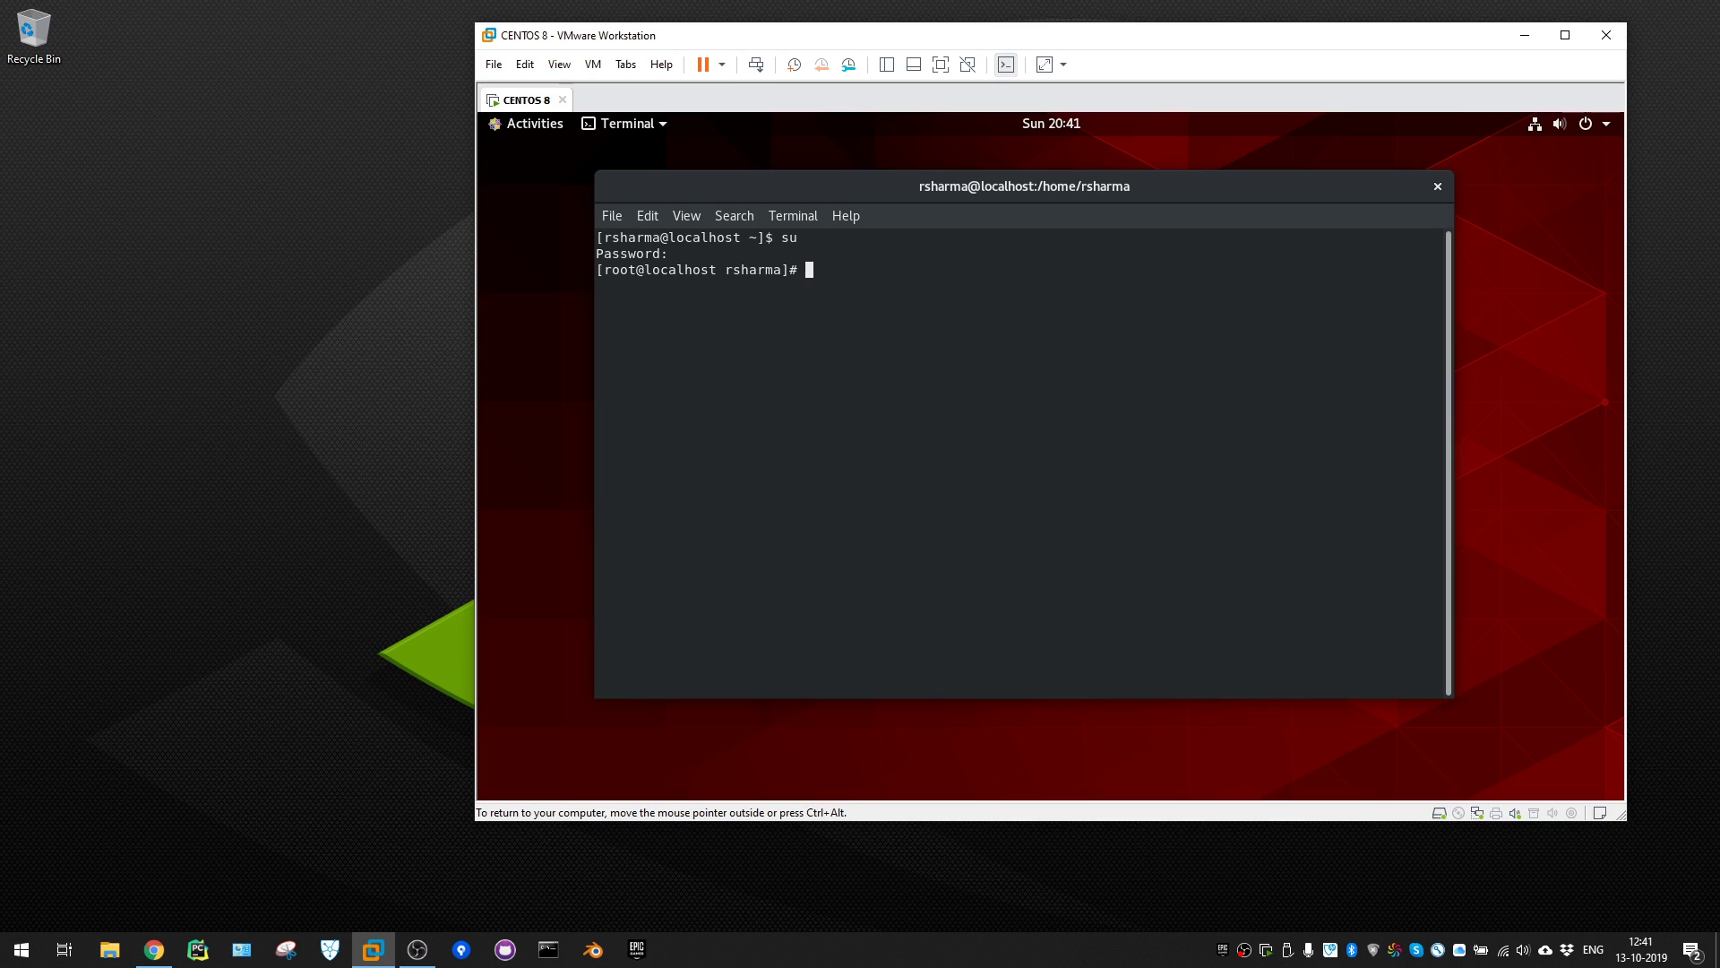
{"action": "type", "text": "ststemctl status cockpit."}
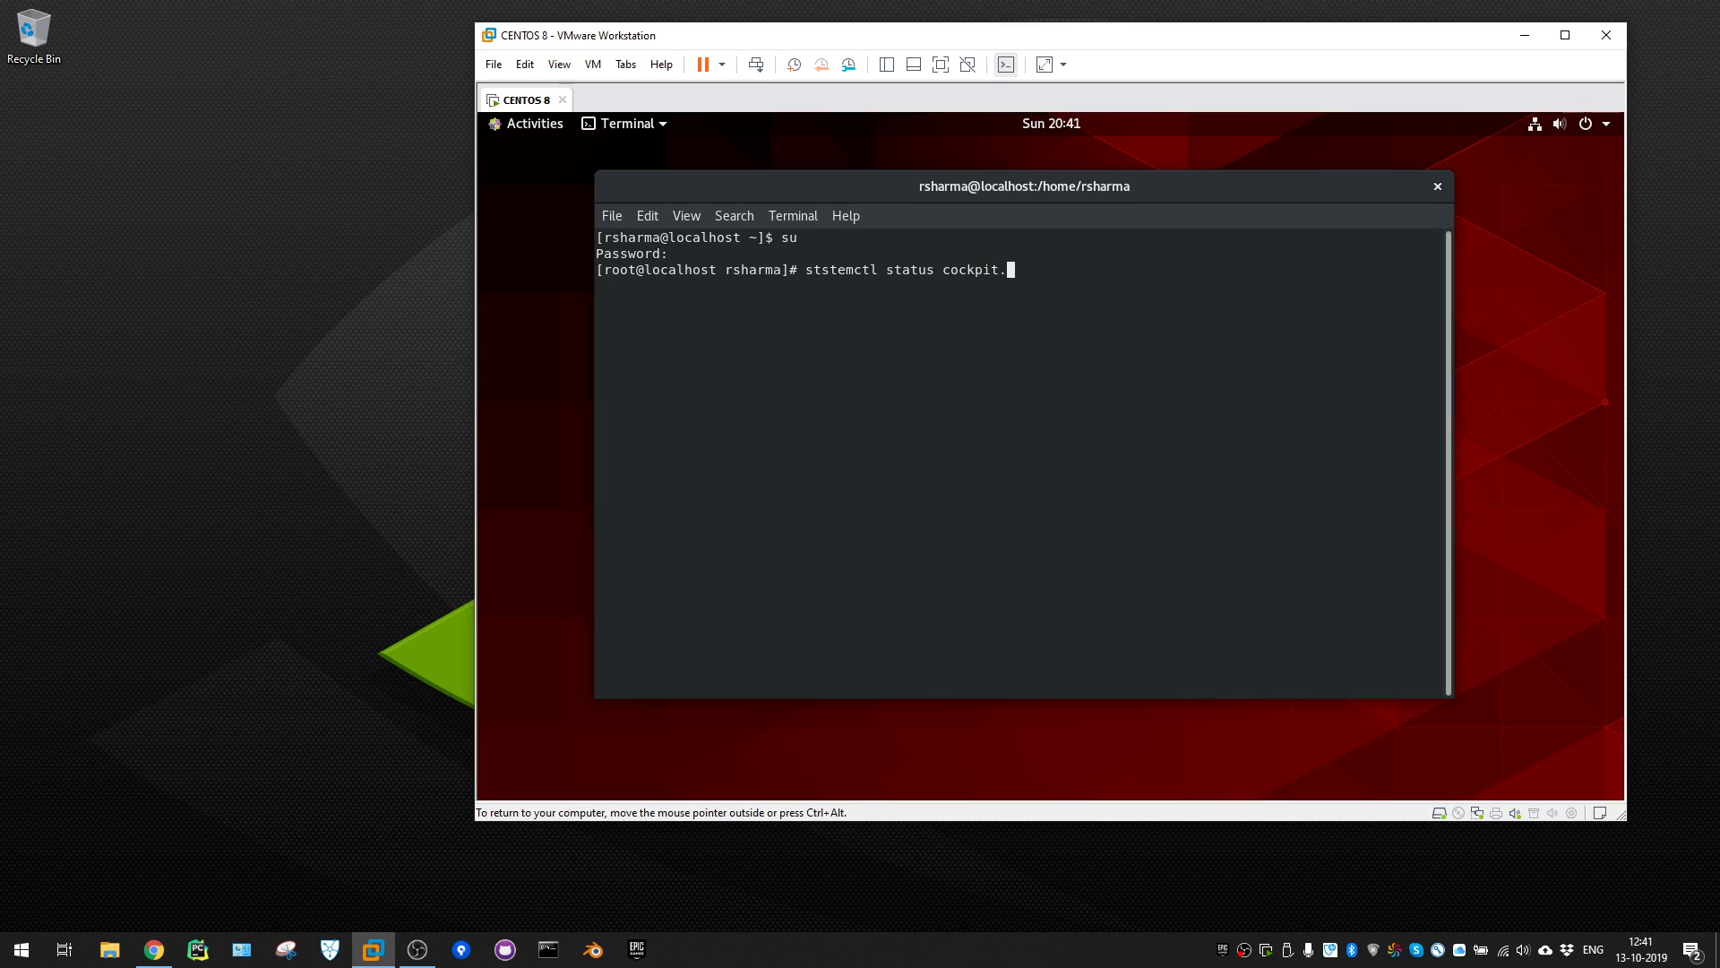
{"action": "type", "text": "socket"}
{"action": "key", "text": "Return"}
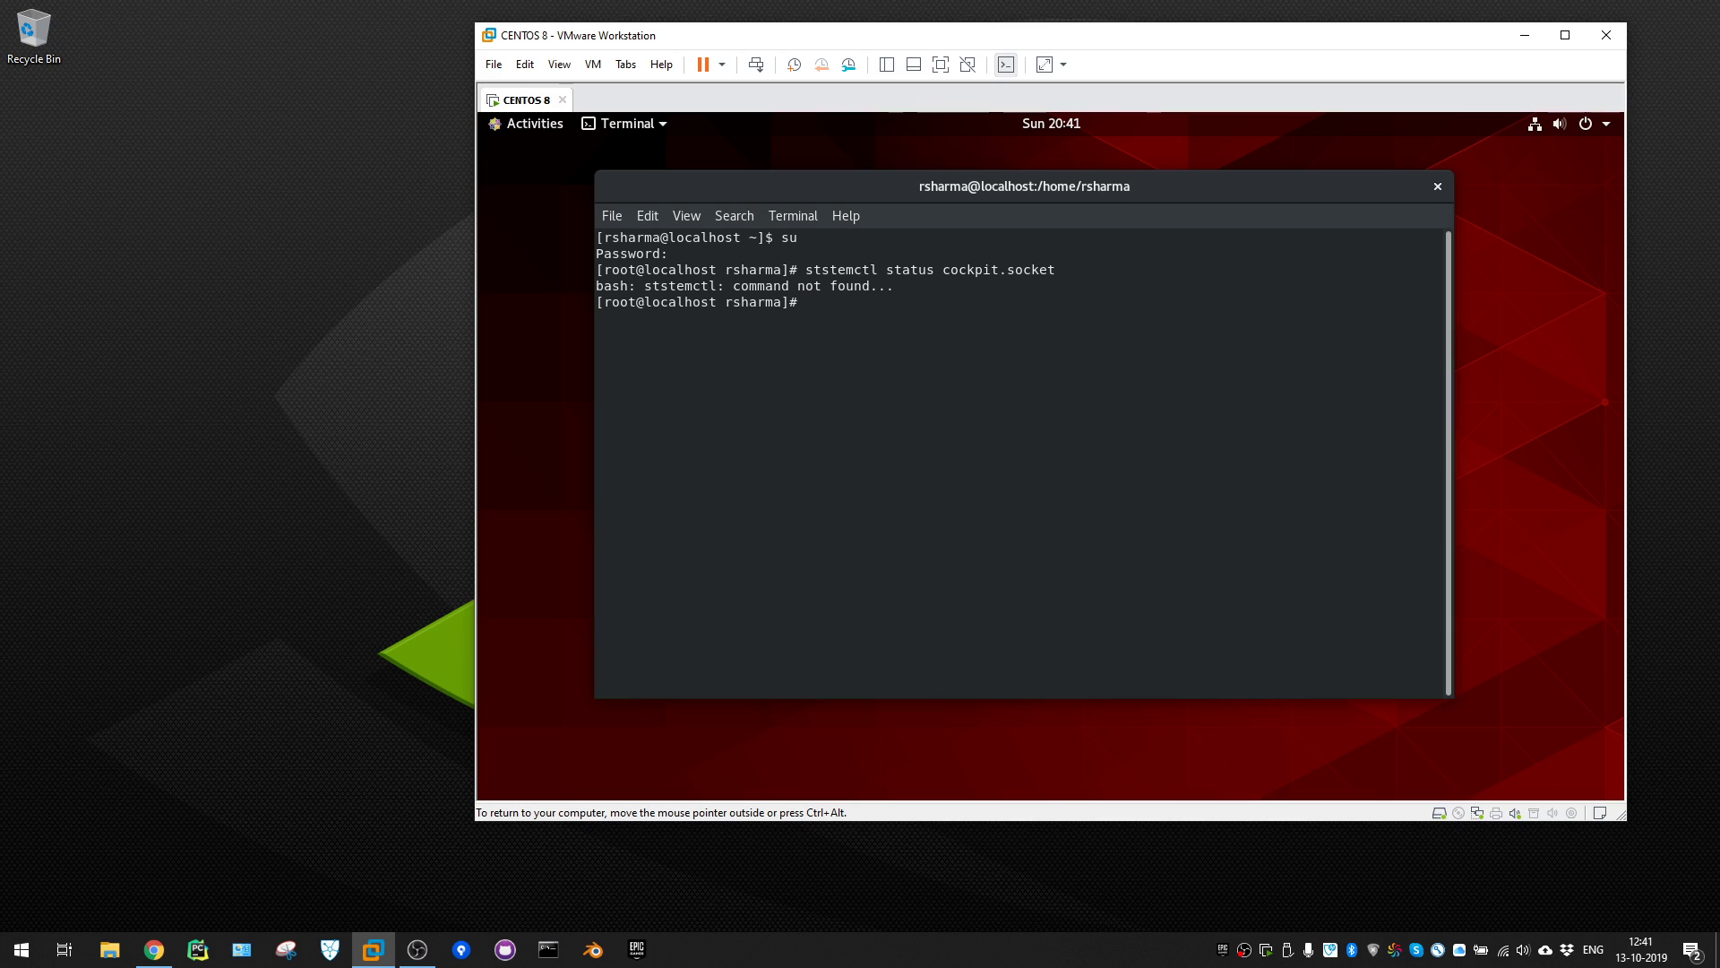
- Correct the command to 'systemctl status cockpit.socket', confirm inactive (dead), and exit the pager
{"action": "key", "text": "Up"}
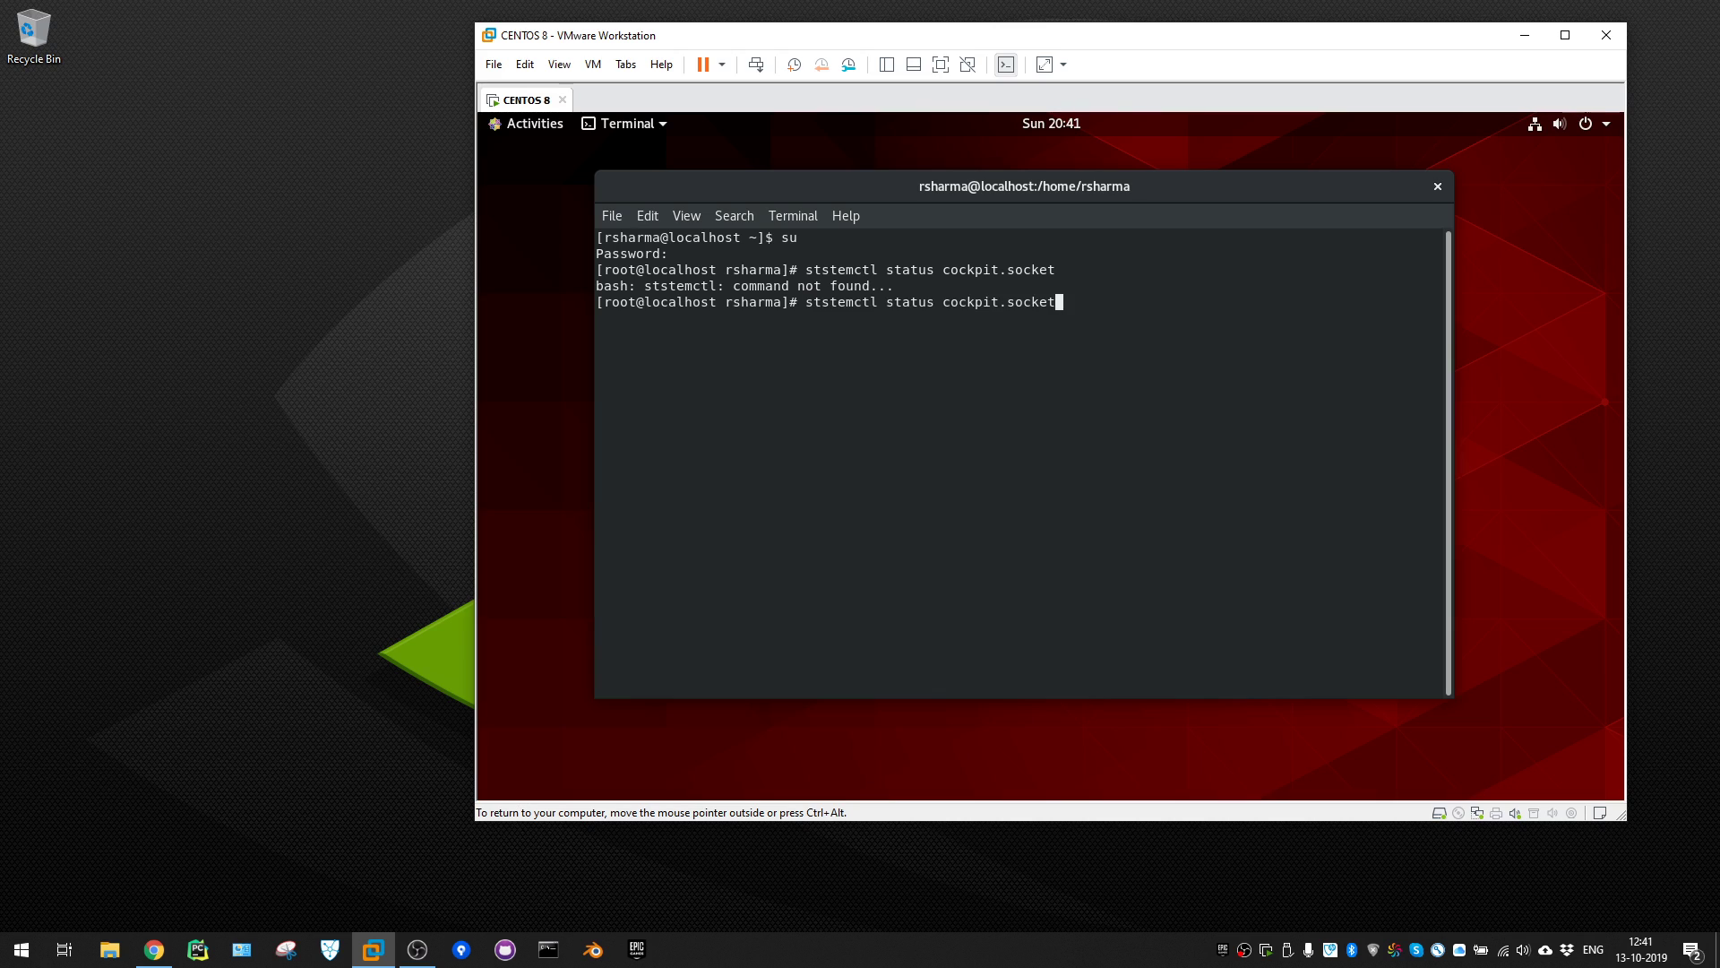
{"action": "key", "text": "Left"}
{"action": "key", "text": "Left"}
{"action": "key", "text": "Left"}
{"action": "key", "text": "Left"}
{"action": "key", "text": "Left"}
{"action": "key", "text": "Left"}
{"action": "key", "text": "Left"}
{"action": "key", "text": "Left"}
{"action": "key", "text": "Left"}
{"action": "key", "text": "Left"}
{"action": "key", "text": "Left"}
{"action": "key", "text": "Left"}
{"action": "key", "text": "Left"}
{"action": "key", "text": "Left"}
{"action": "key", "text": "Left"}
{"action": "key", "text": "Left"}
{"action": "key", "text": "Left"}
{"action": "key", "text": "Left"}
{"action": "key", "text": "Left"}
{"action": "key", "text": "Left"}
{"action": "key", "text": "Right"}
{"action": "key", "text": "BackSpace"}
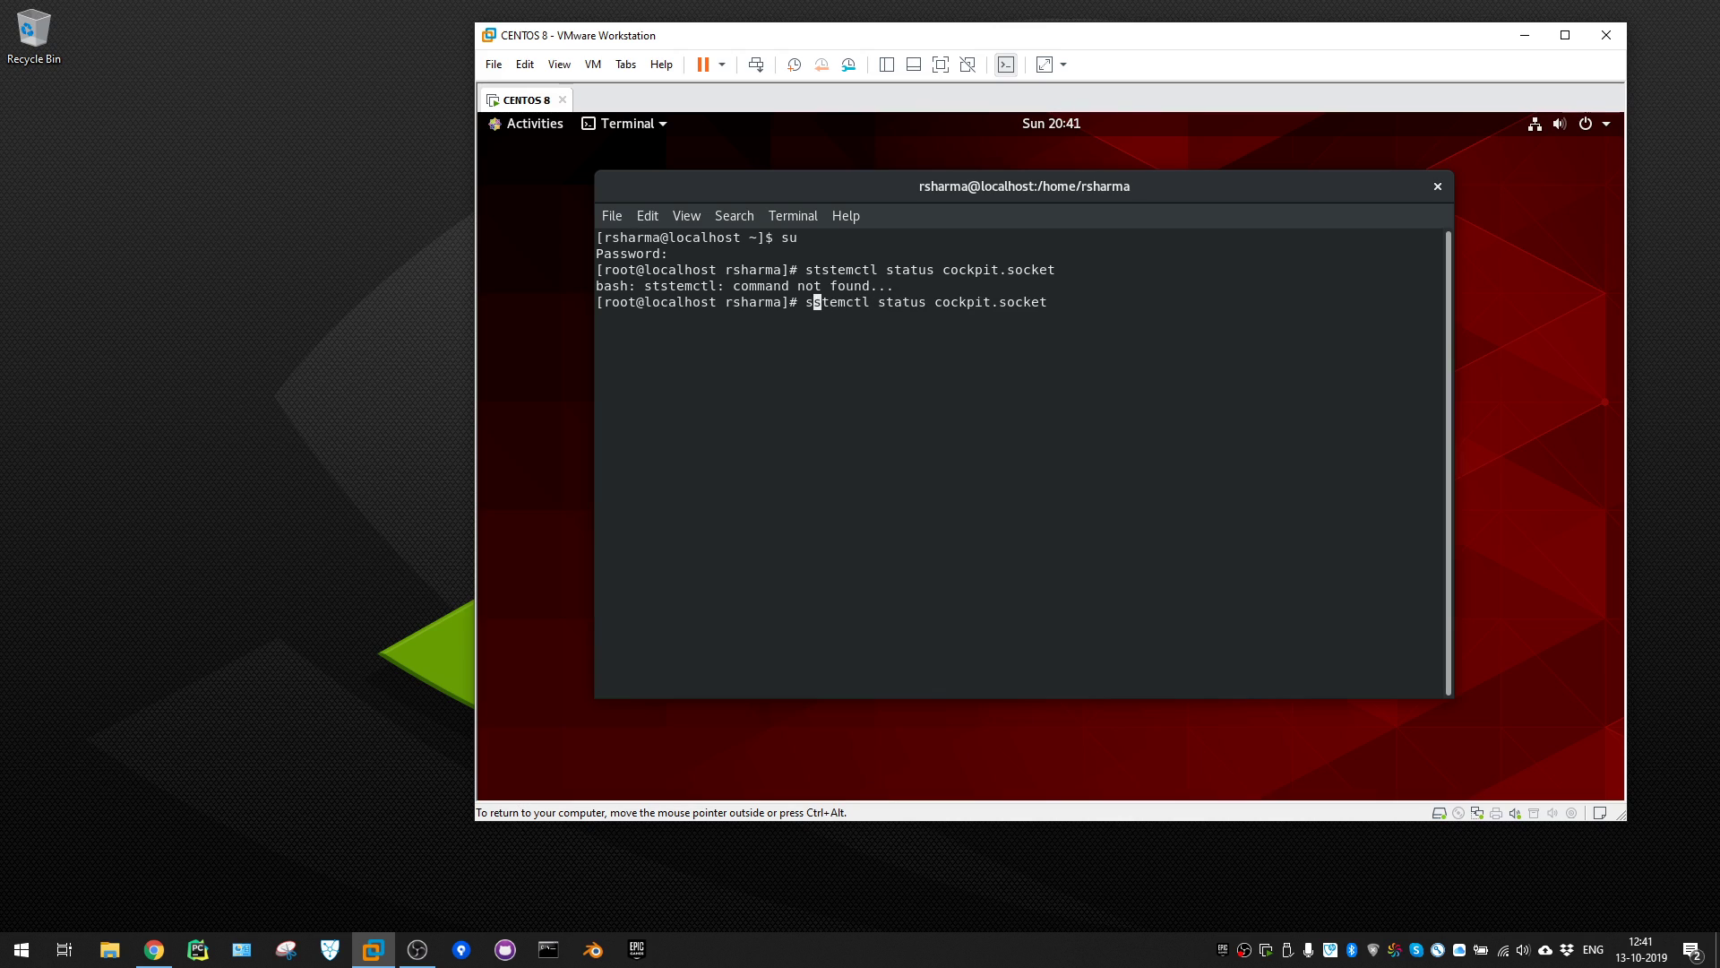
{"action": "type", "text": "y"}
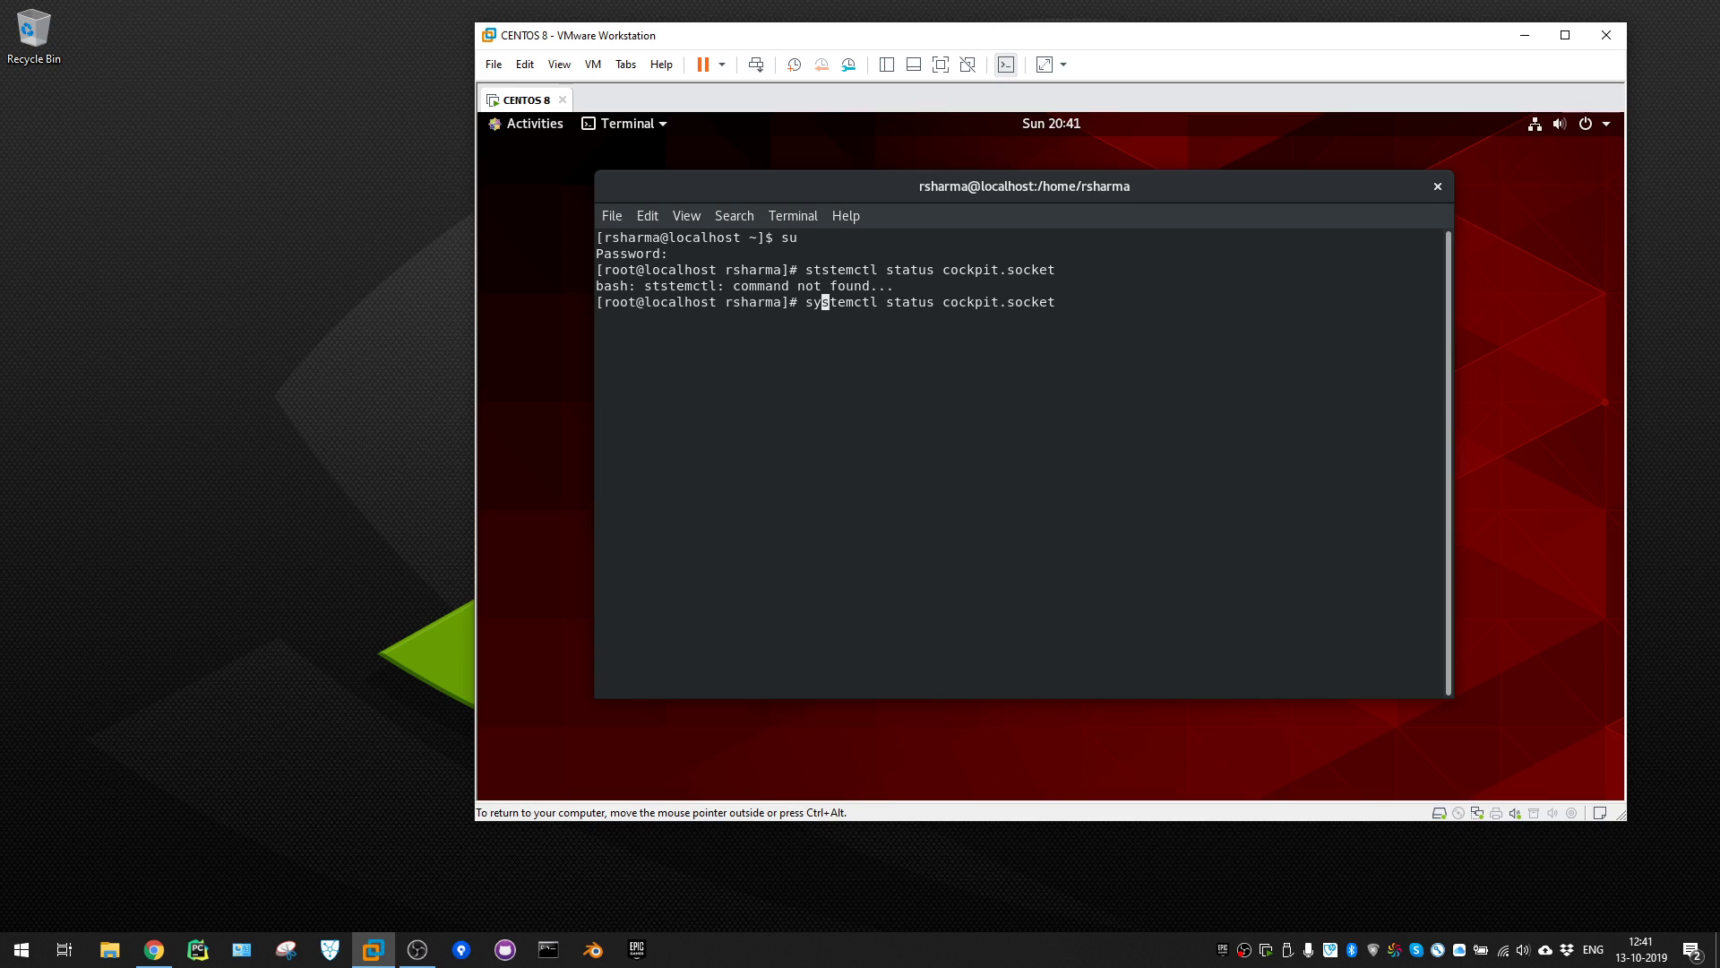
{"action": "key", "text": "Return"}
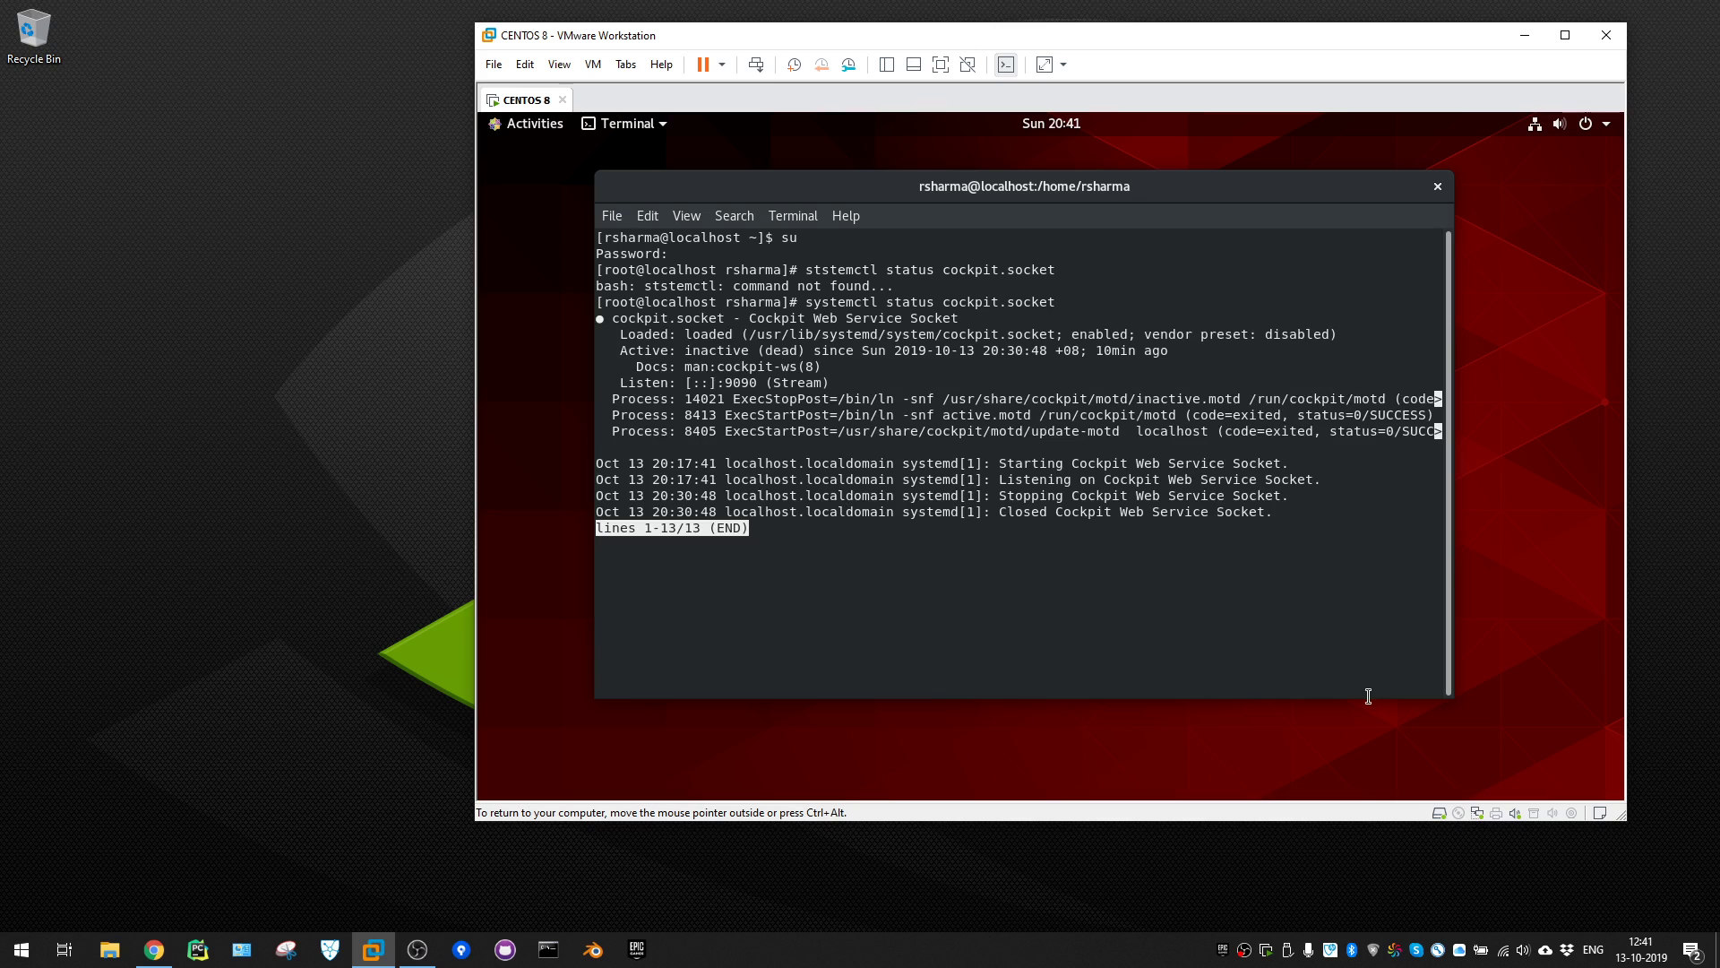
{"action": "double_click", "coordinate": [695, 350]}
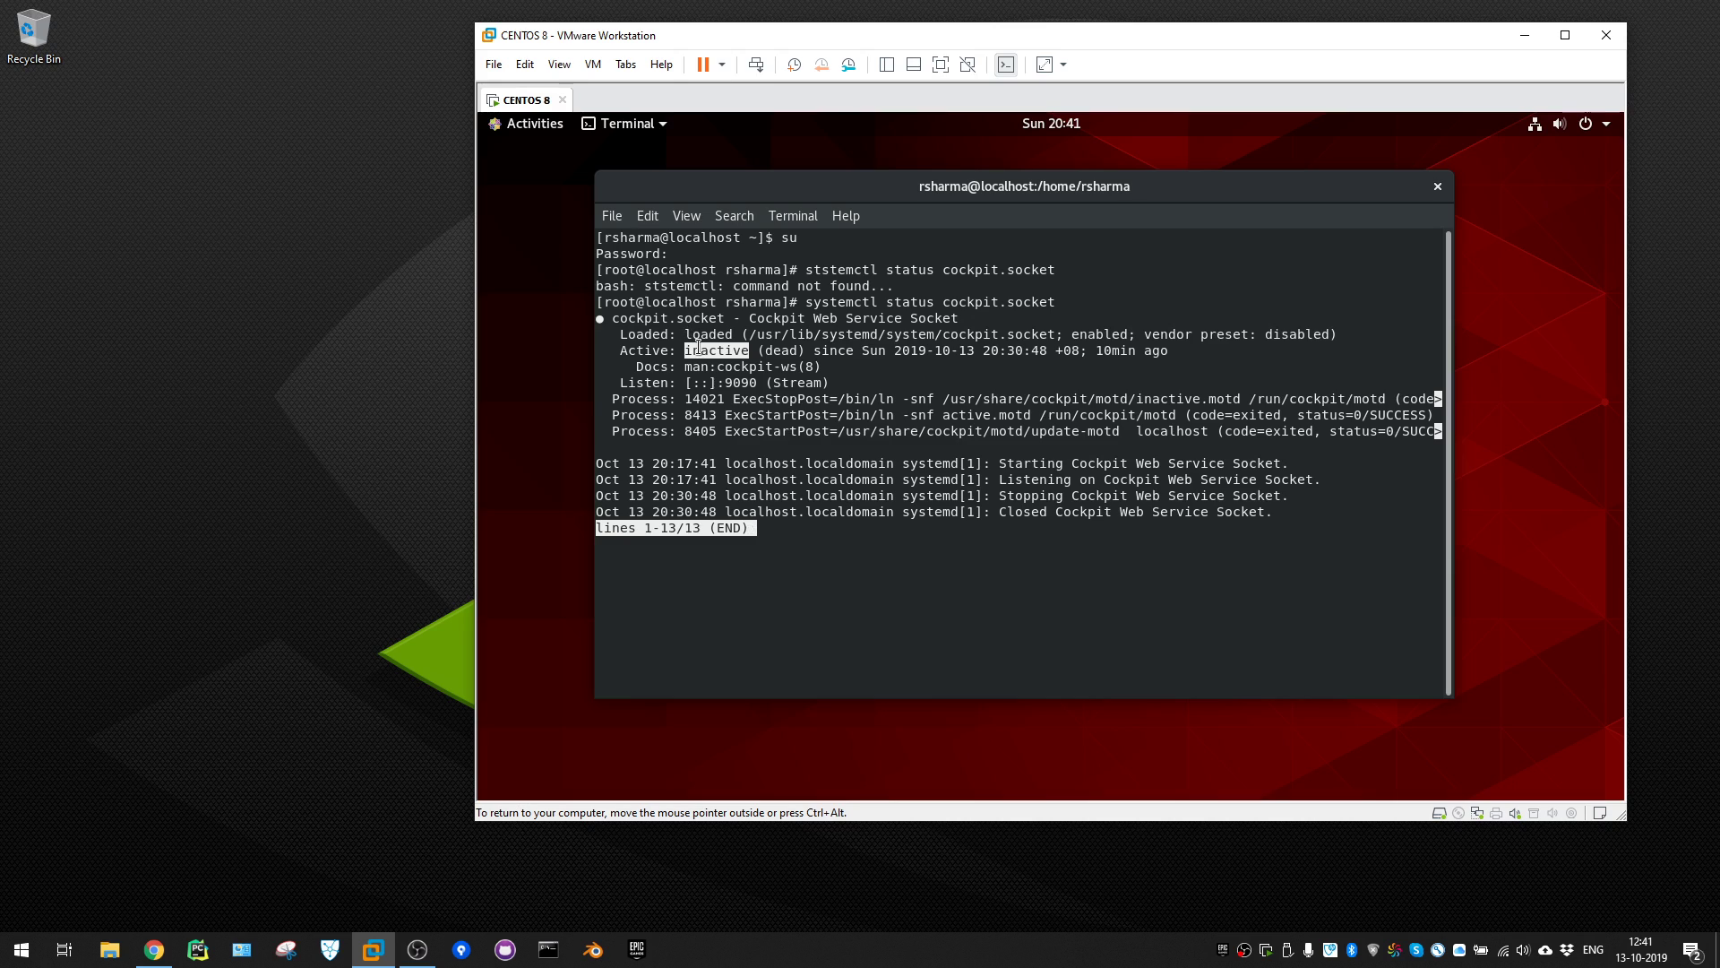
{"action": "left_click", "coordinate": [866, 386]}
{"action": "key", "text": "ctrl+z"}
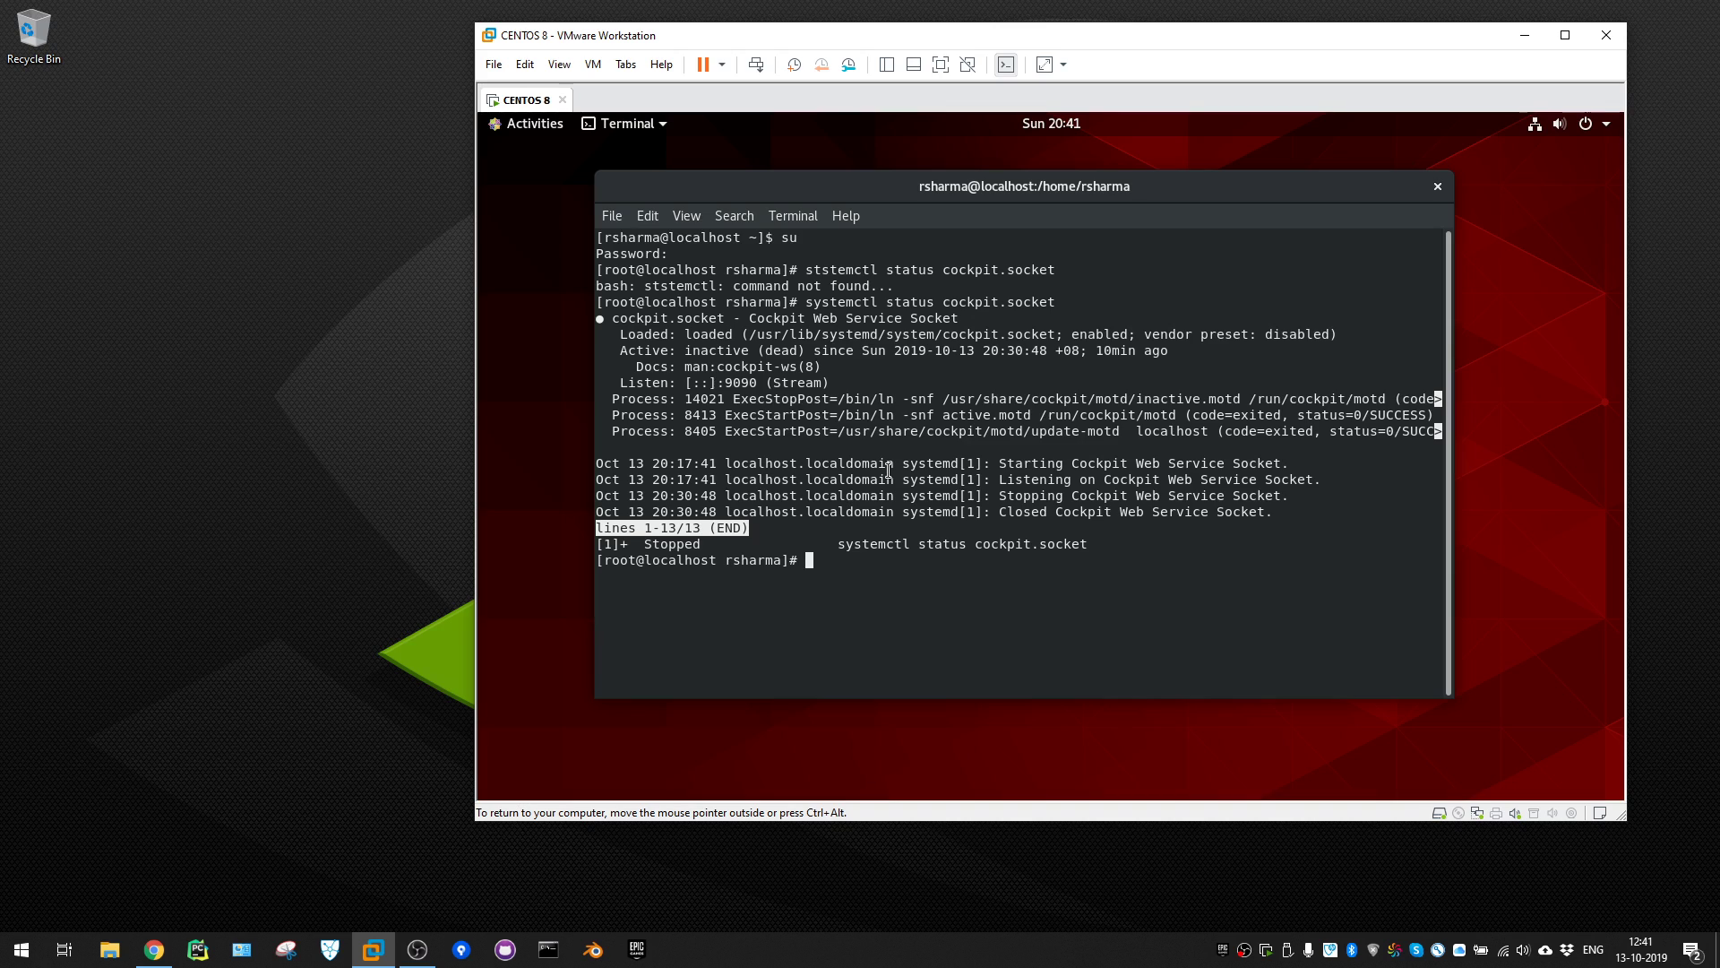
- Clear the terminal and run 'yum install cockpit', which reports it is already installed
{"action": "type", "text": "clear"}
{"action": "key", "text": "Return"}
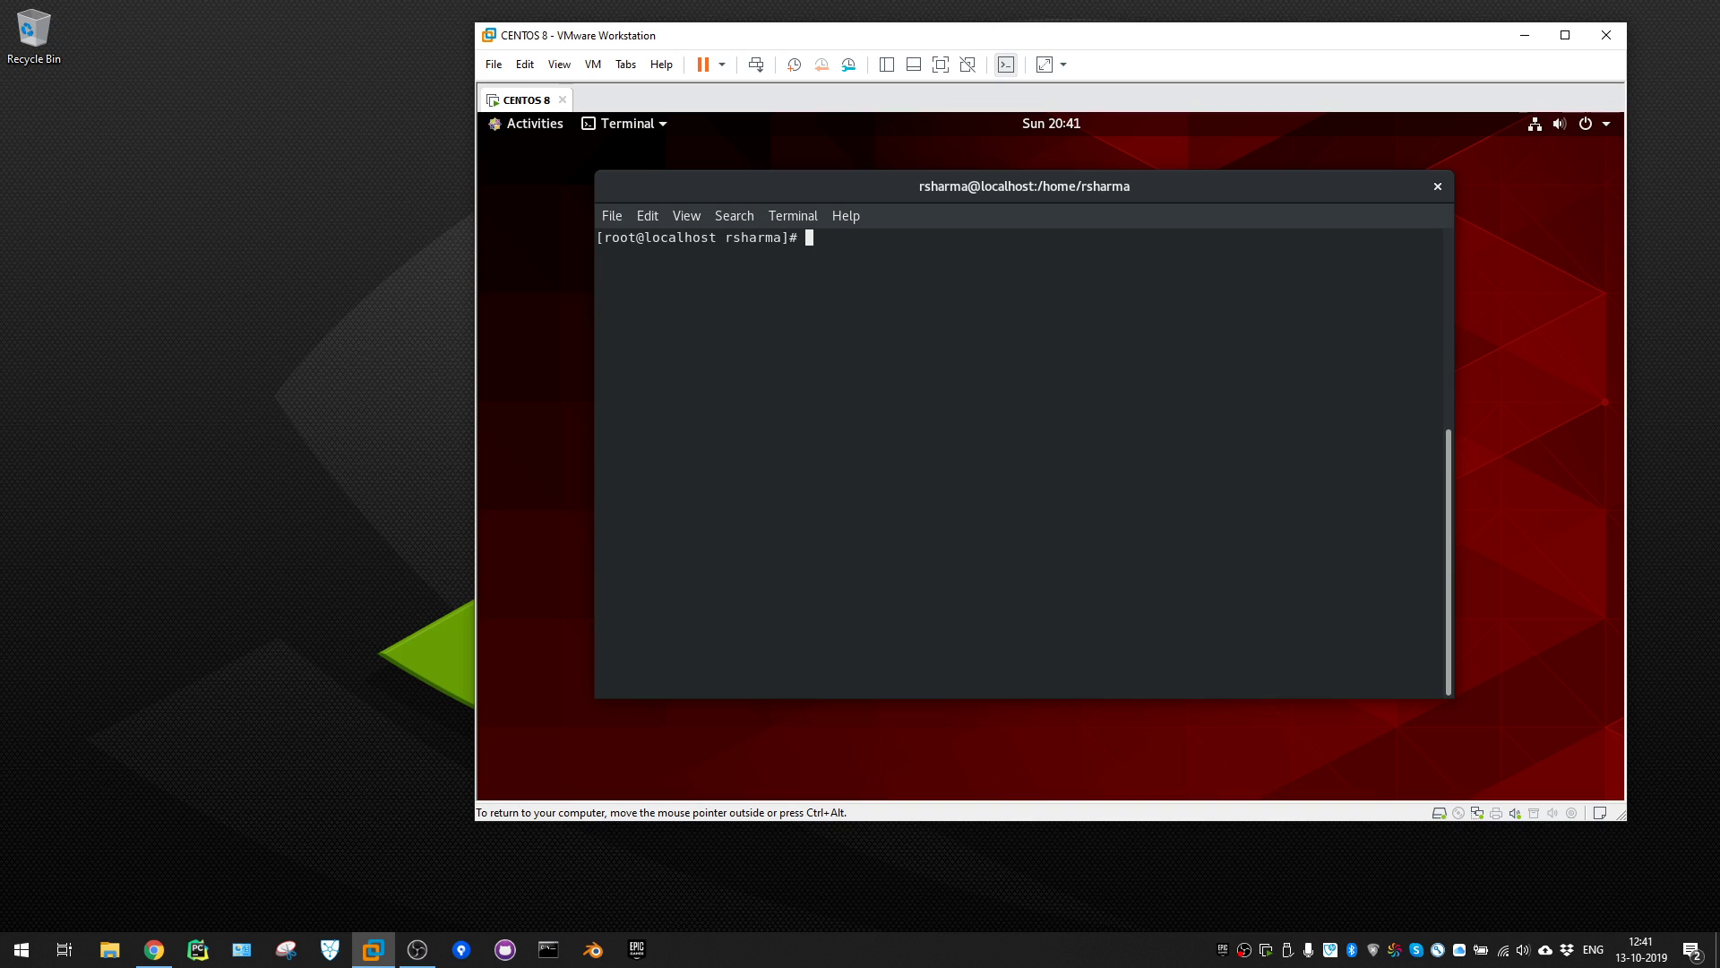
{"action": "type", "text": "yum install cockpit"}
{"action": "key", "text": "Return"}
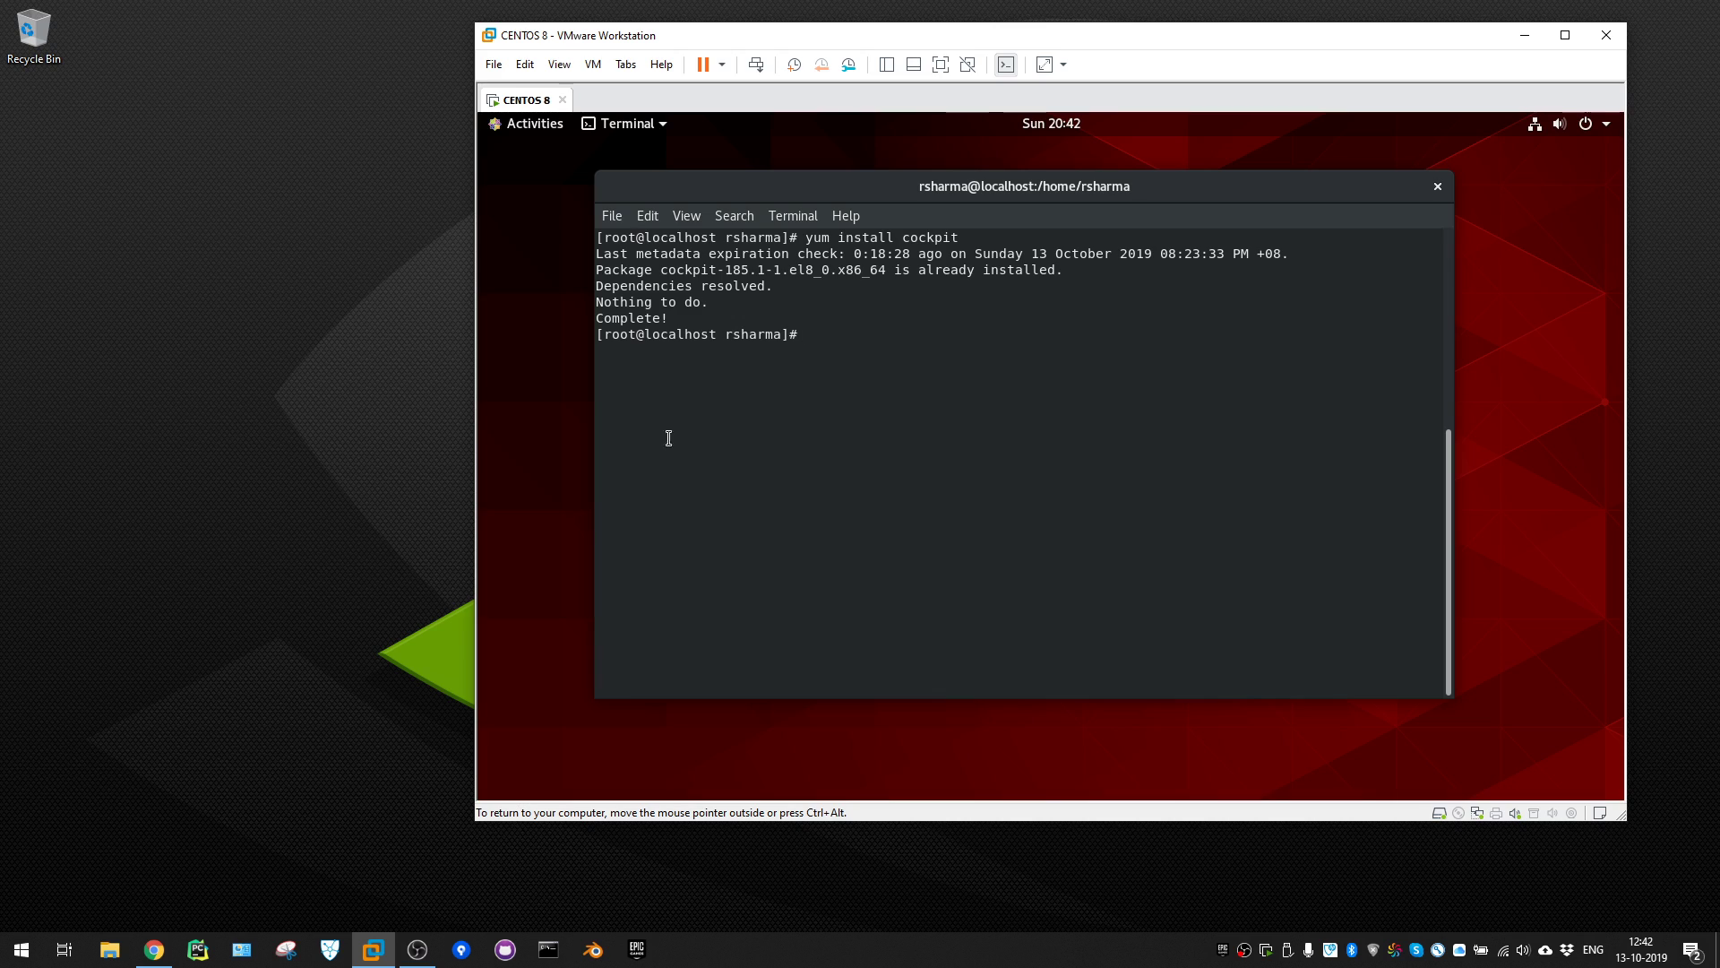
{"action": "left_click_drag", "start_coordinate": [840, 260], "coordinate": [1055, 271]}
{"action": "left_click", "coordinate": [1181, 343]}
- Rerun the install as 'dnf install cockpit'
{"action": "key", "text": "Up"}
{"action": "key", "text": "Left"}
{"action": "key", "text": "Left"}
{"action": "key", "text": "Left"}
{"action": "key", "text": "Left"}
{"action": "key", "text": "Left"}
{"action": "key", "text": "Left"}
{"action": "key", "text": "Left"}
{"action": "key", "text": "Left"}
{"action": "key", "text": "Left"}
{"action": "key", "text": "Left"}
{"action": "key", "text": "Left"}
{"action": "key", "text": "Left"}
{"action": "key", "text": "Left"}
{"action": "key", "text": "Left"}
{"action": "key", "text": "Left"}
{"action": "key", "text": "Left"}
{"action": "key", "text": "BackSpace"}
{"action": "key", "text": "BackSpace"}
{"action": "key", "text": "BackSpace"}
{"action": "type", "text": "dnf"}
{"action": "key", "text": "Return"}
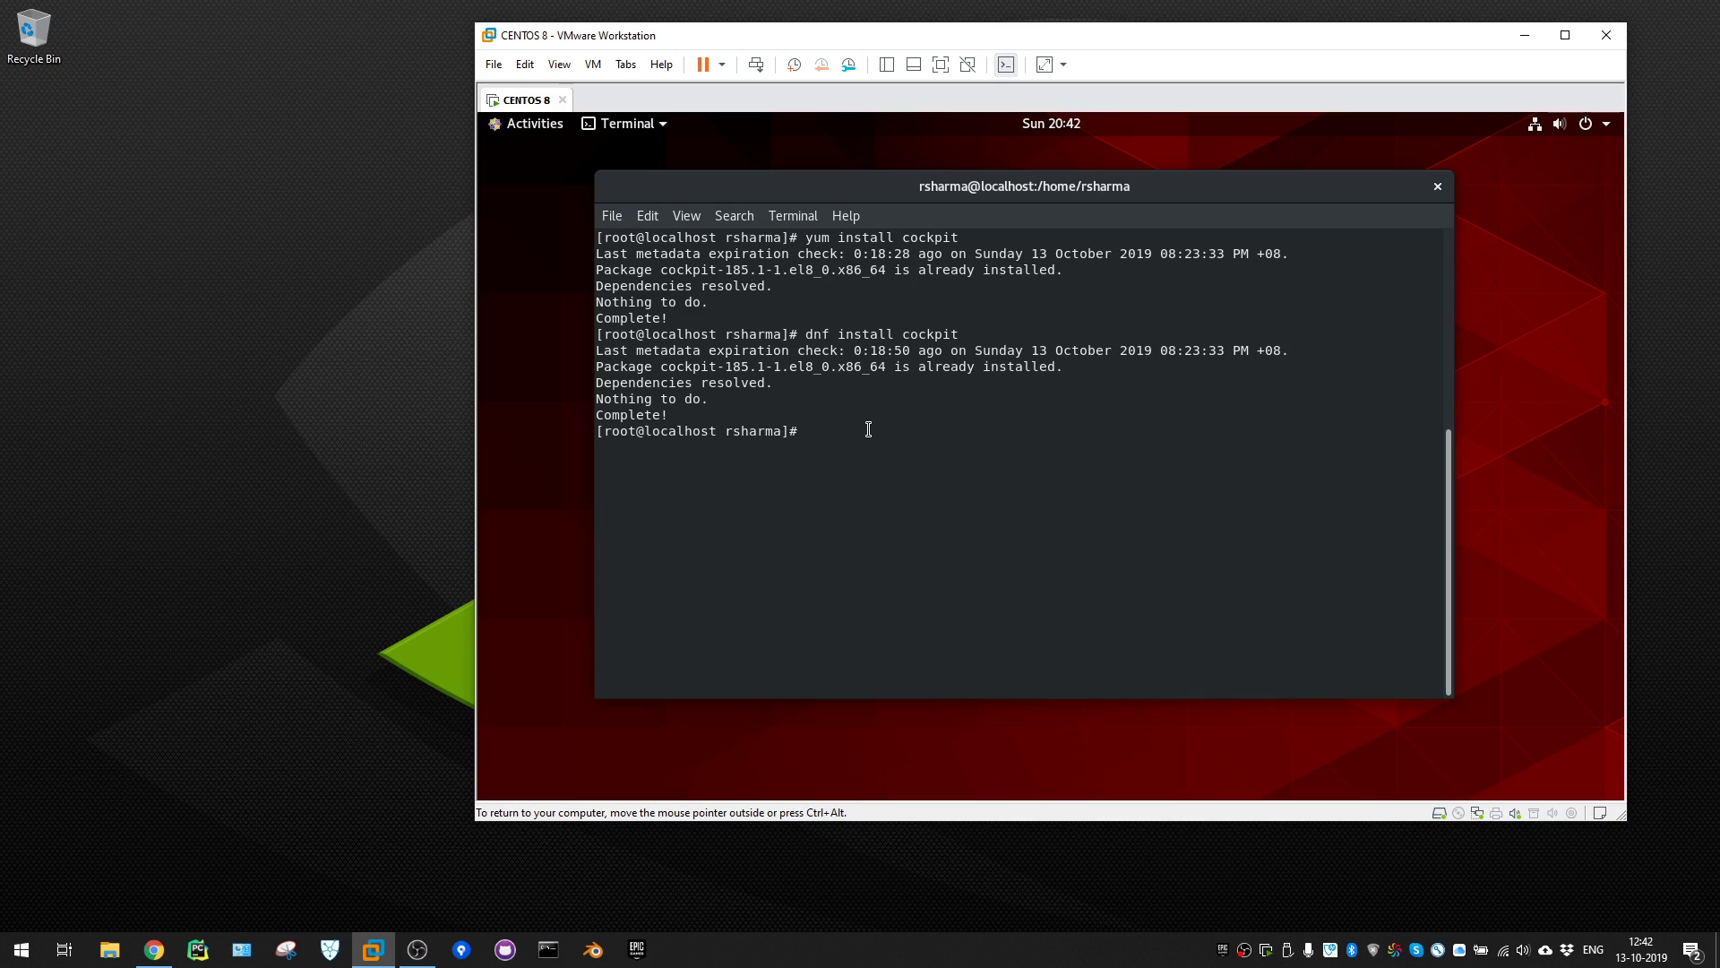
- Start the socket with 'systemctl start cockpit.socket'
{"action": "key", "text": "Up"}
{"action": "key", "text": "Up"}
{"action": "key", "text": "Up"}
{"action": "key", "text": "Up"}
{"action": "key", "text": "ctrl+Left"}
{"action": "key", "text": "ctrl+Left"}
{"action": "key", "text": "Left"}
{"action": "key", "text": "BackSpace"}
{"action": "key", "text": "BackSpace"}
{"action": "key", "text": "BackSpace"}
{"action": "key", "text": "BackSpace"}
{"action": "type", "text": "art"}
{"action": "key", "text": "Return"}
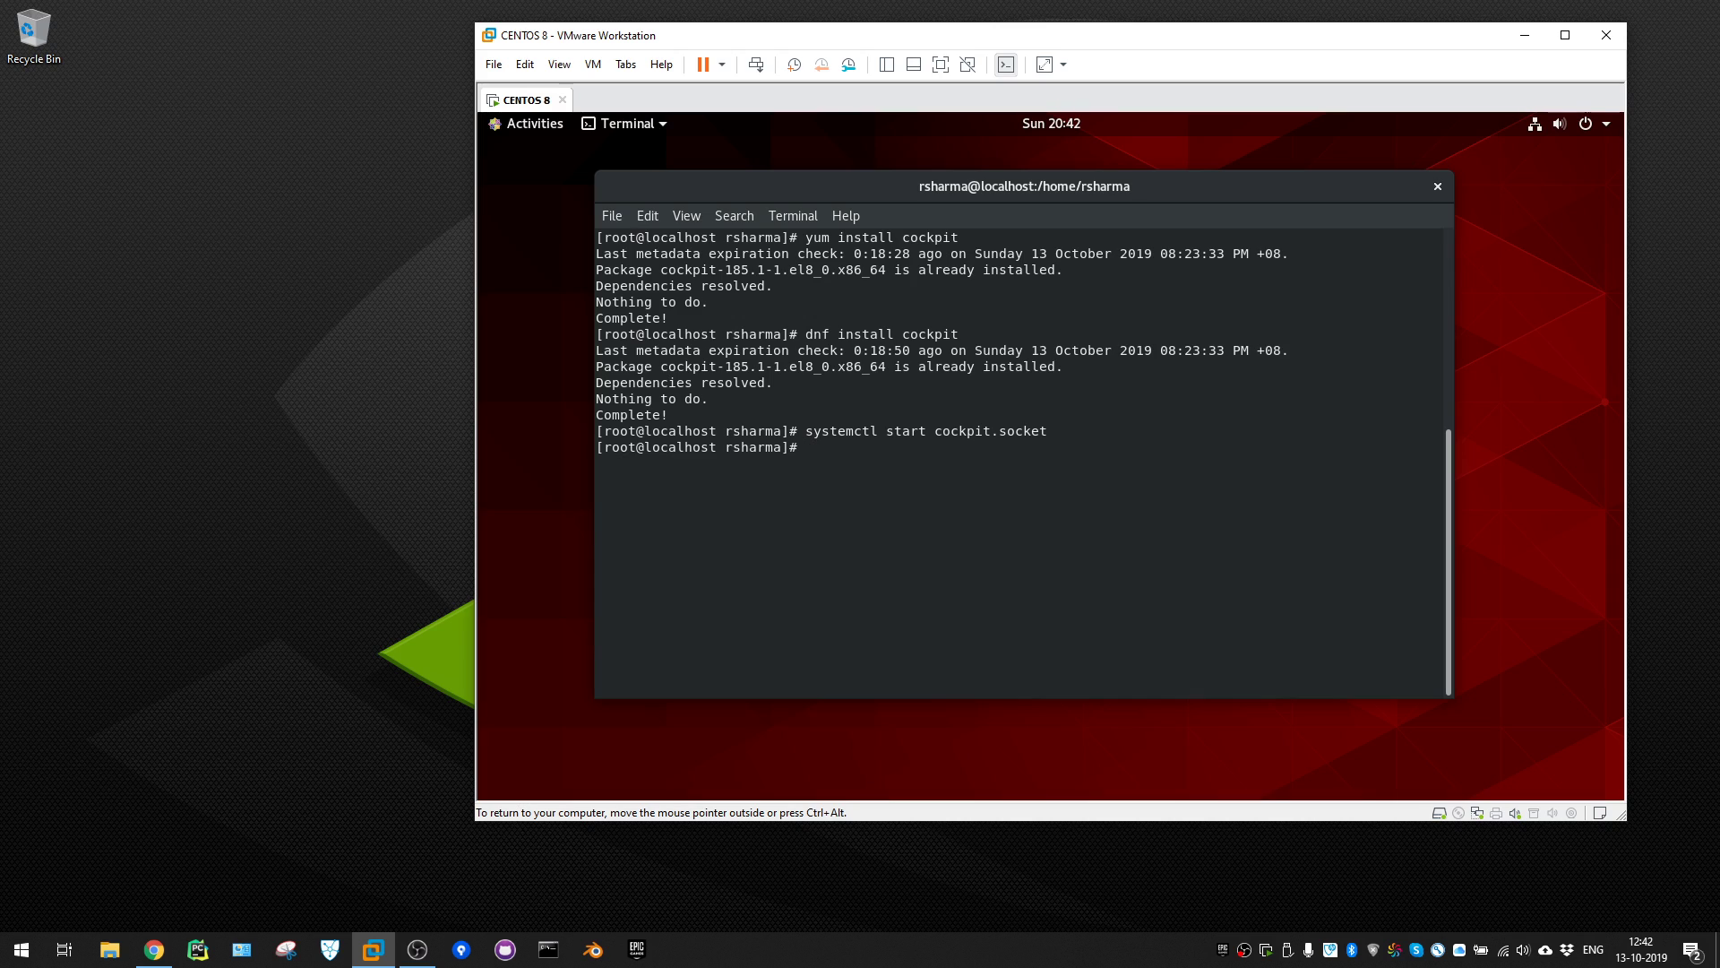
- Recheck cockpit.socket status, now active (listening)
{"action": "key", "text": "Up"}
{"action": "key", "text": "Up"}
{"action": "key", "text": "Up"}
{"action": "key", "text": "Up"}
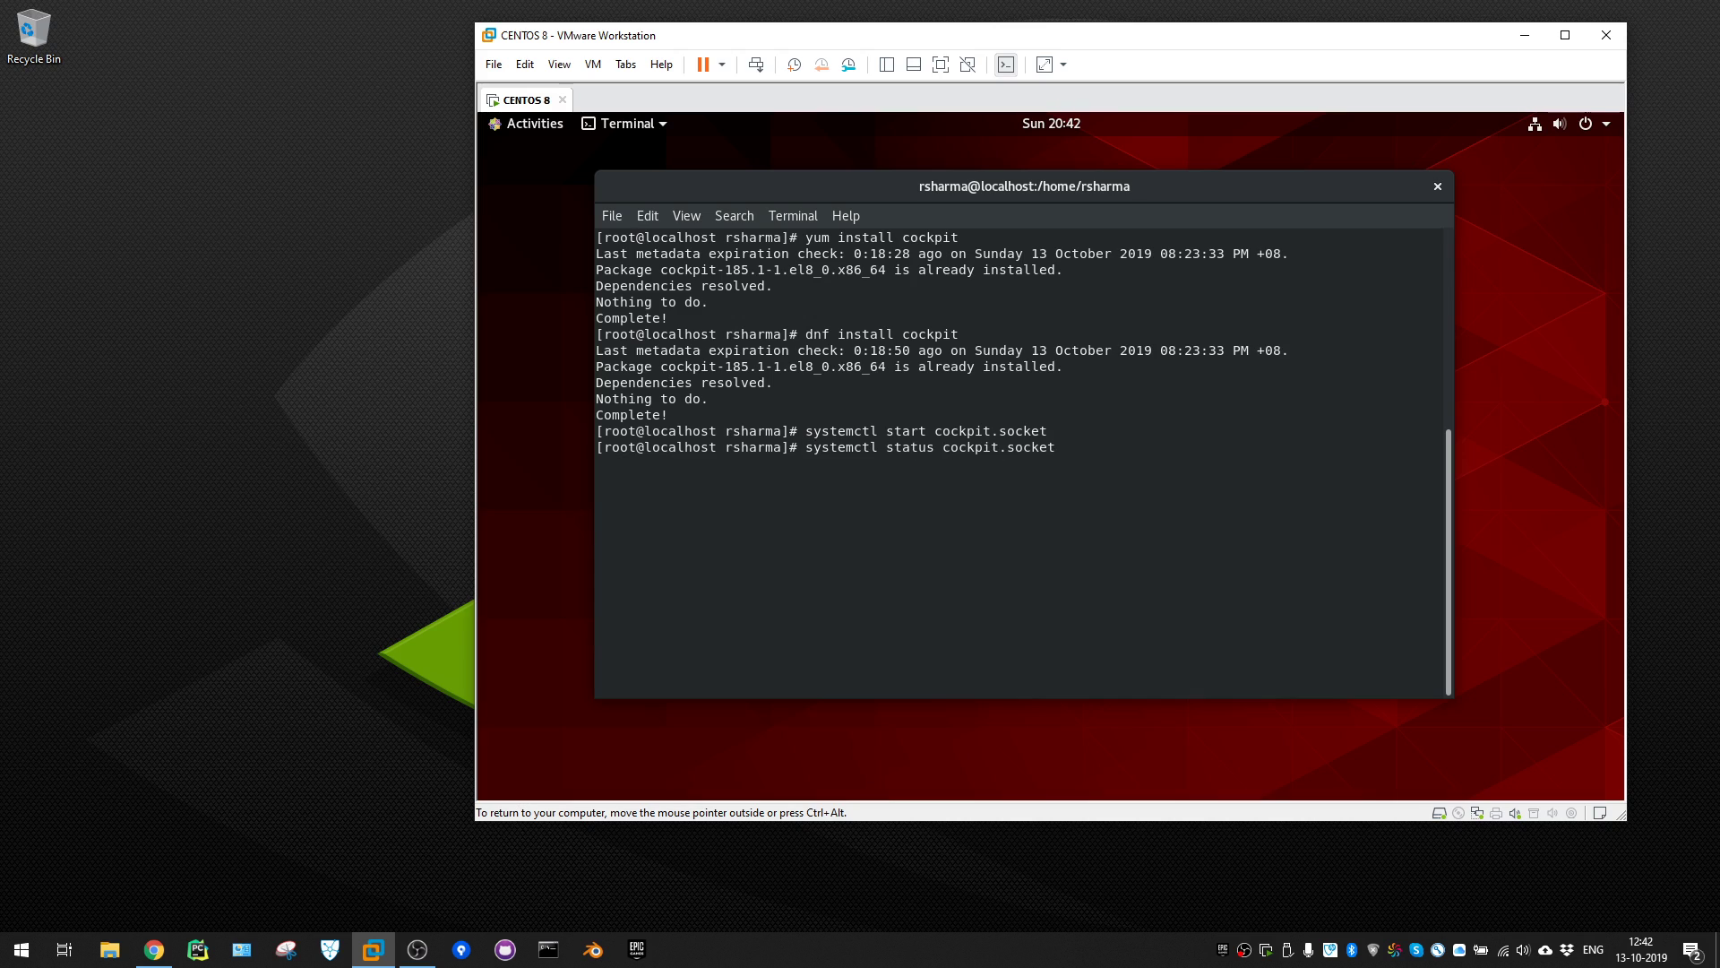
{"action": "key", "text": "Return"}
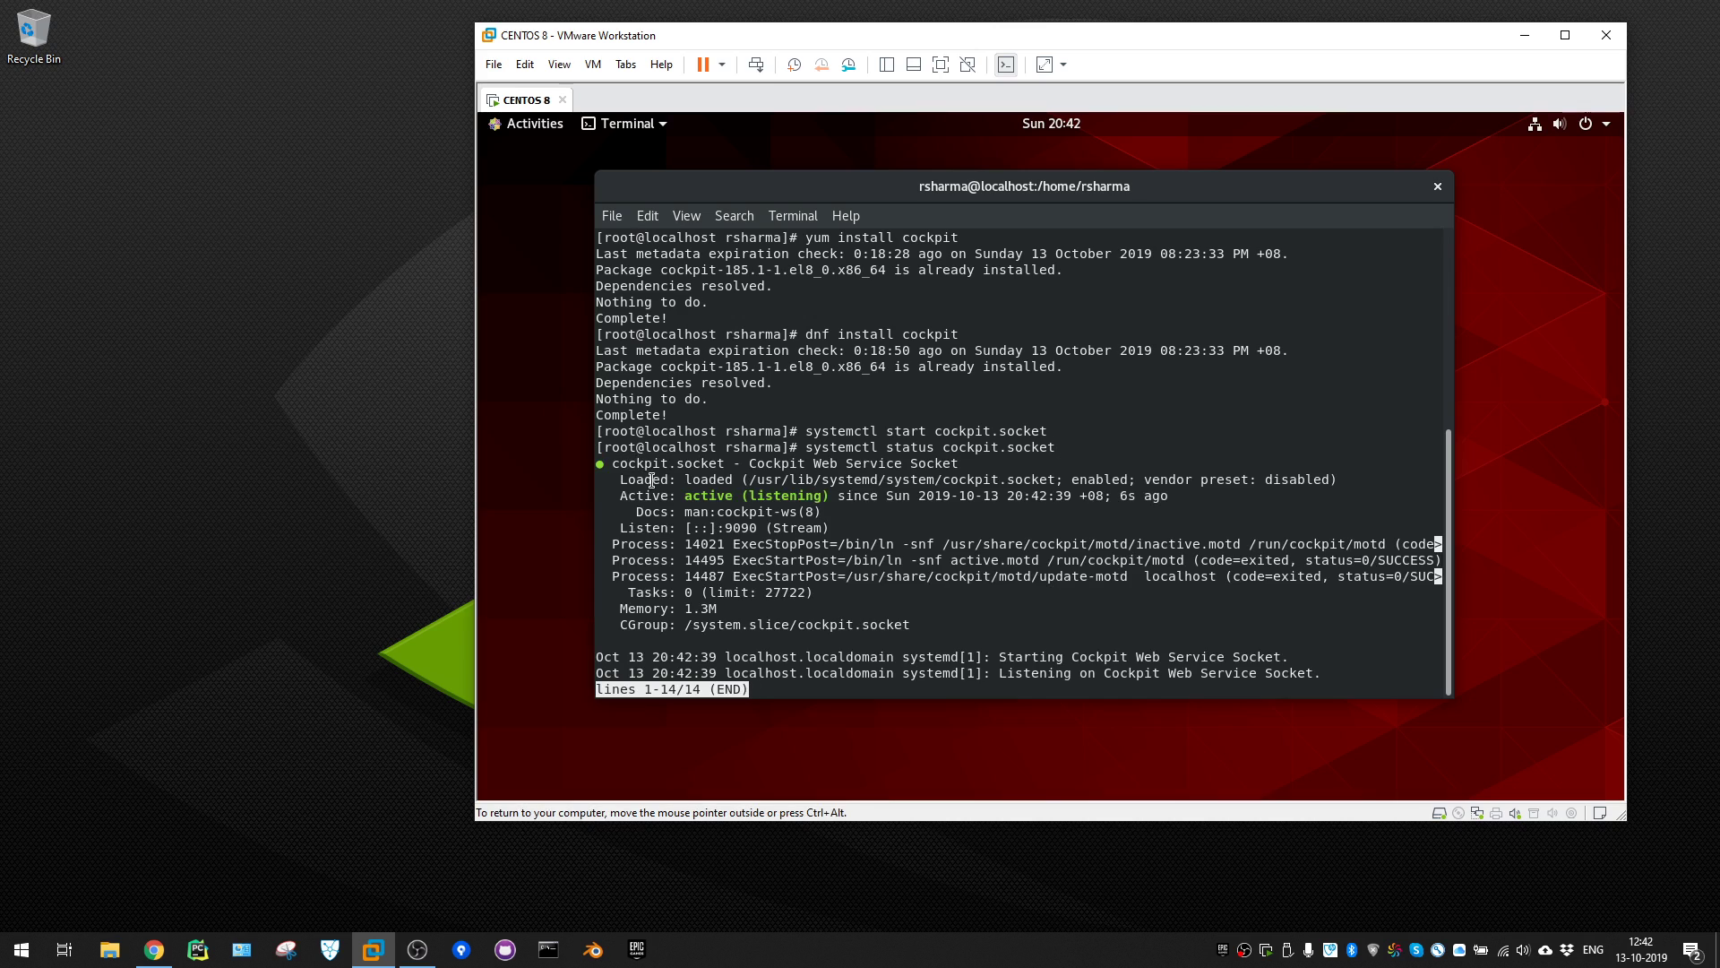
{"action": "left_click_drag", "start_coordinate": [676, 495], "coordinate": [821, 495]}
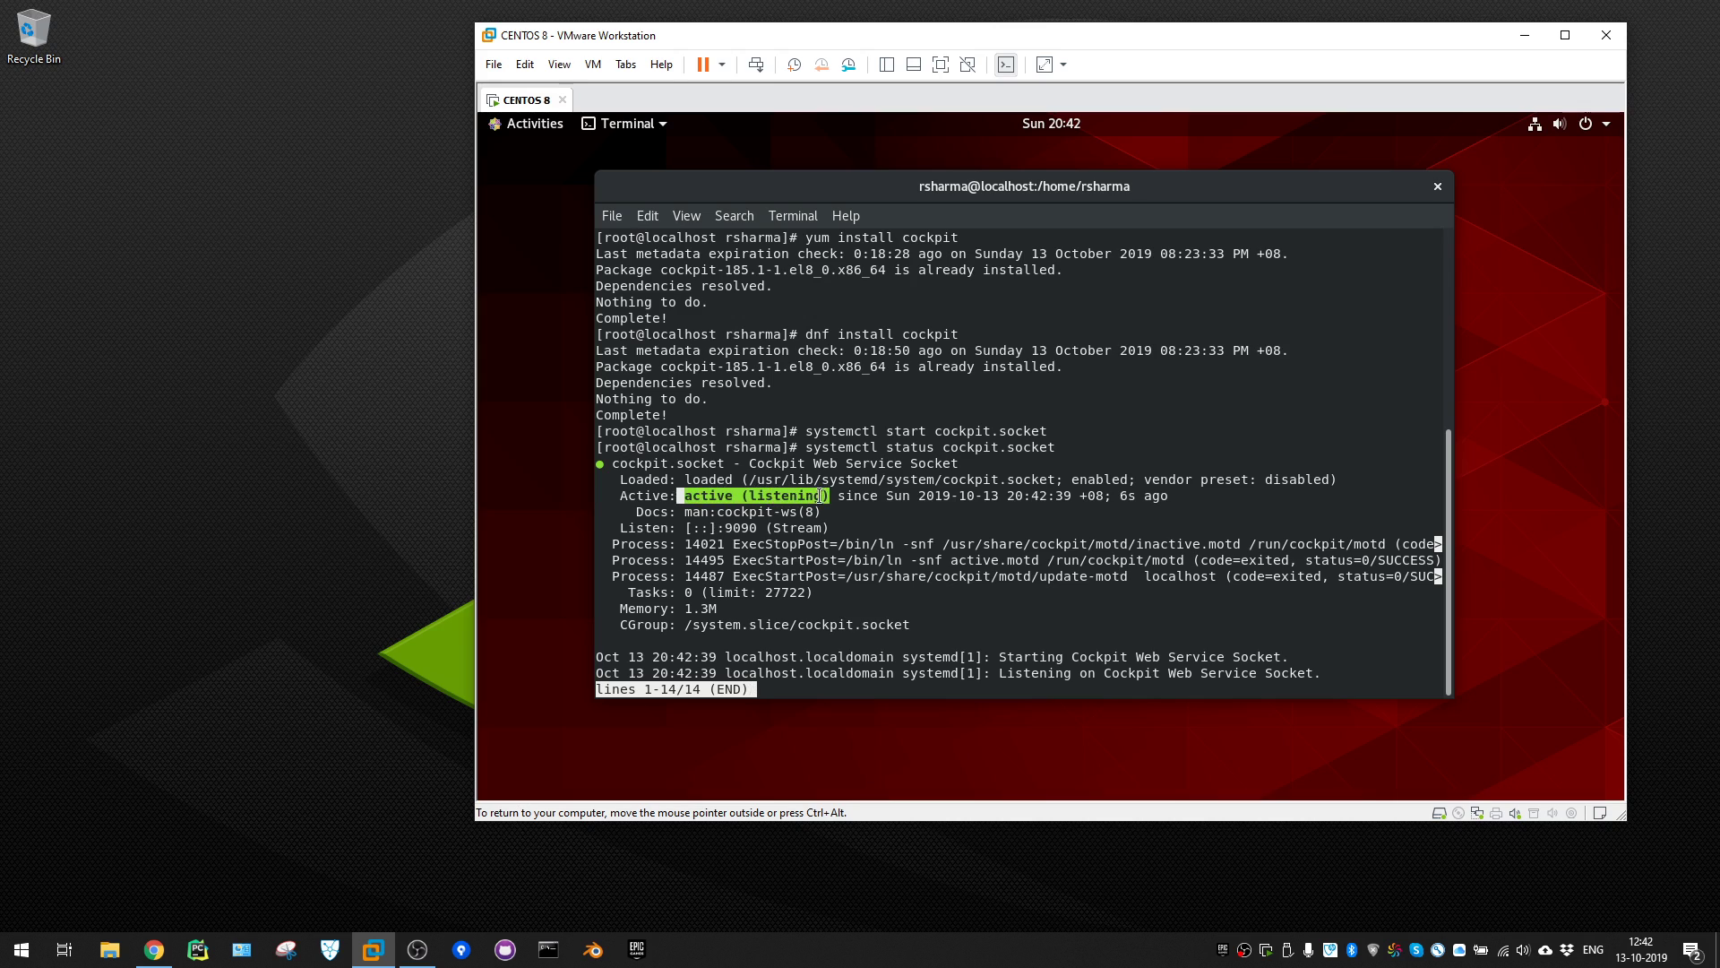
{"action": "double_click", "coordinate": [810, 494]}
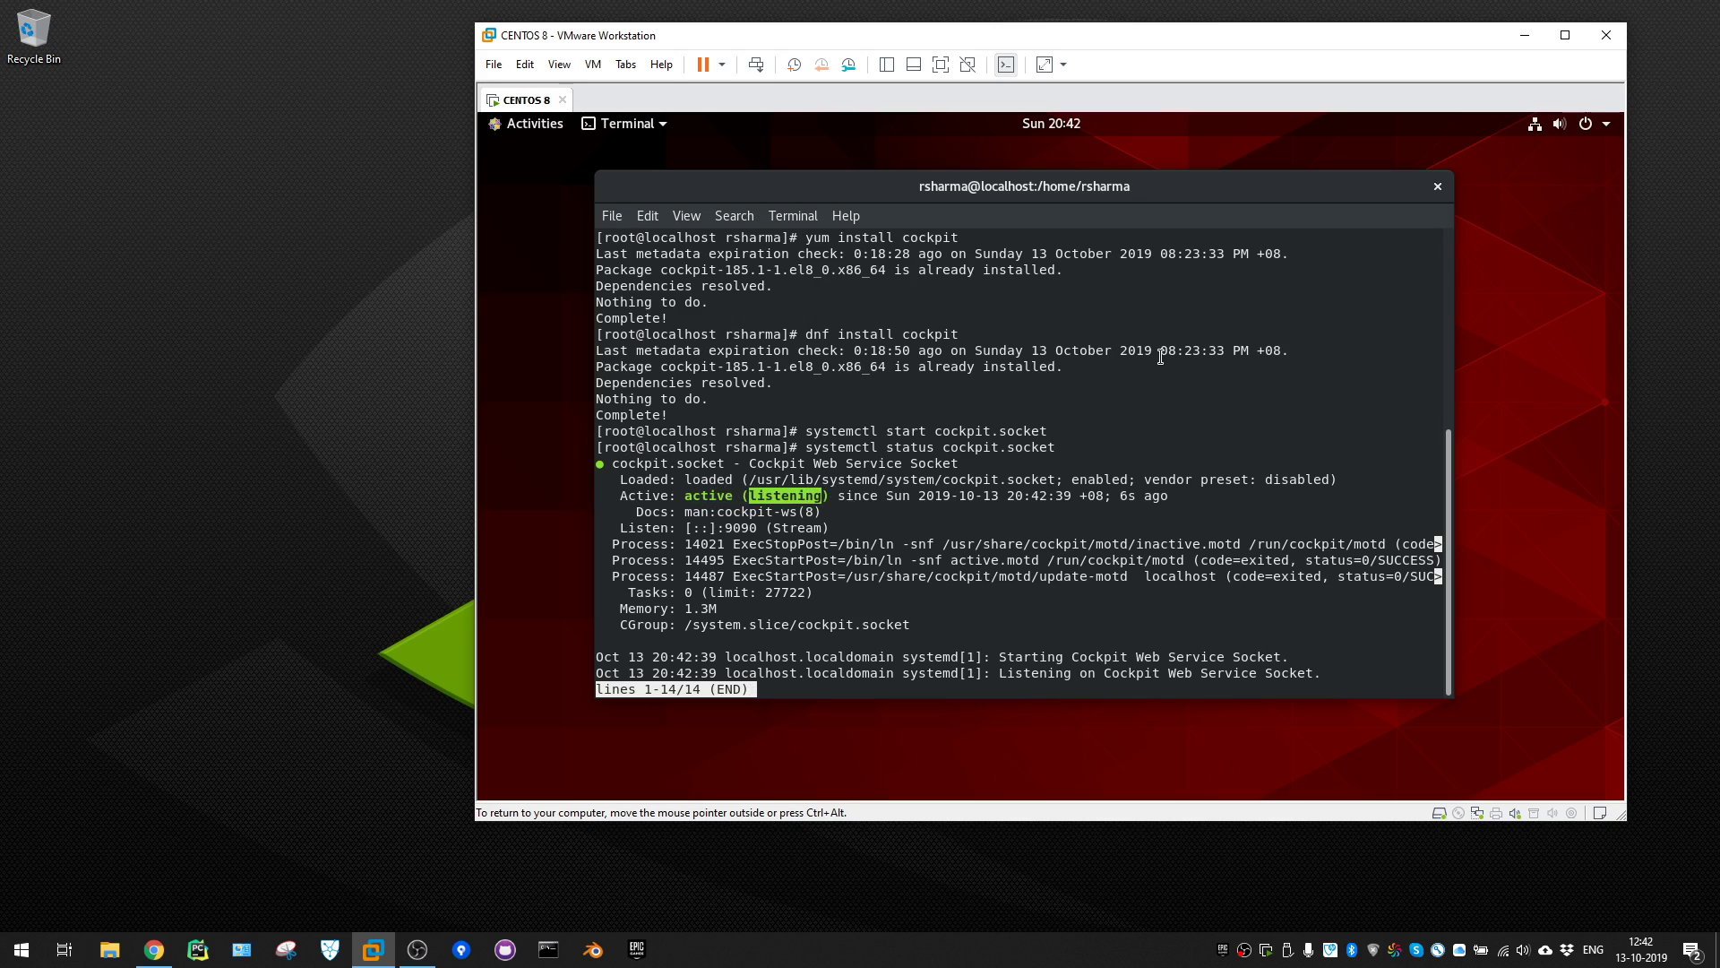
- Reload 192.168.0.163:9090 in Chrome to load the Cockpit login page for localhost.localdomain
{"action": "left_click", "coordinate": [154, 952]}
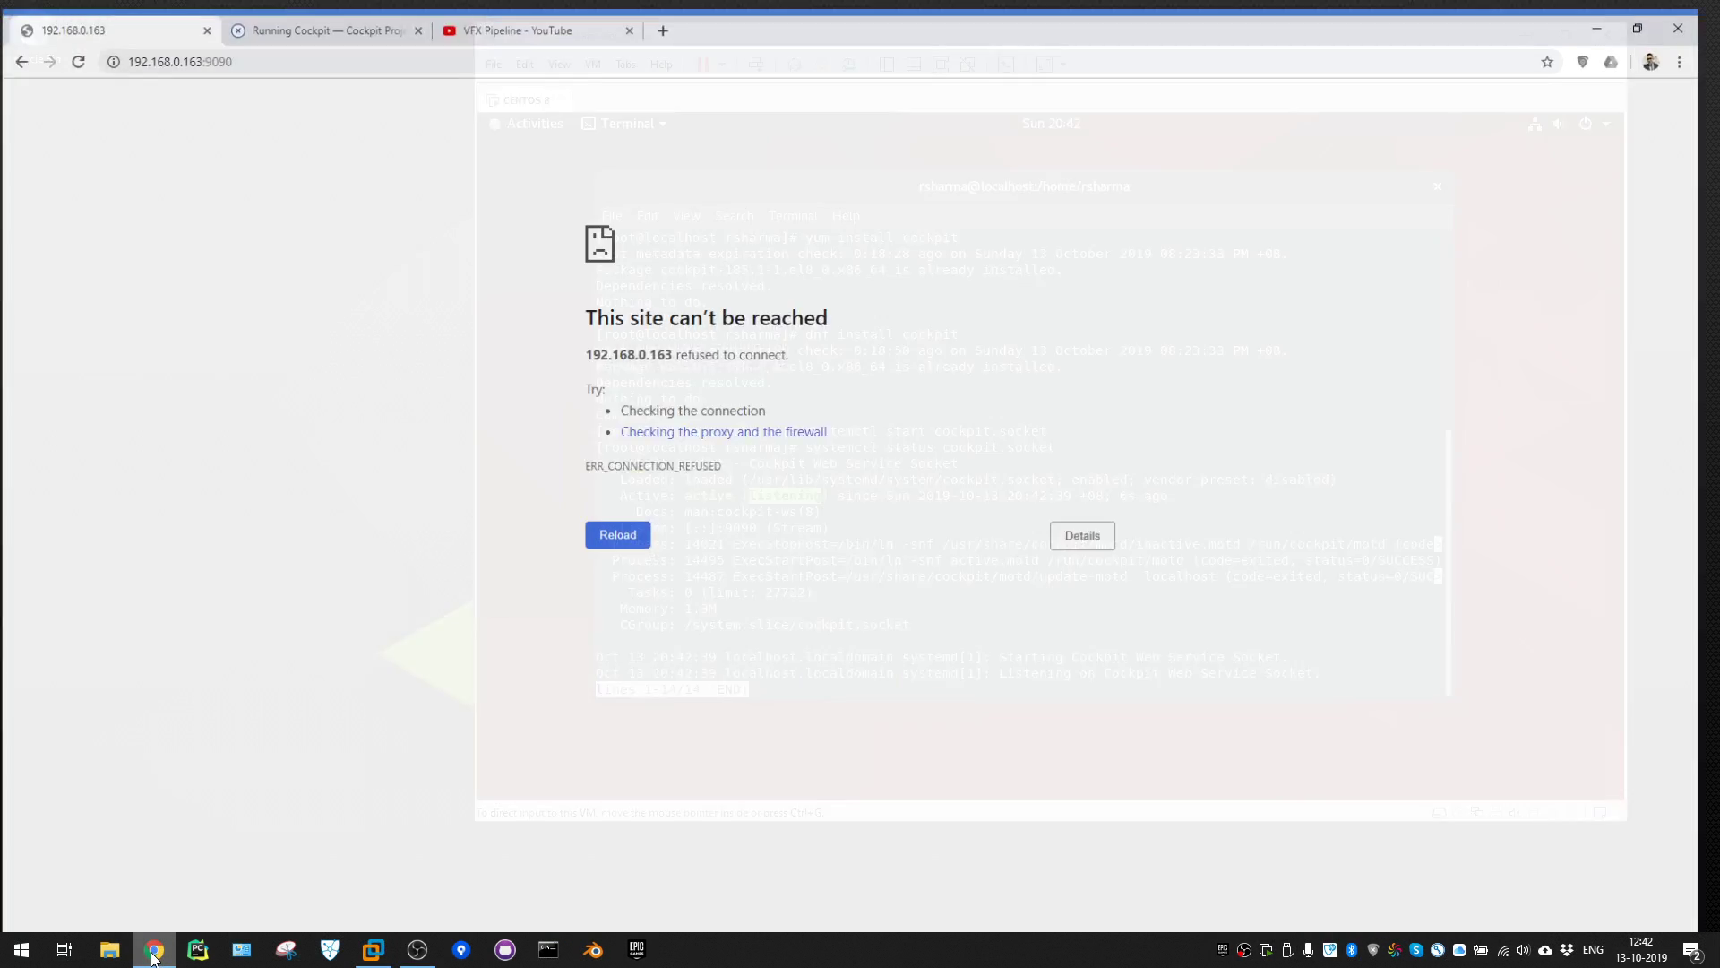
{"action": "left_click", "coordinate": [76, 48]}
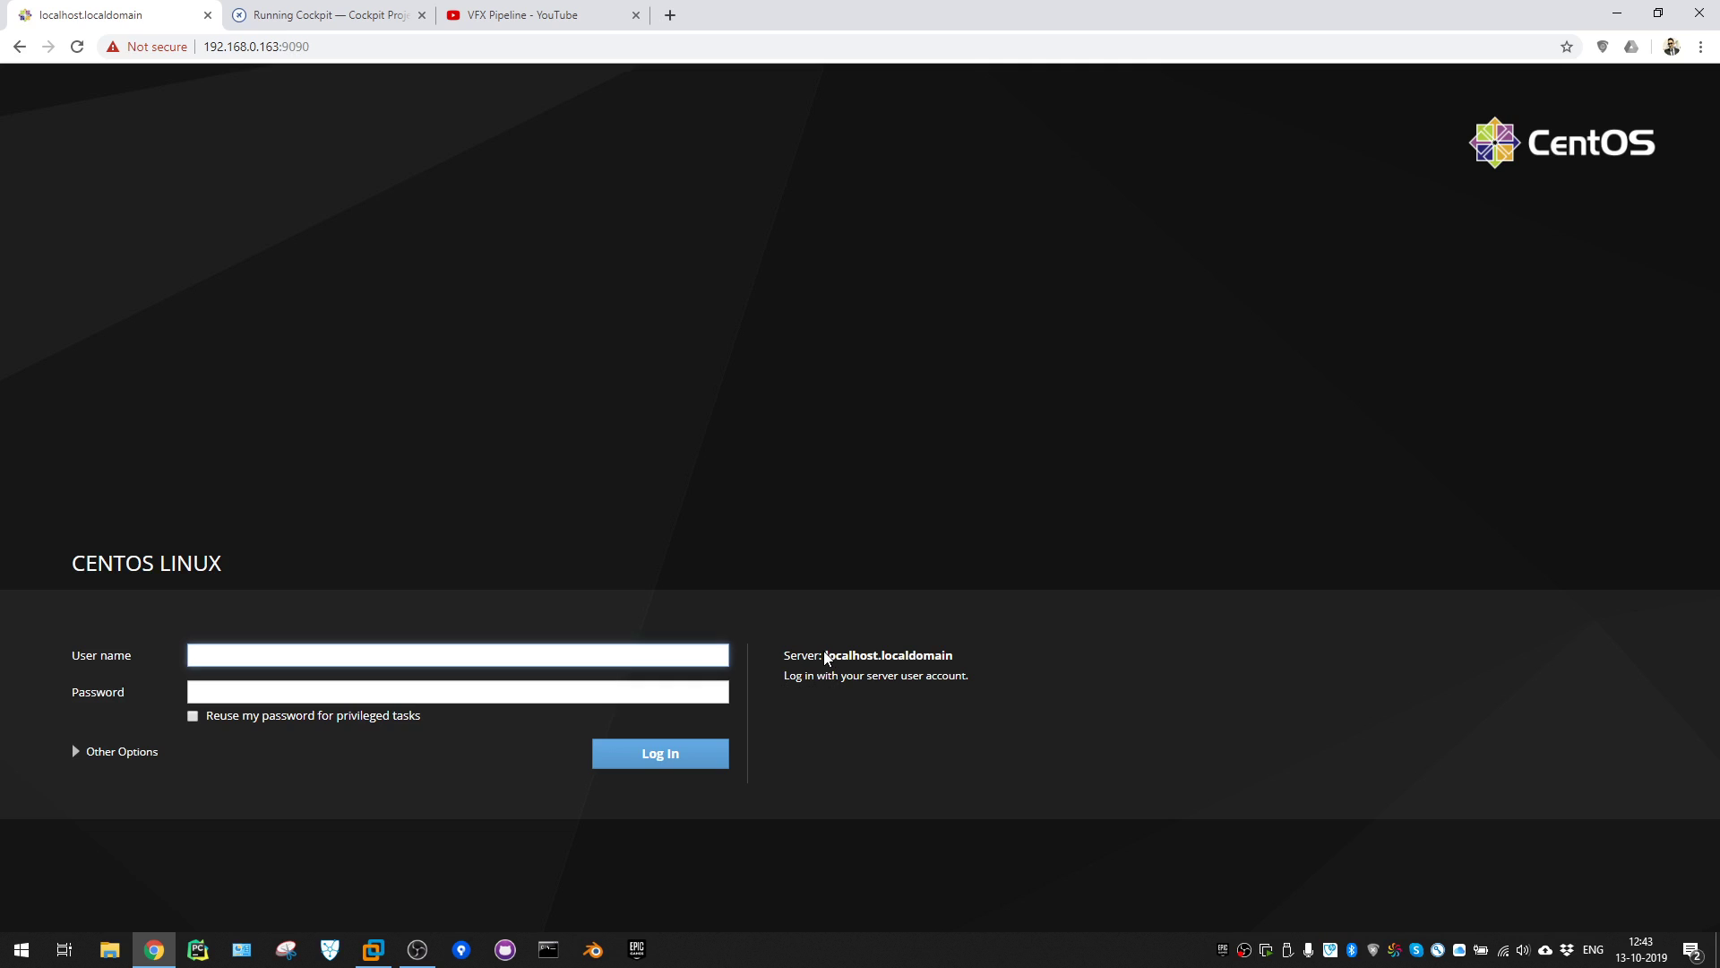
{"action": "left_click_drag", "start_coordinate": [825, 657], "coordinate": [968, 660]}
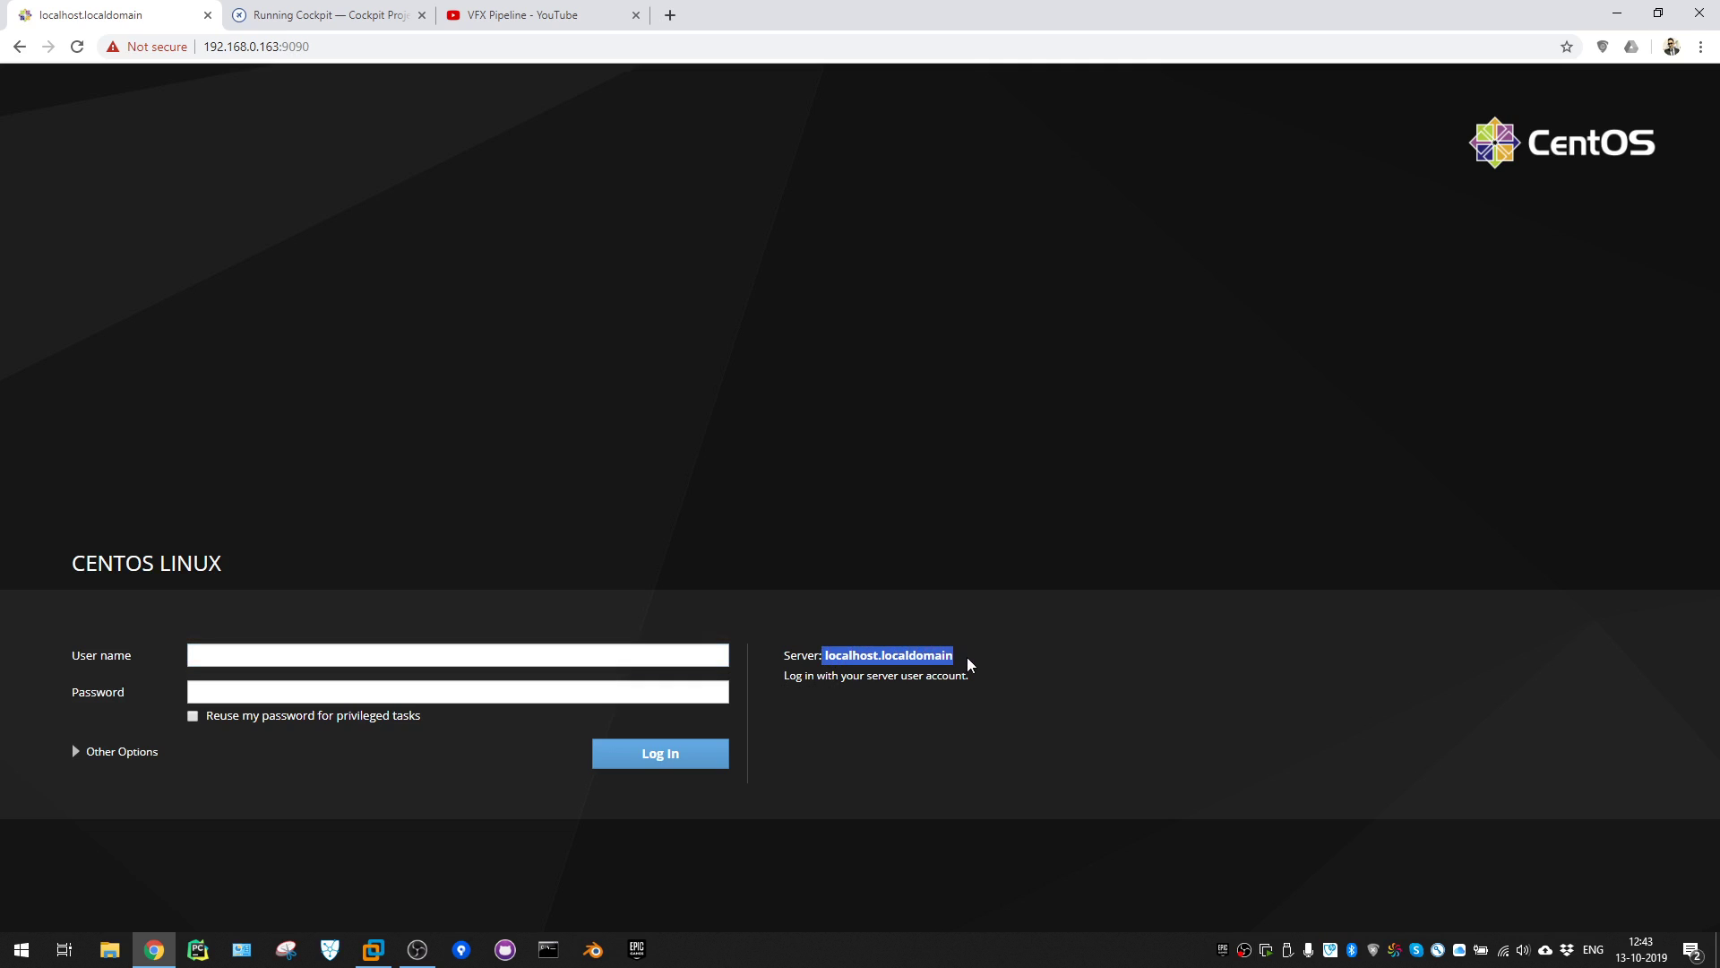
{"action": "triple_click", "coordinate": [860, 658]}
{"action": "left_click", "coordinate": [852, 664]}
{"action": "double_click", "coordinate": [852, 661]}
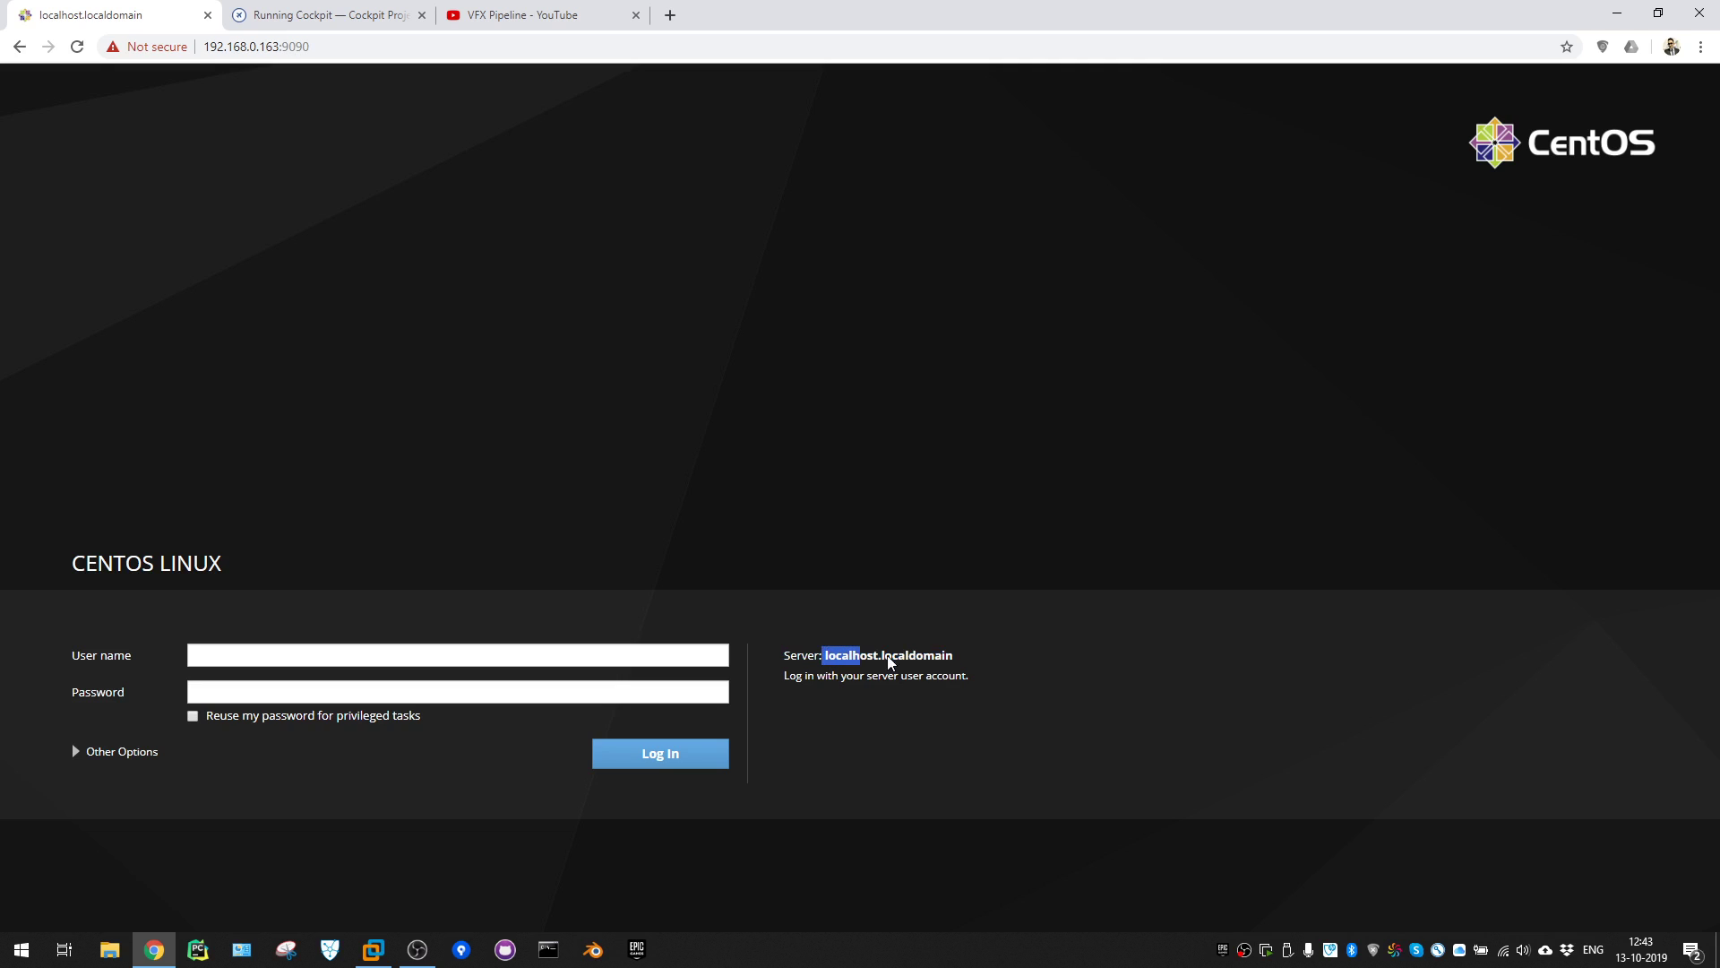
{"action": "left_click", "coordinate": [963, 665]}
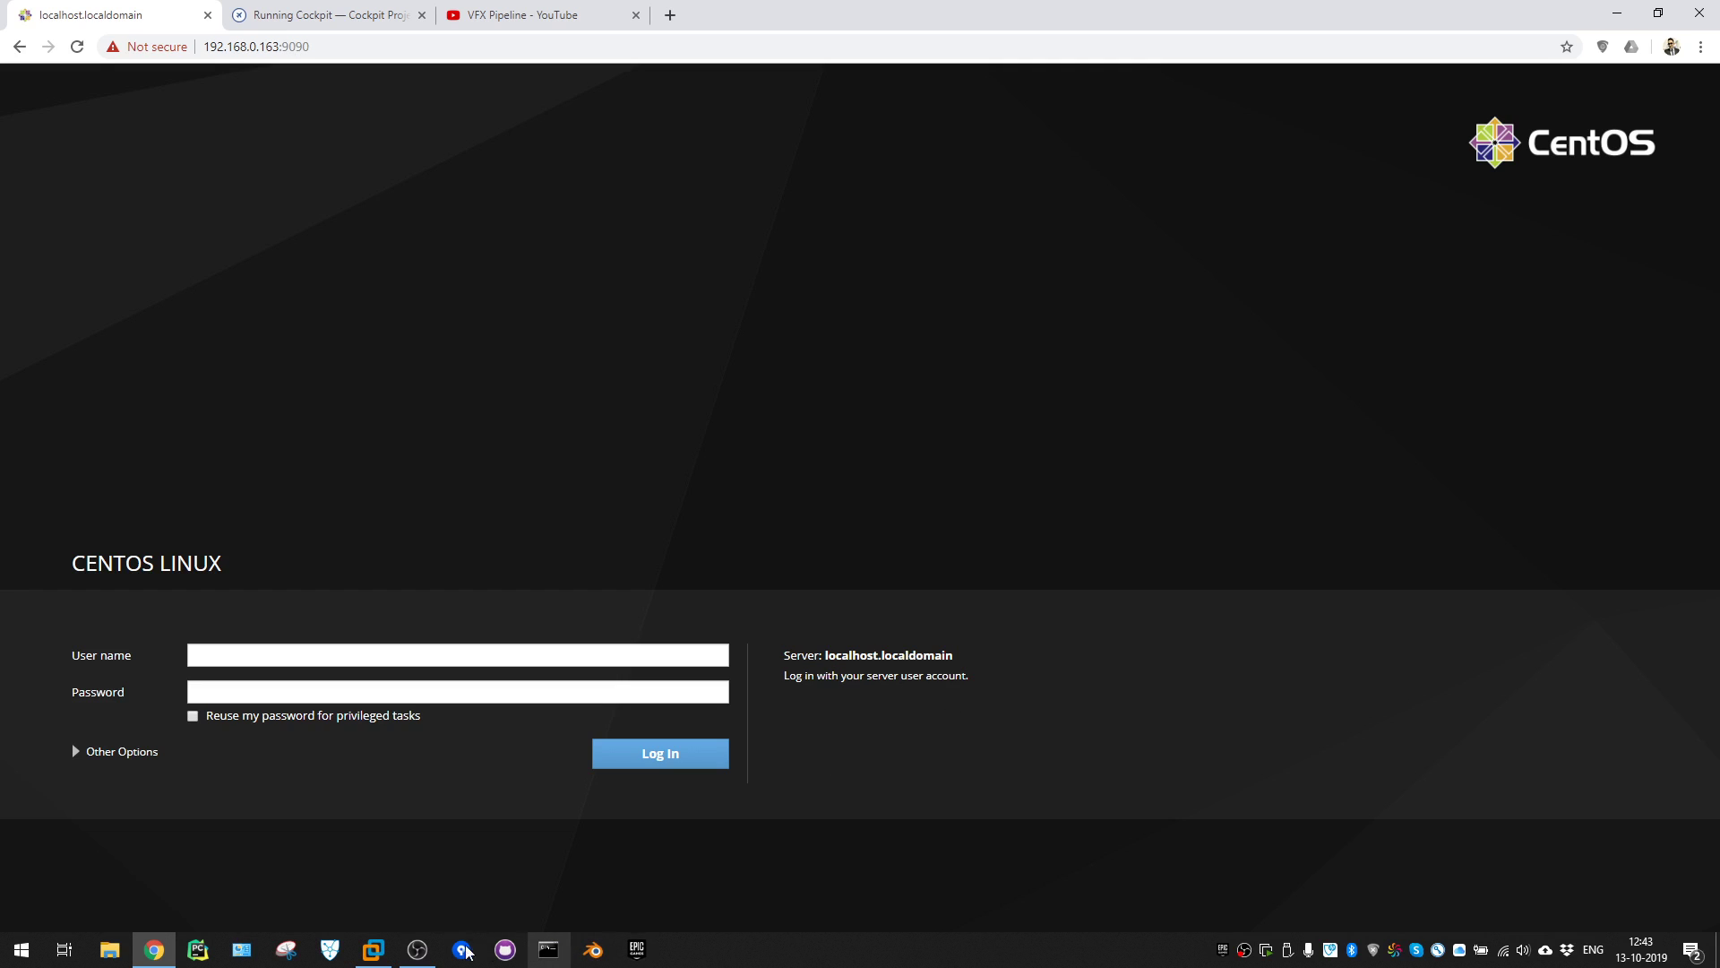
- In the VM terminal, exit the status pager and run hostname, which prints localhost.localdomain
{"action": "left_click", "coordinate": [373, 949]}
{"action": "left_click", "coordinate": [851, 590]}
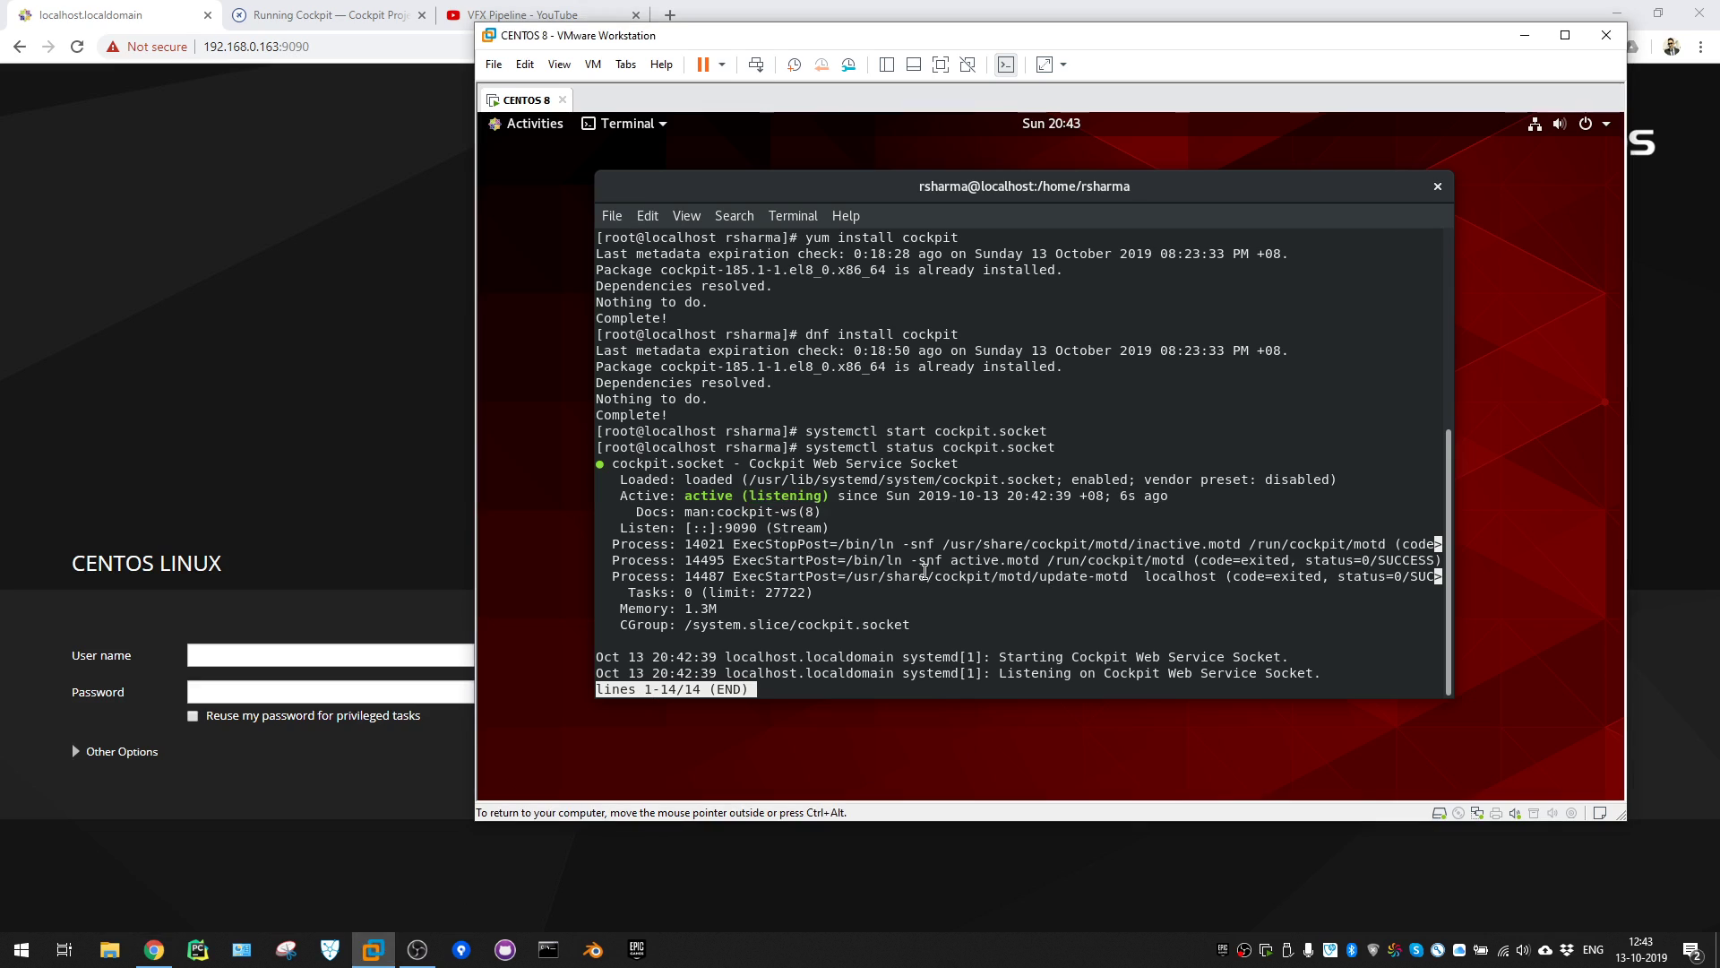
{"action": "key", "text": "ctrl+z"}
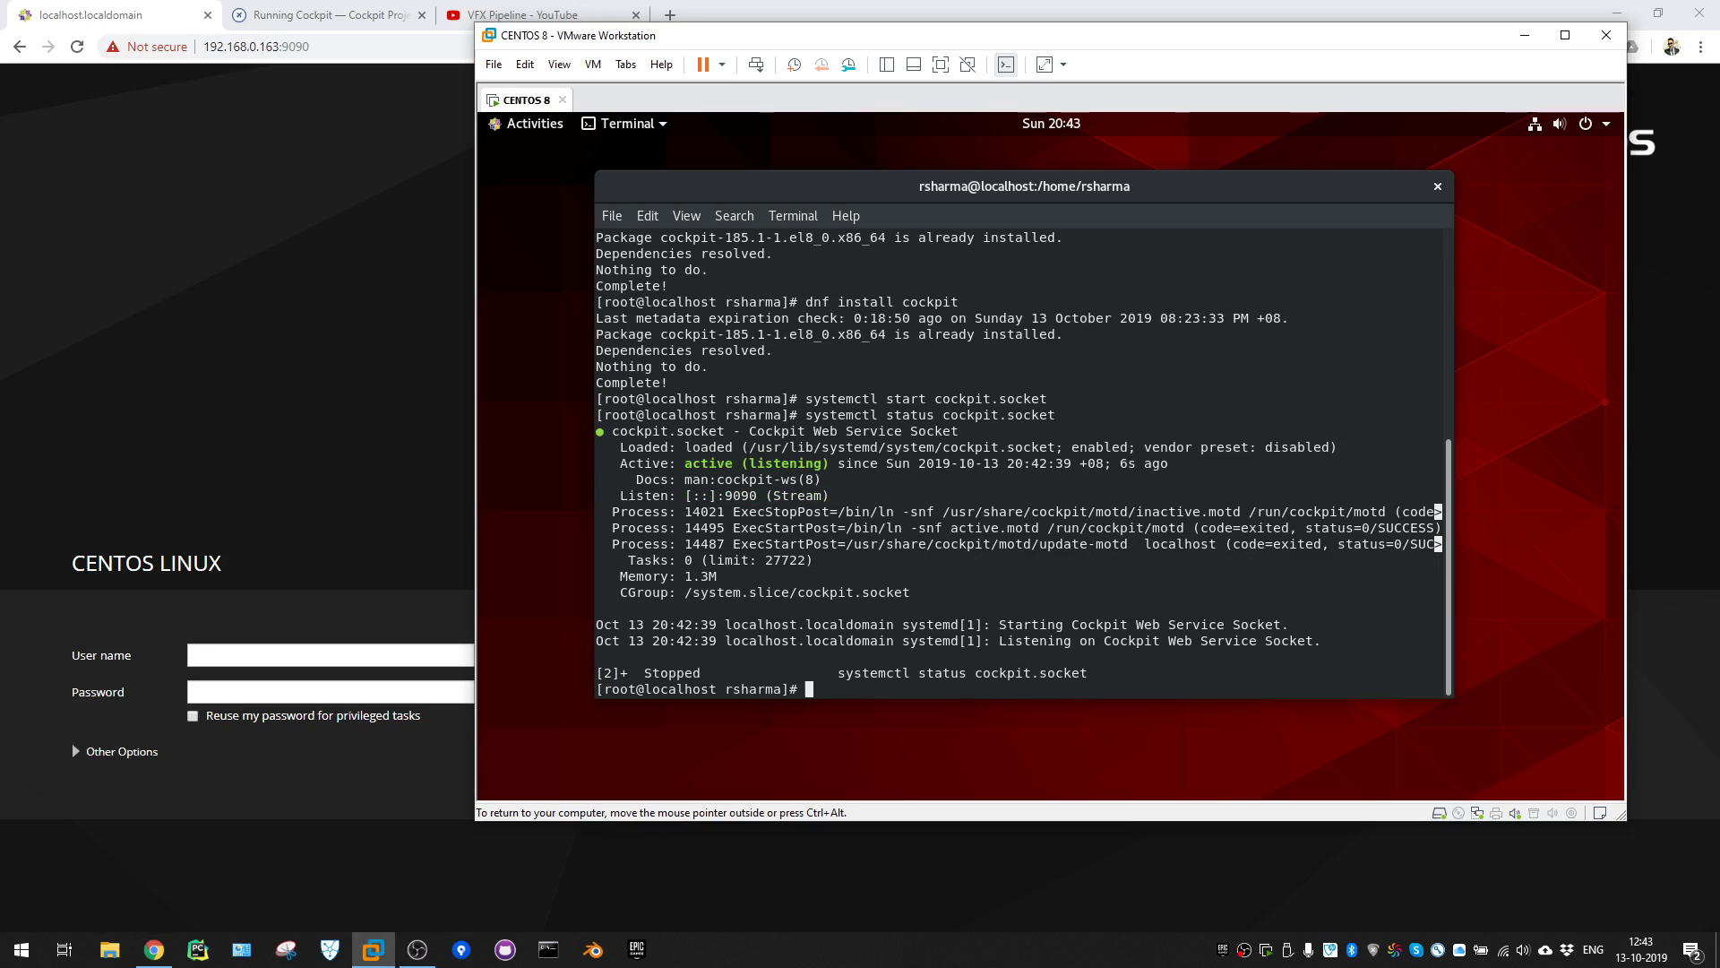
{"action": "key", "text": "Return"}
{"action": "key", "text": "Return"}
{"action": "key", "text": "Return"}
{"action": "key", "text": "Return"}
{"action": "type", "text": "ho"}
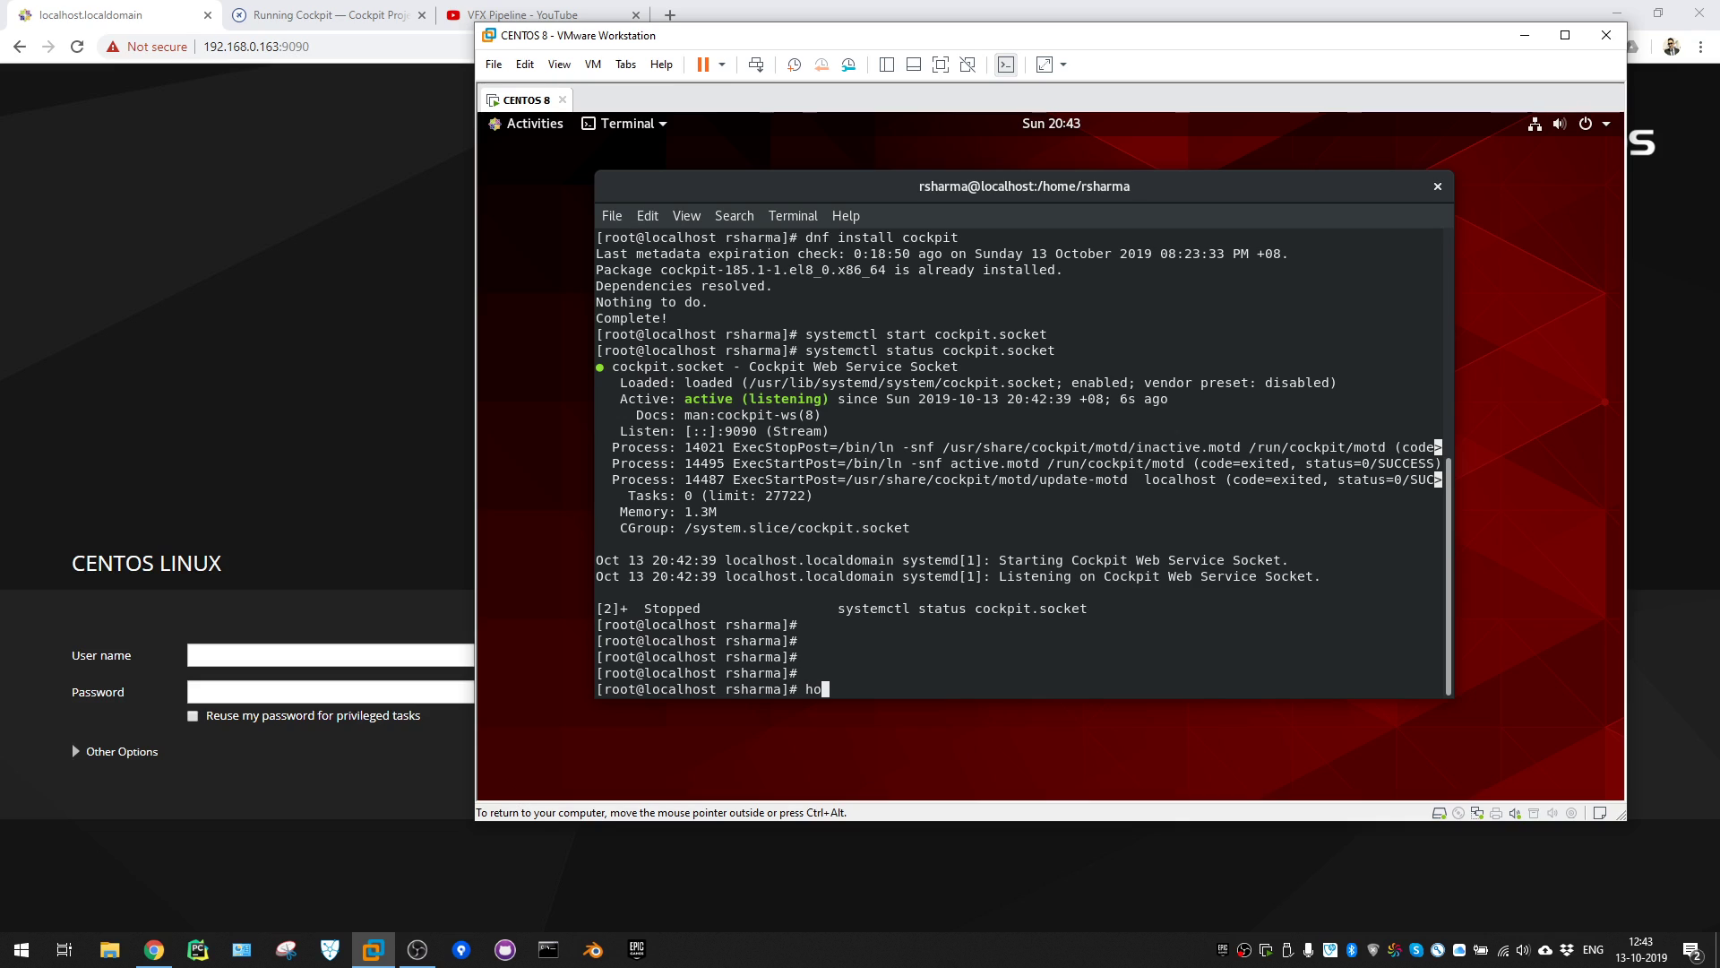
{"action": "type", "text": "stname"}
{"action": "key", "text": "Return"}
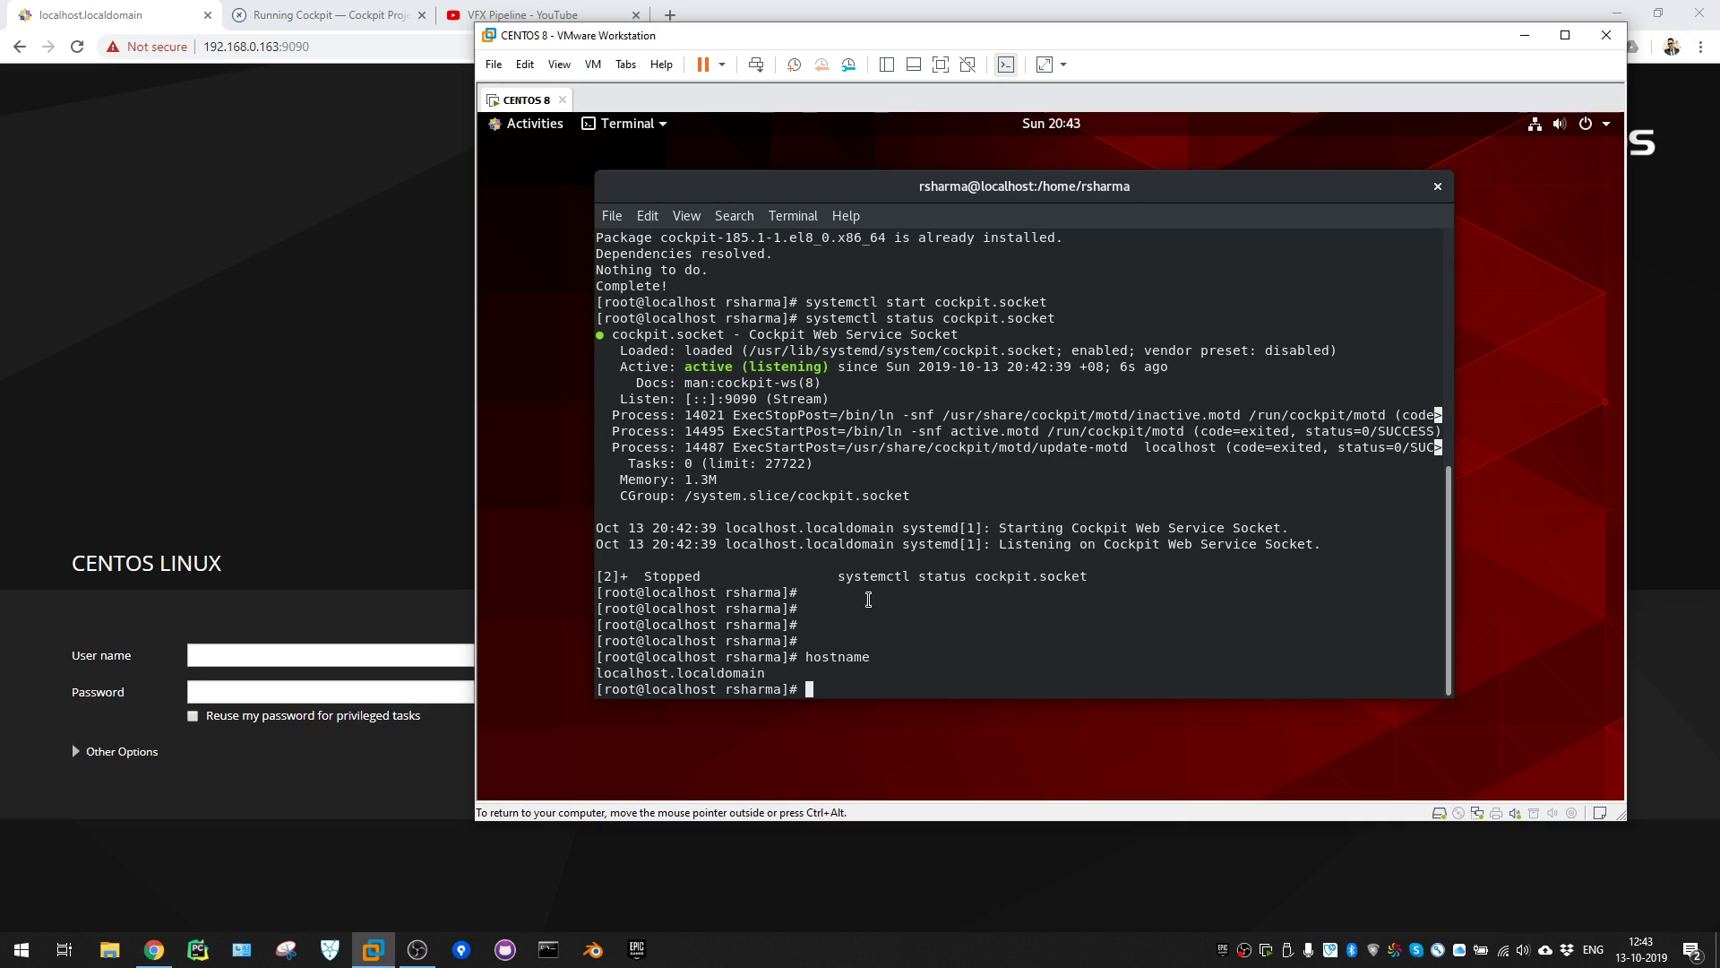
{"action": "left_click_drag", "start_coordinate": [766, 672], "coordinate": [595, 670]}
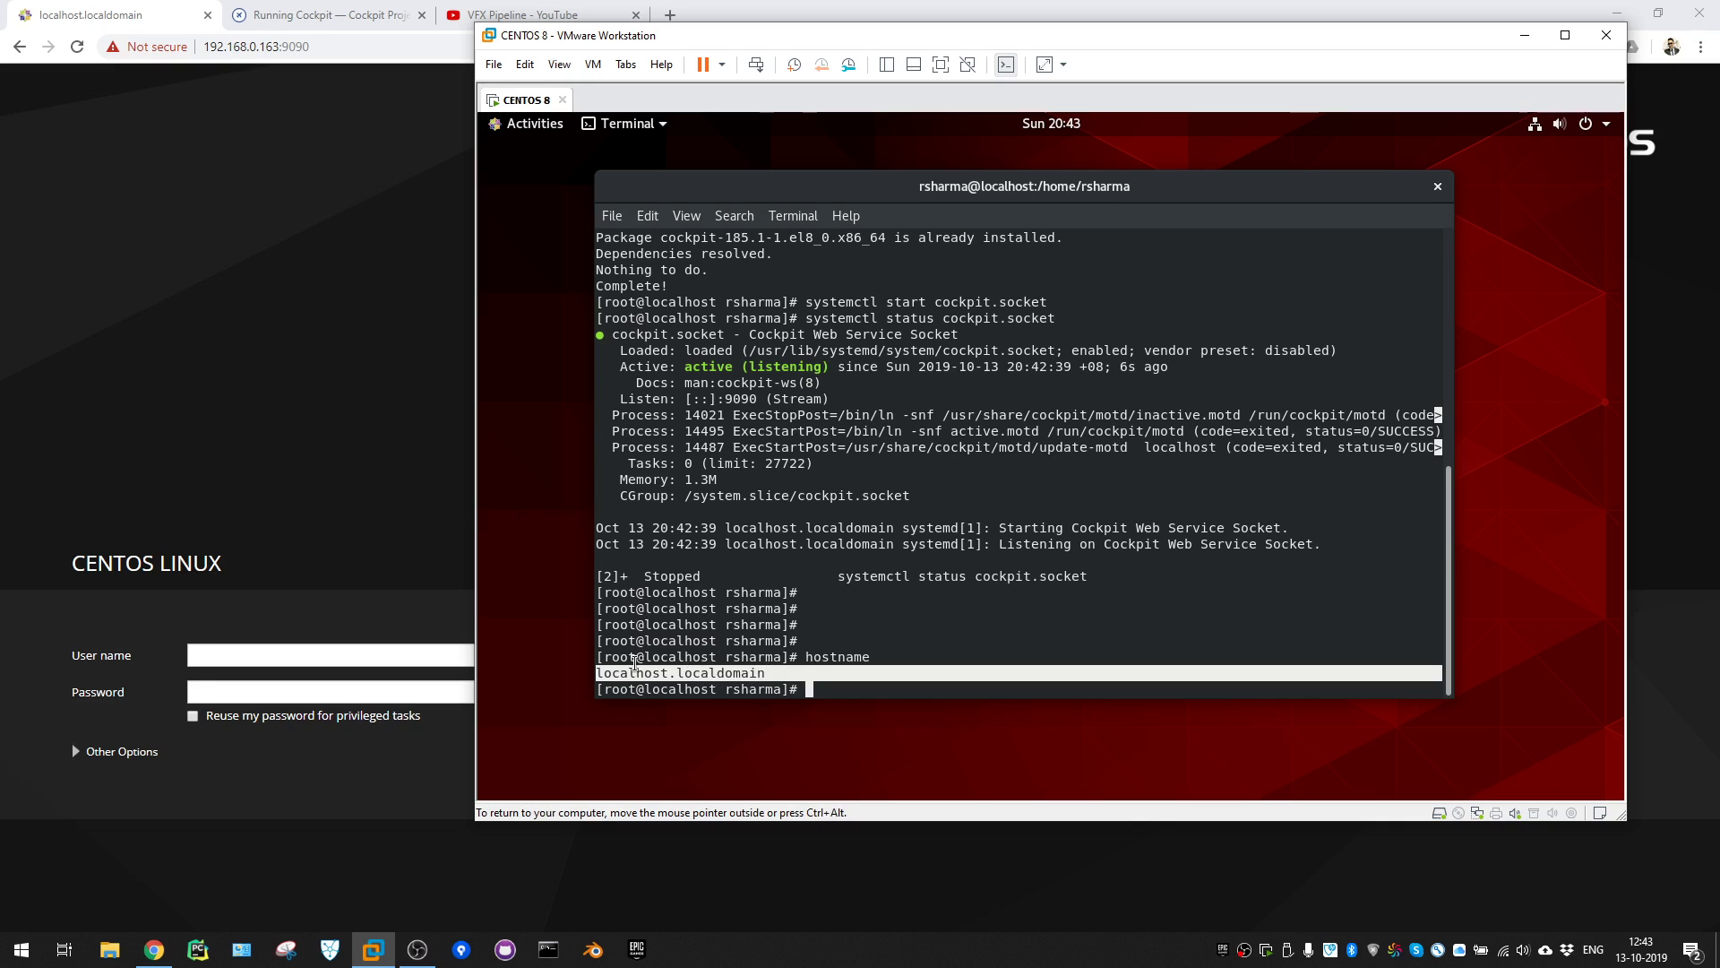
- Log into Cockpit with the server's user name and password
{"action": "left_click", "coordinate": [308, 655]}
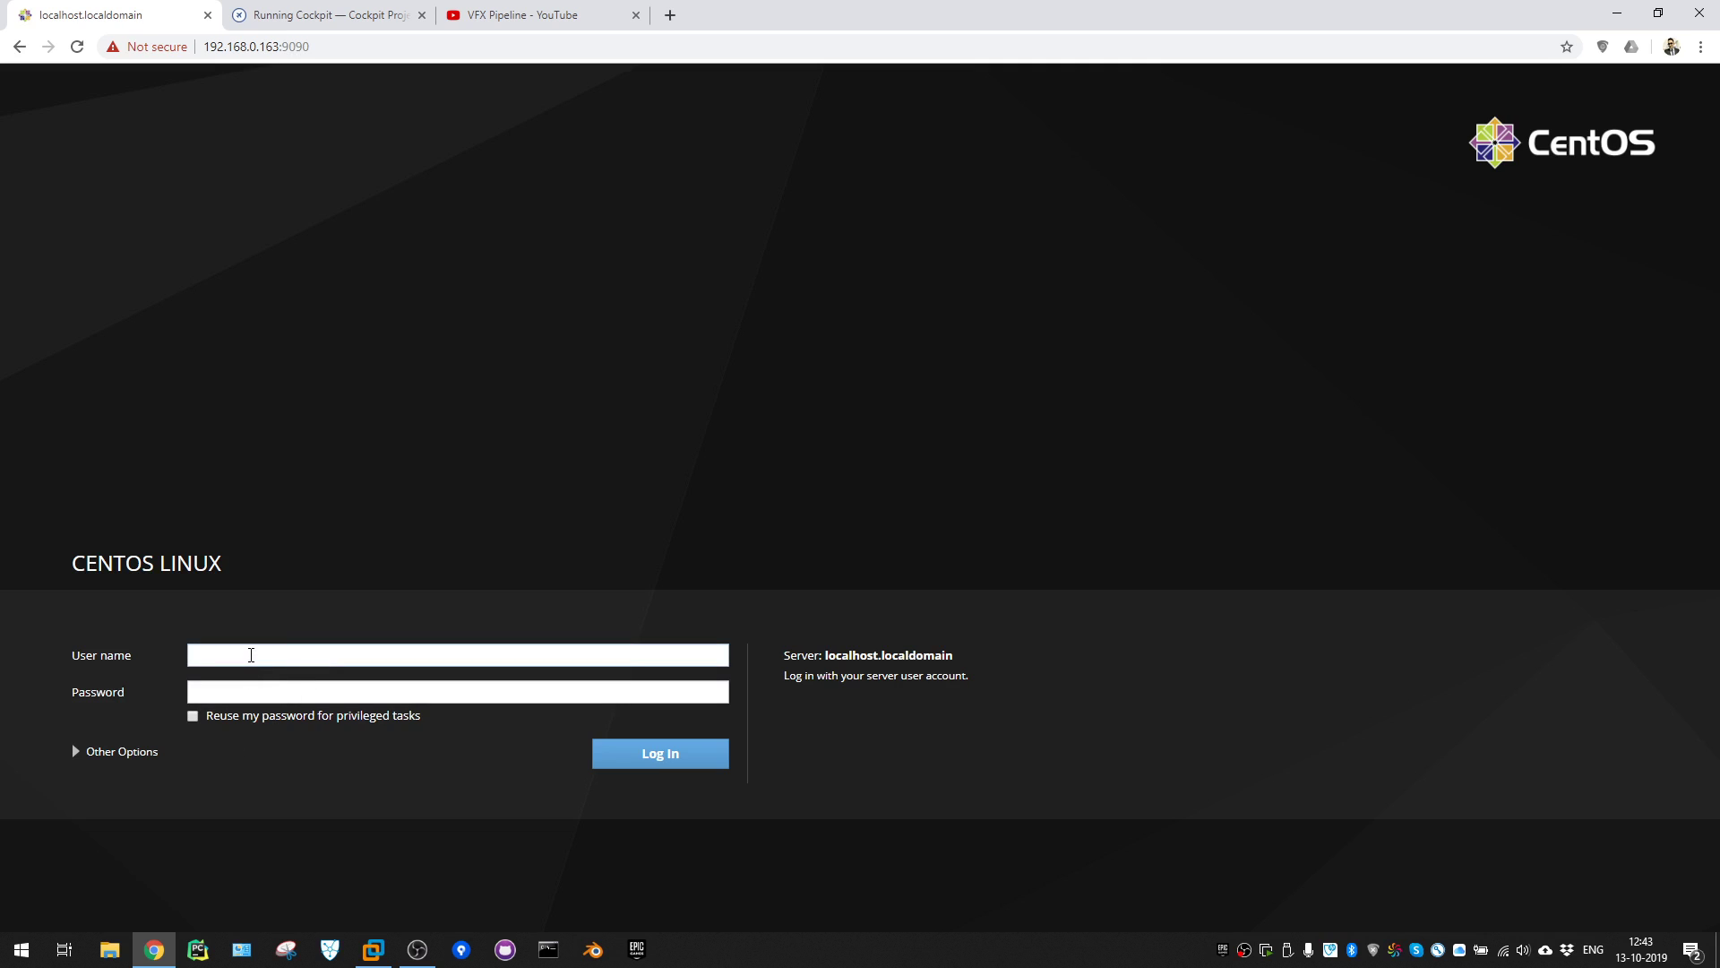
{"action": "left_click", "coordinate": [251, 655]}
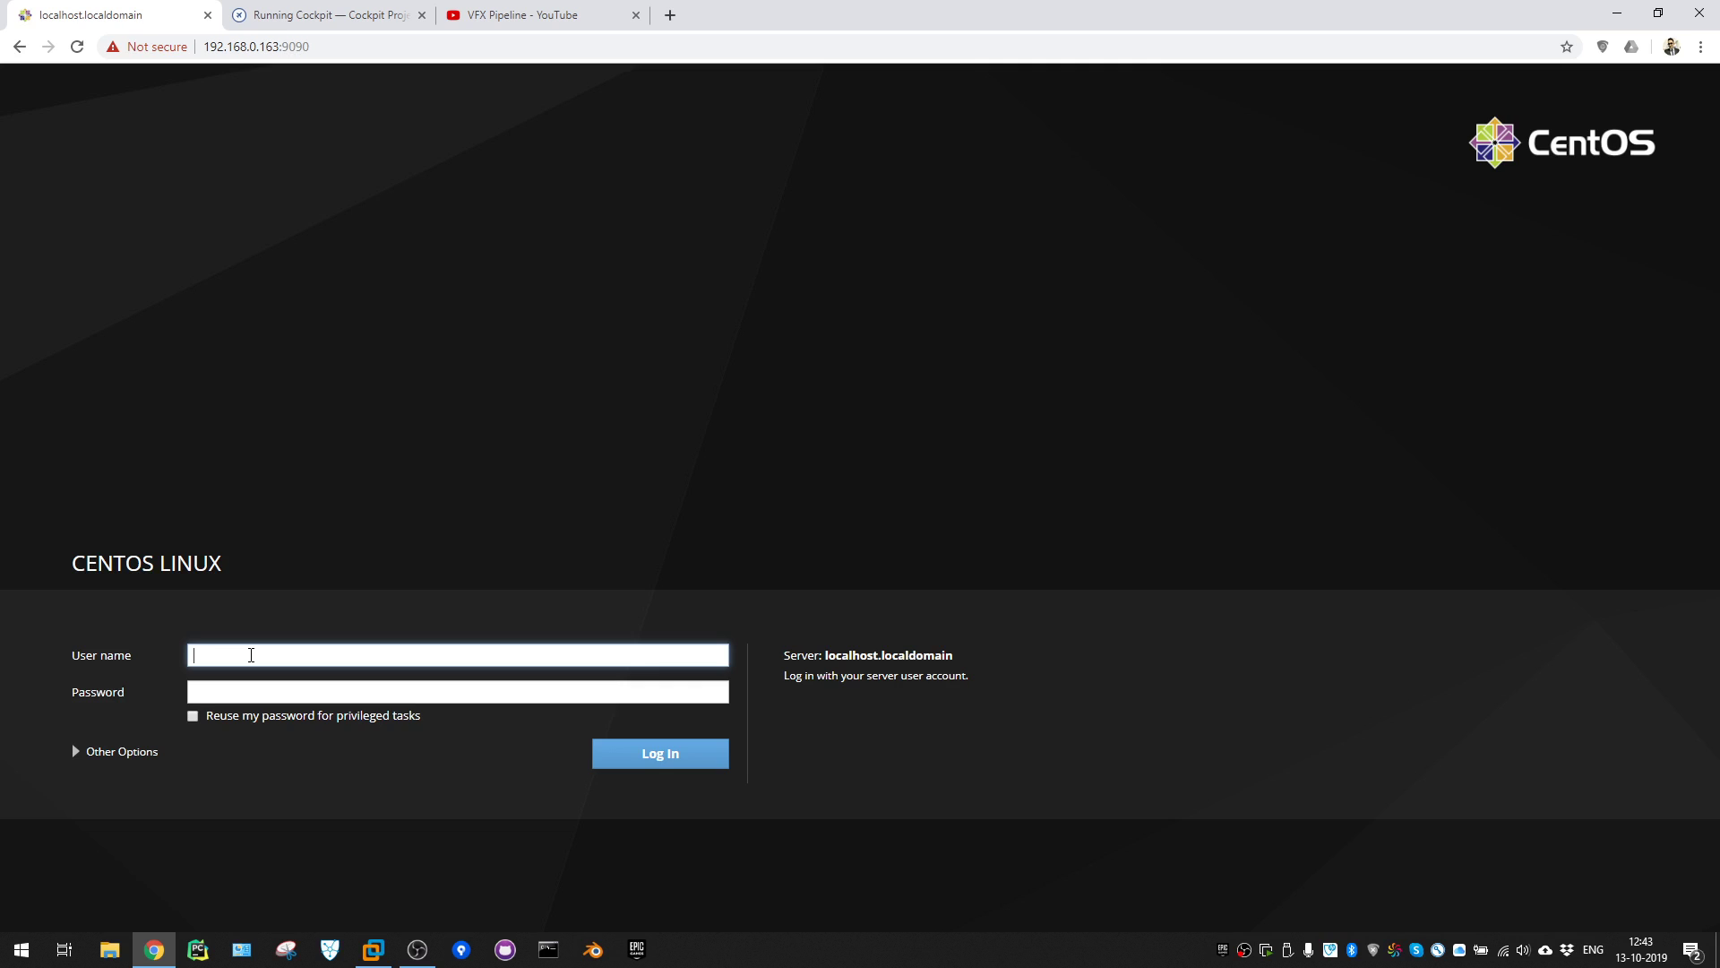
{"action": "key", "text": "Tab"}
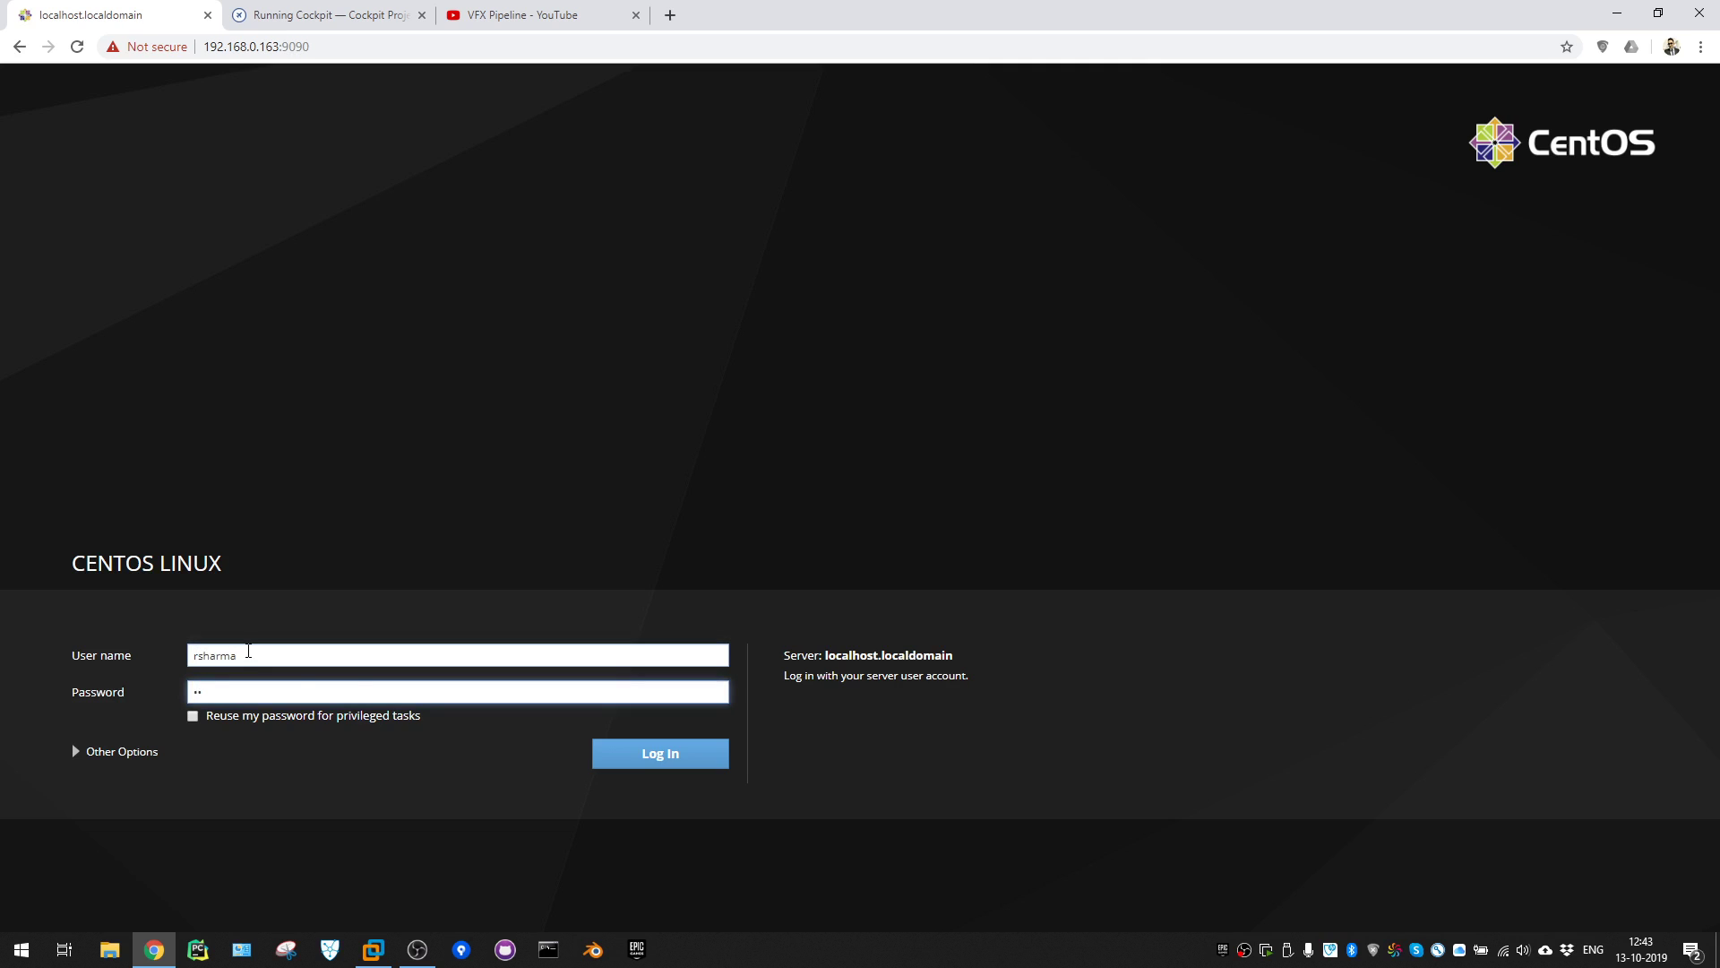
{"action": "left_click", "coordinate": [663, 757]}
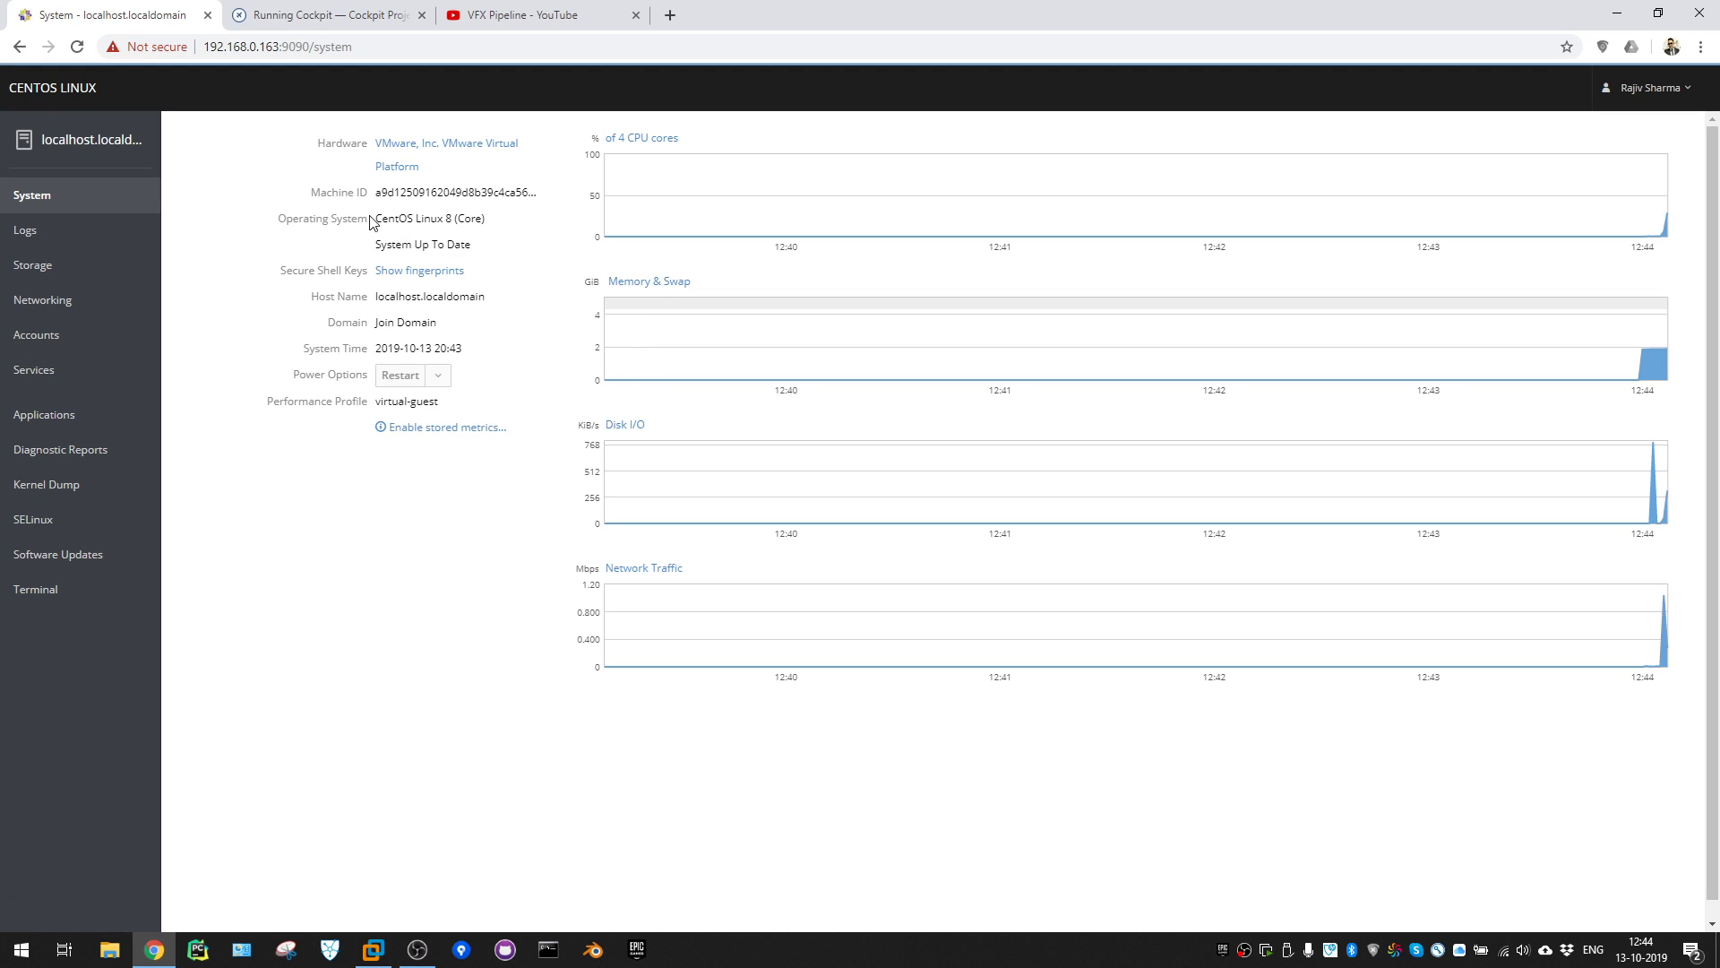
{"action": "left_click_drag", "start_coordinate": [397, 218], "coordinate": [444, 218]}
{"action": "left_click", "coordinate": [485, 216]}
{"action": "left_click", "coordinate": [435, 246]}
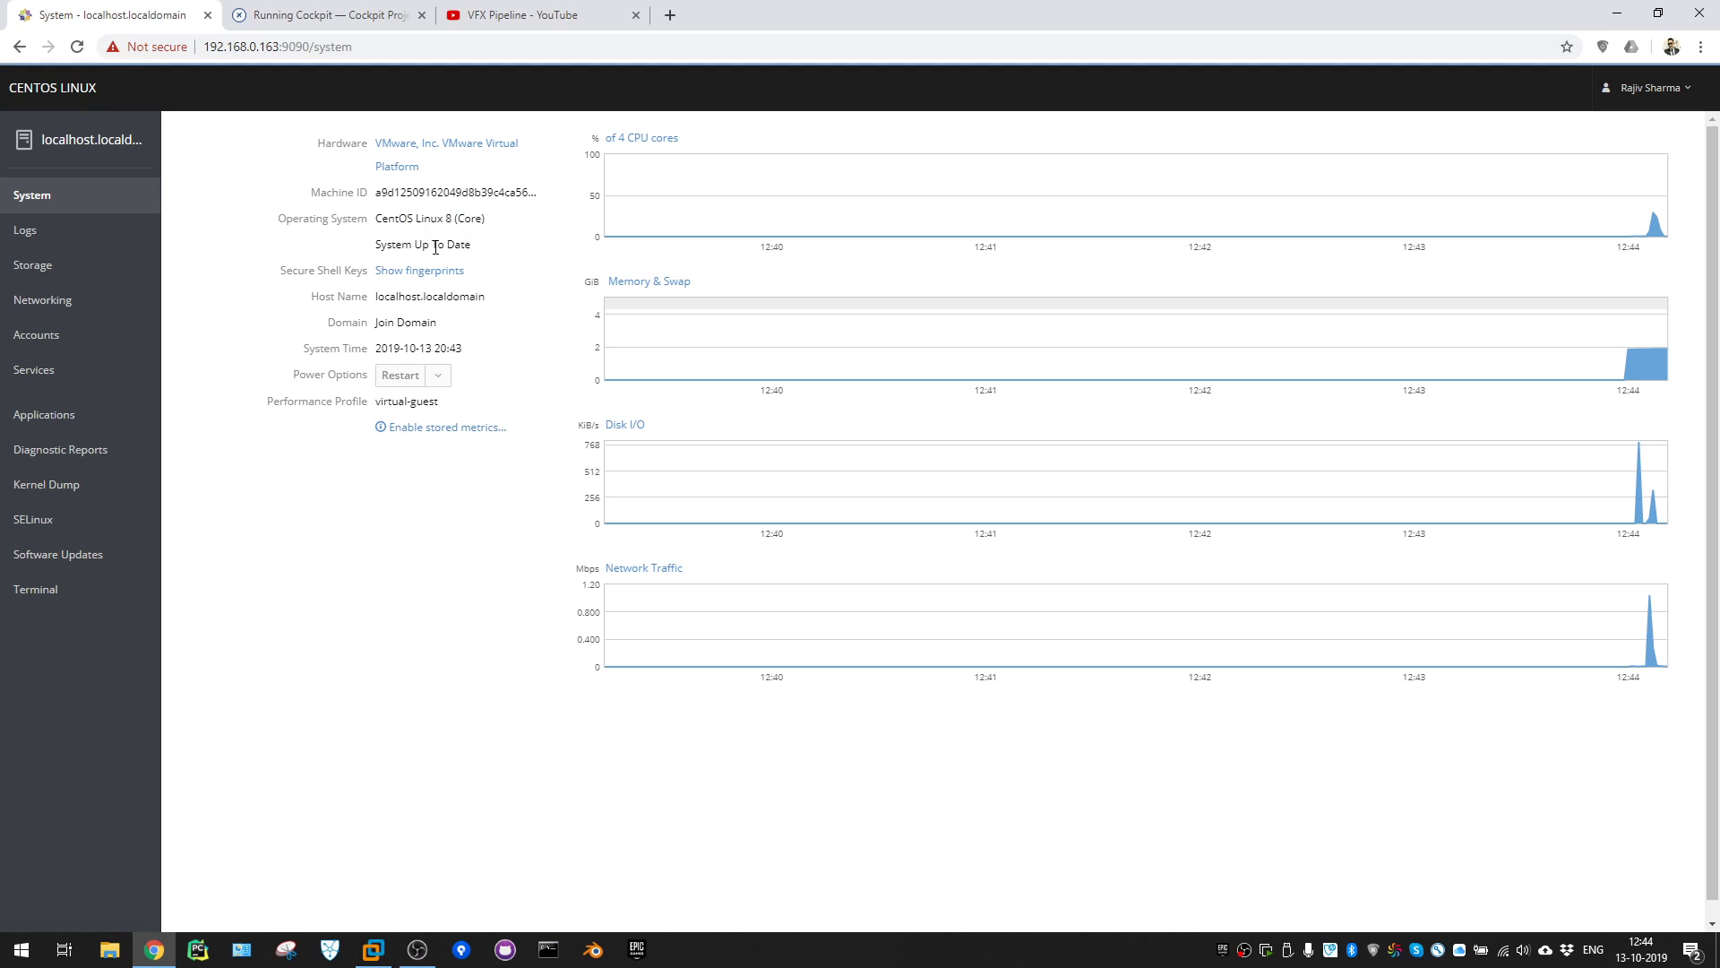
{"action": "double_click", "coordinate": [435, 246]}
{"action": "left_click", "coordinate": [645, 141]}
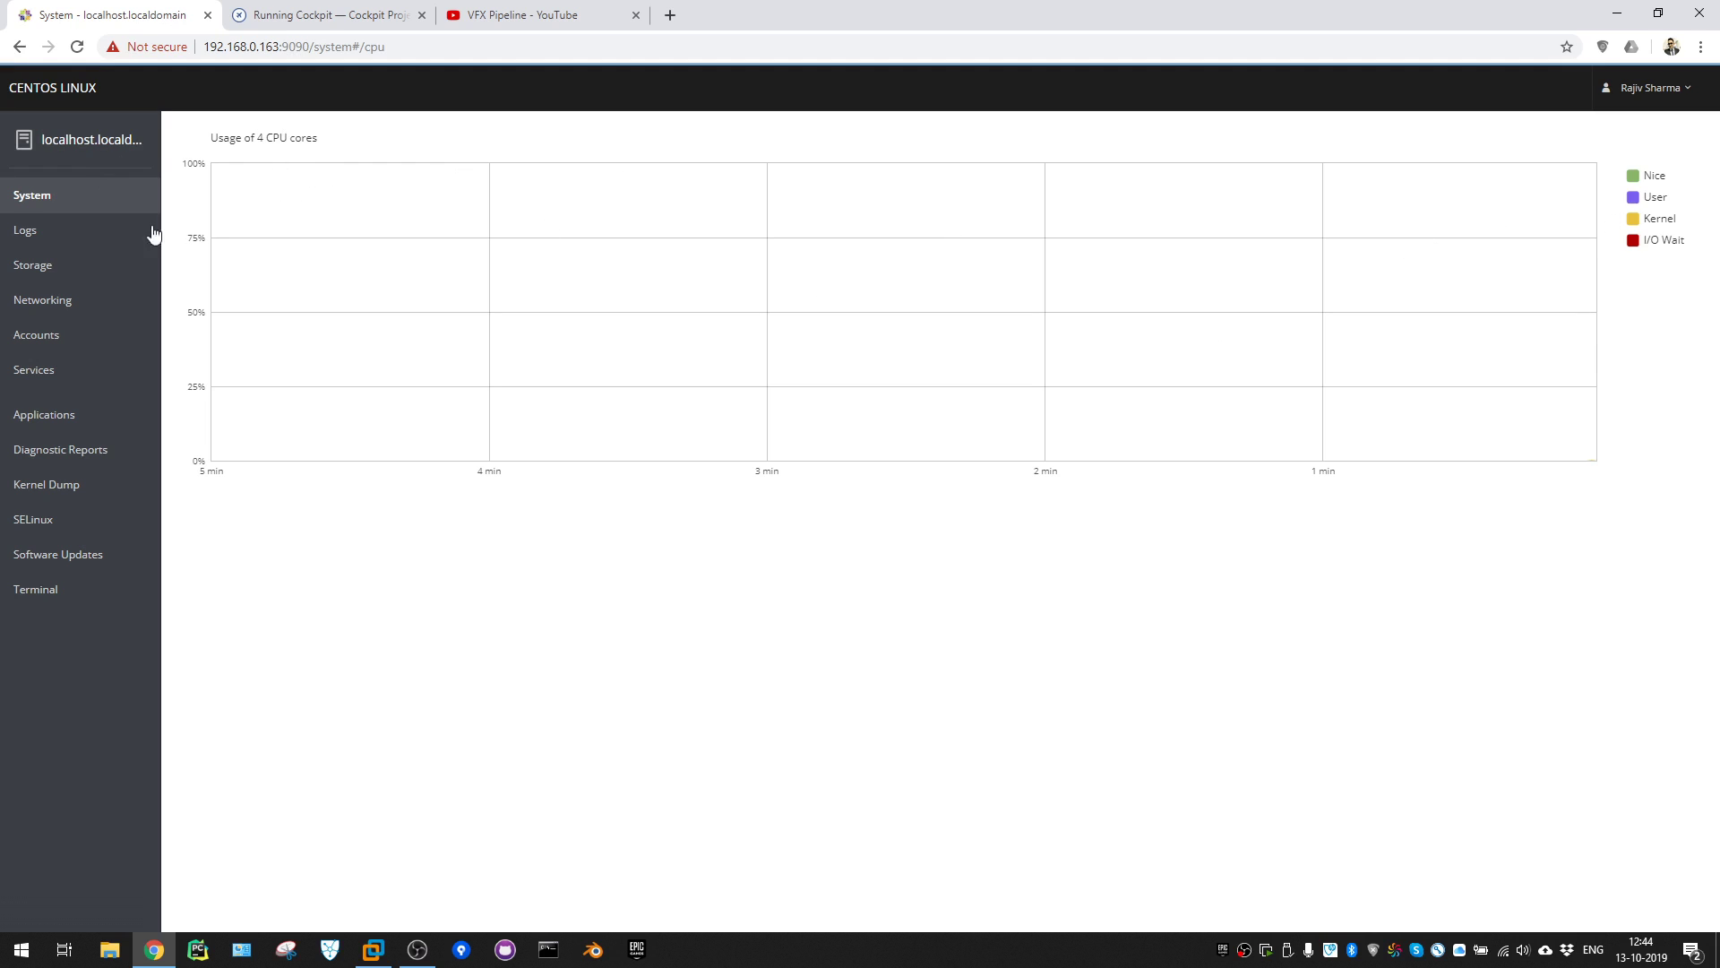
{"action": "left_click", "coordinate": [80, 208]}
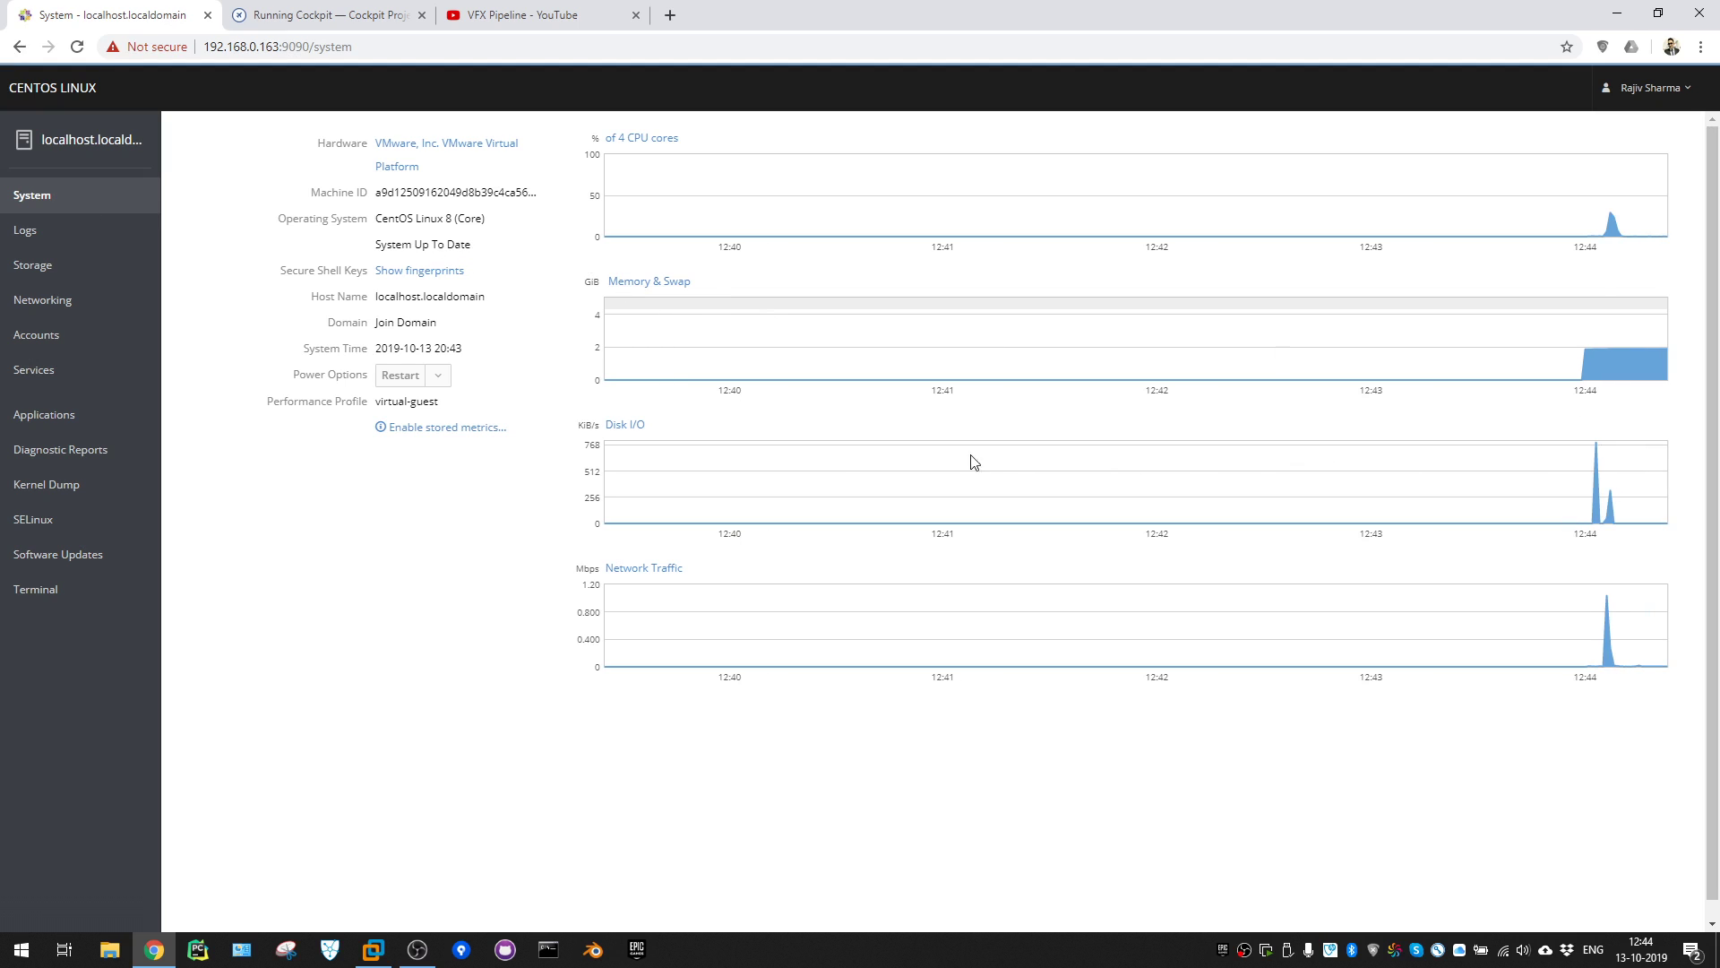
- In the CentOS VM, launch System Monitor from the app search and show its Resources graphs
{"action": "left_click", "coordinate": [373, 949]}
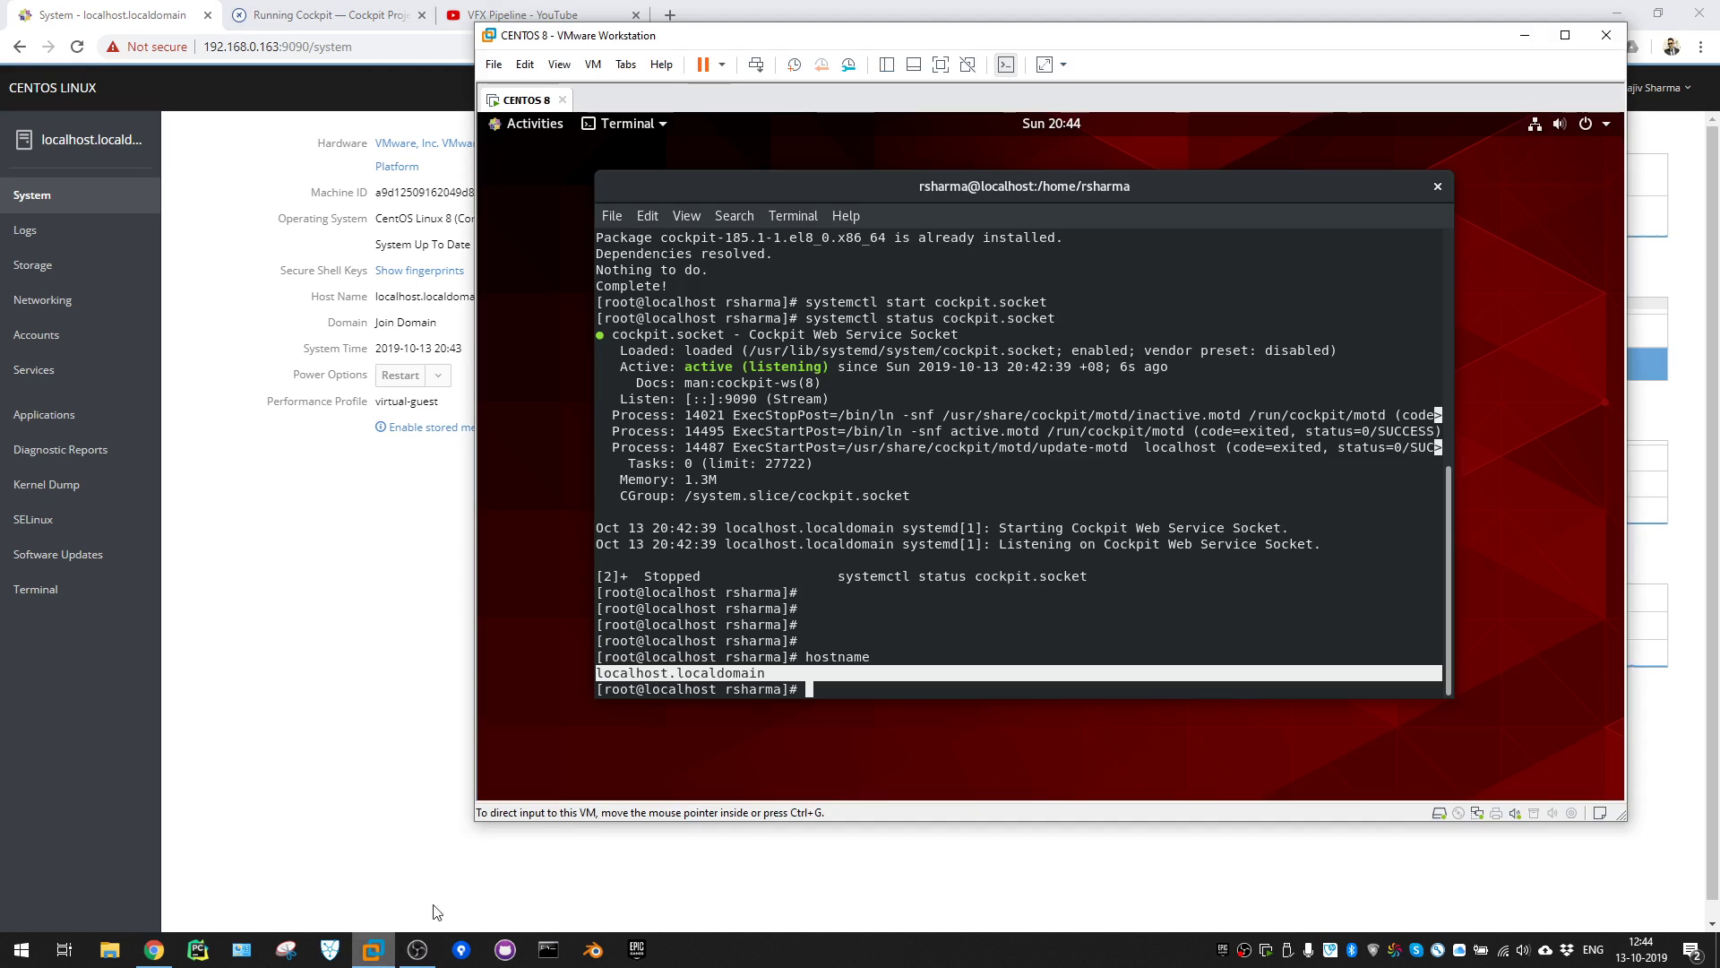
{"action": "left_click", "coordinate": [531, 125]}
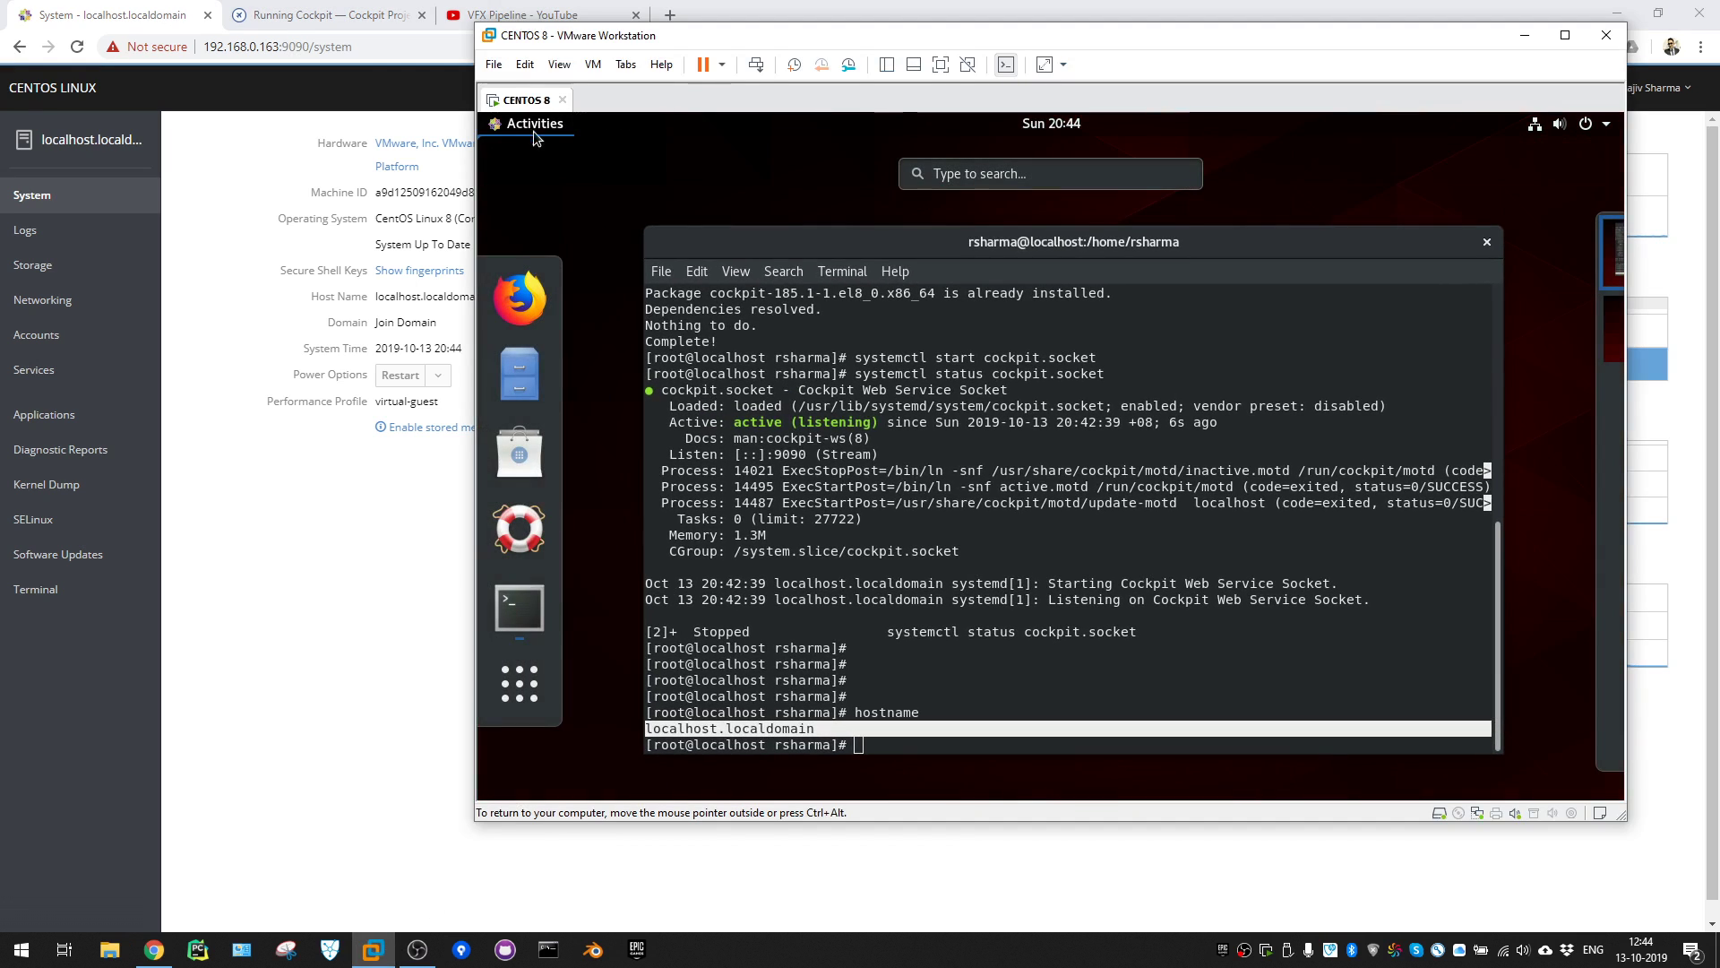
{"action": "left_click", "coordinate": [520, 681]}
{"action": "left_click", "coordinate": [944, 175]}
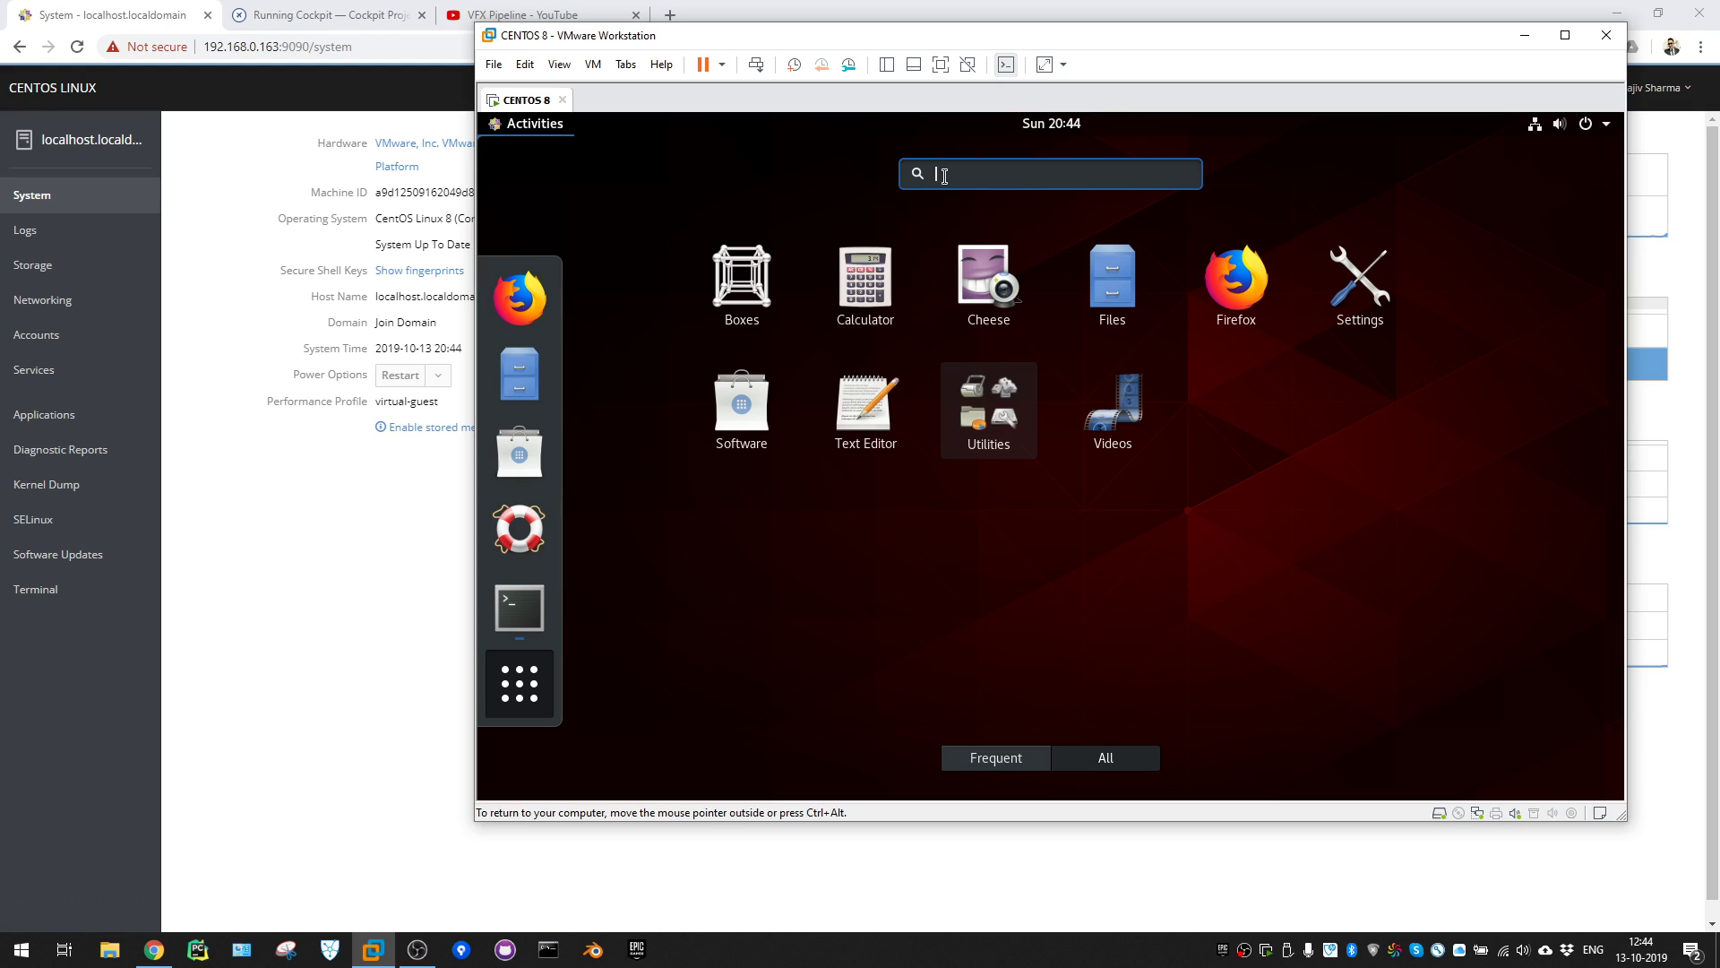
{"action": "type", "text": "sys"}
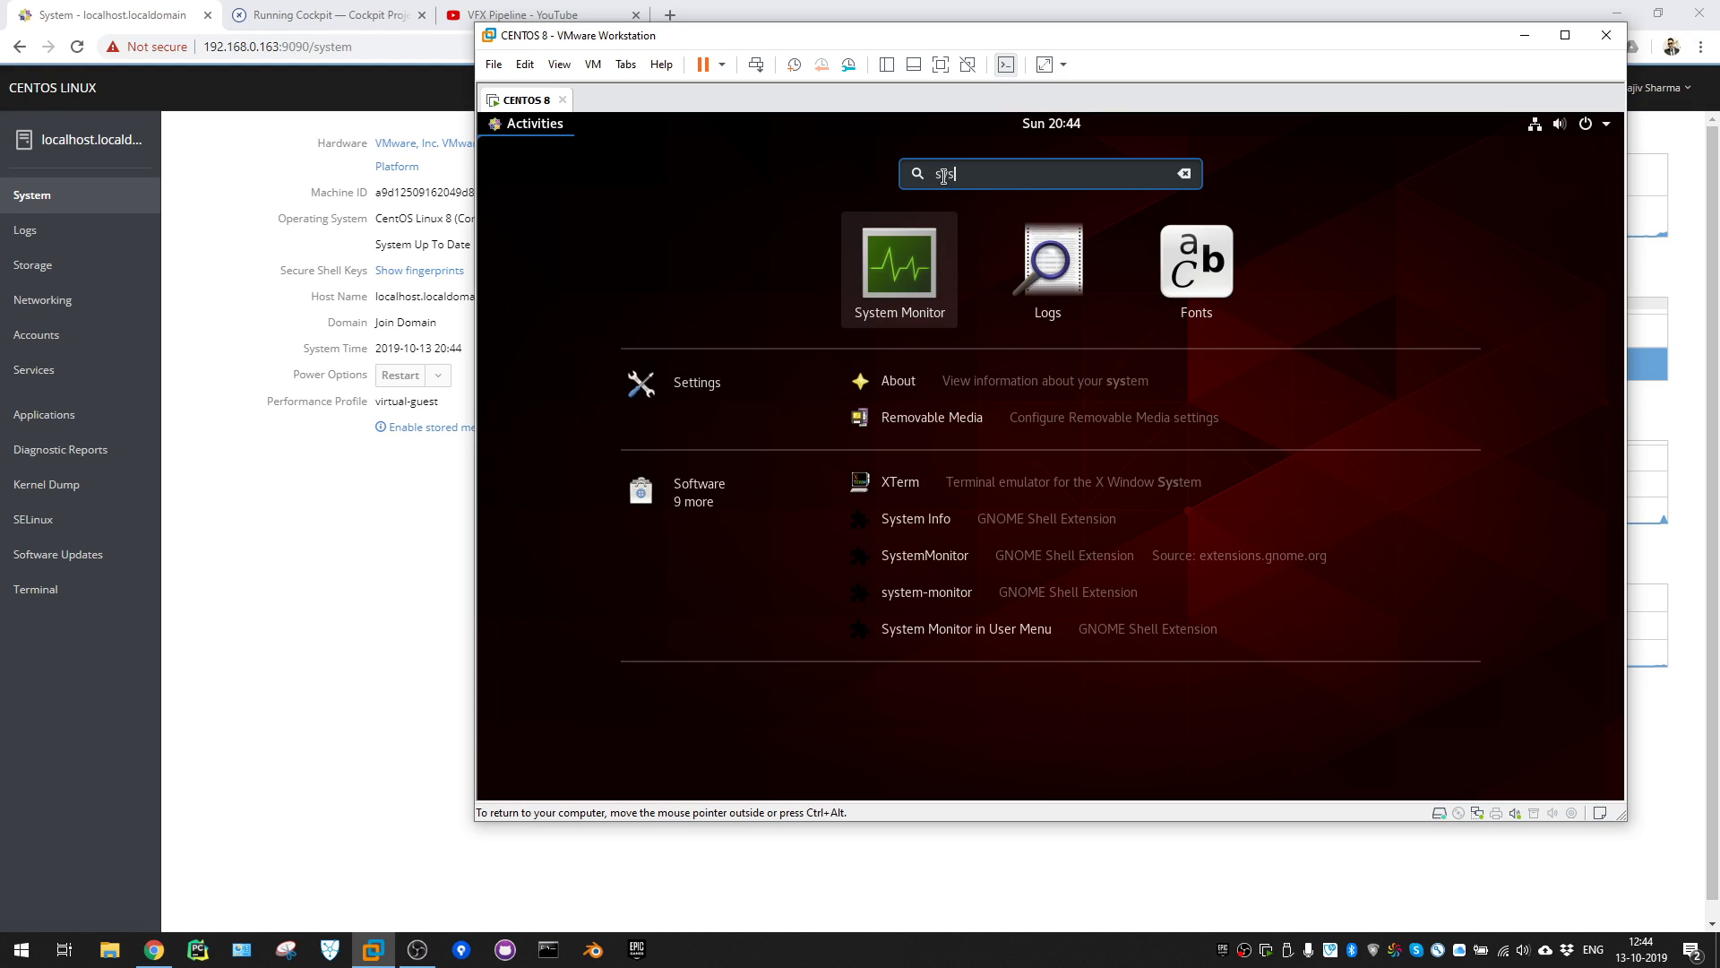
{"action": "left_click", "coordinate": [928, 265]}
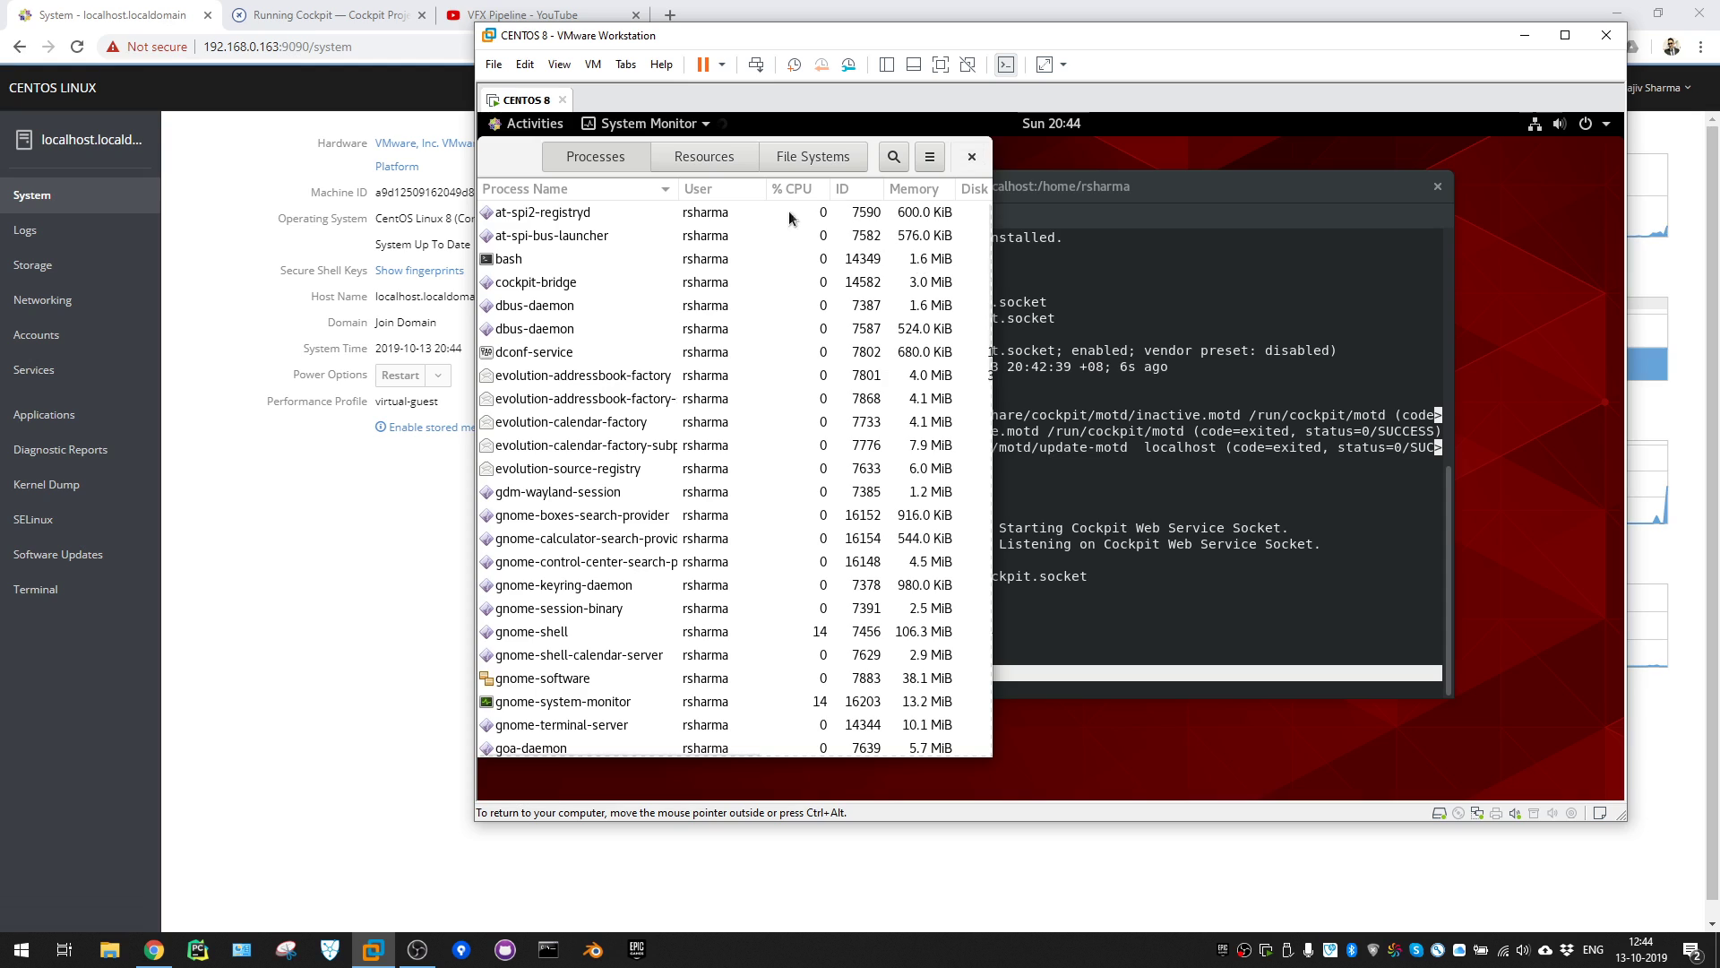
{"action": "left_click", "coordinate": [739, 157]}
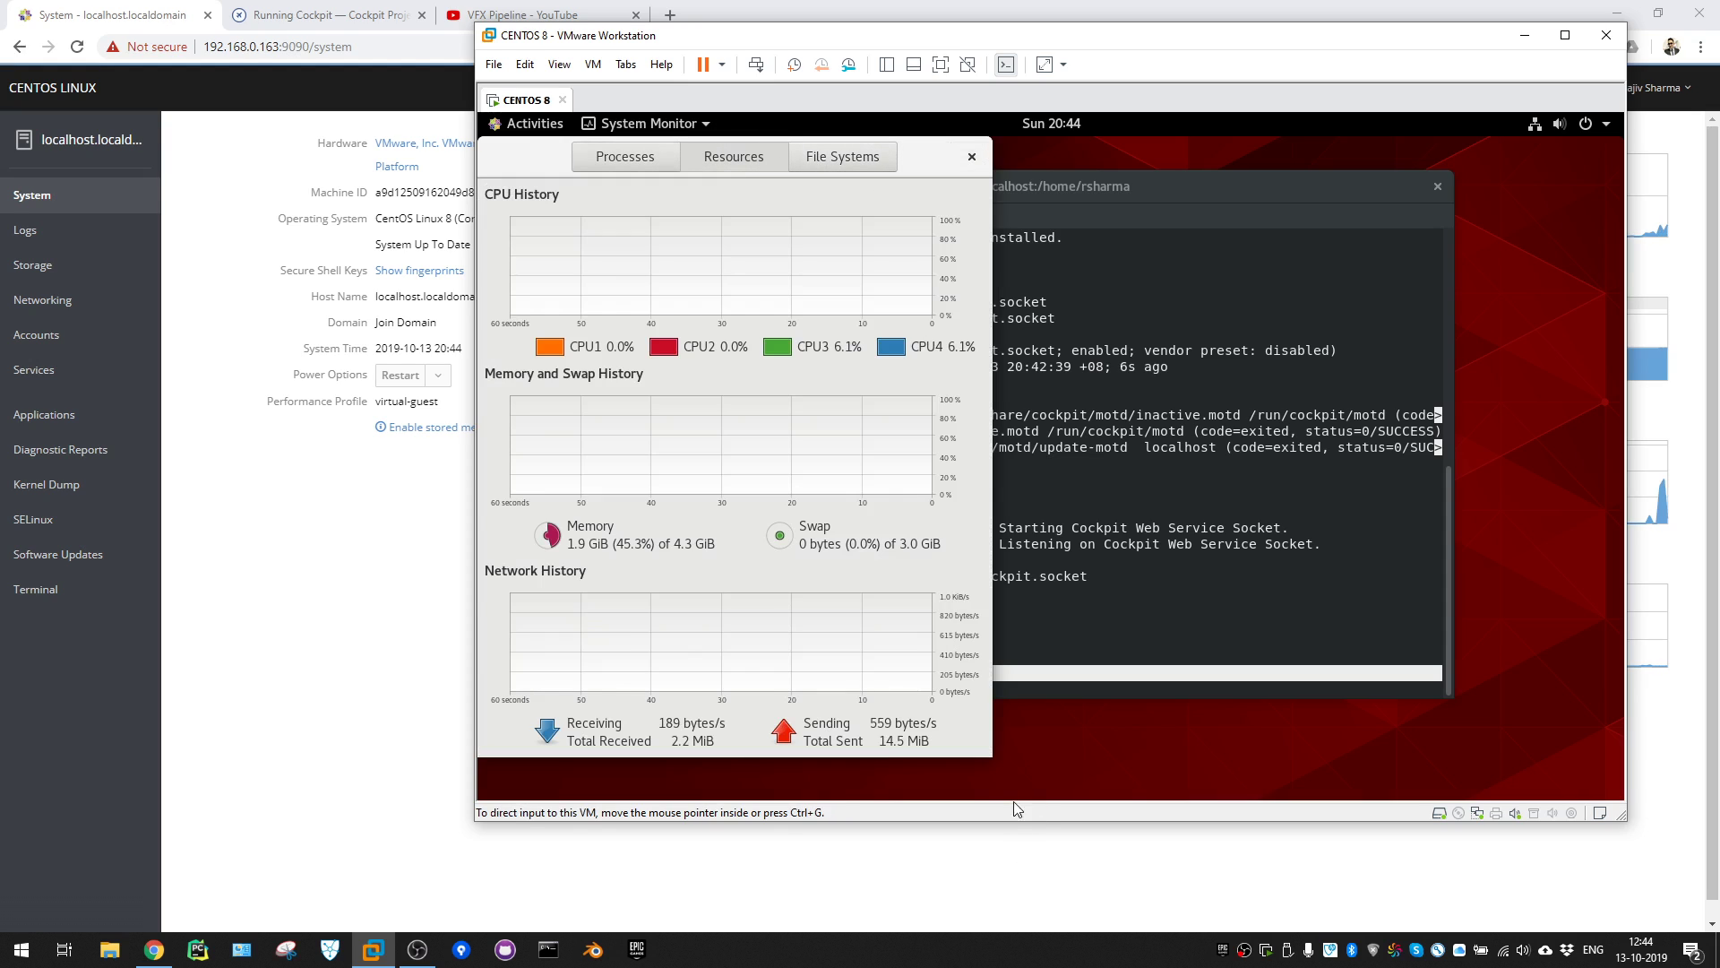
- Enlarge and reposition System Monitor in front of the terminal, then minimize the VM
{"action": "left_click_drag", "start_coordinate": [992, 755], "coordinate": [1303, 740]}
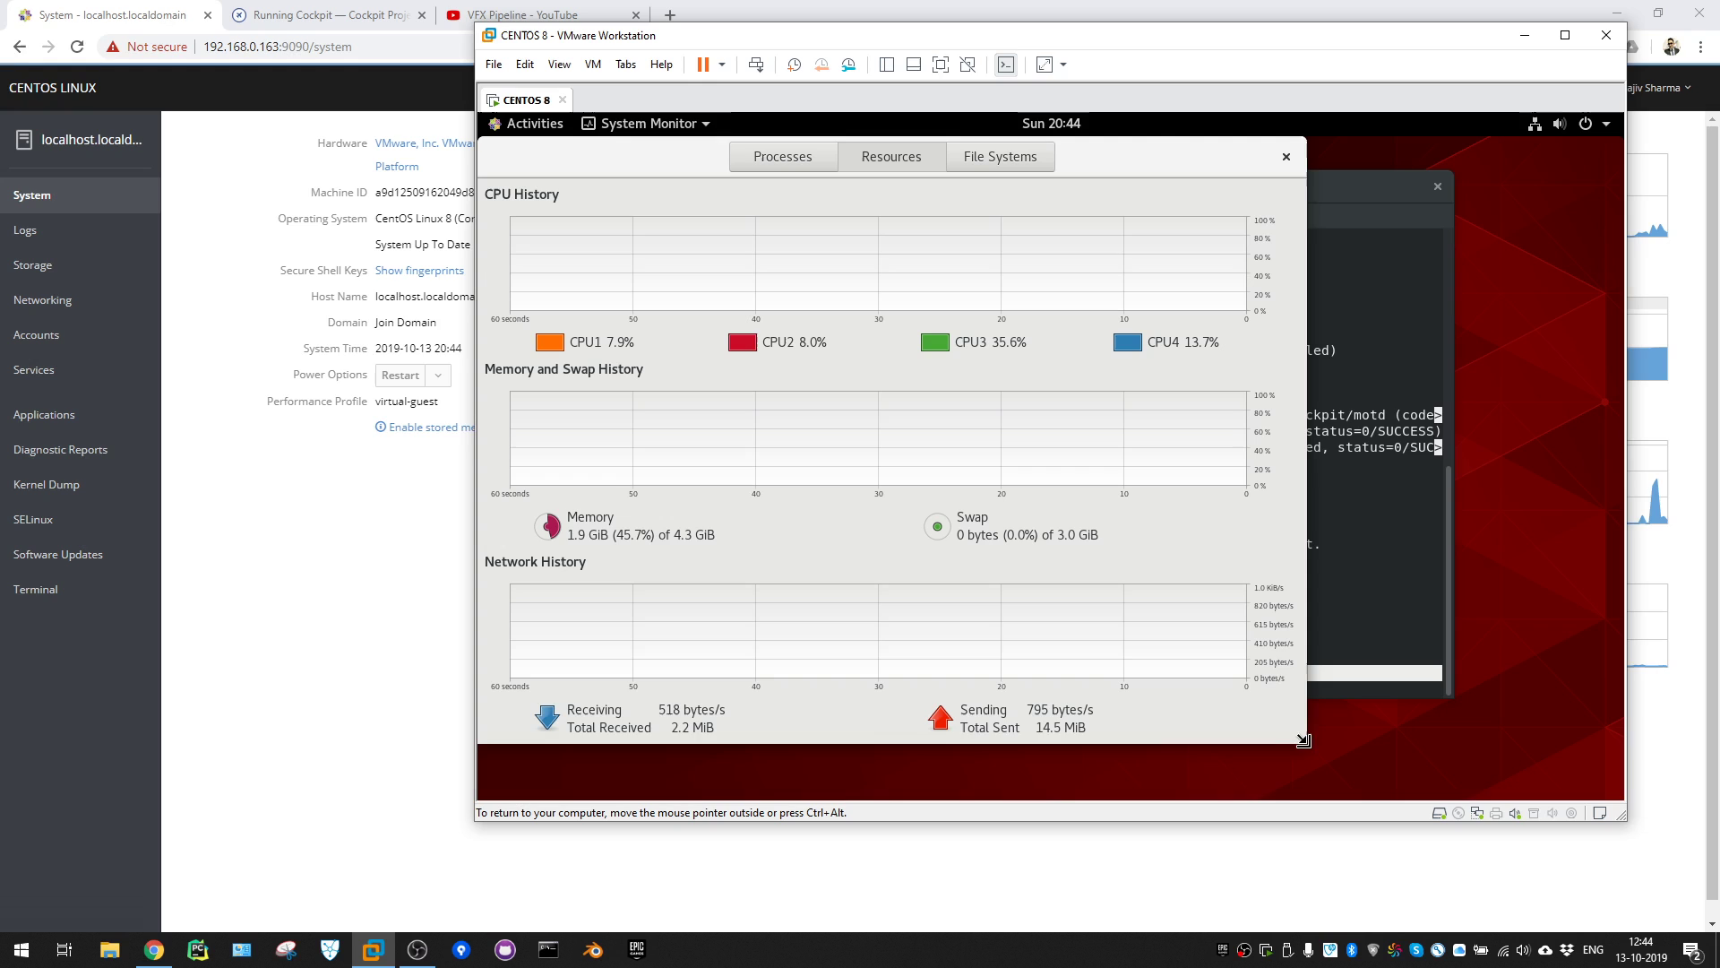
{"action": "left_click_drag", "start_coordinate": [1107, 150], "coordinate": [1259, 168]}
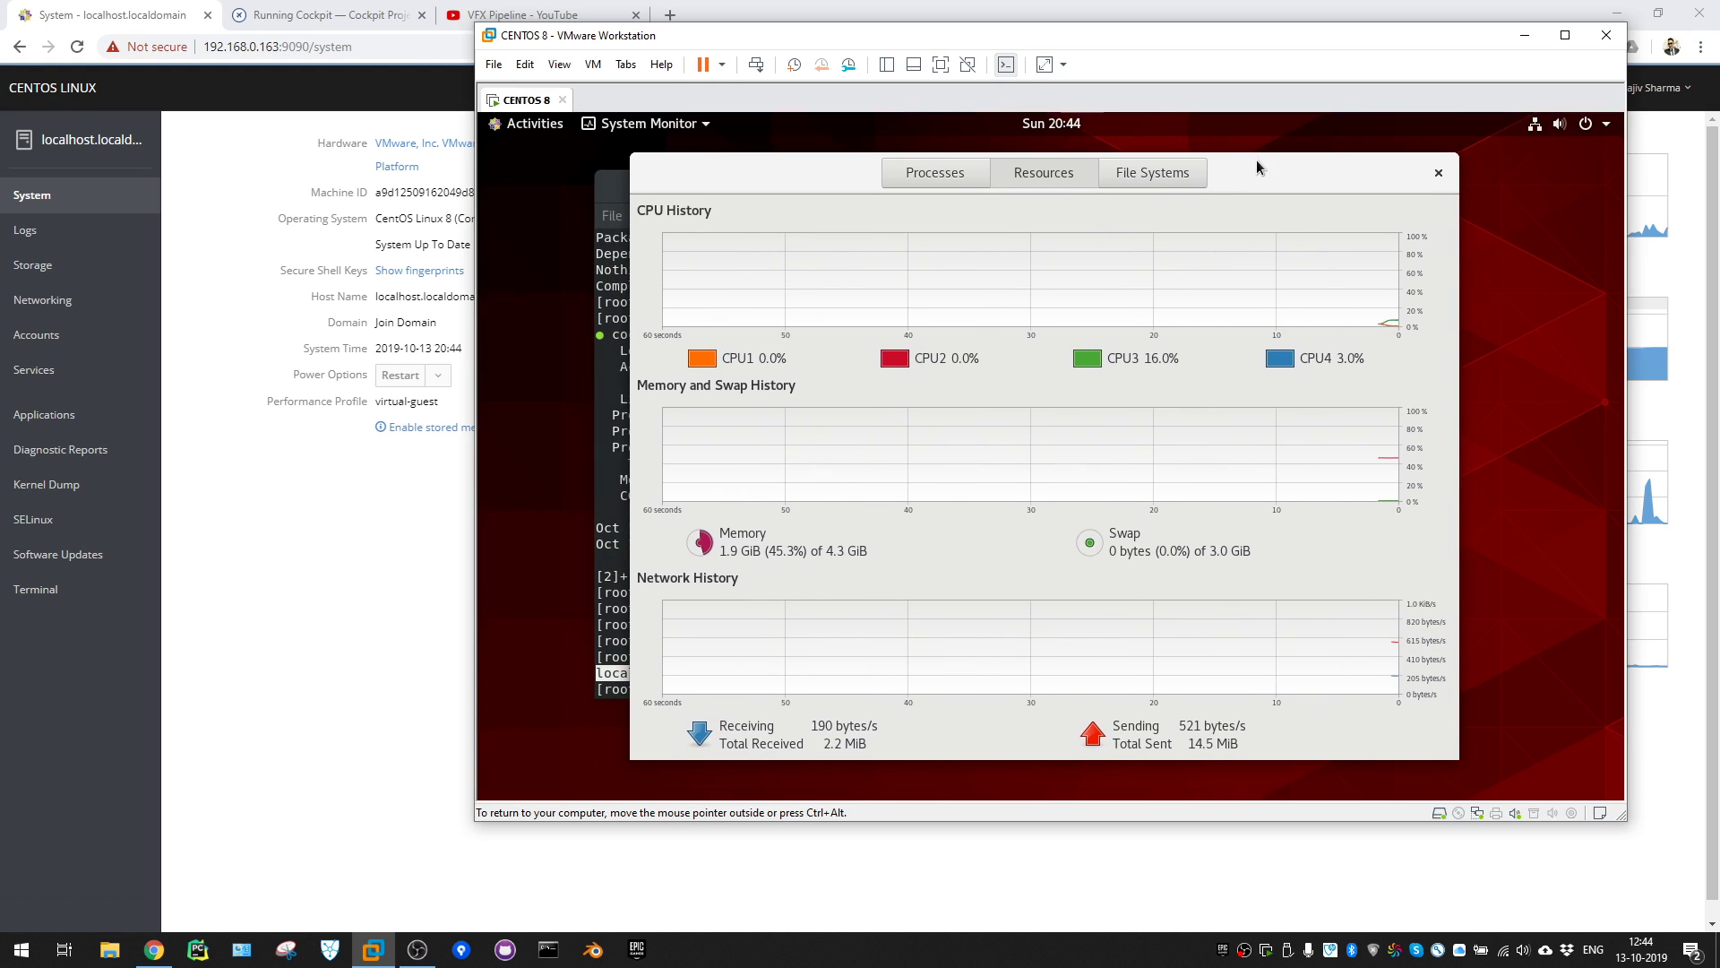
{"action": "left_click", "coordinate": [615, 197]}
{"action": "left_click_drag", "start_coordinate": [1413, 190], "coordinate": [1386, 273]}
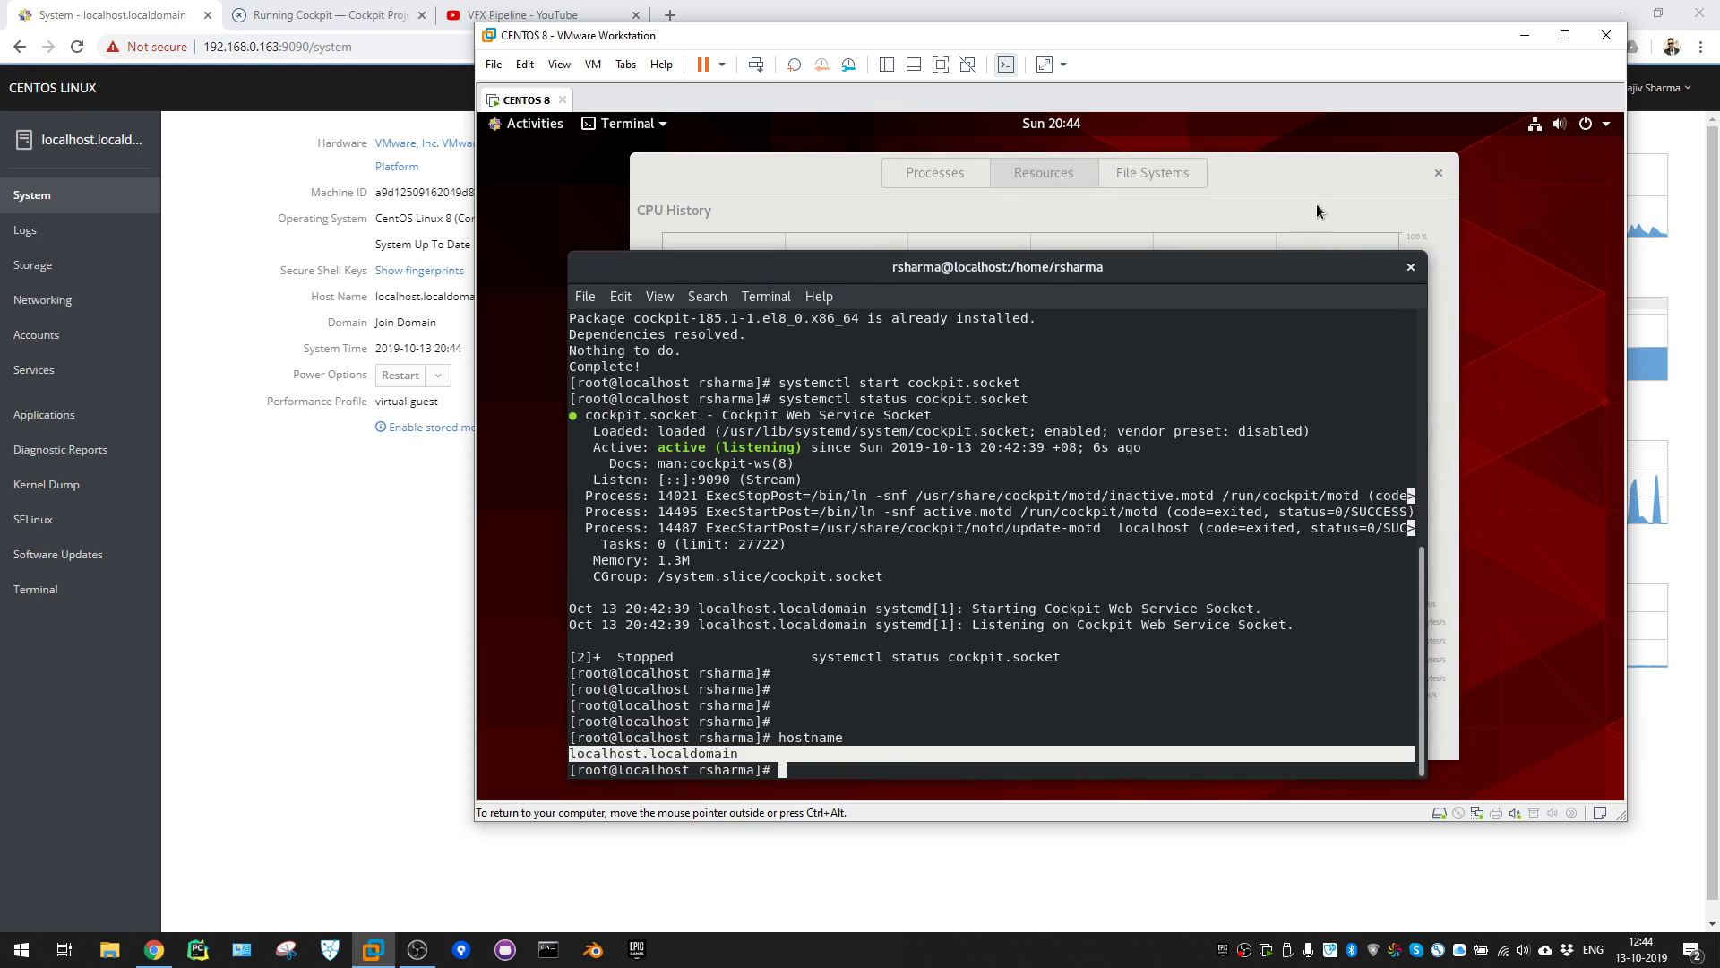
{"action": "left_click_drag", "start_coordinate": [1317, 210], "coordinate": [1317, 218]}
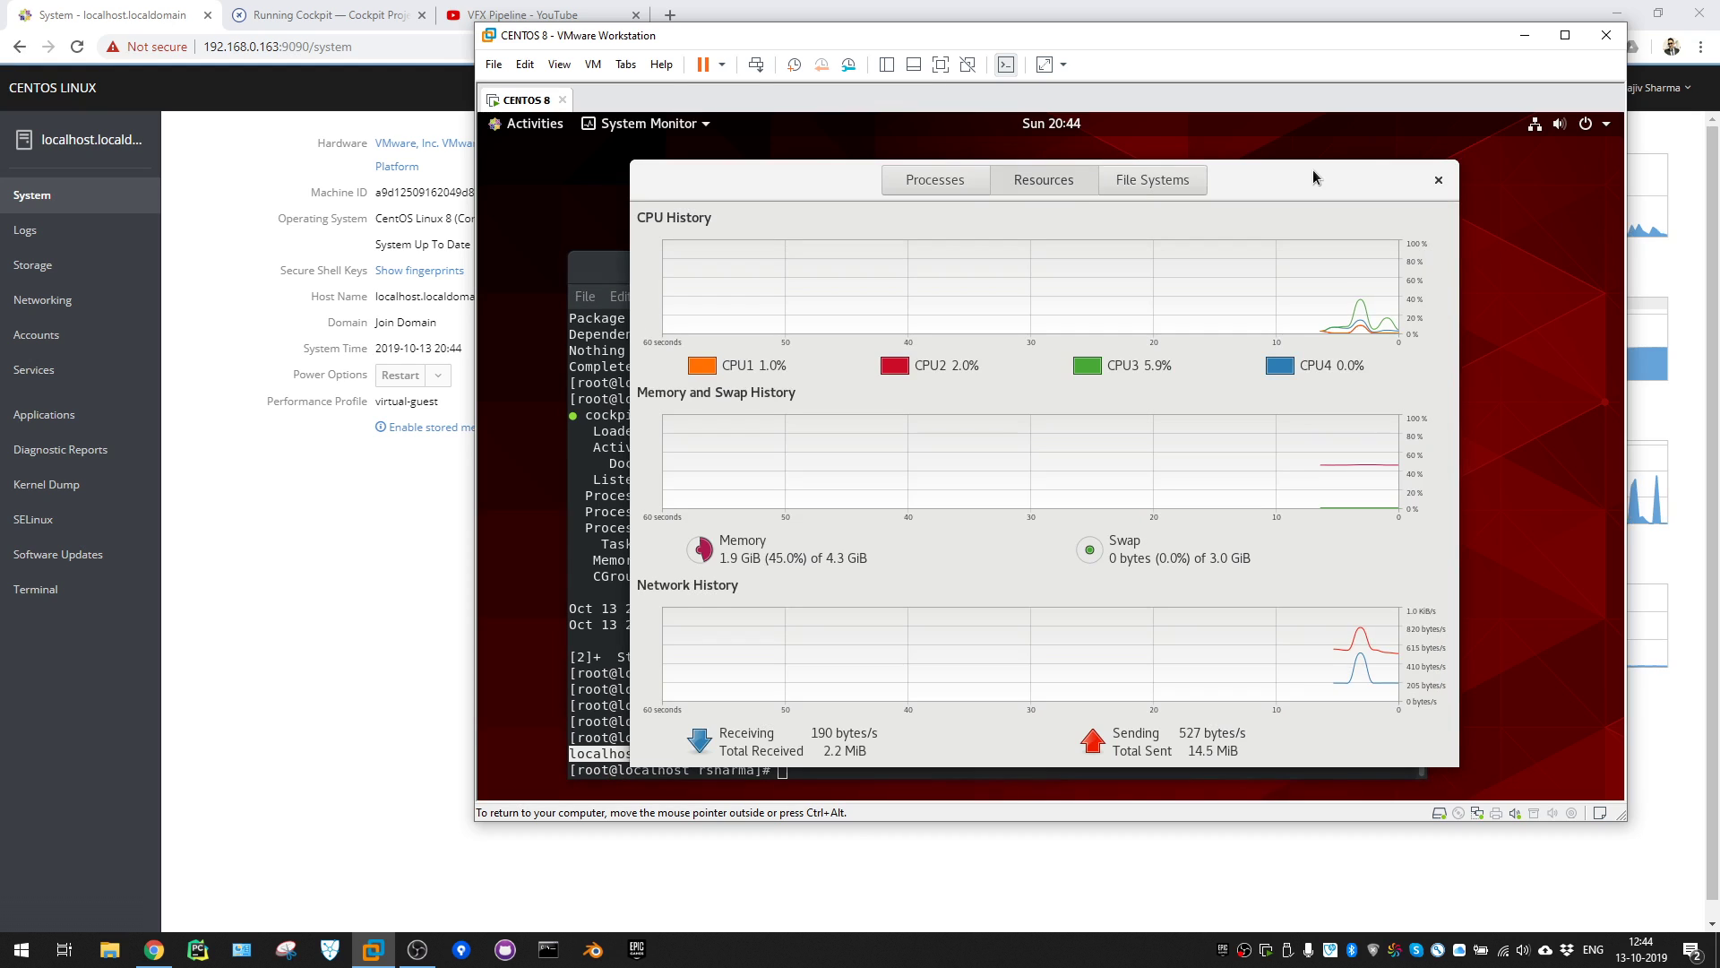
{"action": "left_click", "coordinate": [1528, 37]}
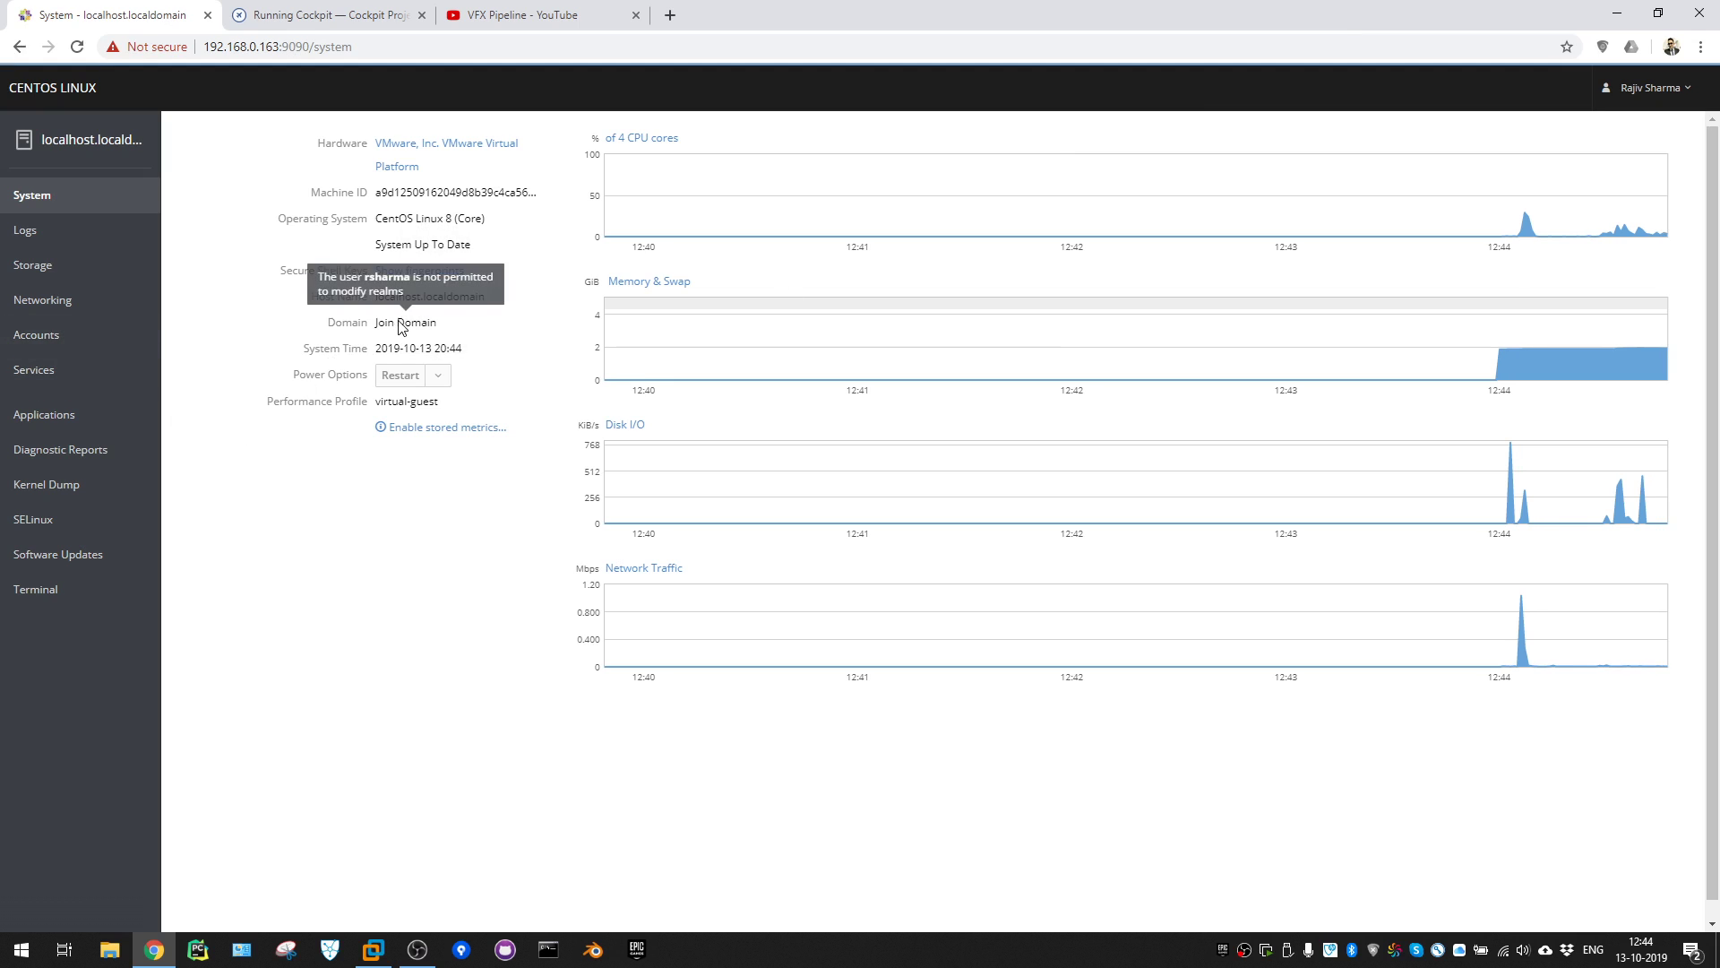
- Browse Cockpit's Logs, Storage and Networking pages, ending on Accounts with its two accounts
{"action": "mouse_move", "coordinate": [417, 331]}
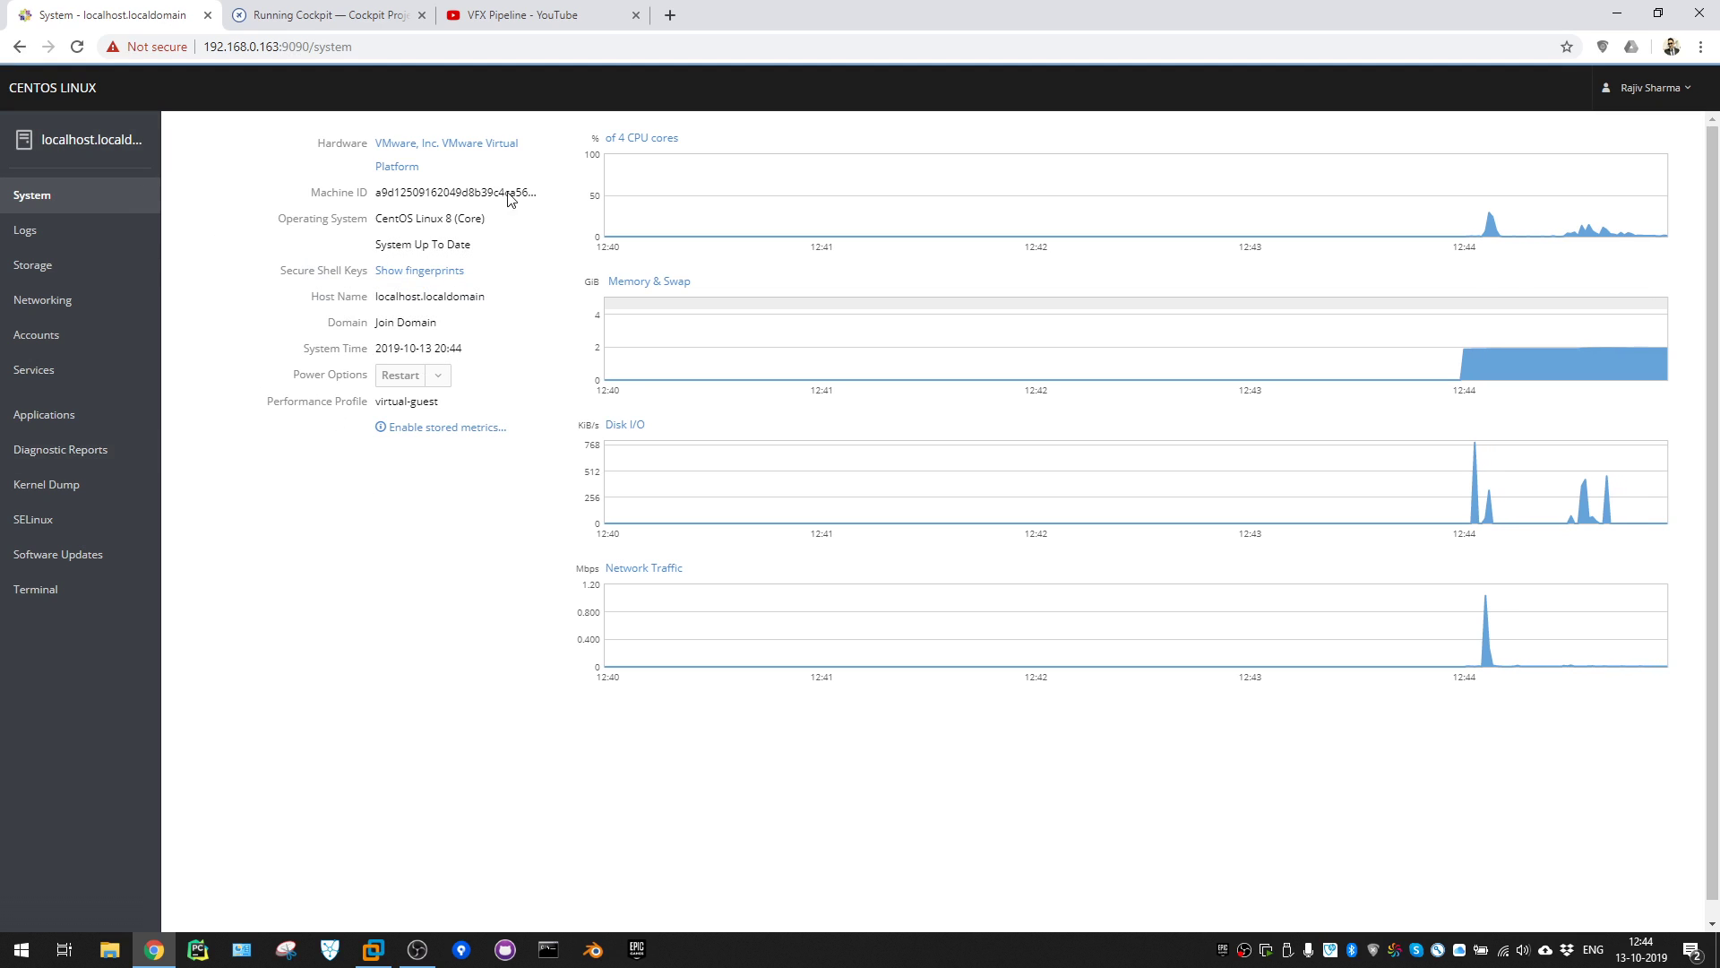
{"action": "left_click", "coordinate": [15, 240]}
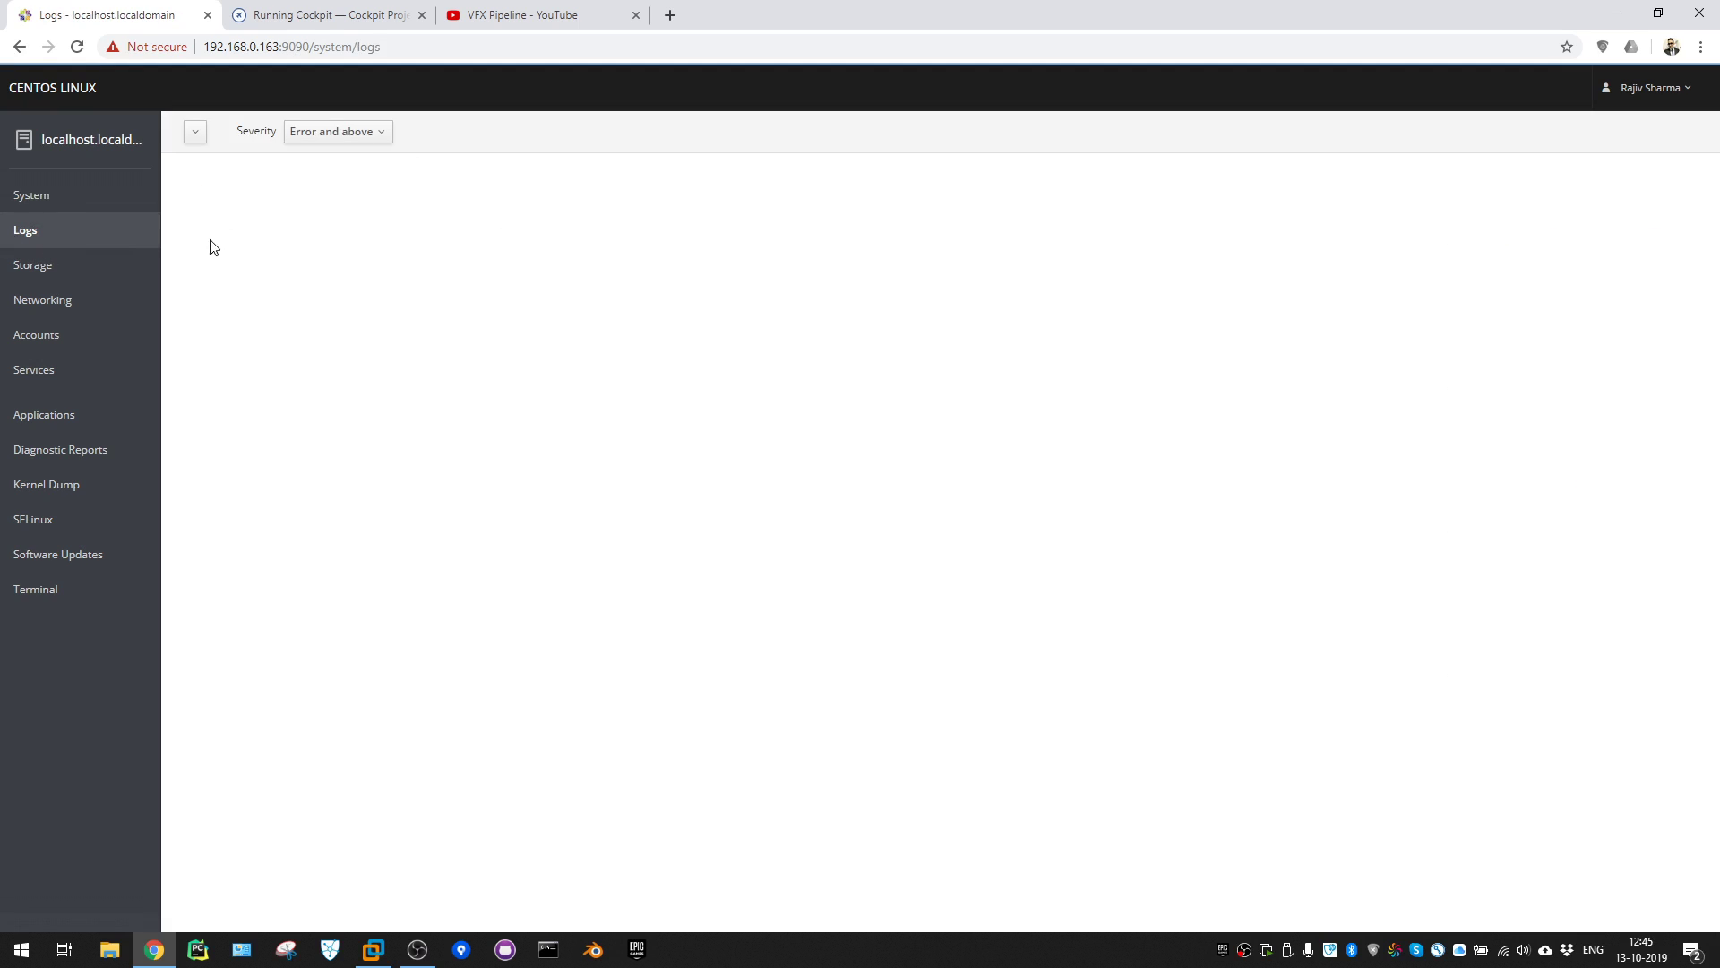
{"action": "left_click", "coordinate": [66, 268]}
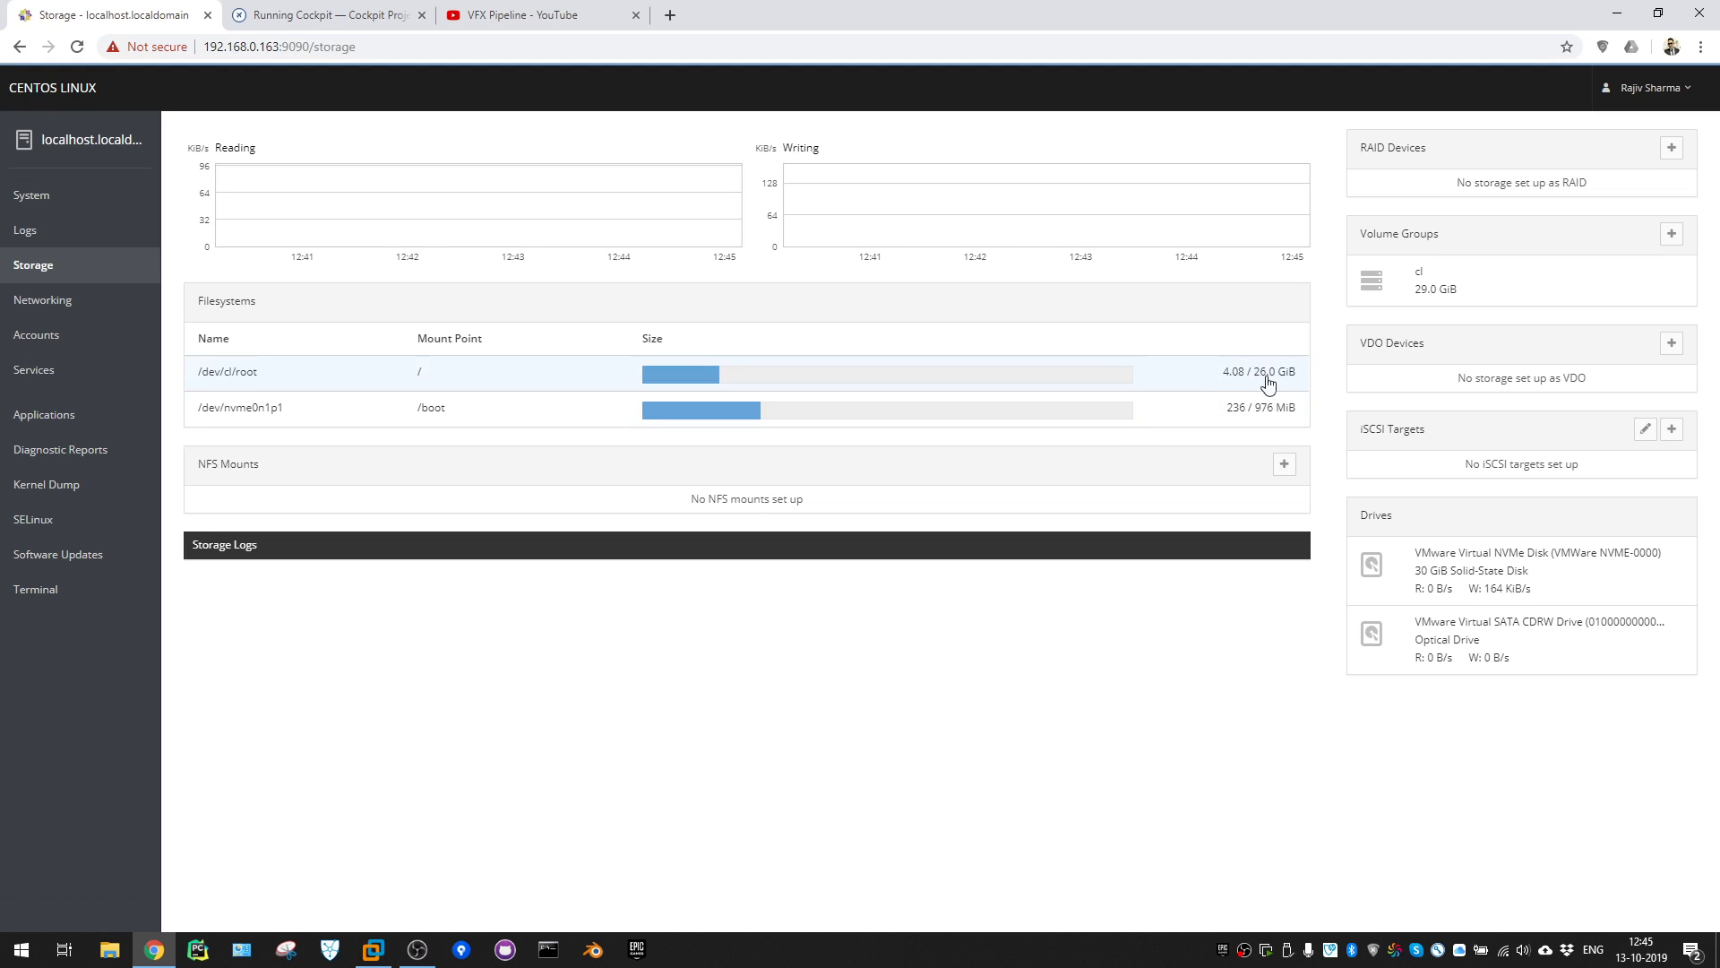
{"action": "left_click", "coordinate": [46, 304]}
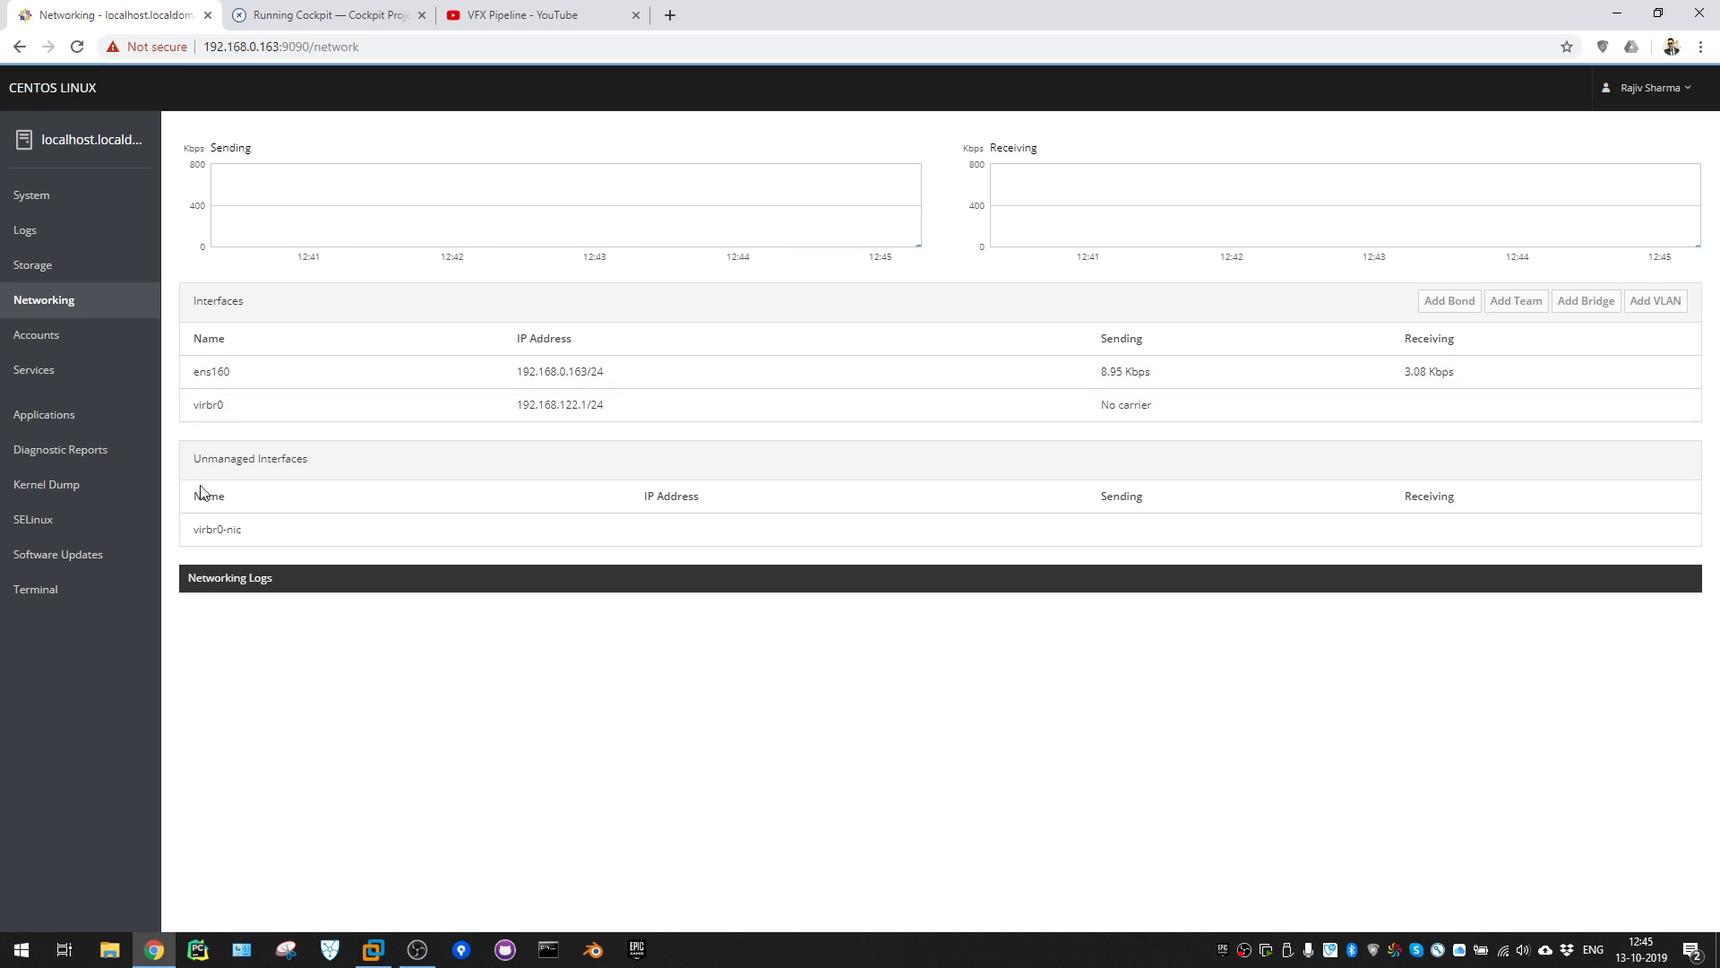
{"action": "left_click", "coordinate": [59, 343]}
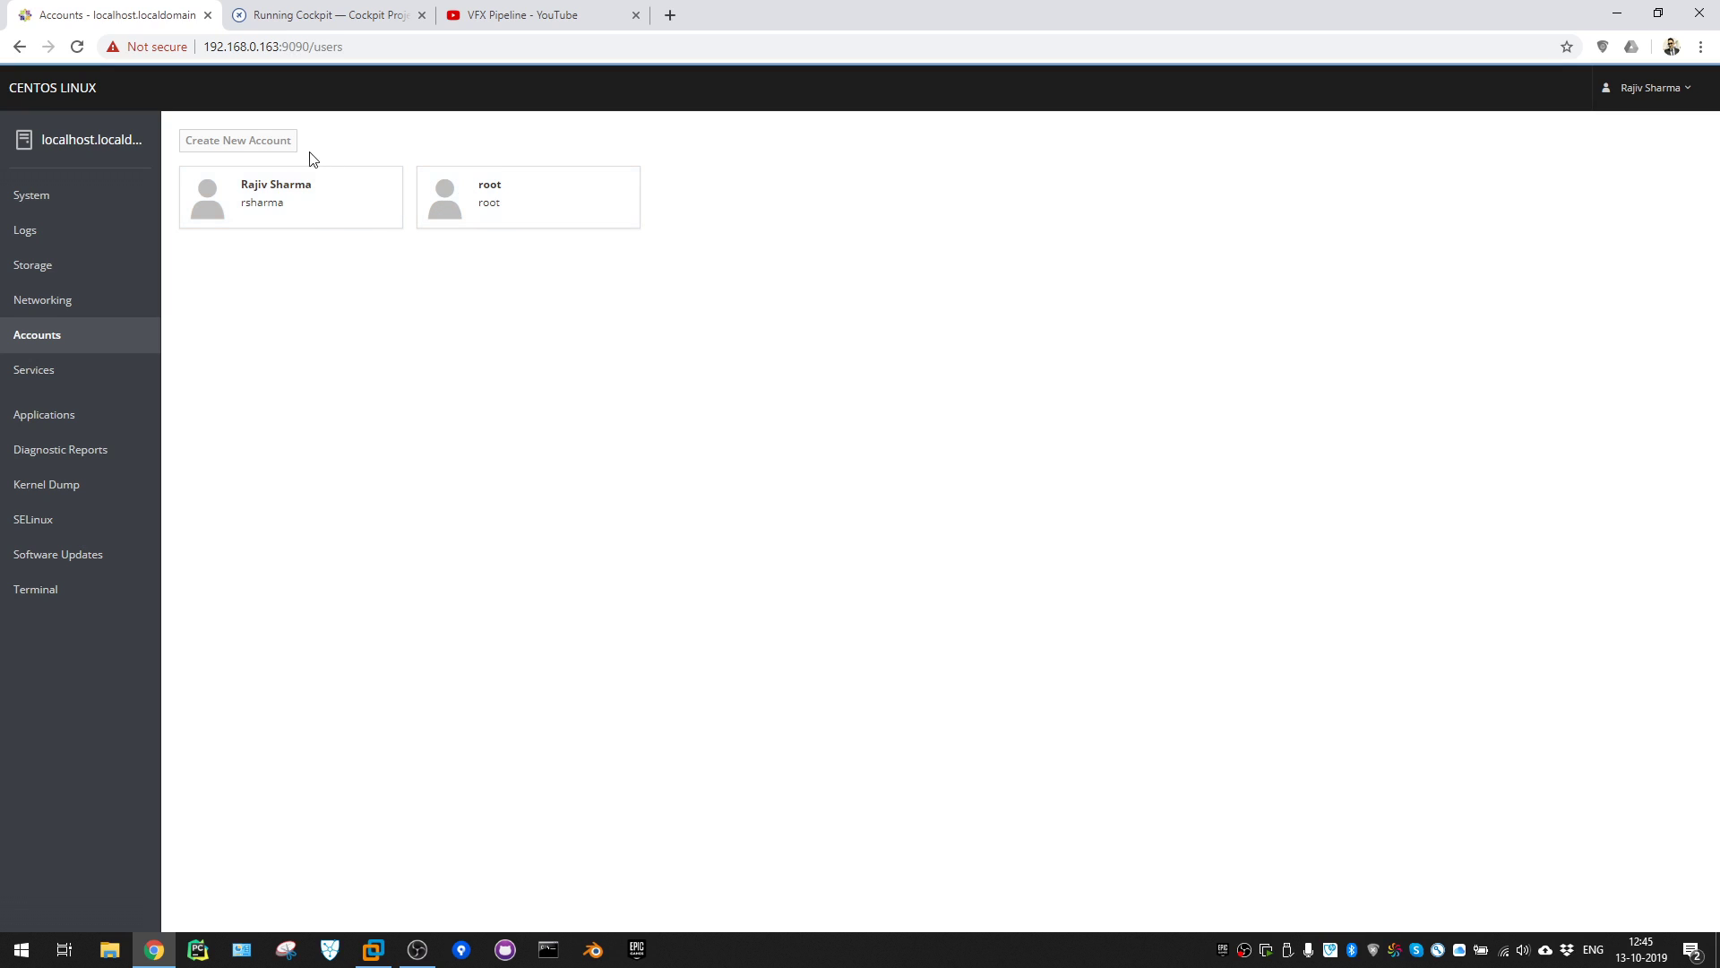
{"action": "mouse_move", "coordinate": [261, 148]}
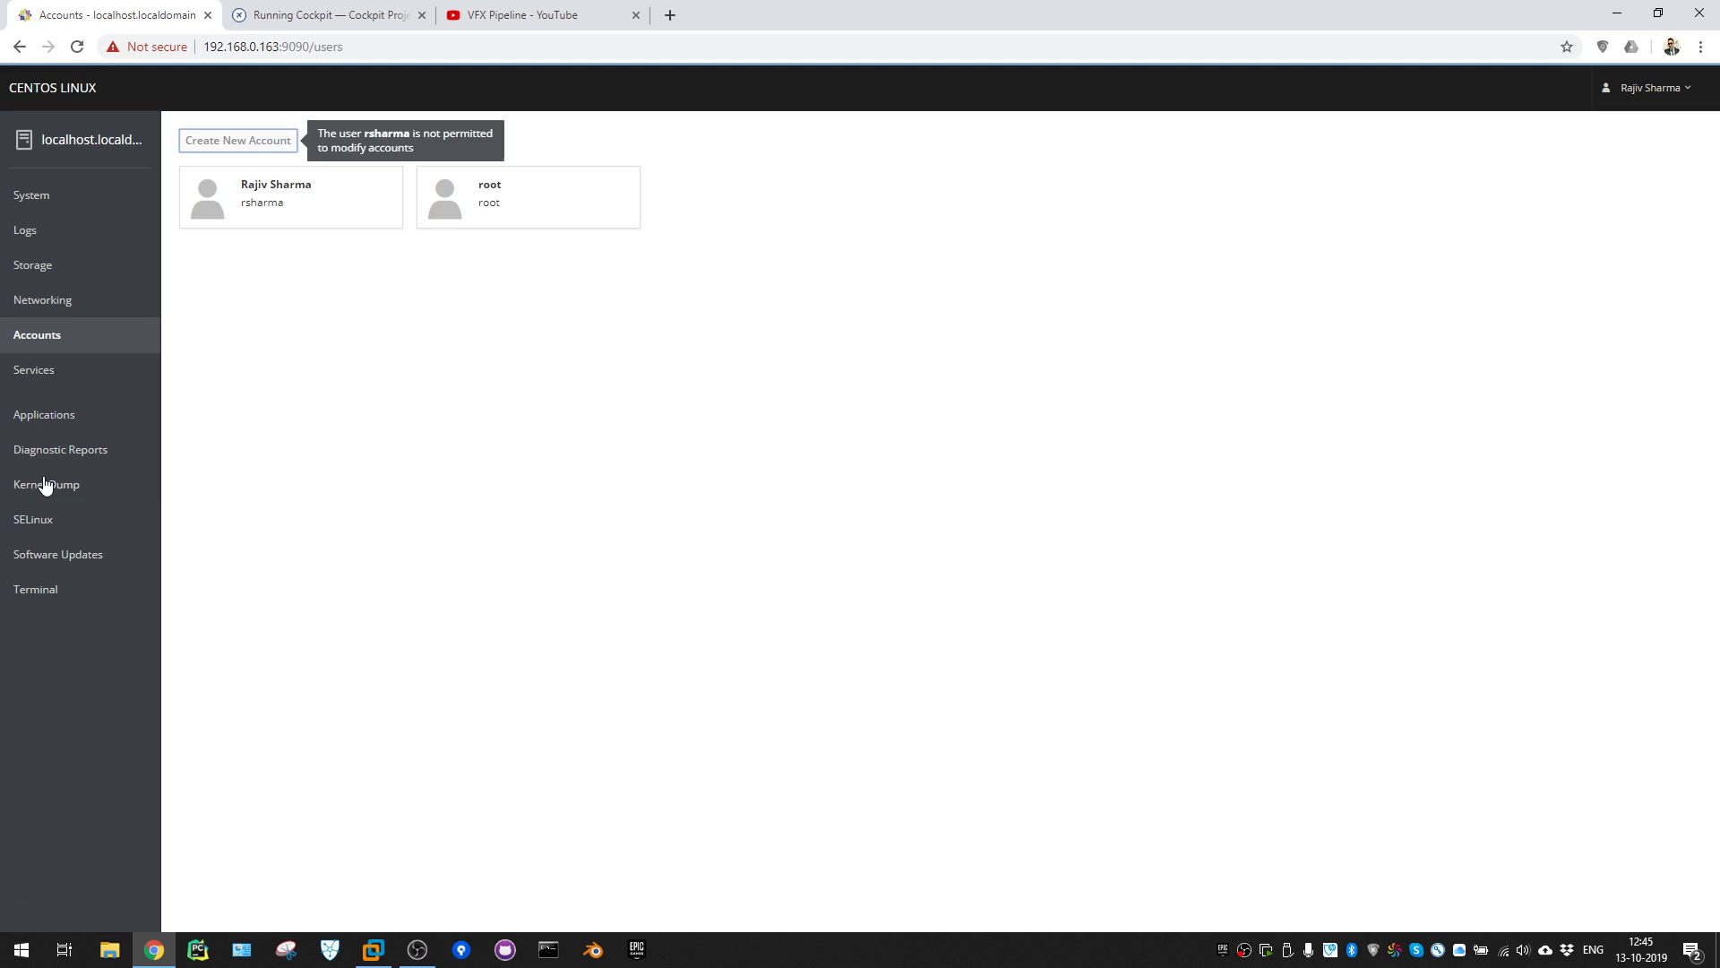
- Open the Services page and scroll through the list of system services
{"action": "left_click", "coordinate": [43, 374]}
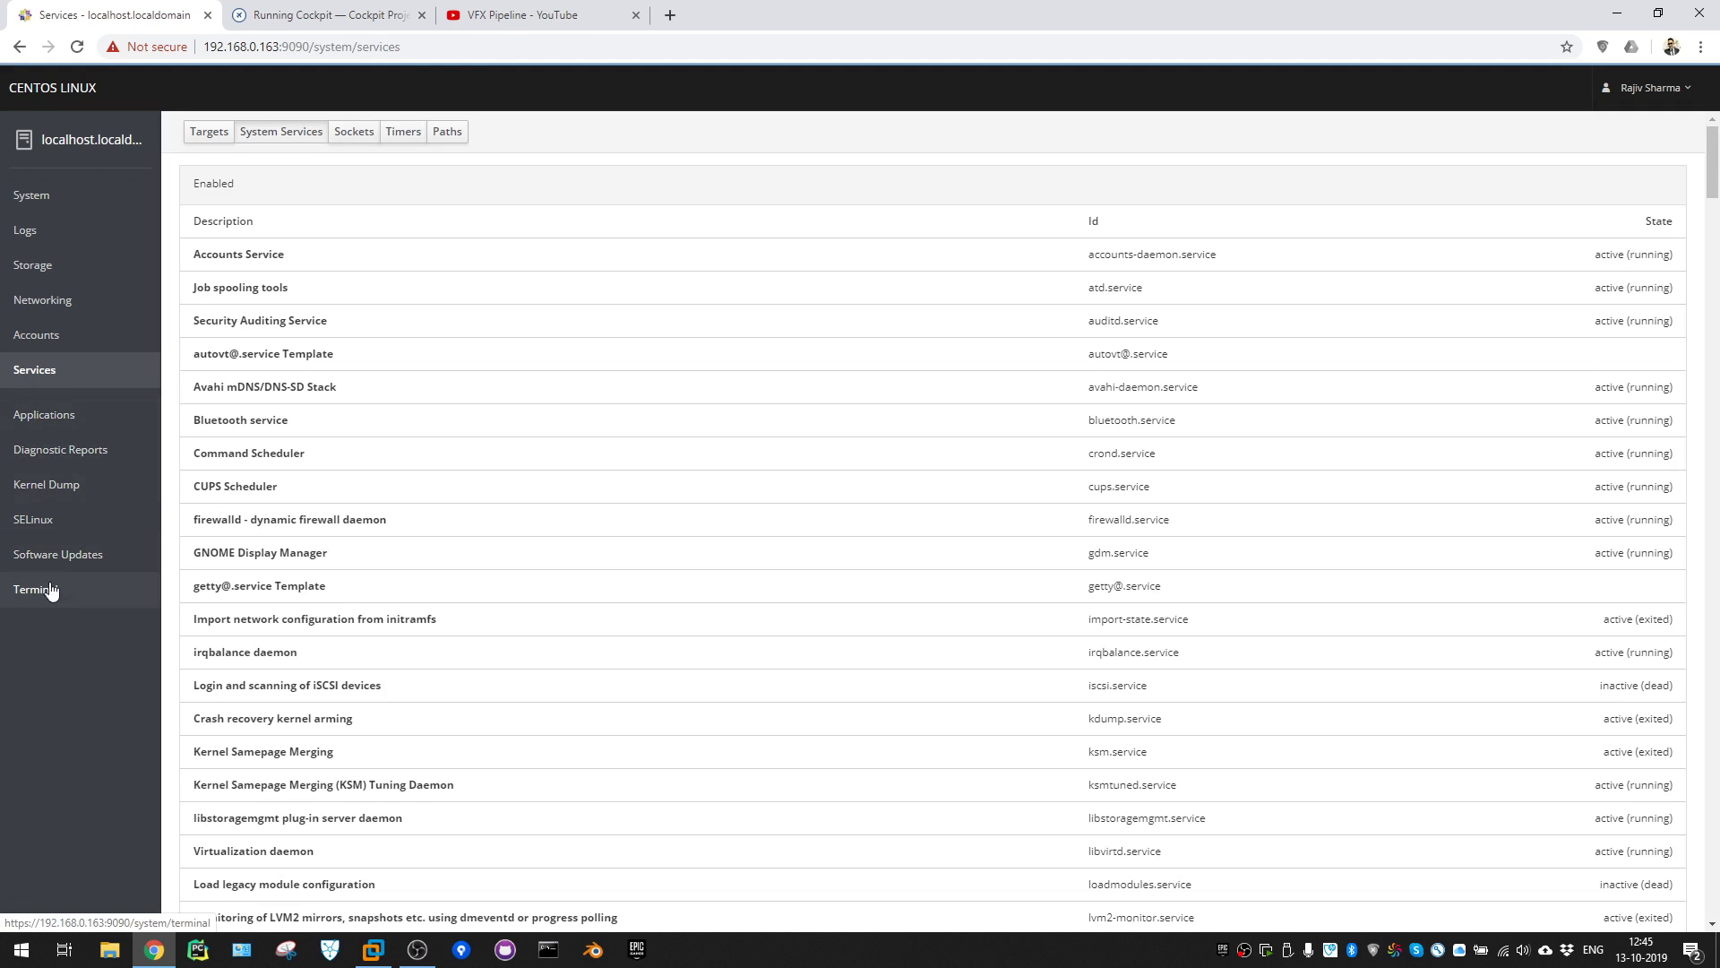
{"action": "scroll", "coordinate": [834, 508], "scroll_direction": "down", "scroll_amount": 5}
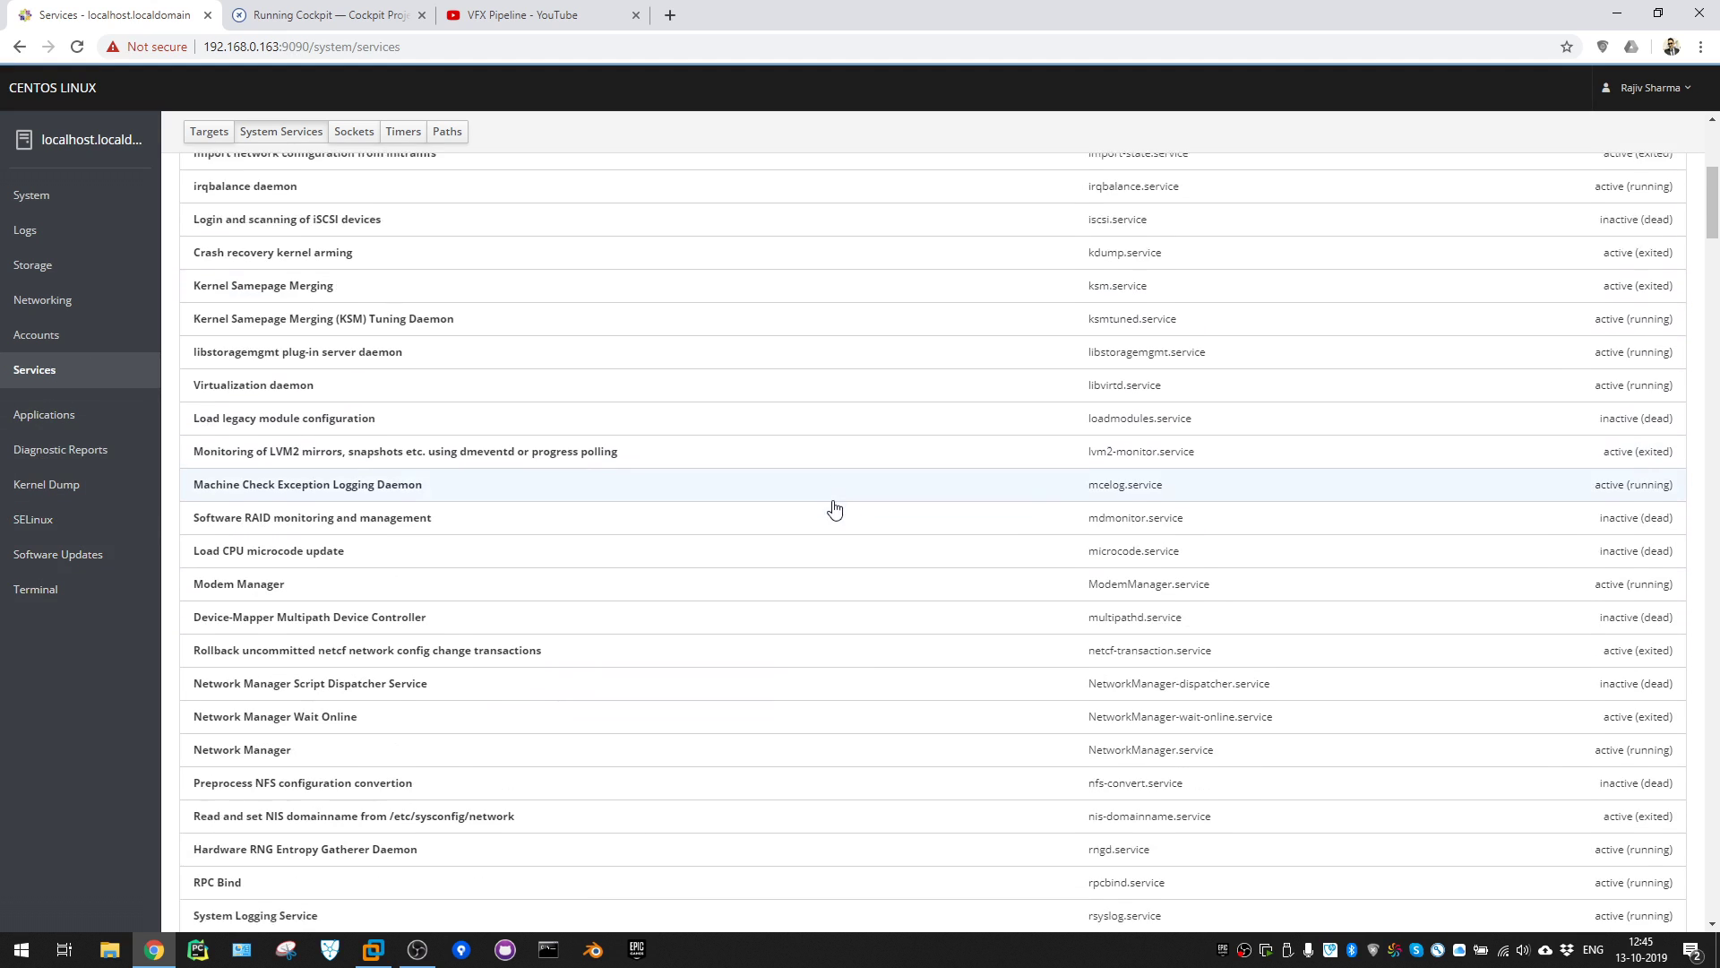
{"action": "scroll", "coordinate": [834, 508], "scroll_direction": "down", "scroll_amount": 6}
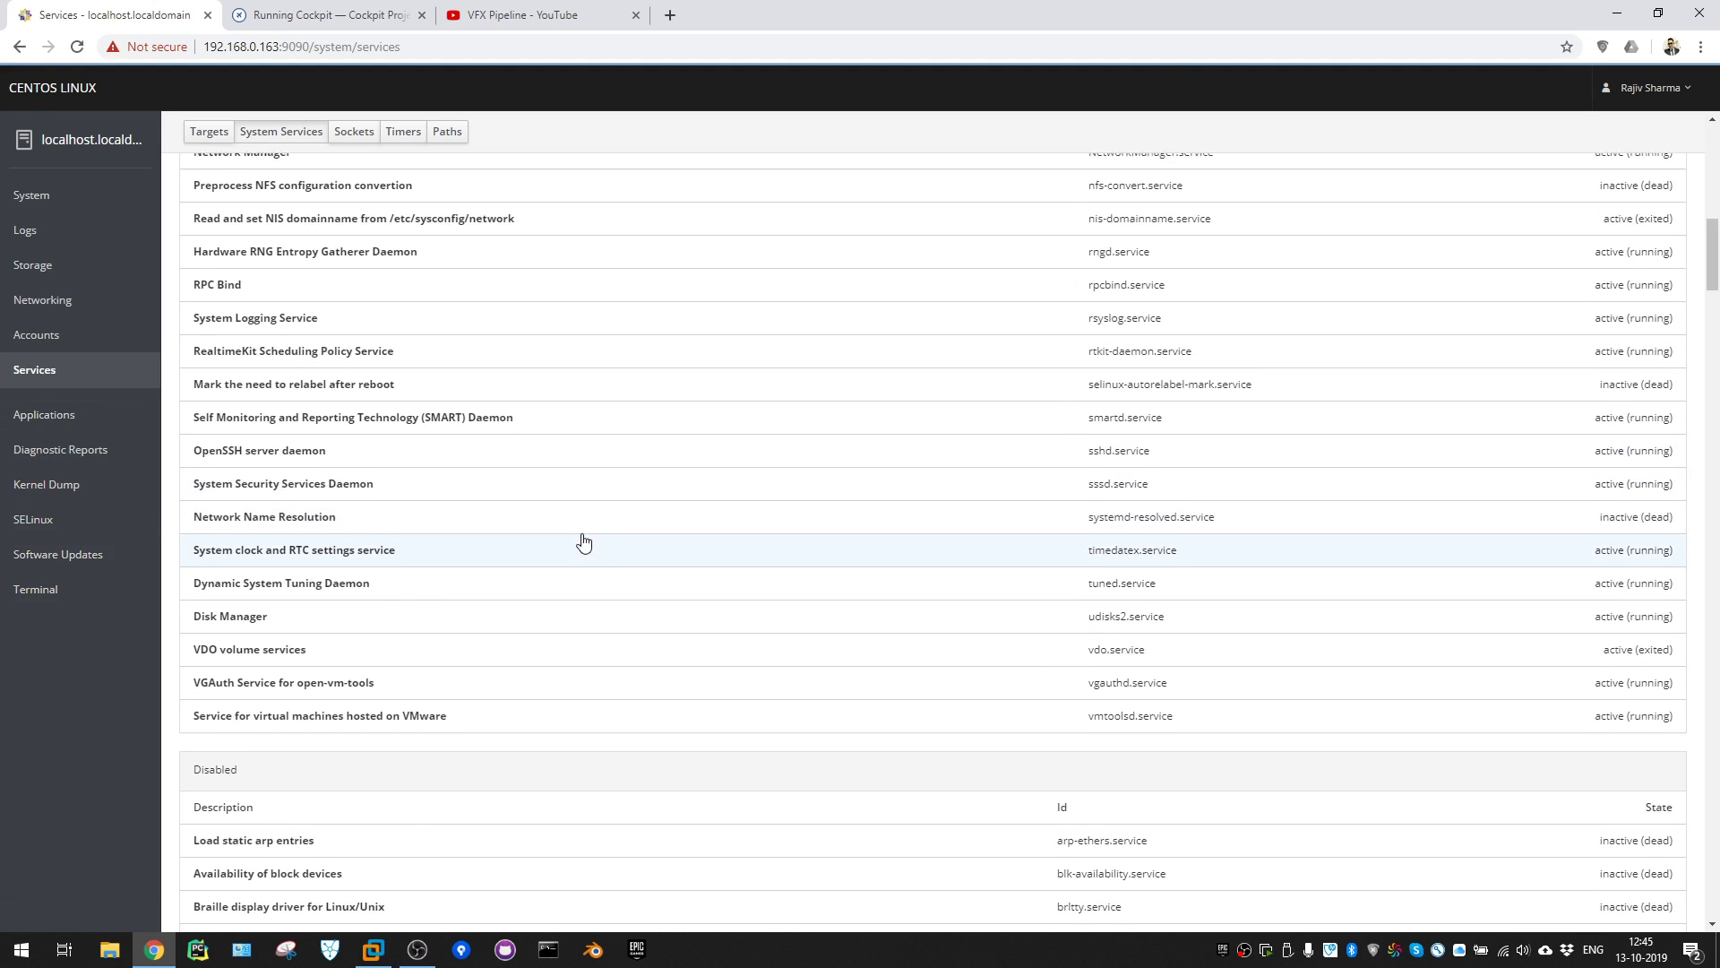
{"action": "scroll", "coordinate": [582, 542], "scroll_direction": "up", "scroll_amount": 7}
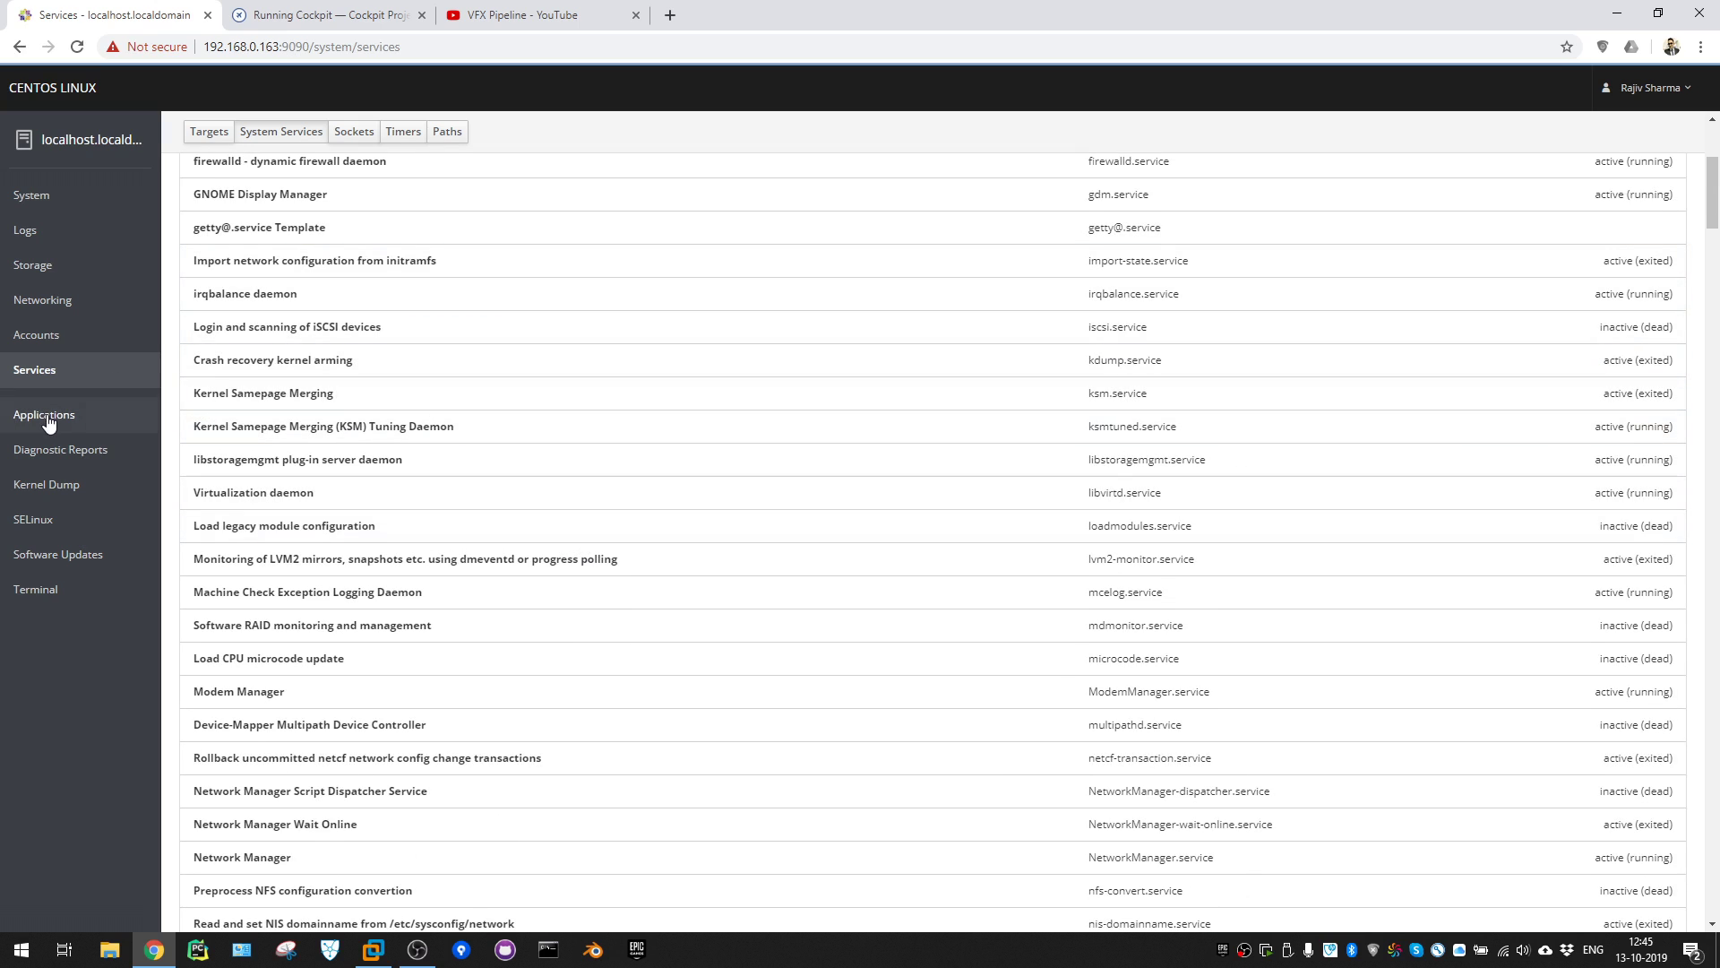
- Visit Applications, Diagnostic Reports, Kernel Dump, SELinux and Software Updates, ending on Terminal
{"action": "left_click", "coordinate": [48, 420]}
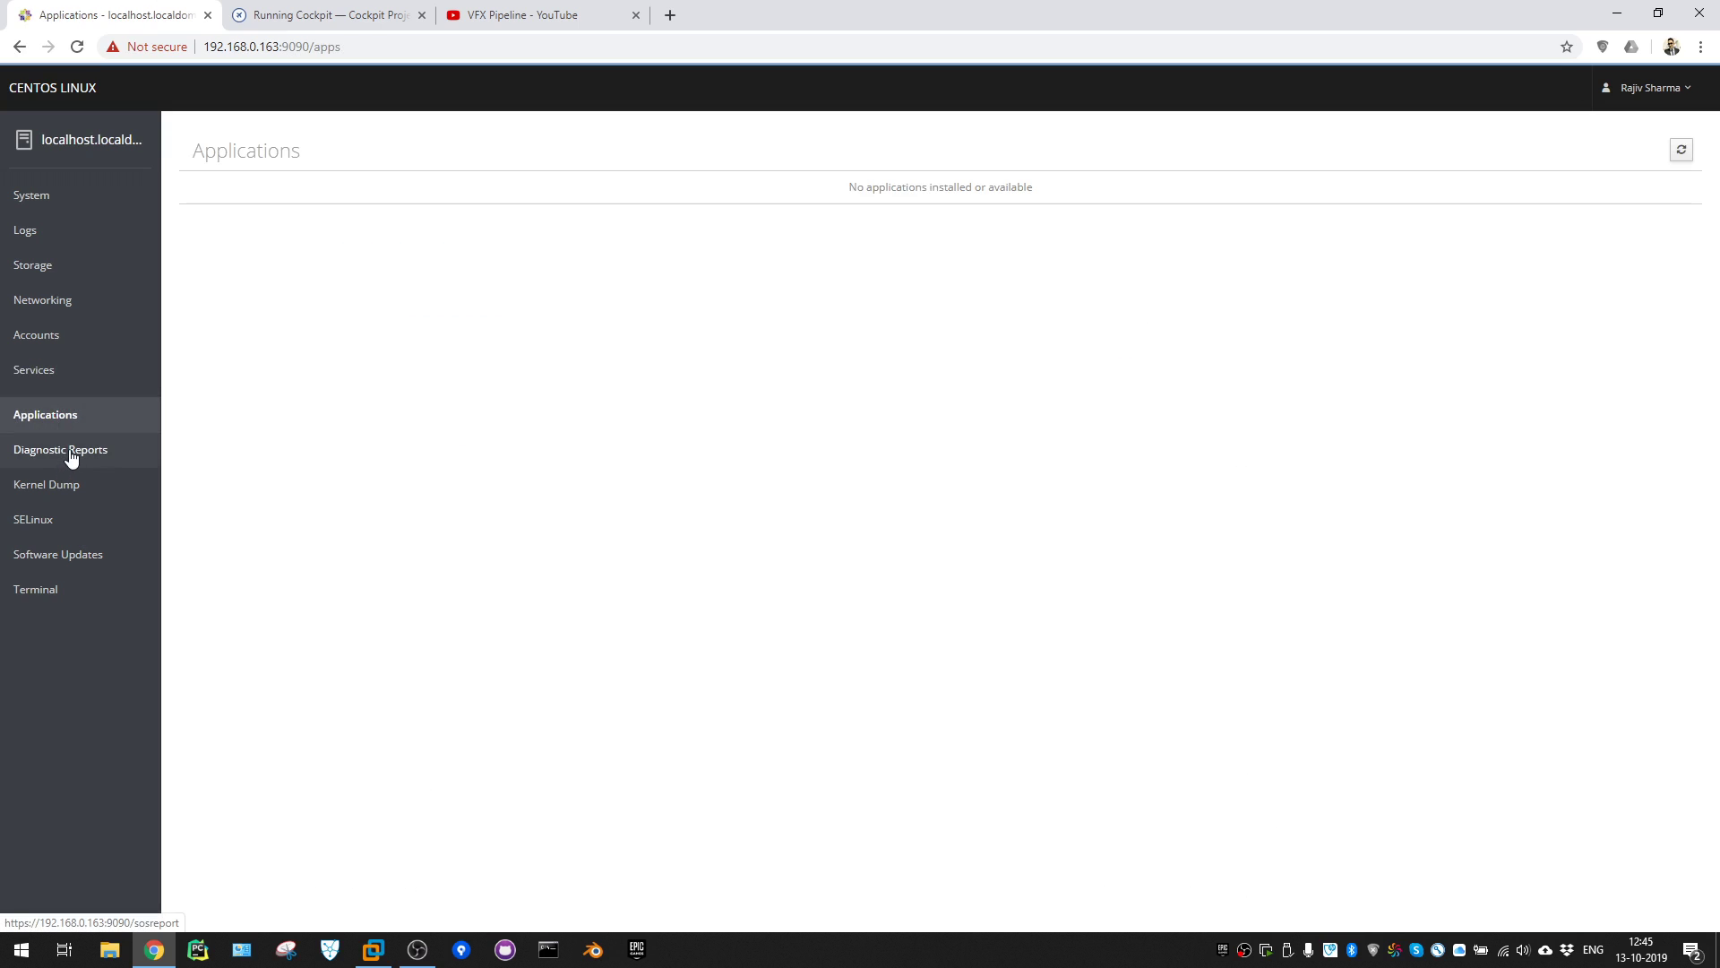
{"action": "left_click", "coordinate": [70, 452]}
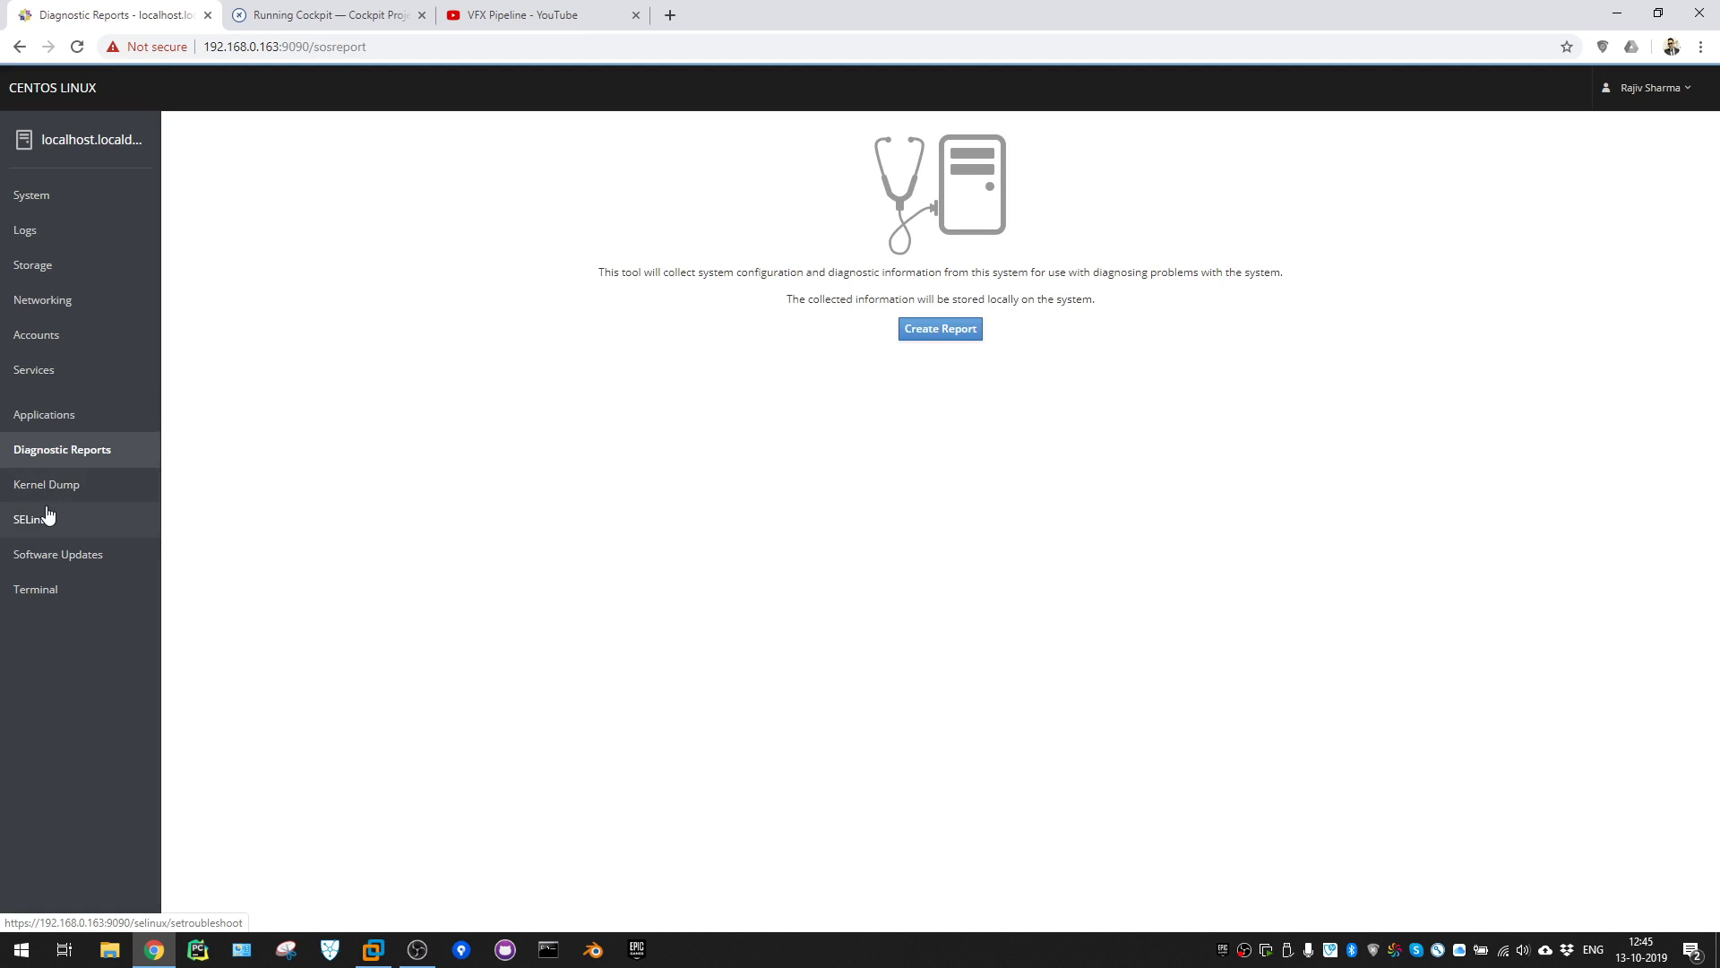
{"action": "left_click", "coordinate": [63, 491]}
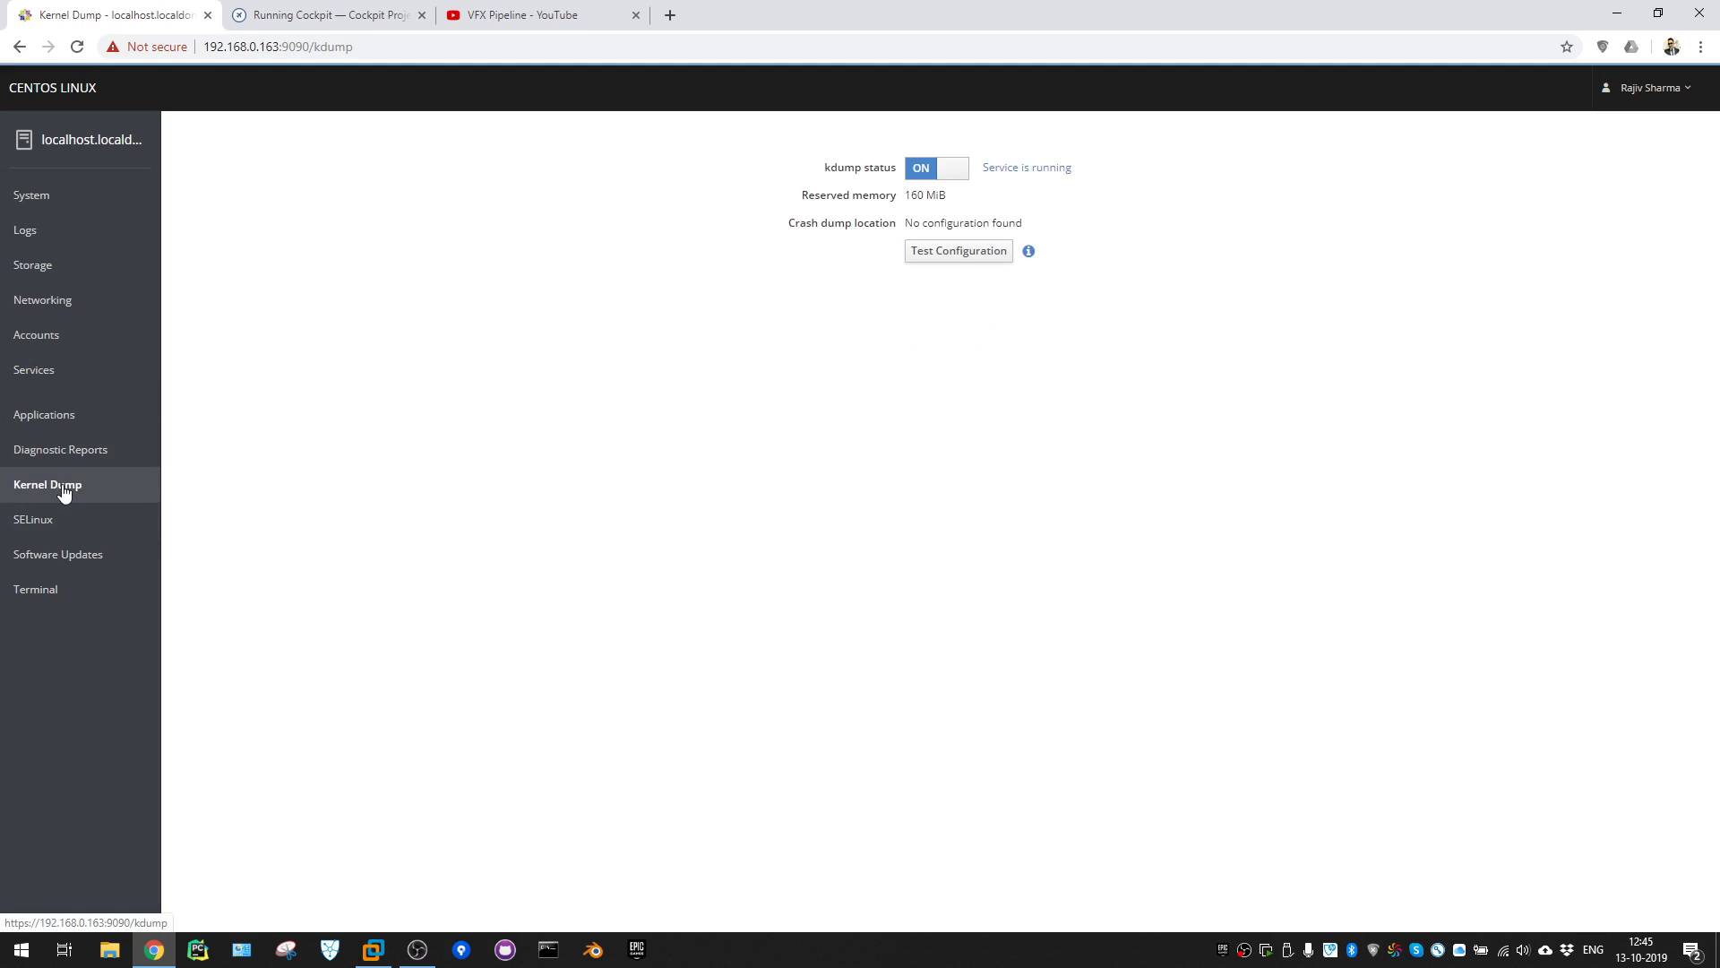
{"action": "left_click", "coordinate": [38, 527]}
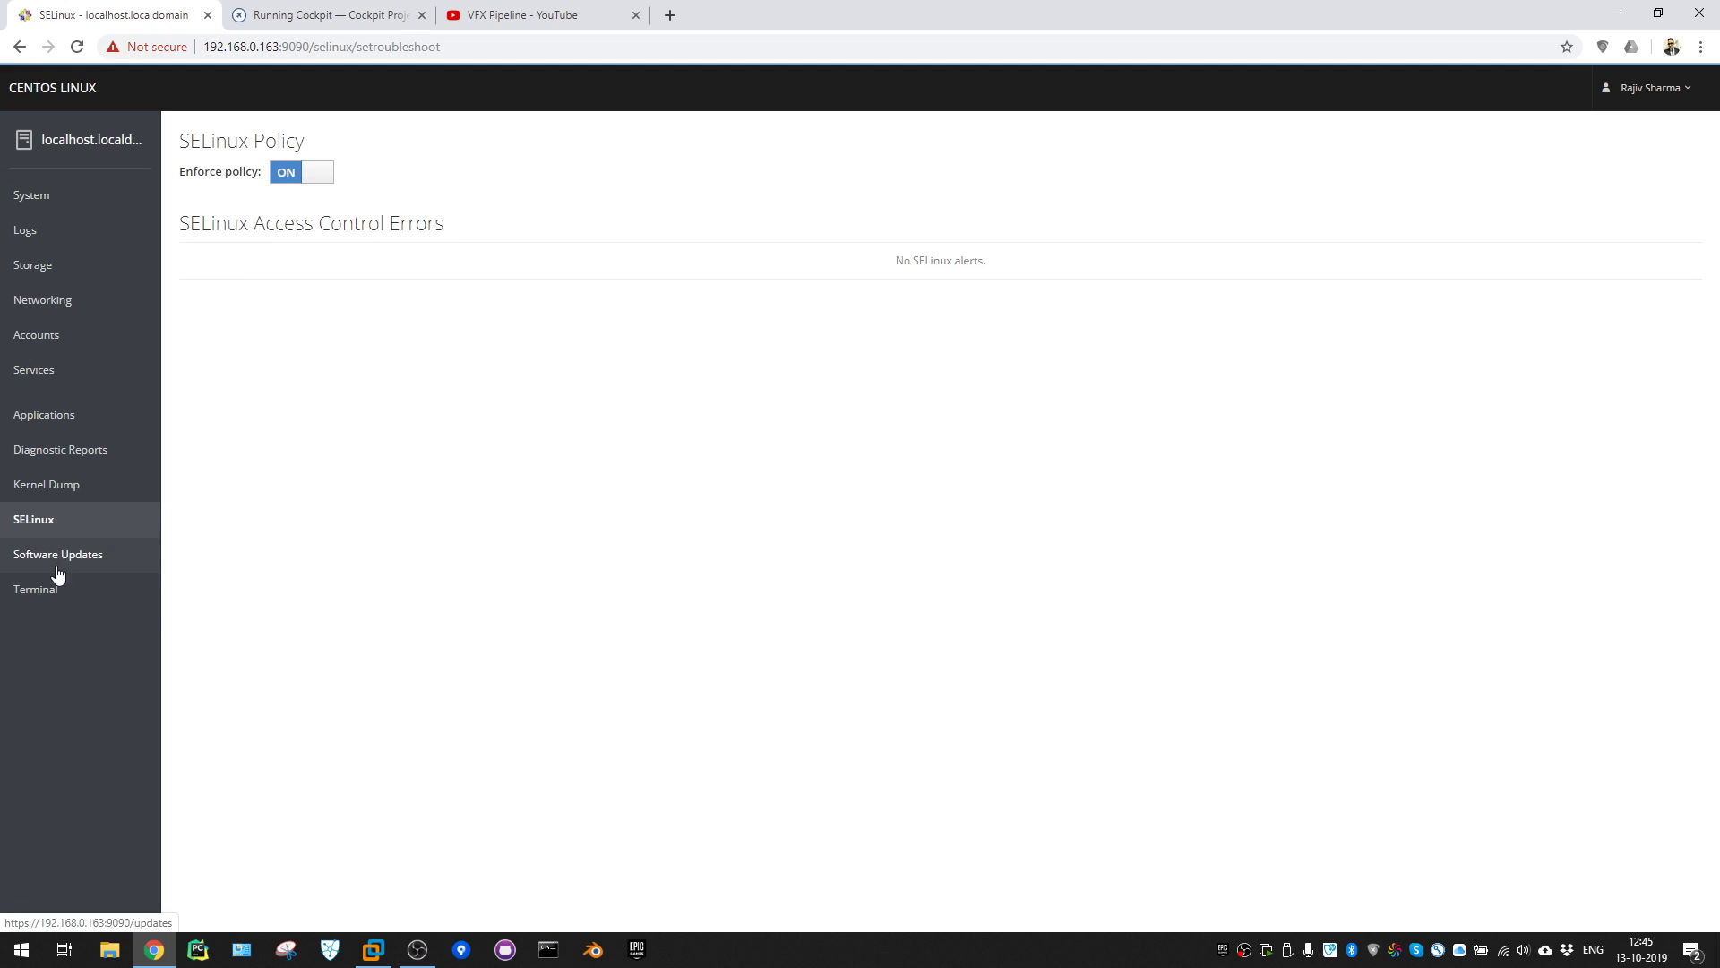
{"action": "left_click", "coordinate": [57, 562]}
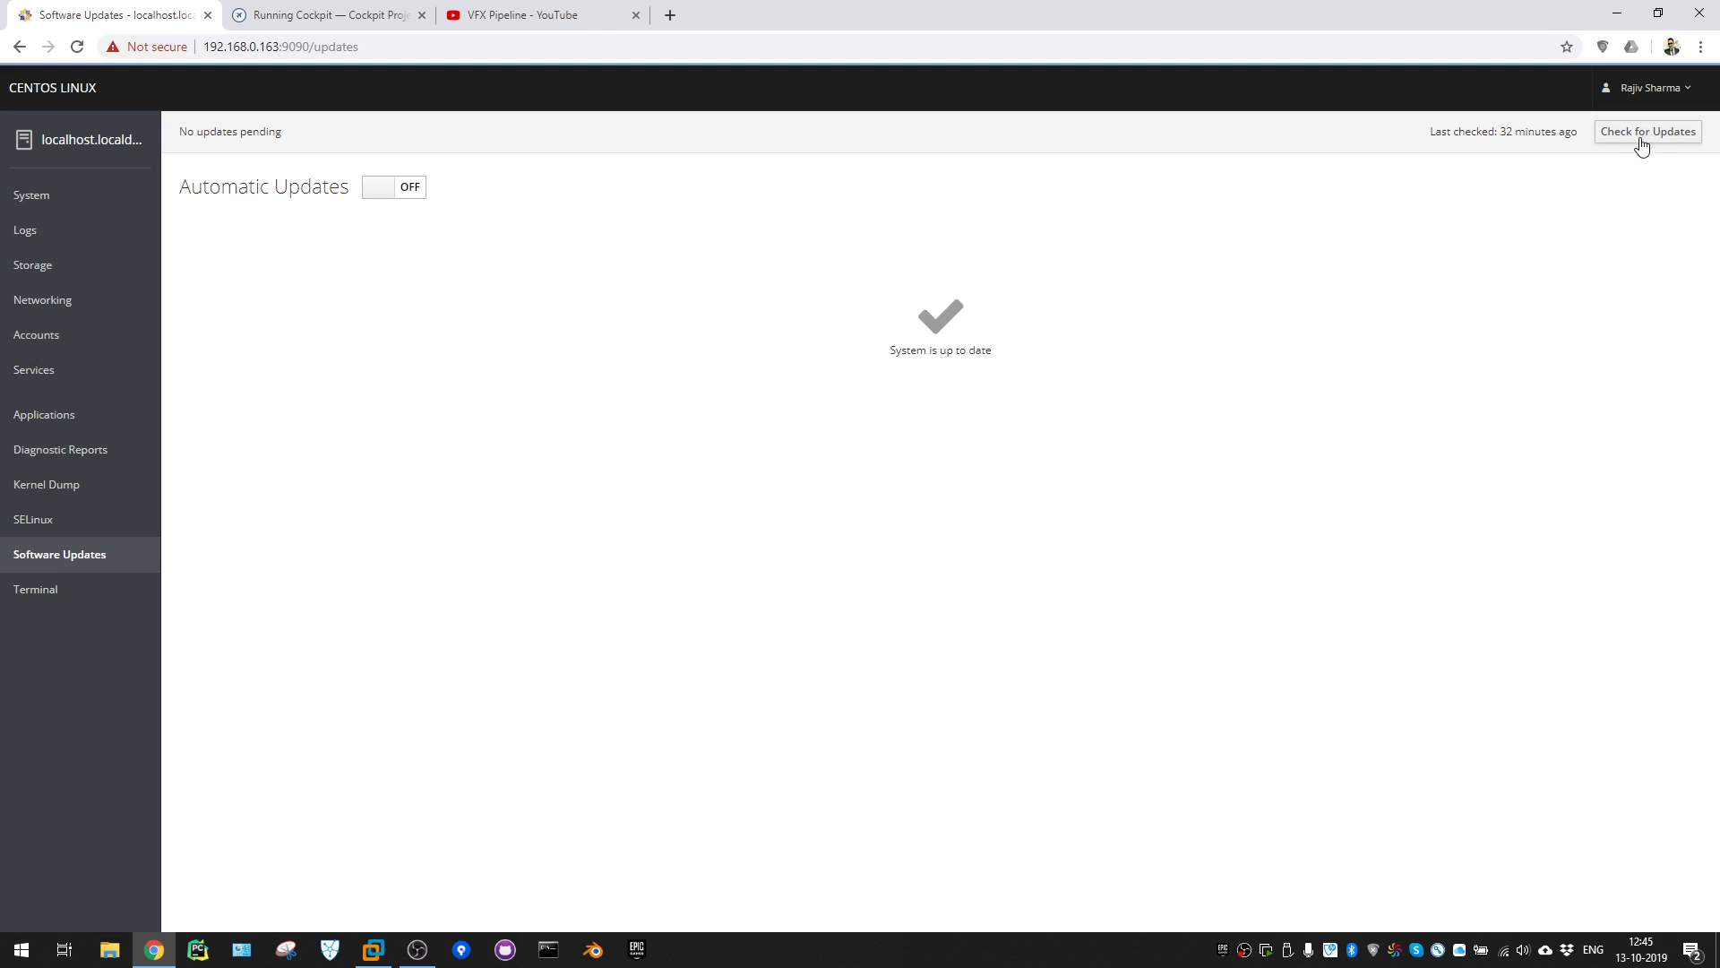
{"action": "left_click", "coordinate": [36, 598]}
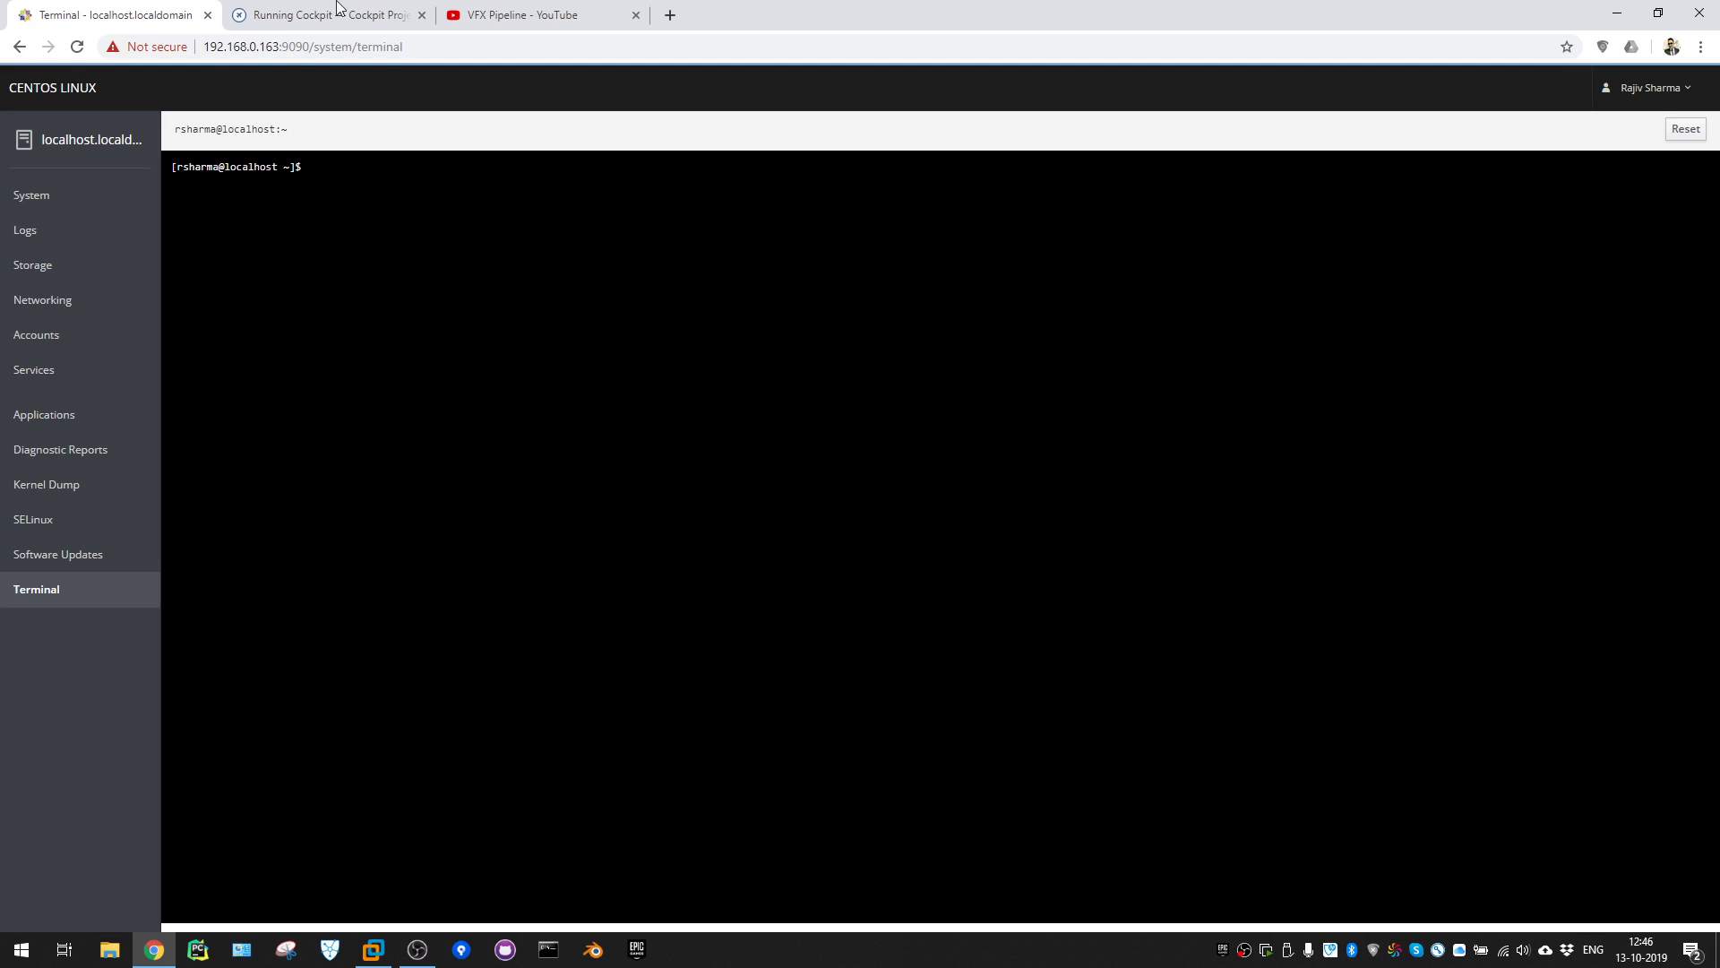
- Switch the web terminal's shell to root with su
{"action": "left_click_drag", "start_coordinate": [206, 46], "coordinate": [465, 56]}
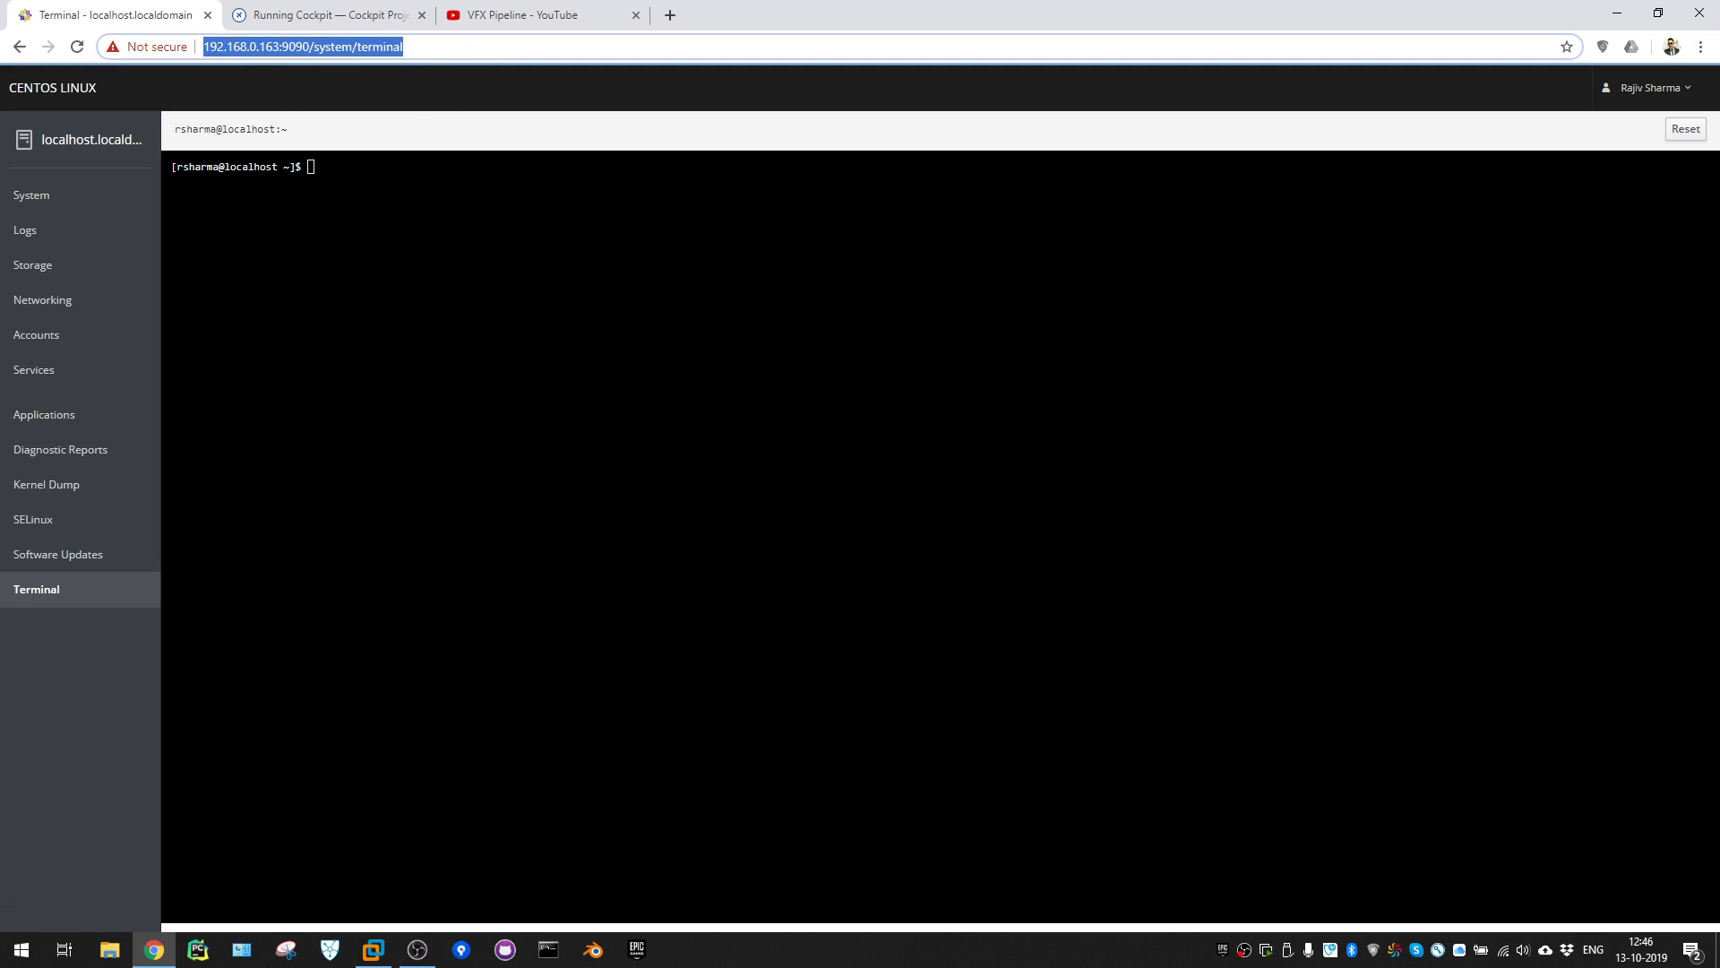
{"action": "left_click", "coordinate": [310, 167]}
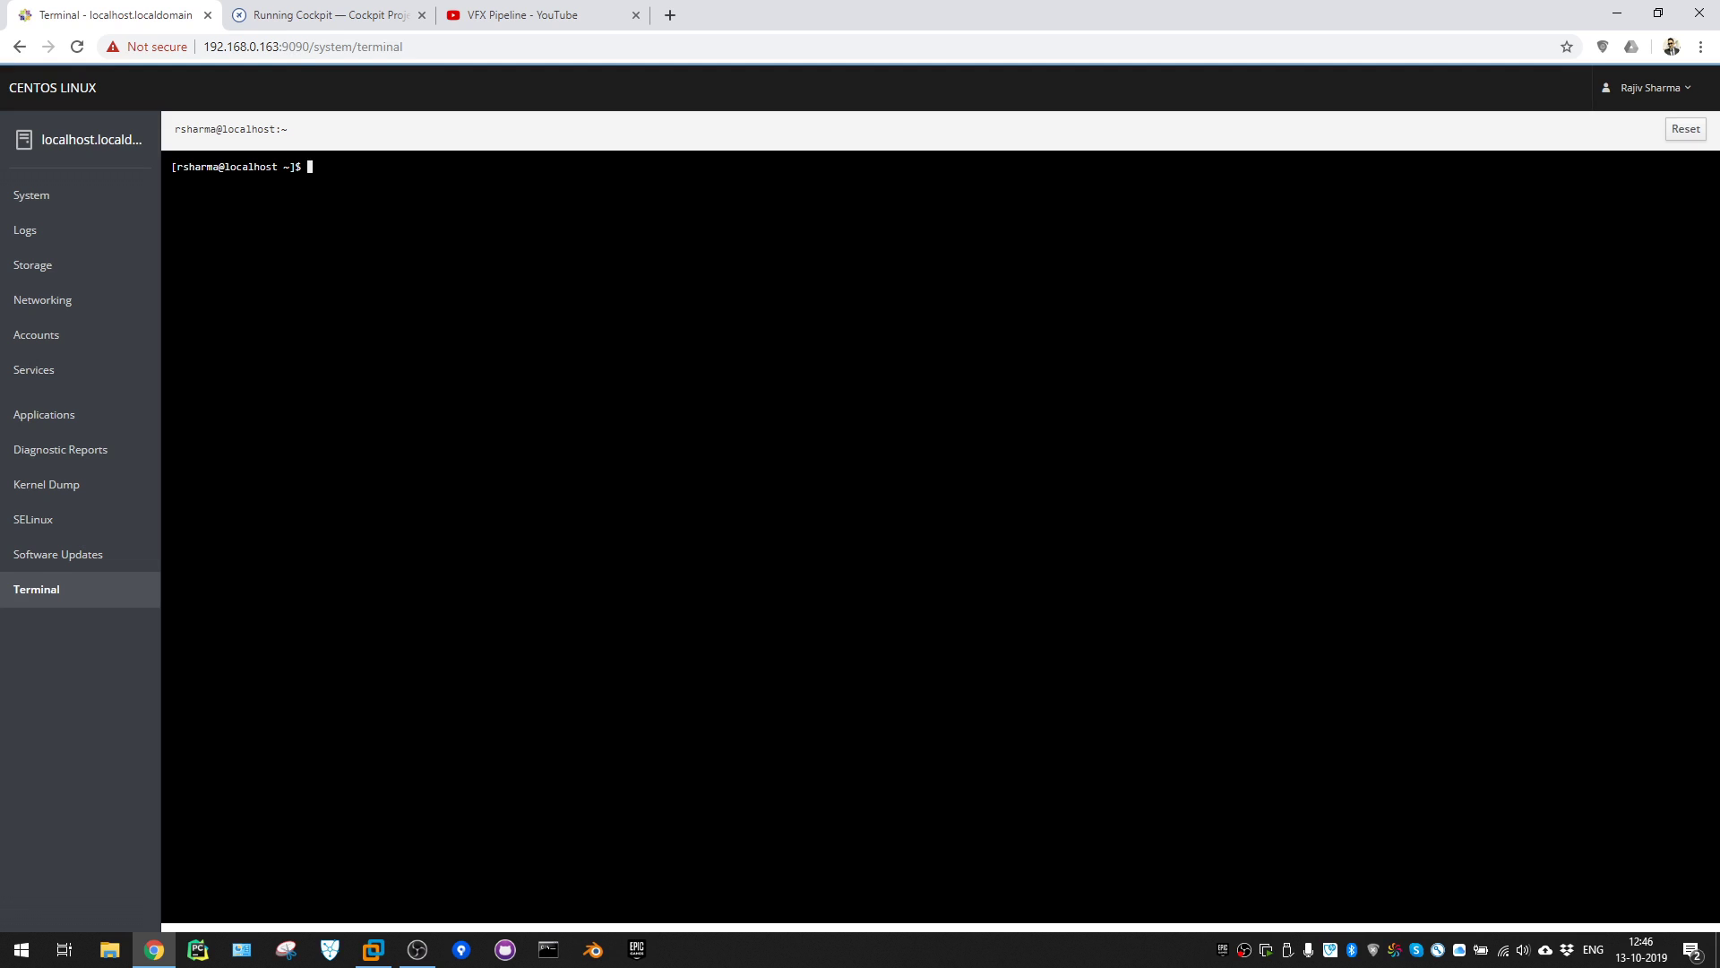
{"action": "type", "text": "su"}
{"action": "key", "text": "Return"}
{"action": "key", "text": "Return"}
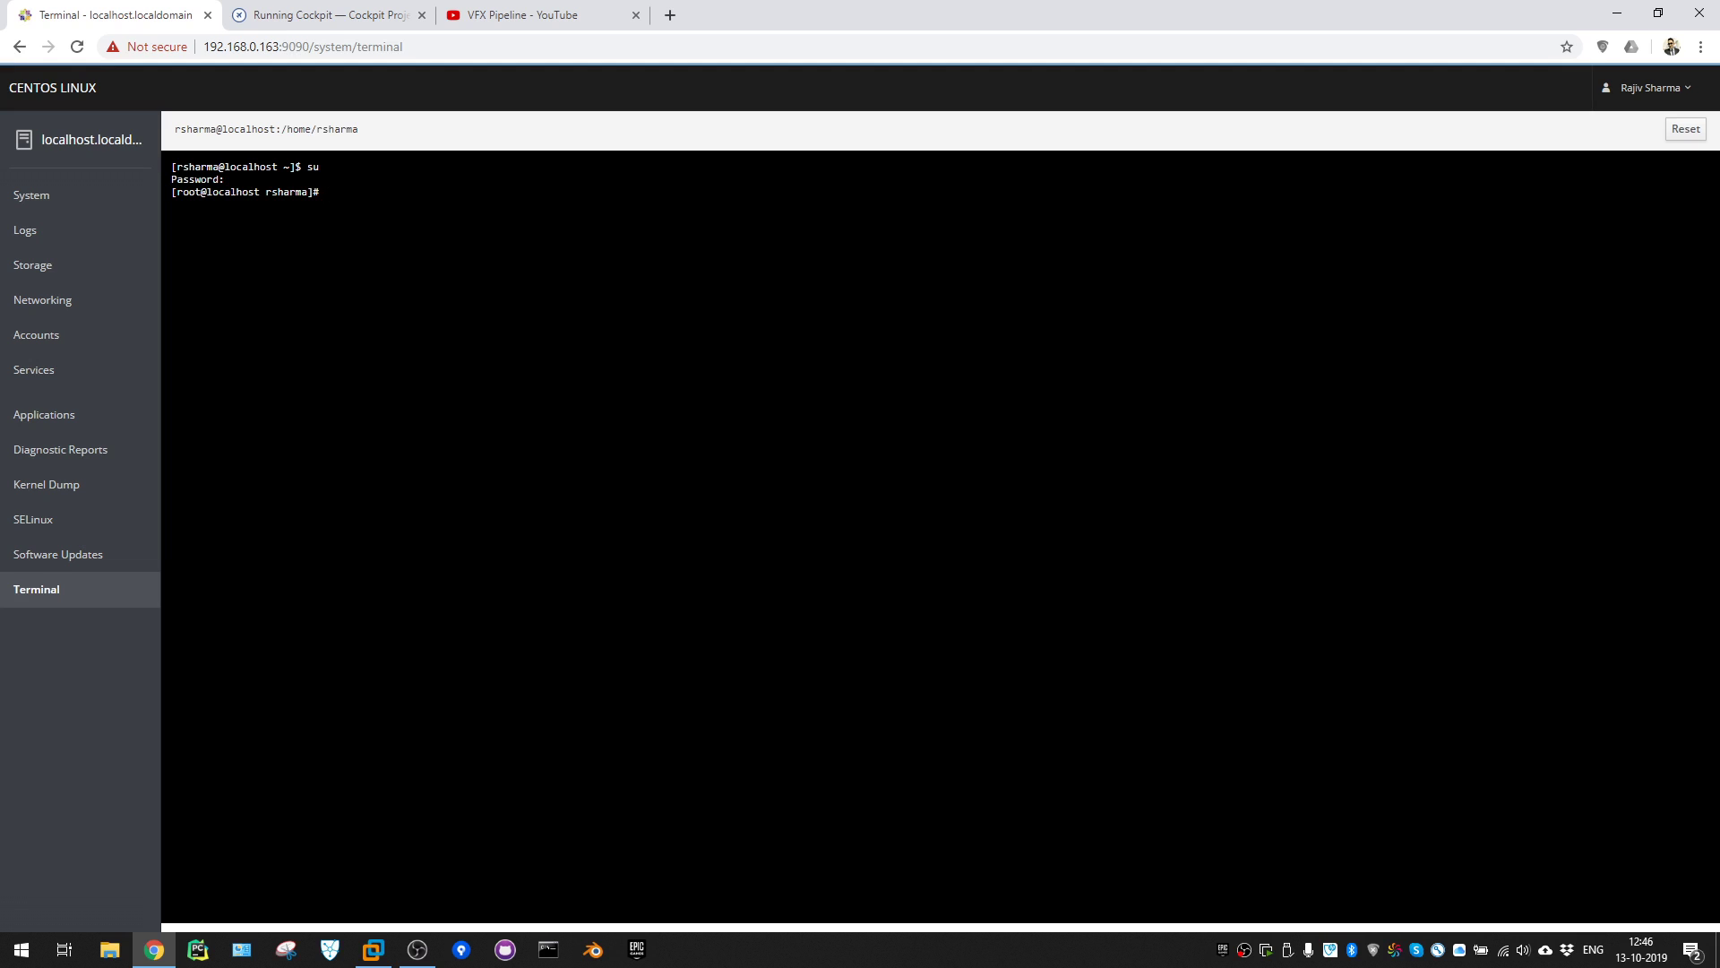
- Run top to view live processes, then suspend it with Ctrl+Z
{"action": "type", "text": "top"}
{"action": "key", "text": "Return"}
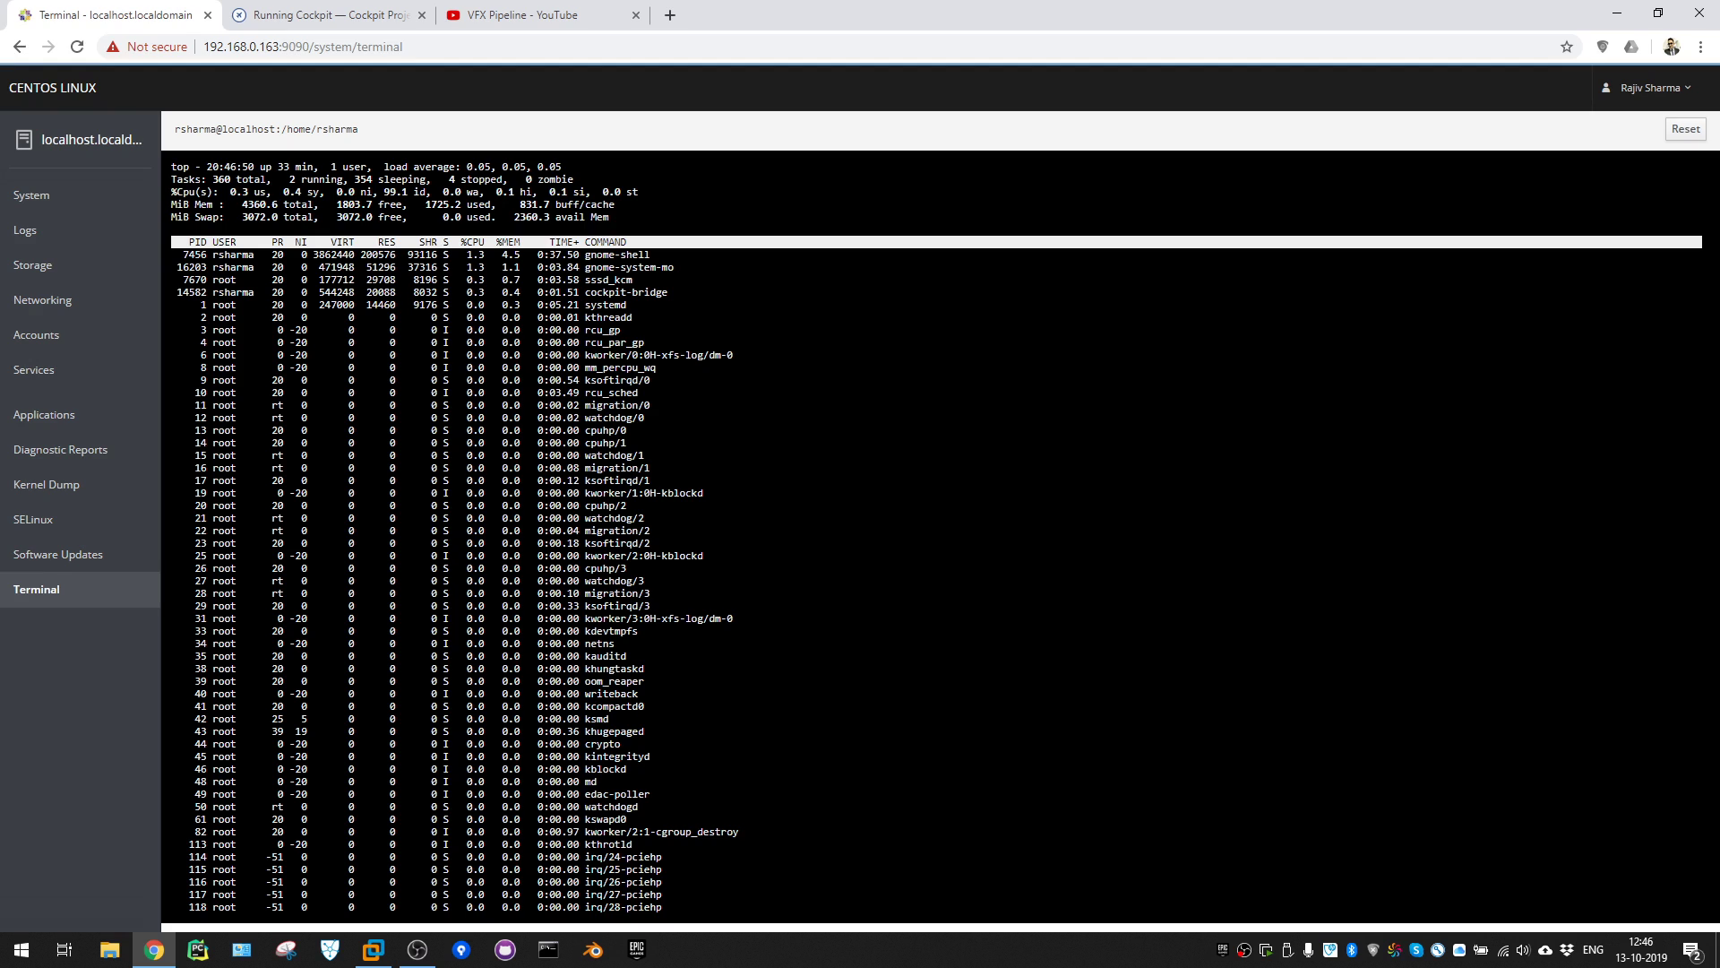
{"action": "key", "text": "ctrl+z"}
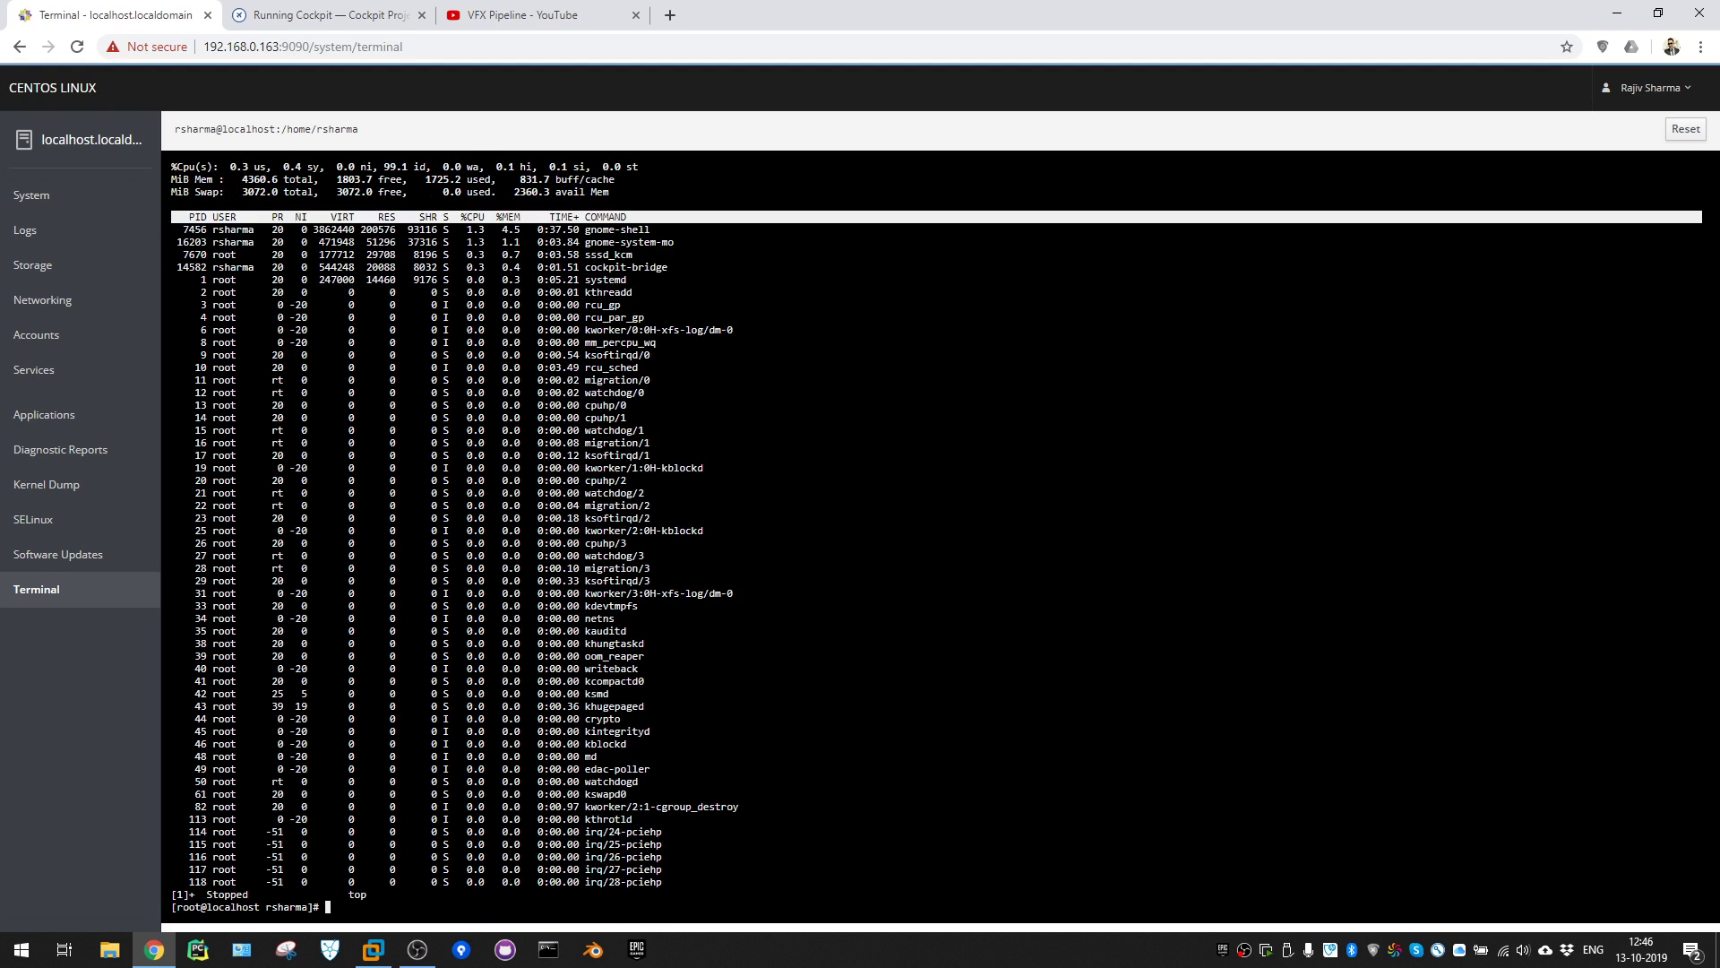
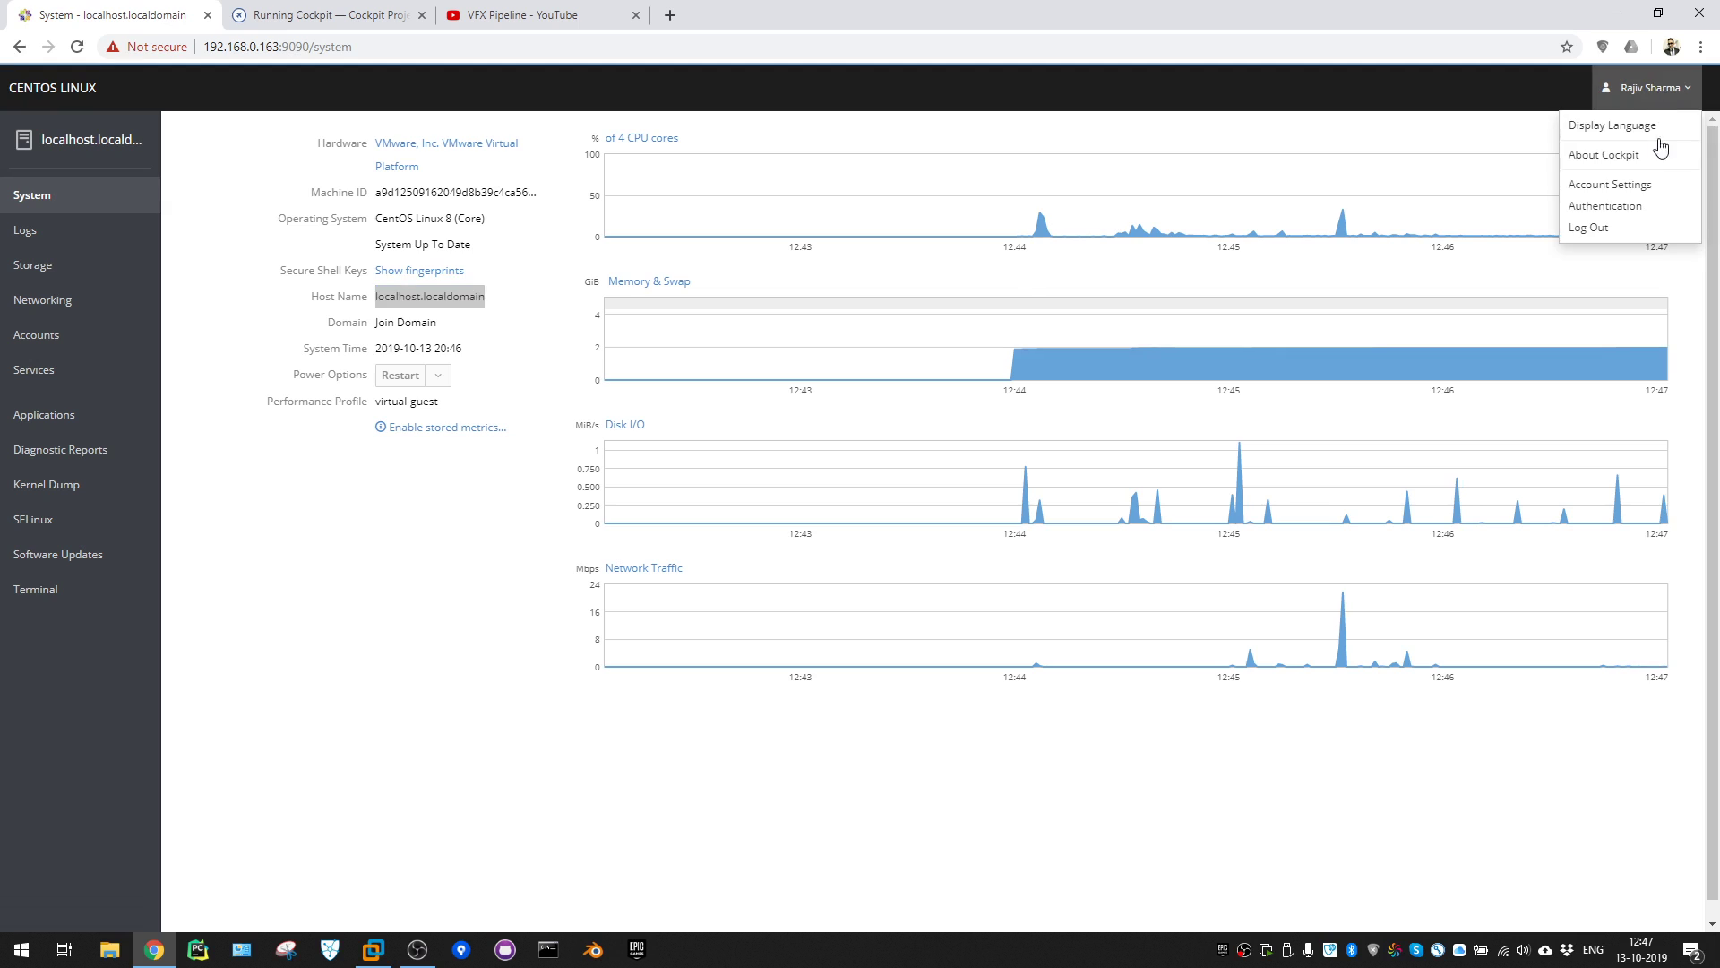
- Log out of Cockpit and sign back in as root with the account password
{"action": "left_click", "coordinate": [1581, 228]}
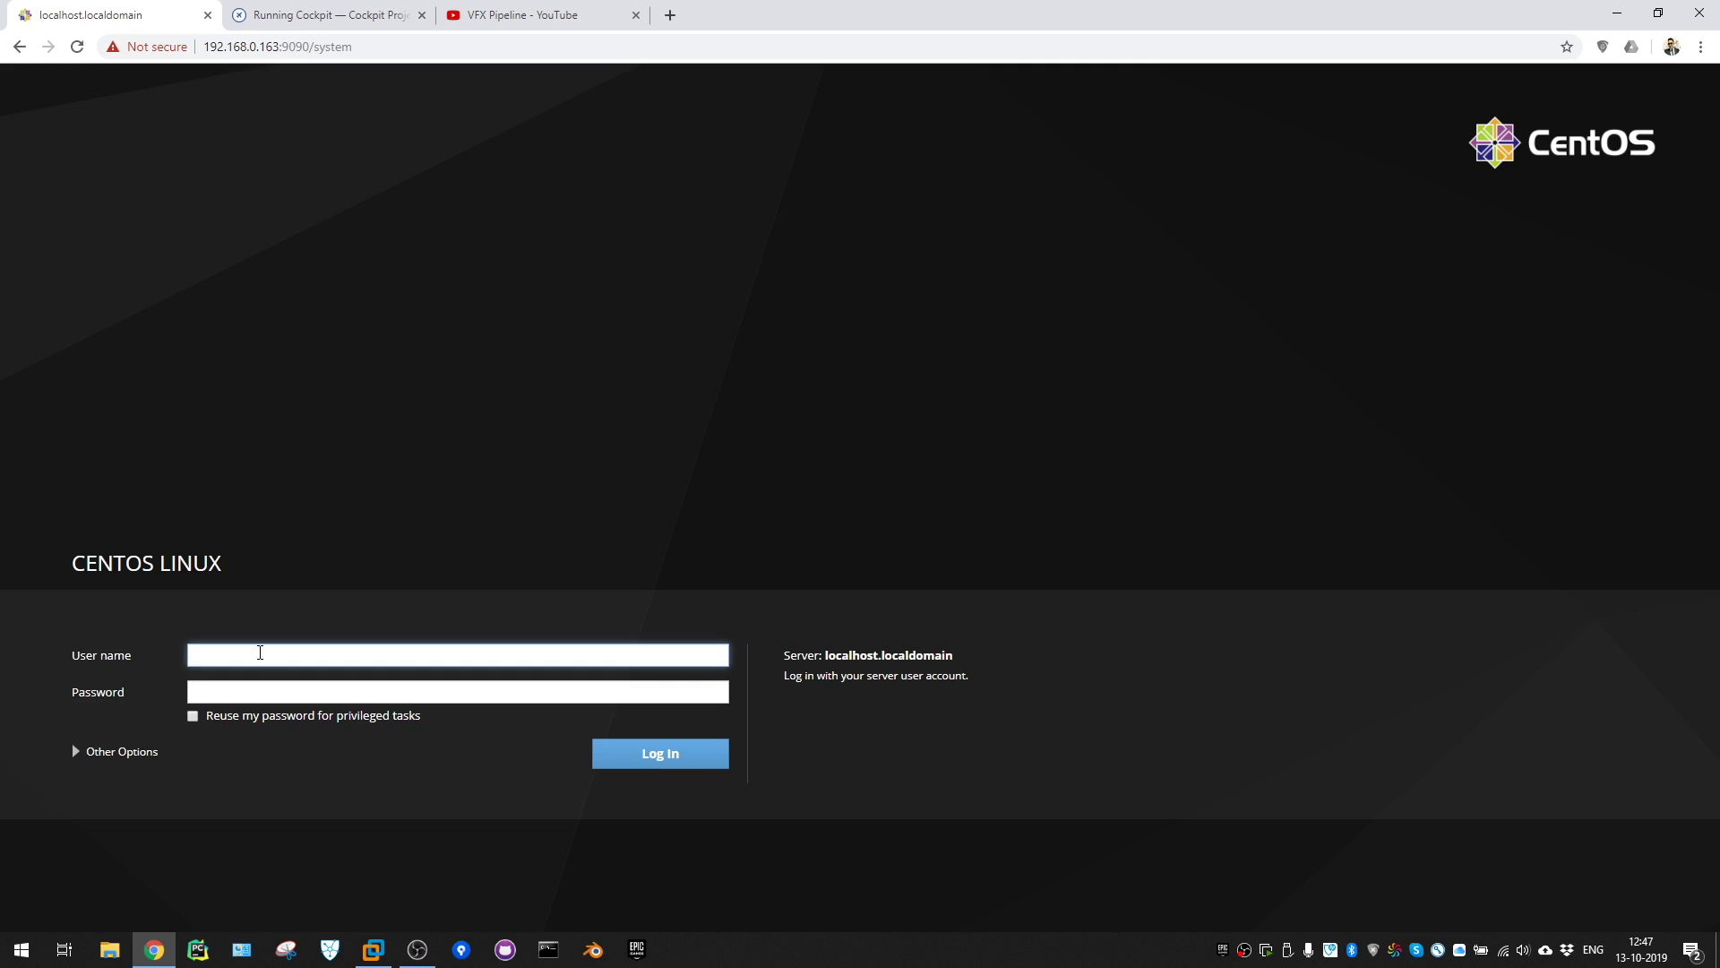
{"action": "key", "text": "Tab"}
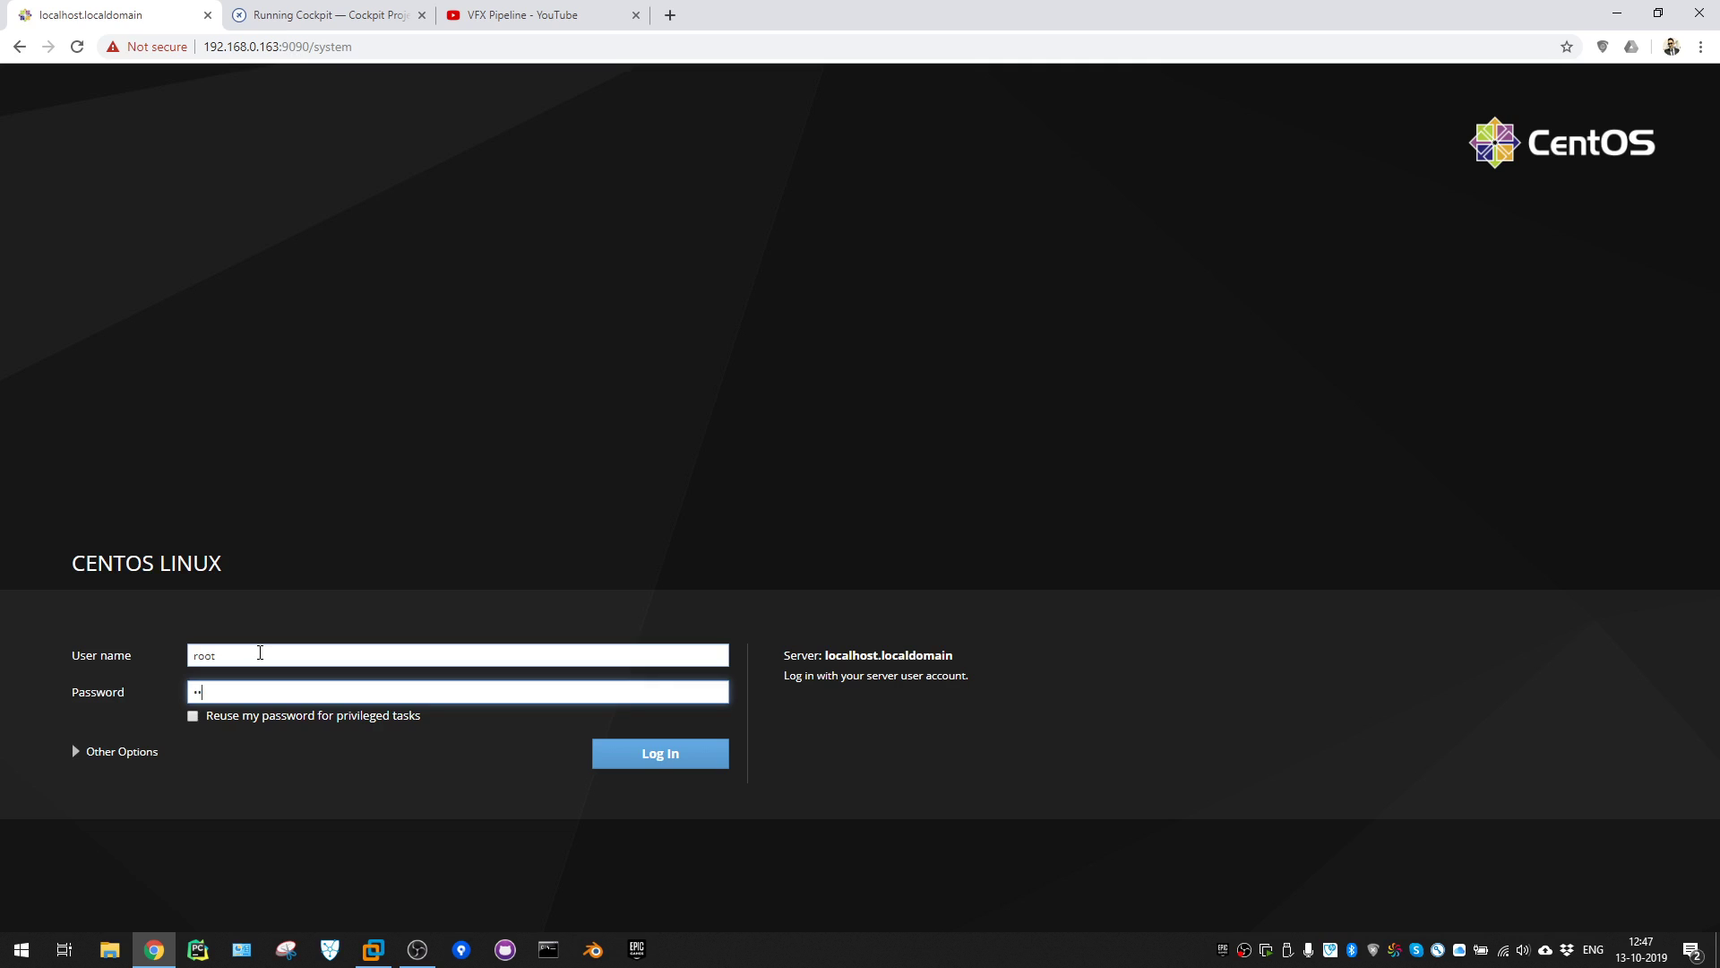
{"action": "left_click", "coordinate": [646, 759]}
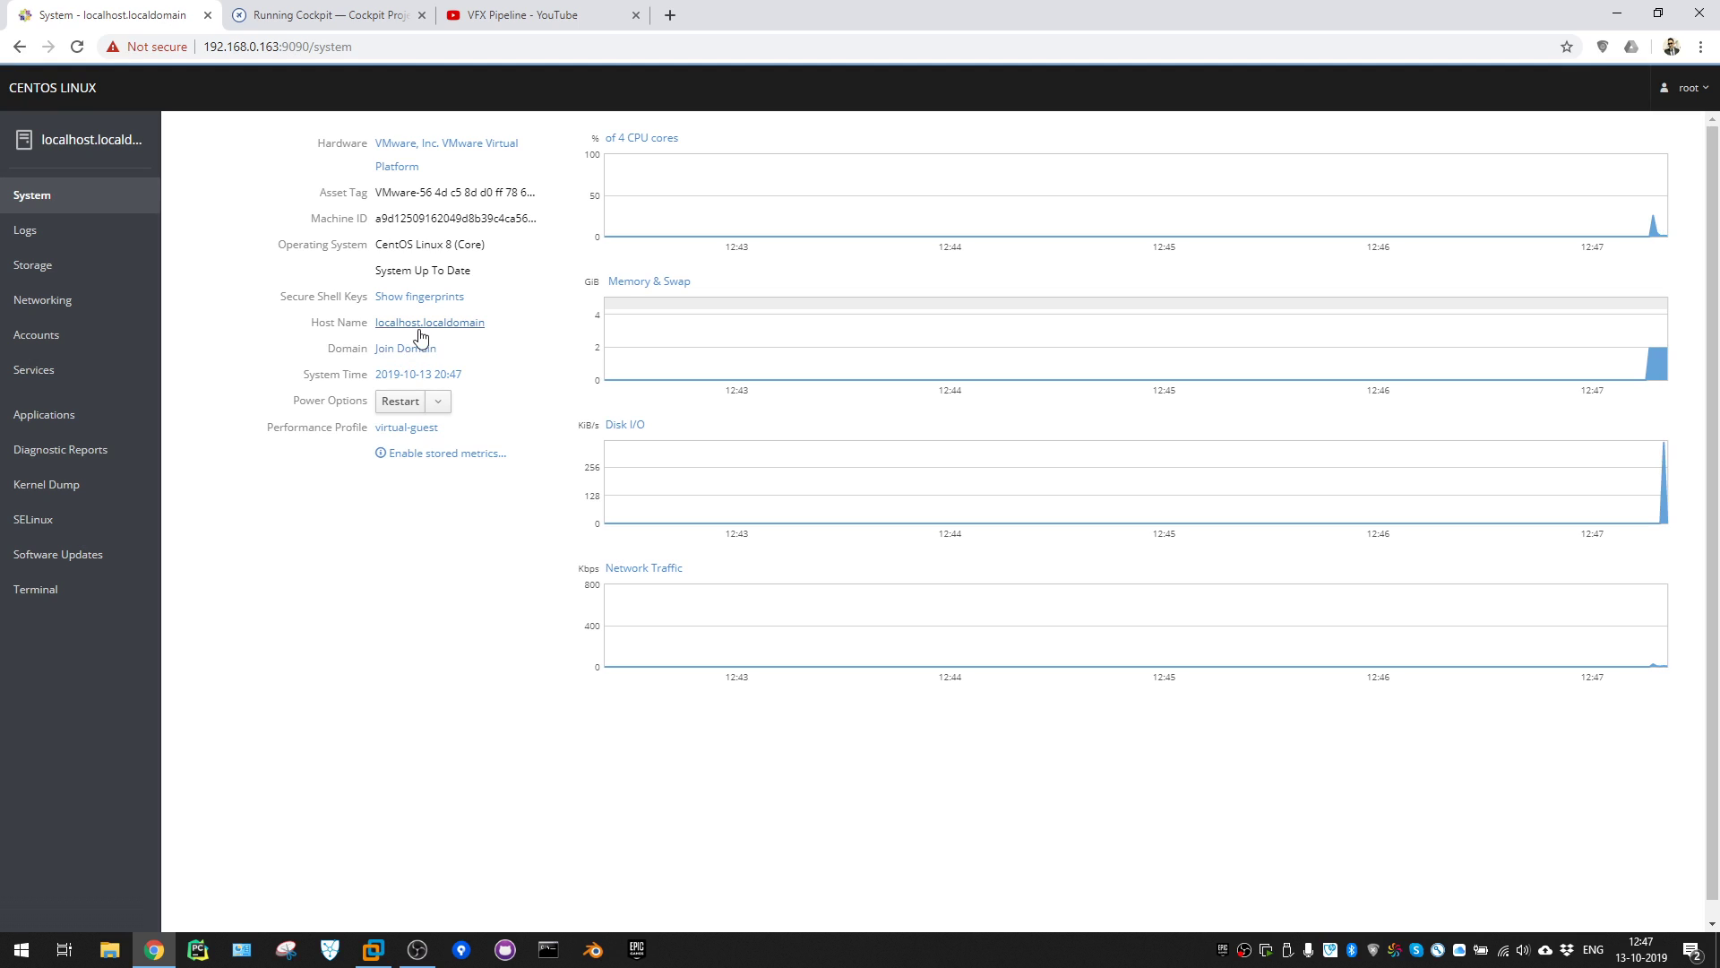
- Inspect the Real Host Name setting, cancel without changes, then go to the Terminal page
{"action": "left_click", "coordinate": [424, 324]}
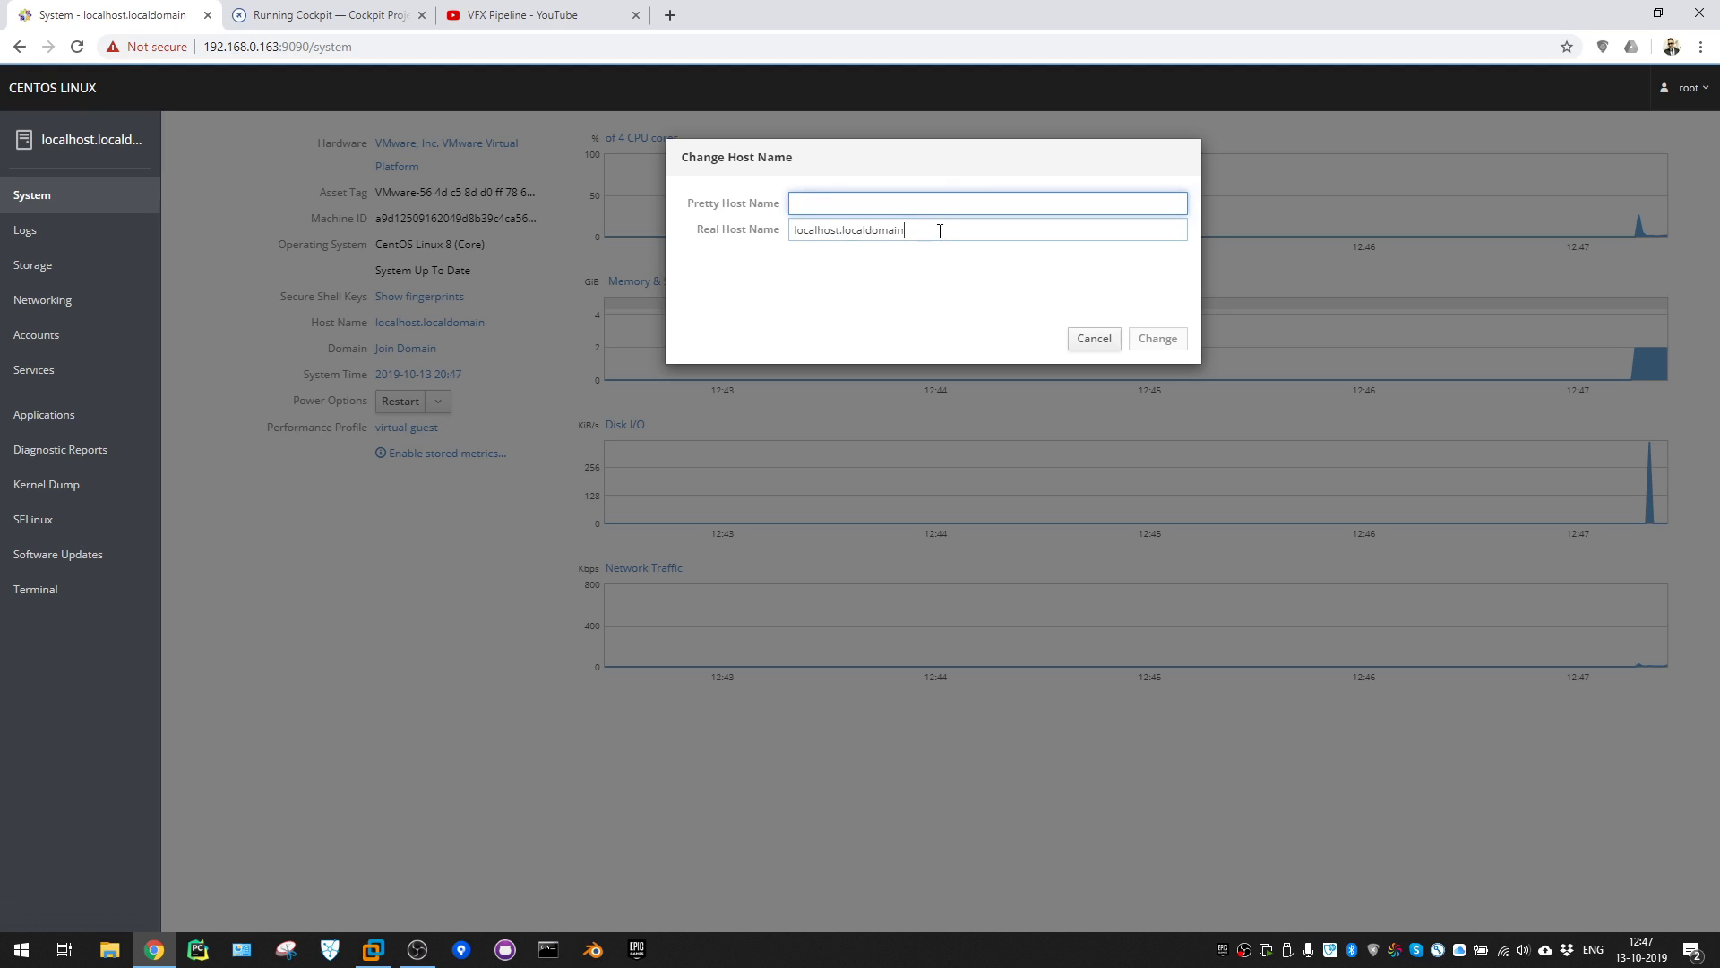
{"action": "key", "text": "Tab"}
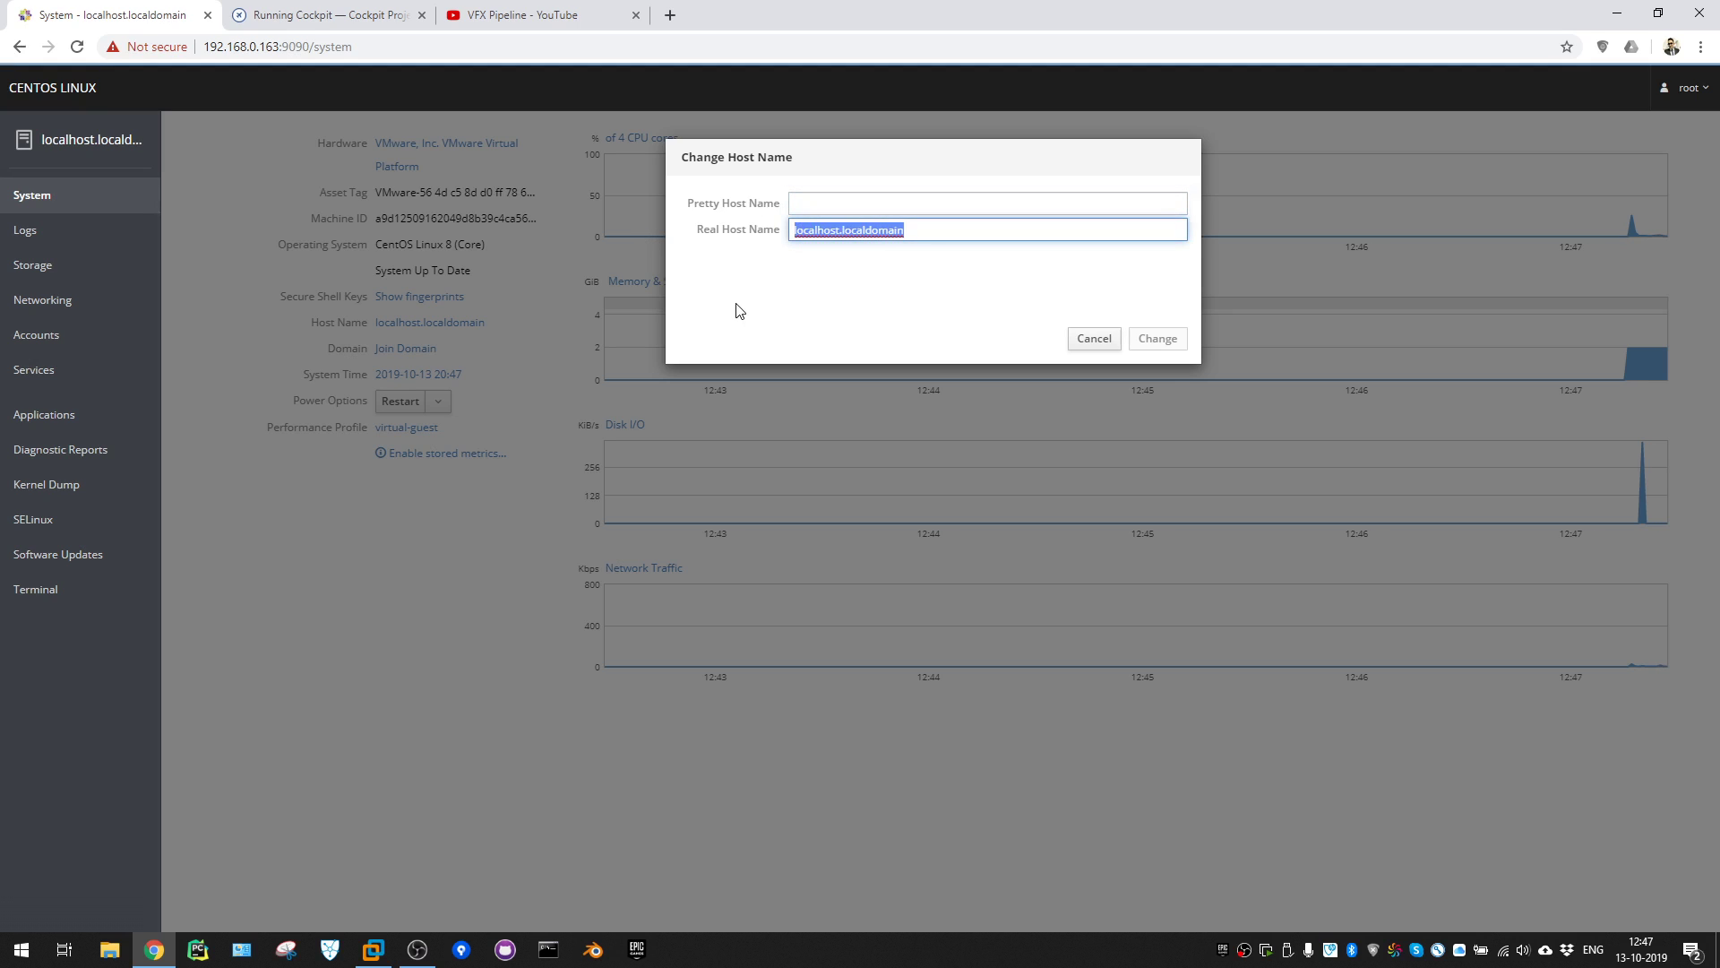
{"action": "left_click", "coordinate": [1095, 344]}
{"action": "left_click", "coordinate": [27, 591]}
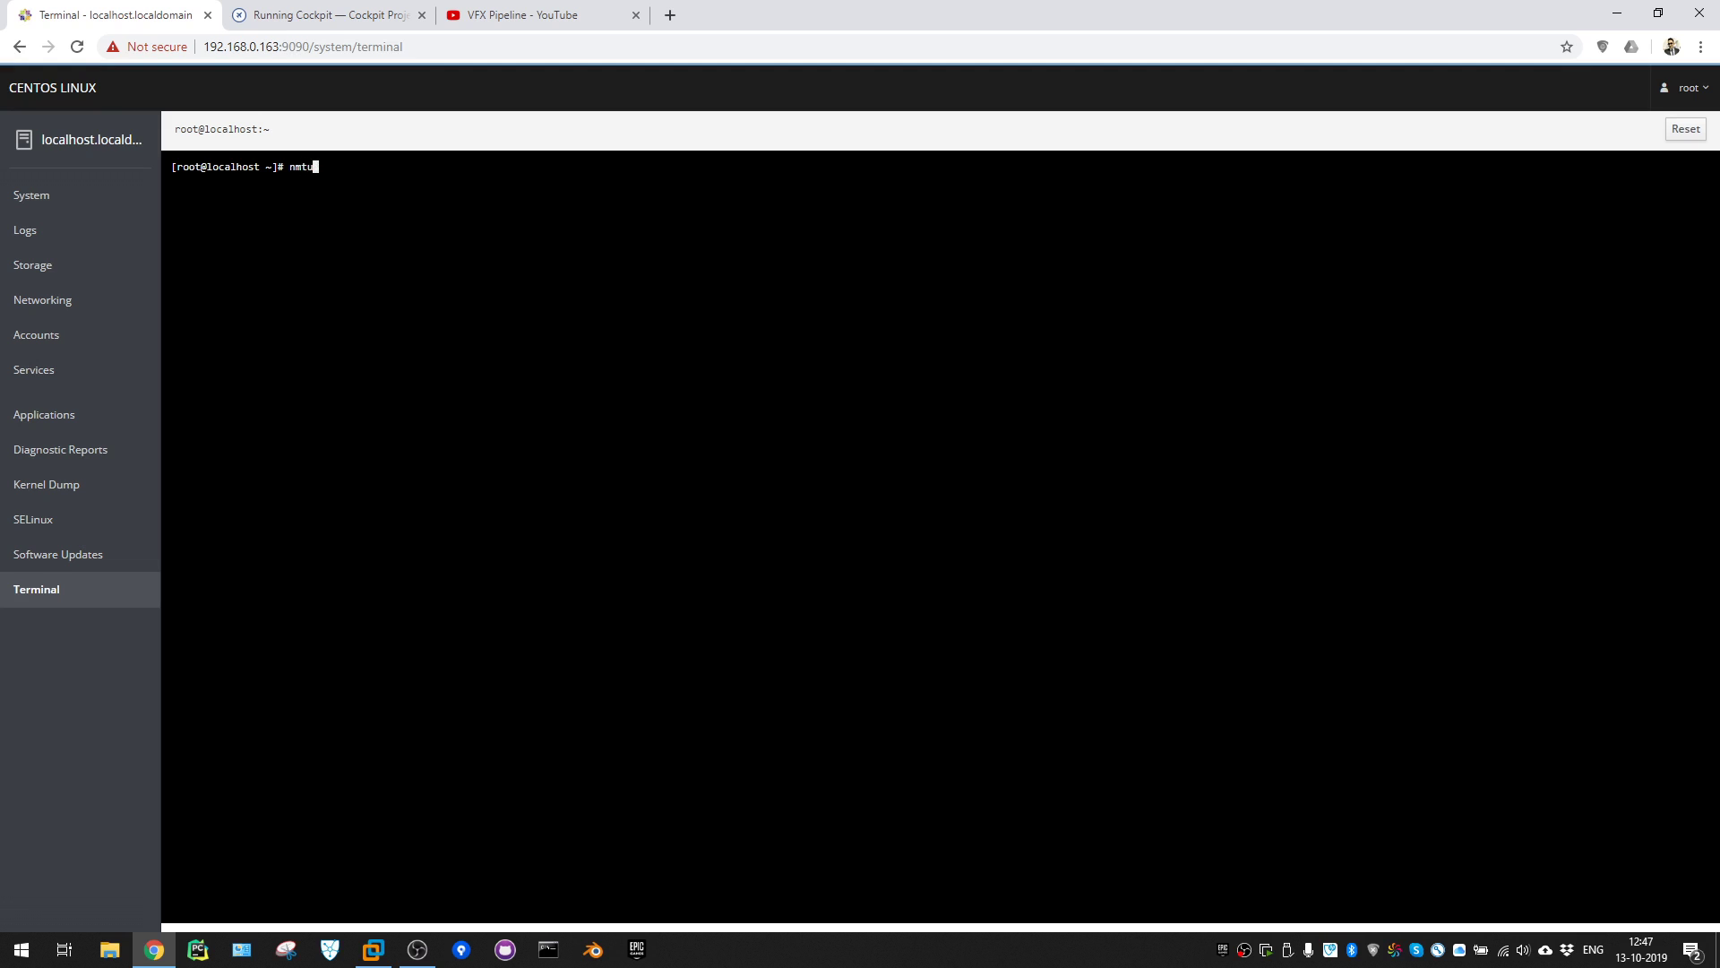
- Run nmtui, view its Set system hostname screen, suspend it with Ctrl+Z, and return to System
{"action": "key", "text": "Return"}
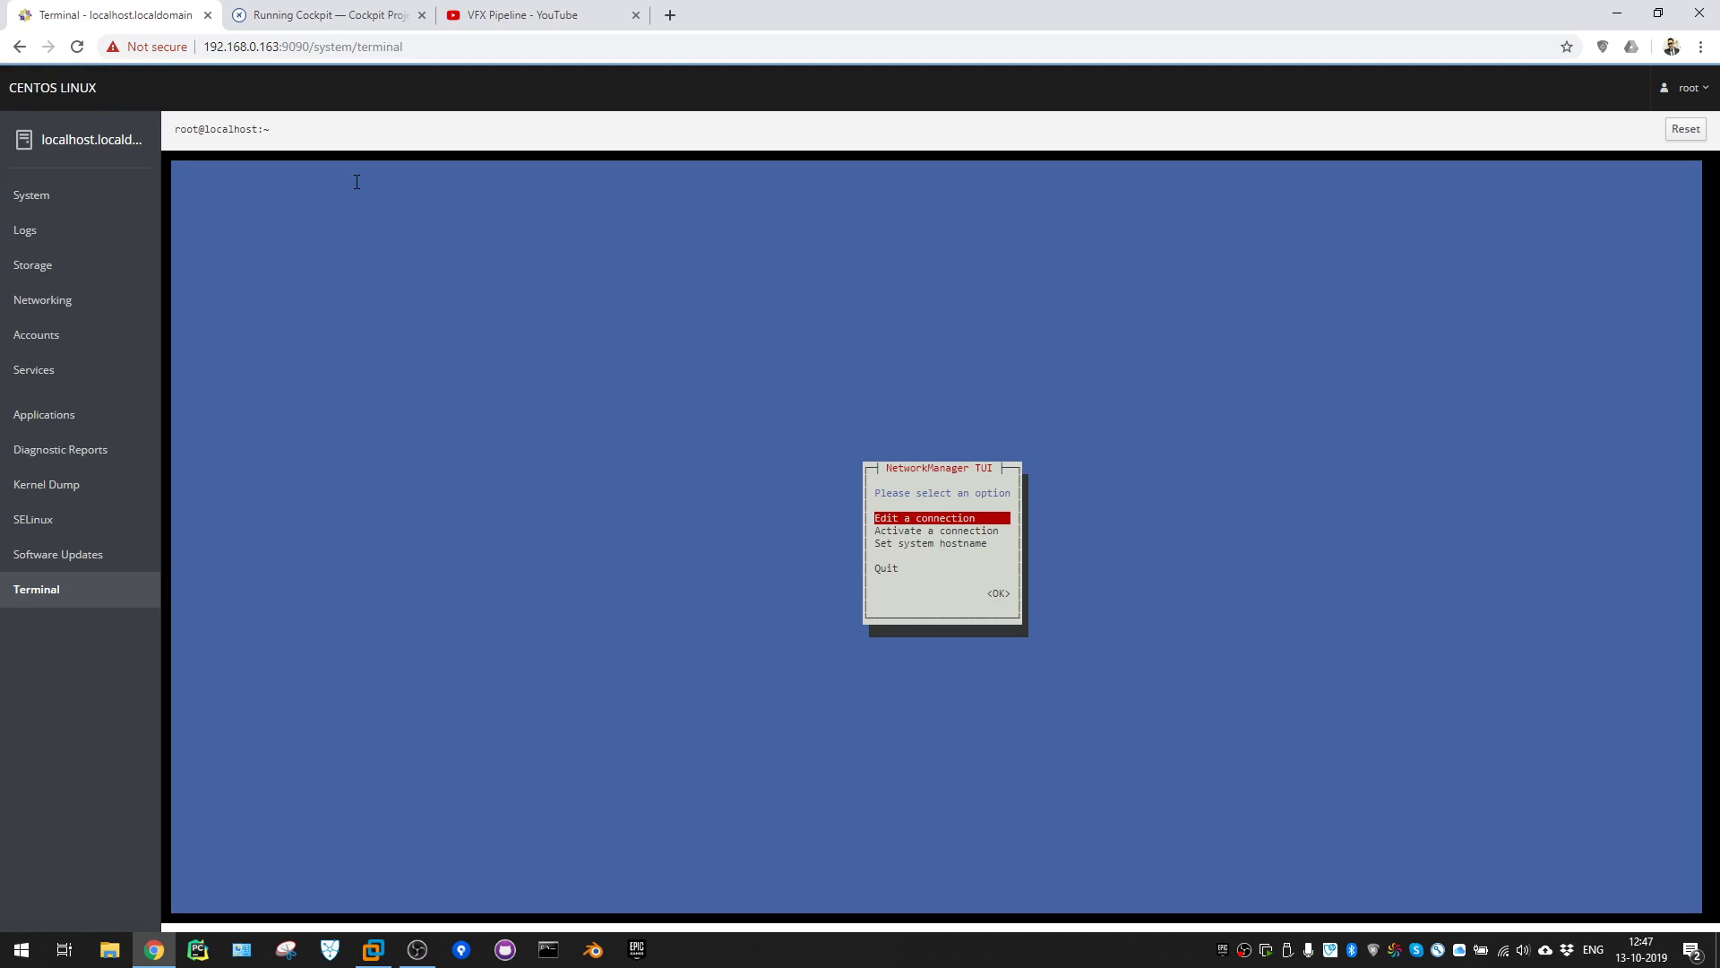
{"action": "key", "text": "Down"}
{"action": "key", "text": "Down"}
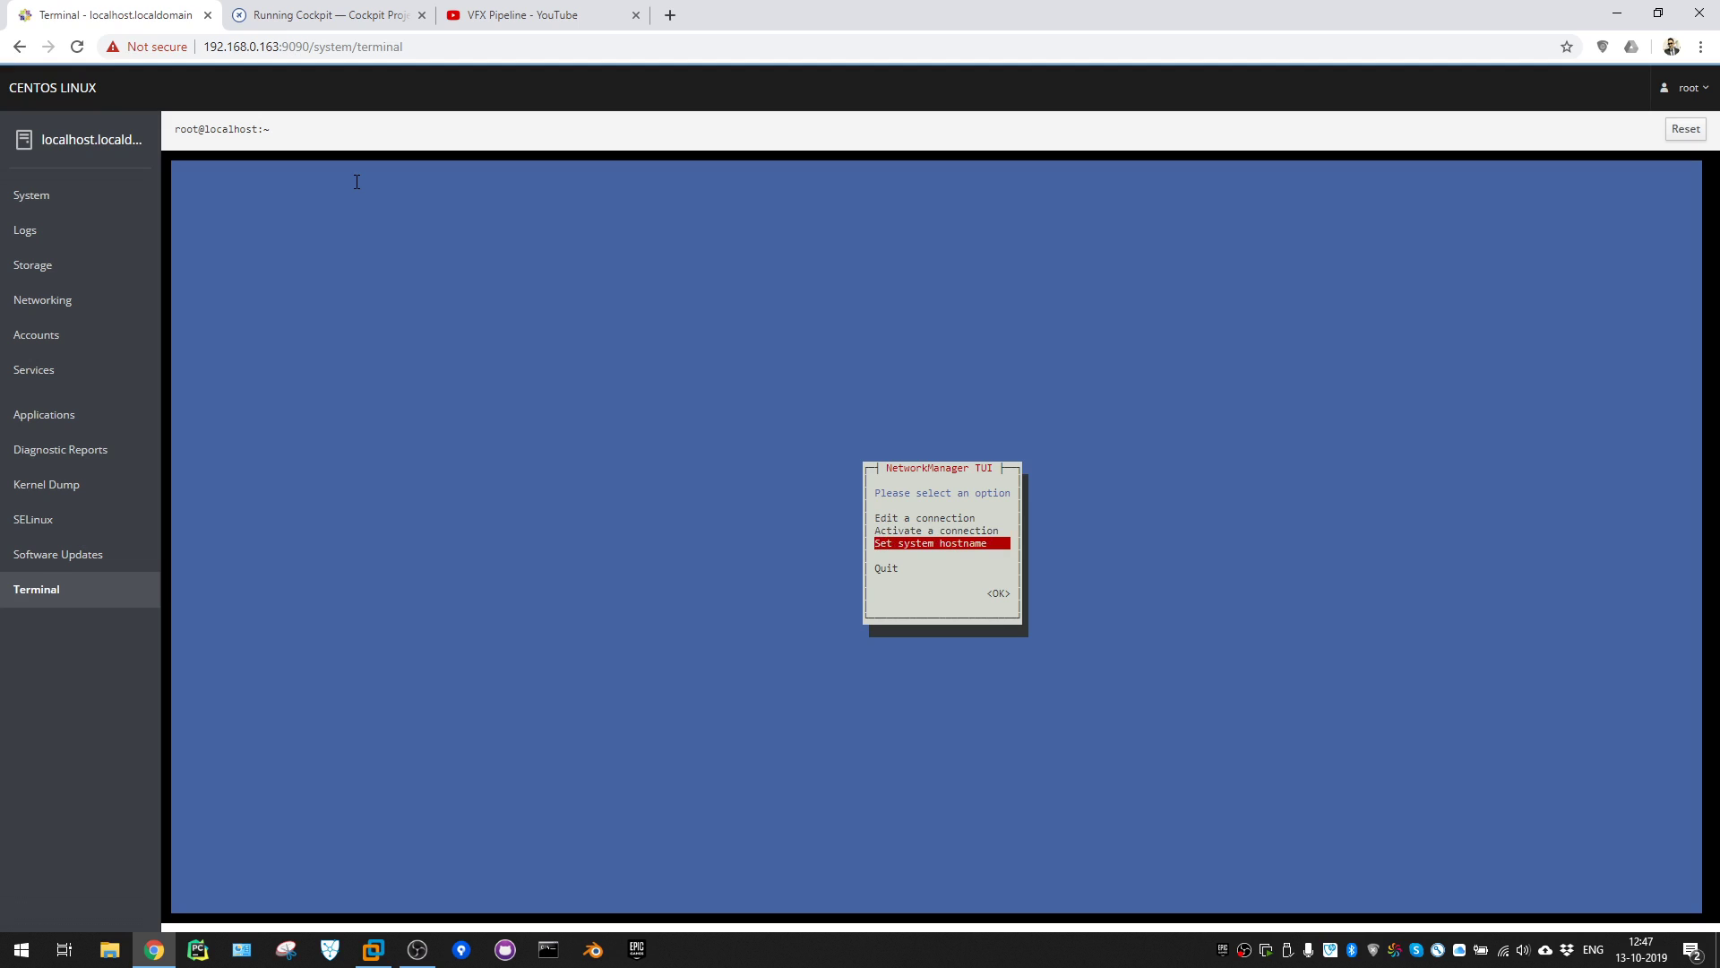
{"action": "key", "text": "Return"}
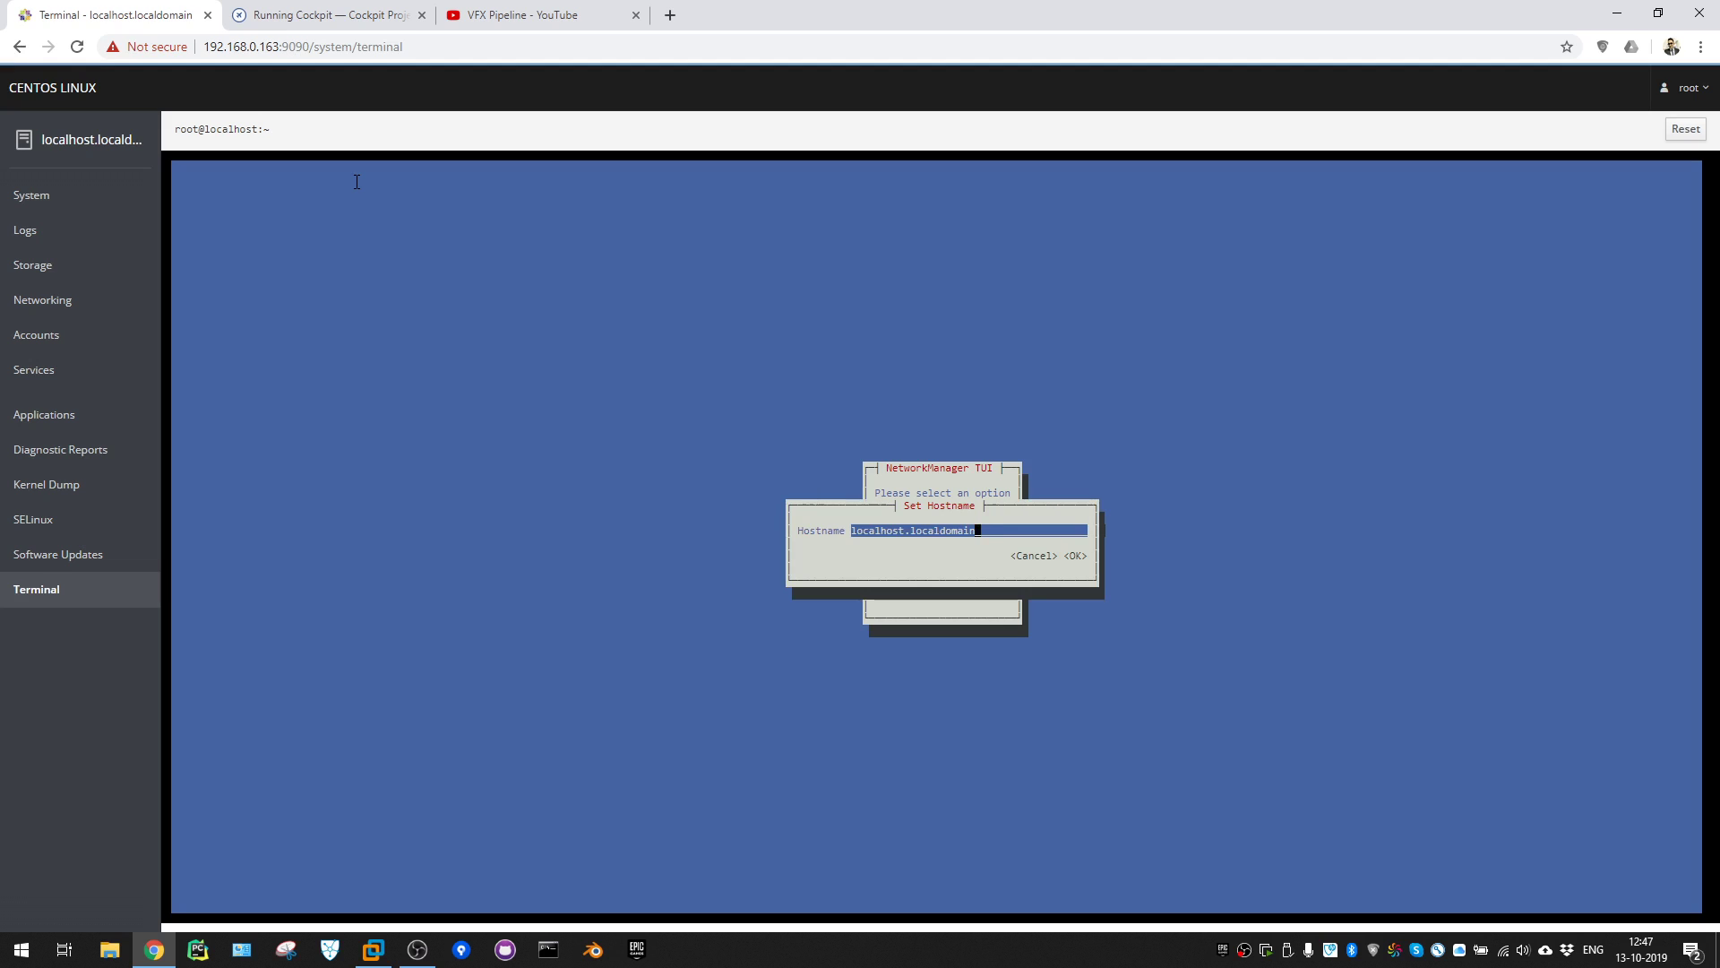
{"action": "key", "text": "ctrl+z"}
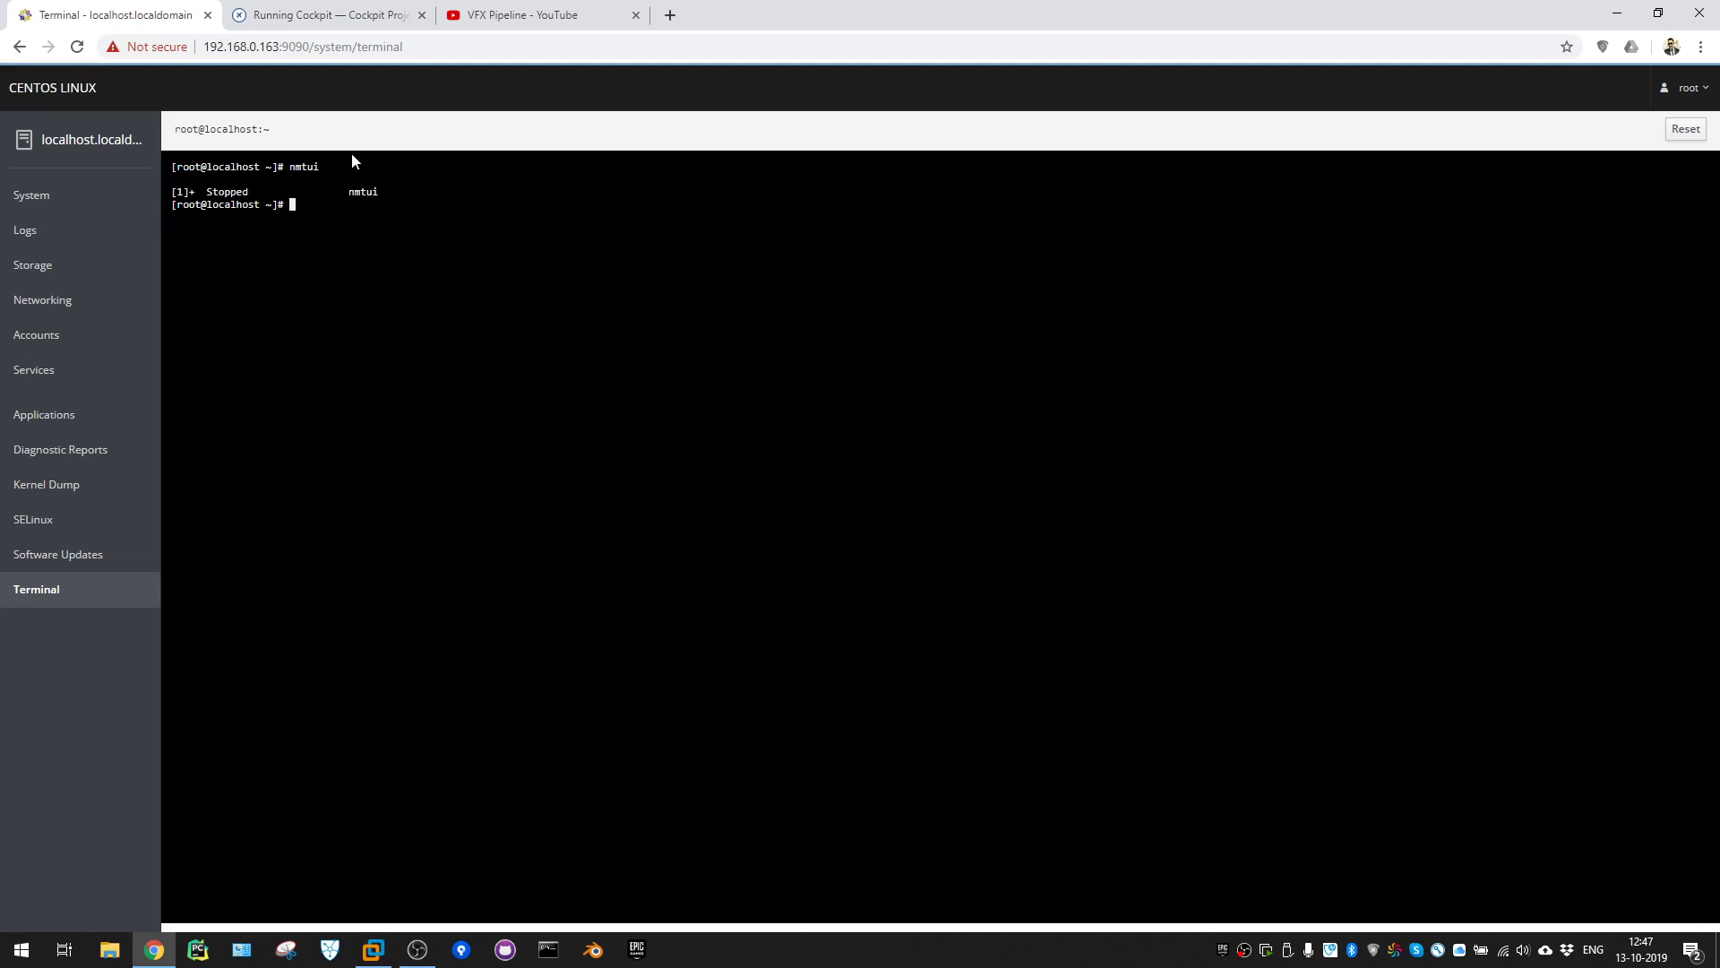
{"action": "left_click", "coordinate": [78, 195]}
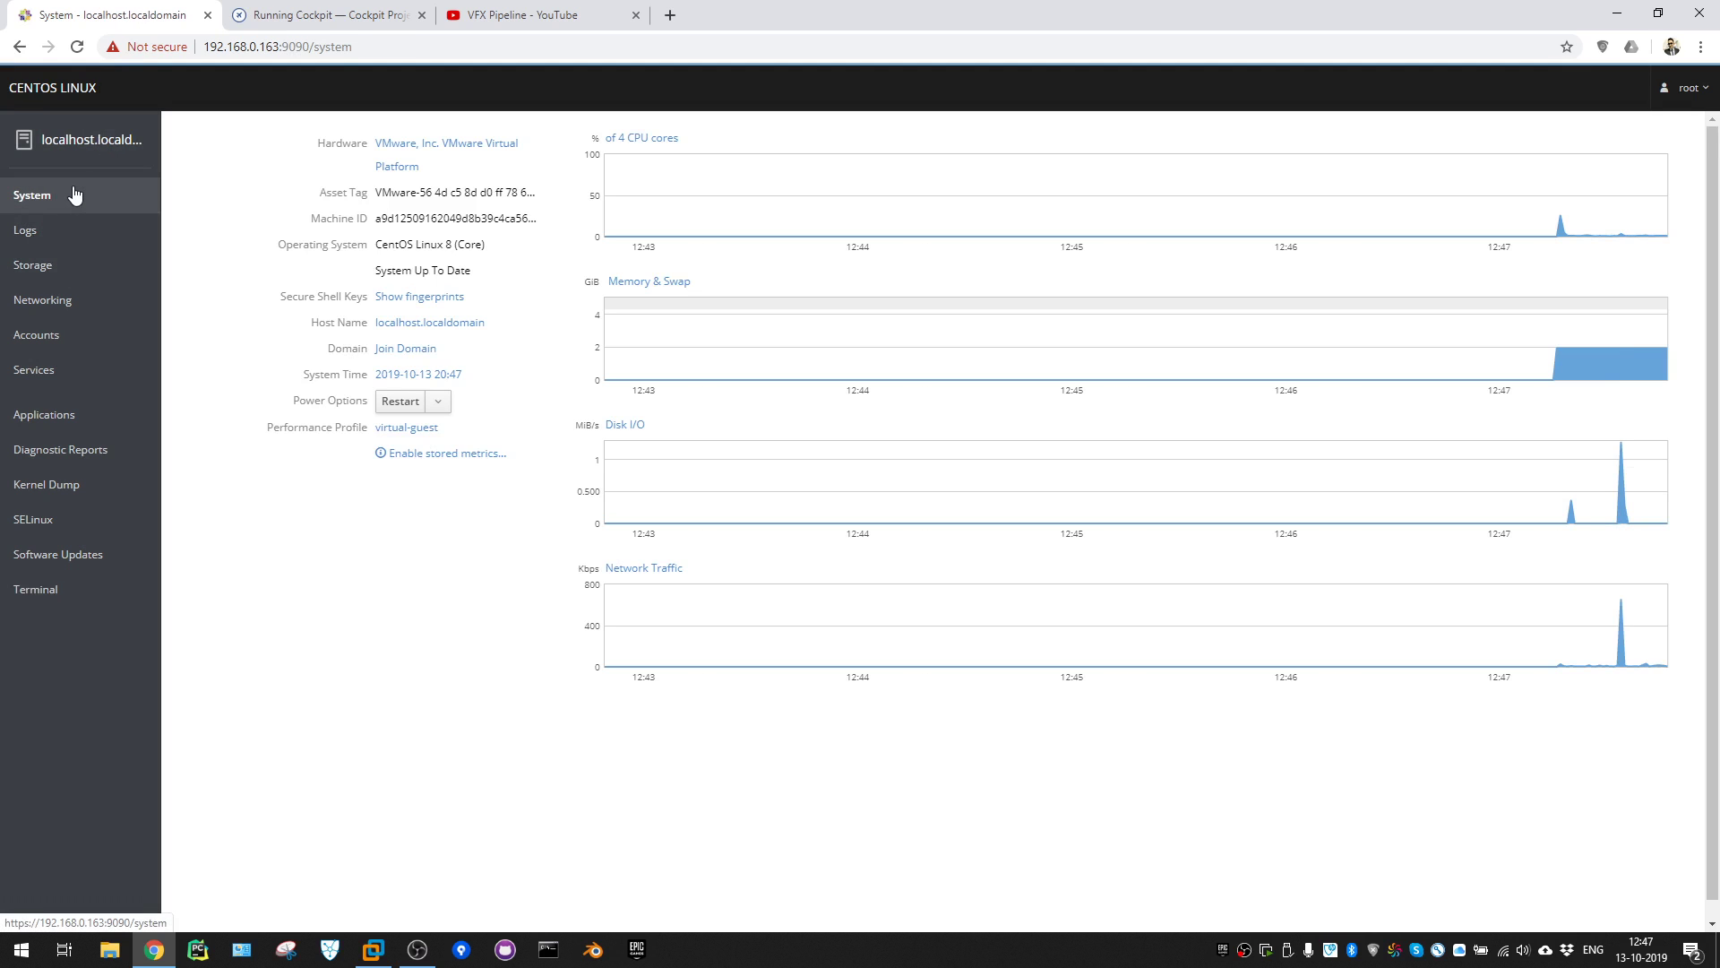
- Change the Real Host Name to centos8, copy it into Pretty Host Name, and apply
{"action": "left_click", "coordinate": [445, 332]}
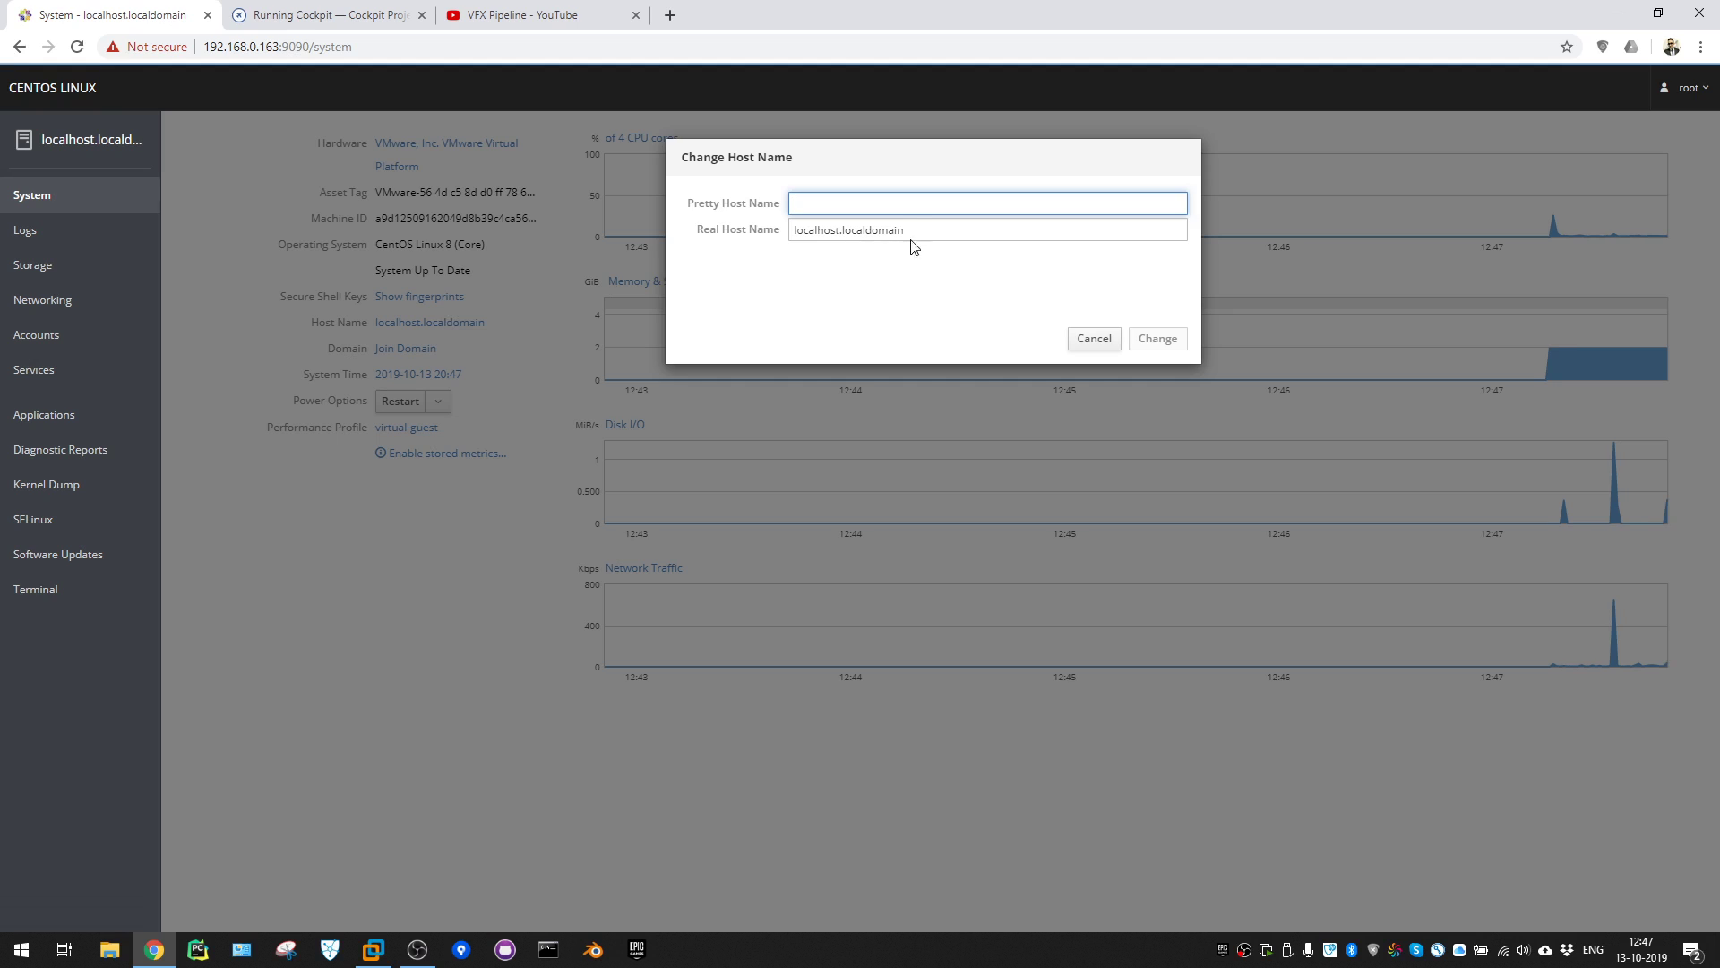
{"action": "key", "text": "Tab"}
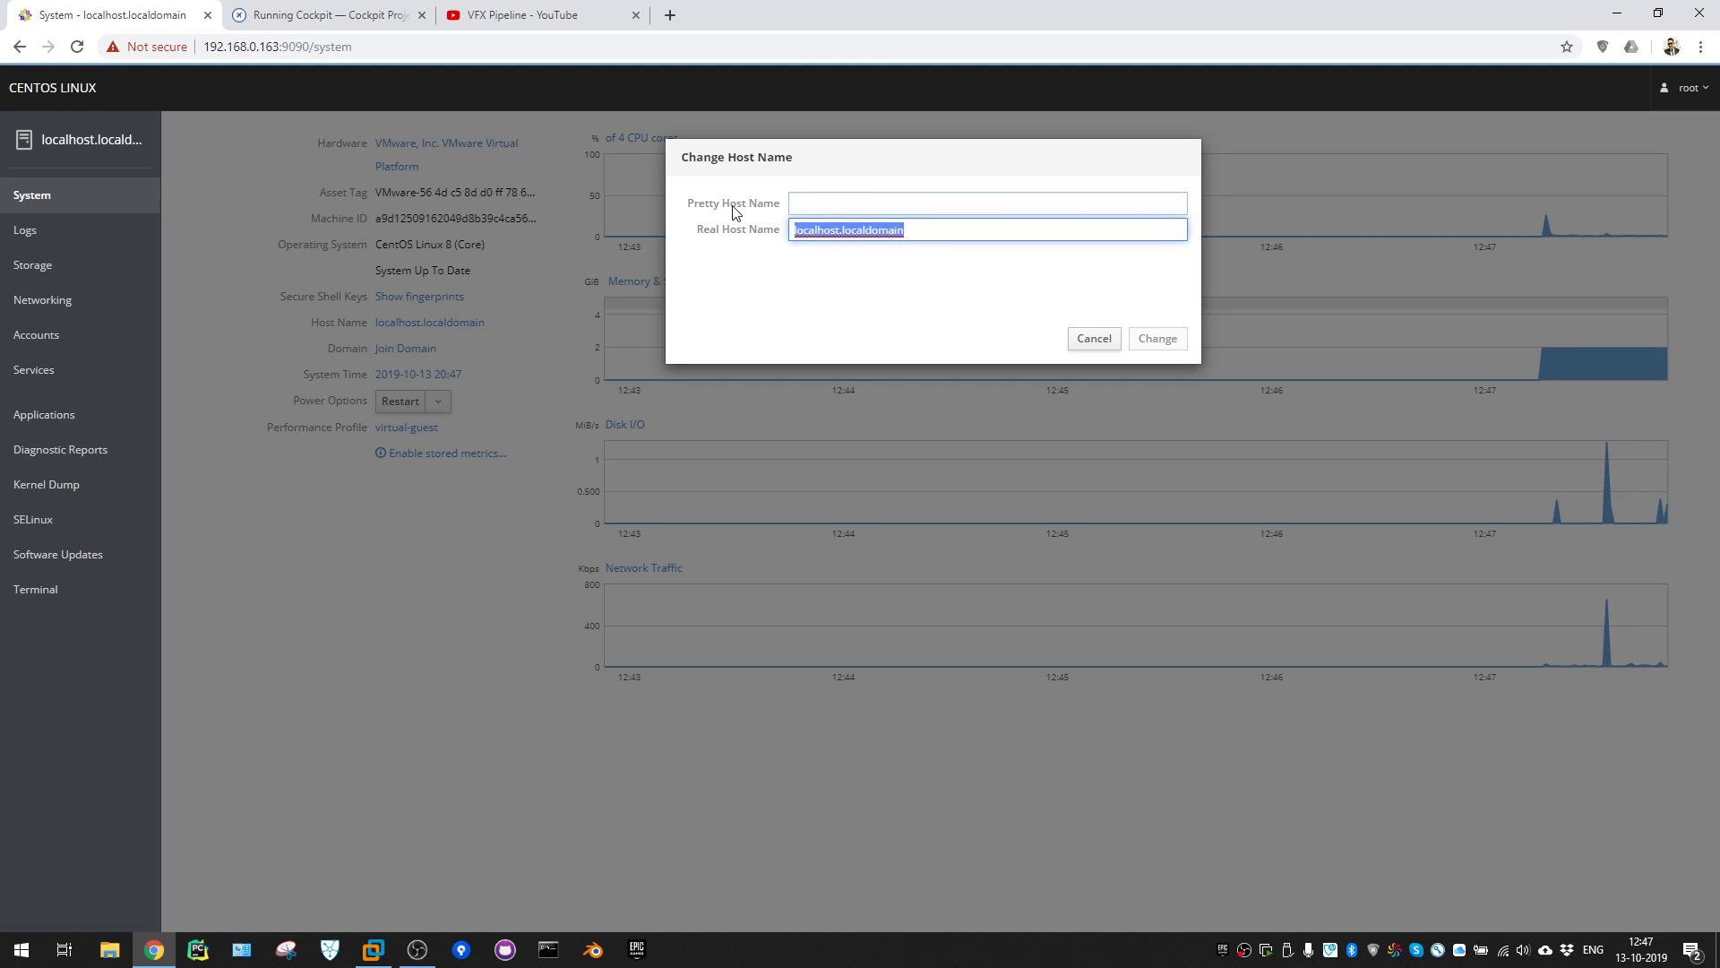
{"action": "type", "text": "centos8"}
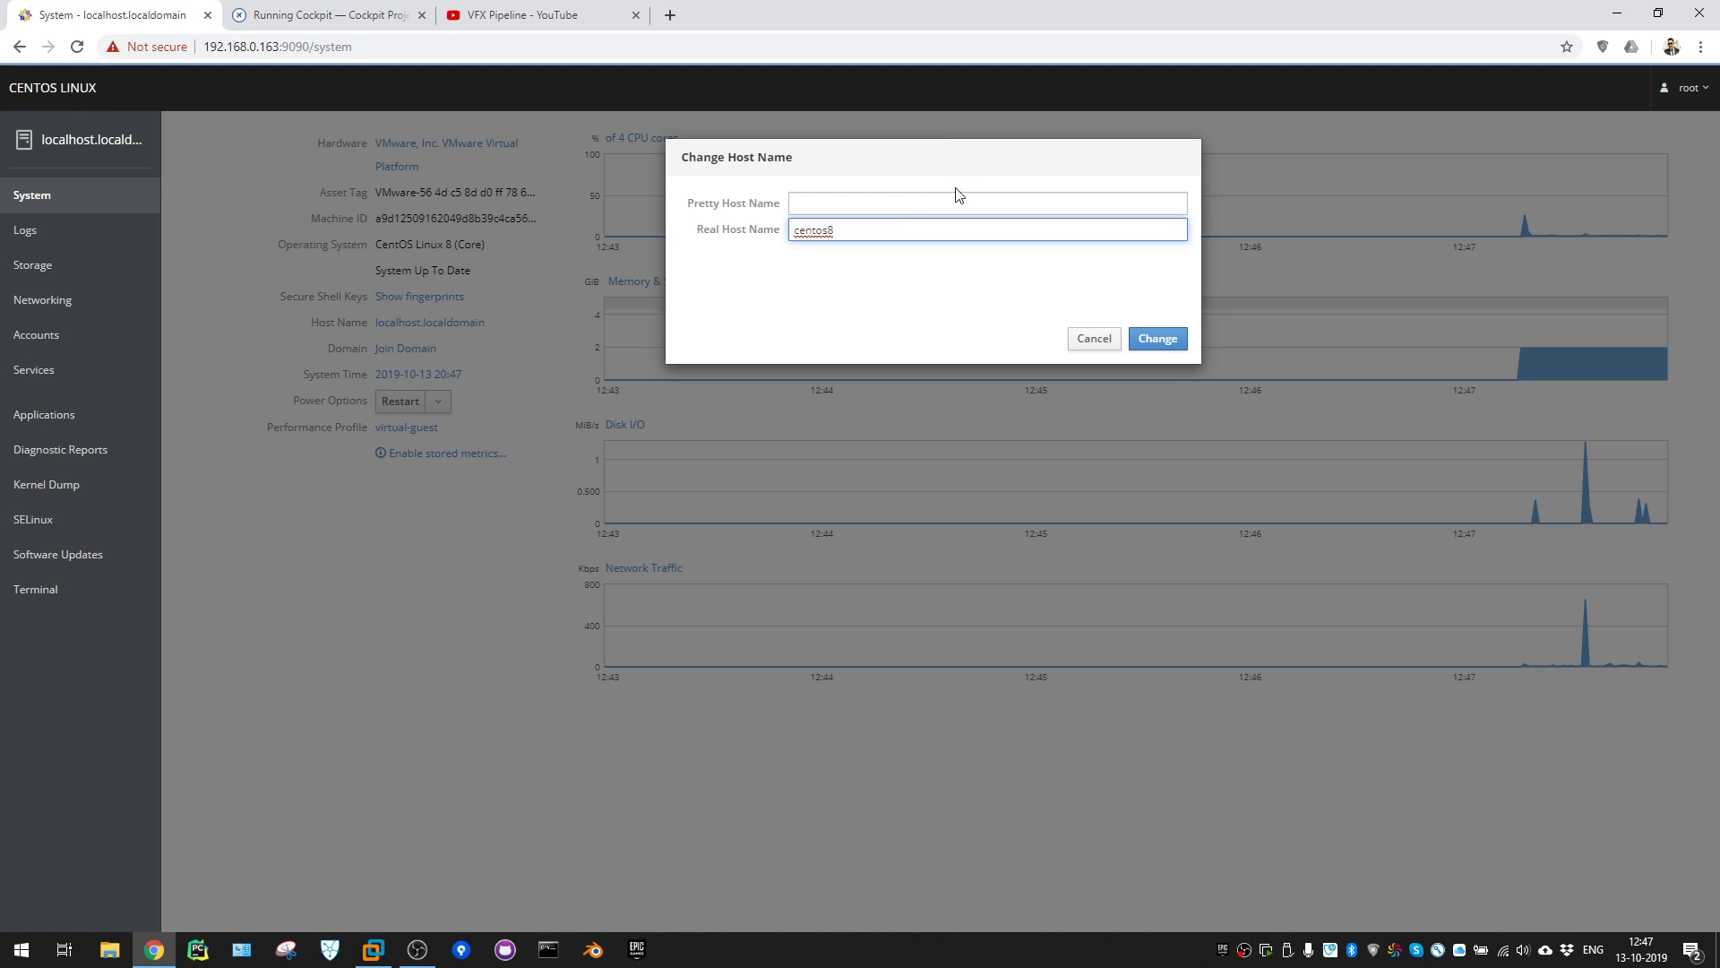
{"action": "left_click_drag", "start_coordinate": [870, 228], "coordinate": [727, 215]}
{"action": "key", "text": "ctrl+c"}
{"action": "left_click", "coordinate": [836, 204]}
{"action": "key", "text": "ctrl+v"}
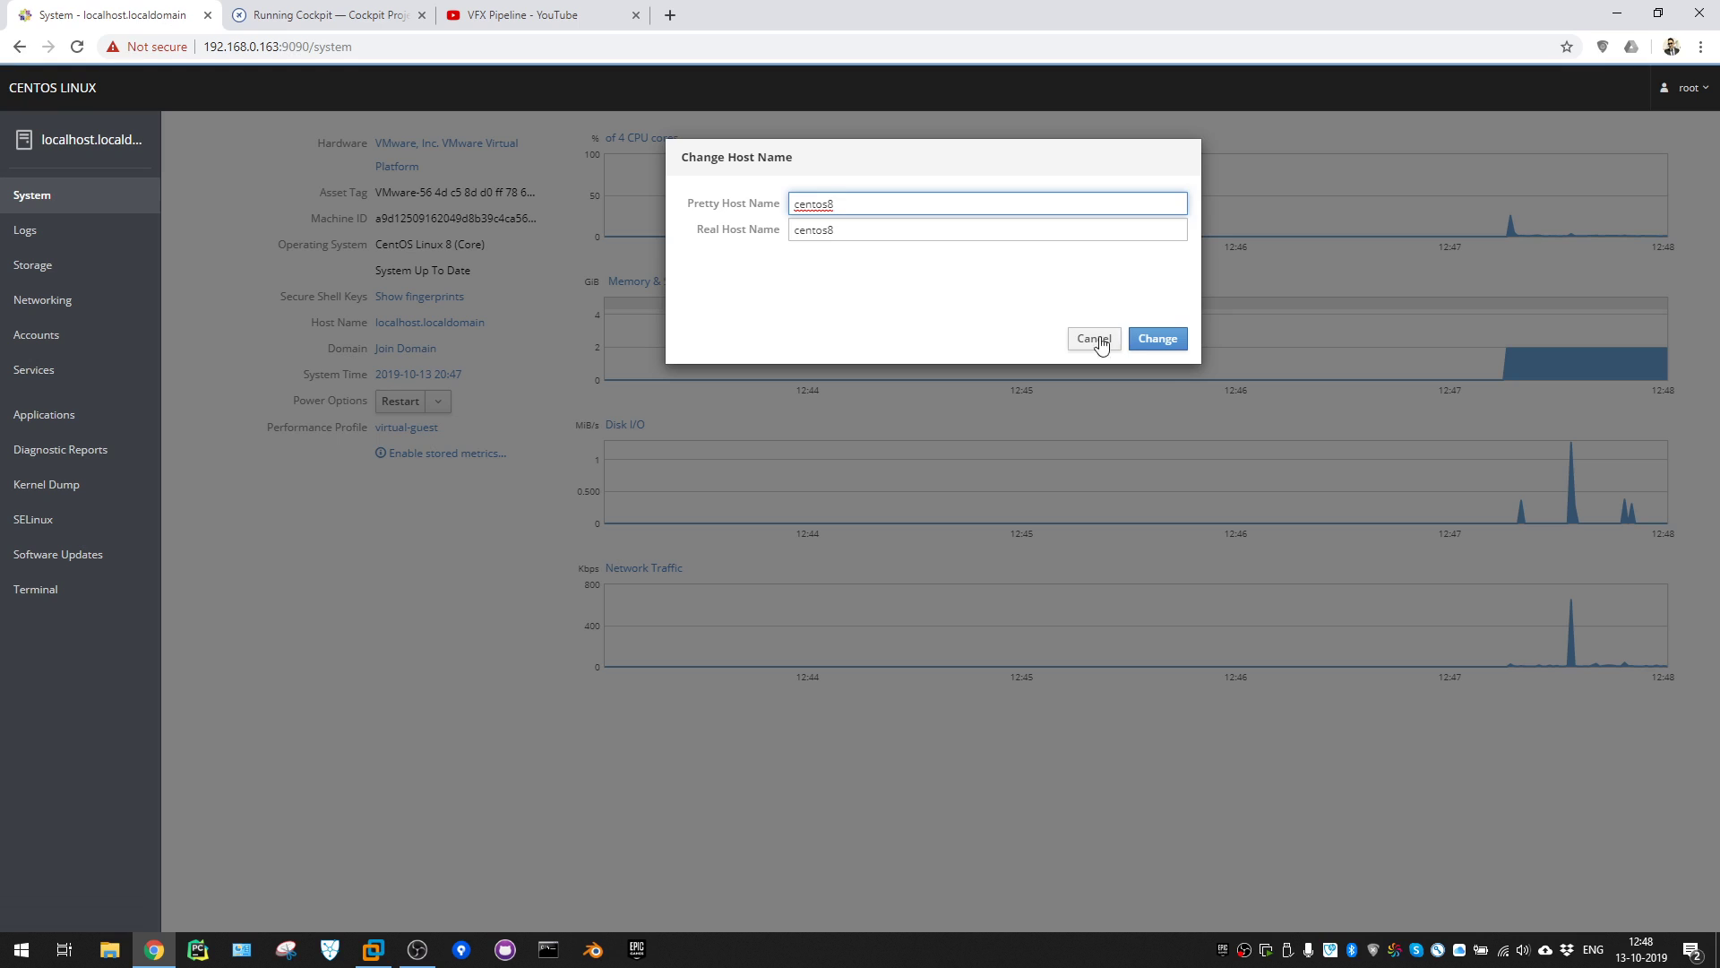
{"action": "left_click", "coordinate": [1168, 347]}
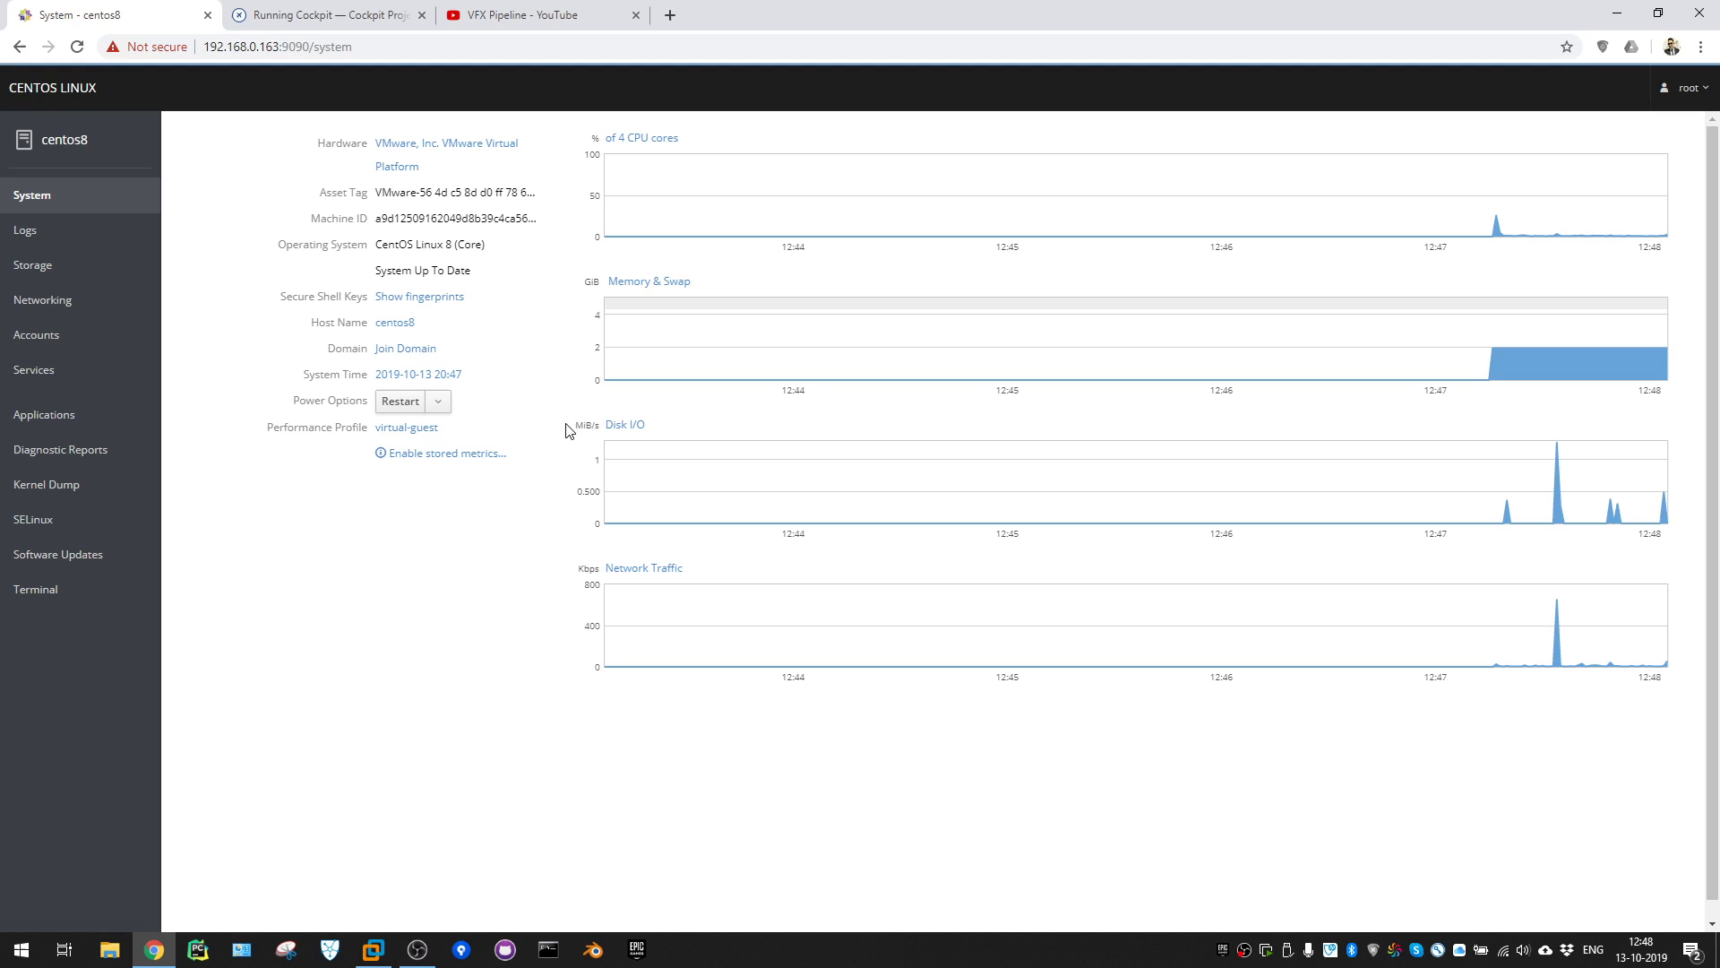
- Rerun nmtui in the Terminal to confirm the hostname centos8, quit it, and return to System
{"action": "left_click", "coordinate": [36, 591]}
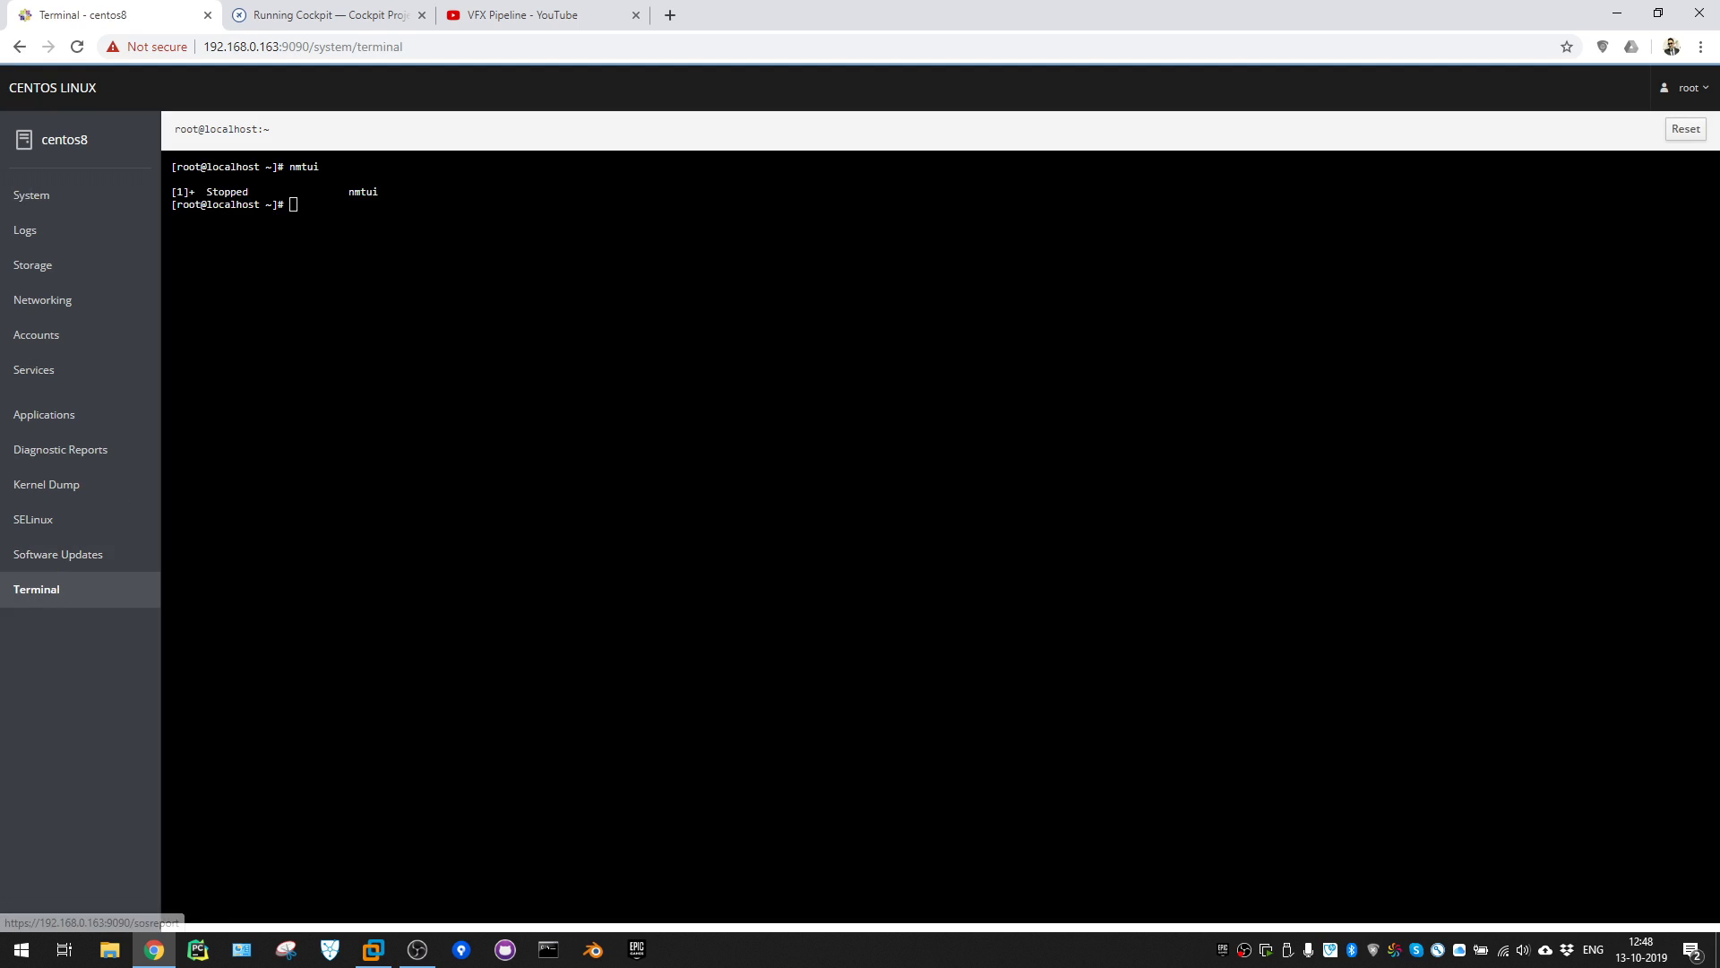
{"action": "key", "text": "Up"}
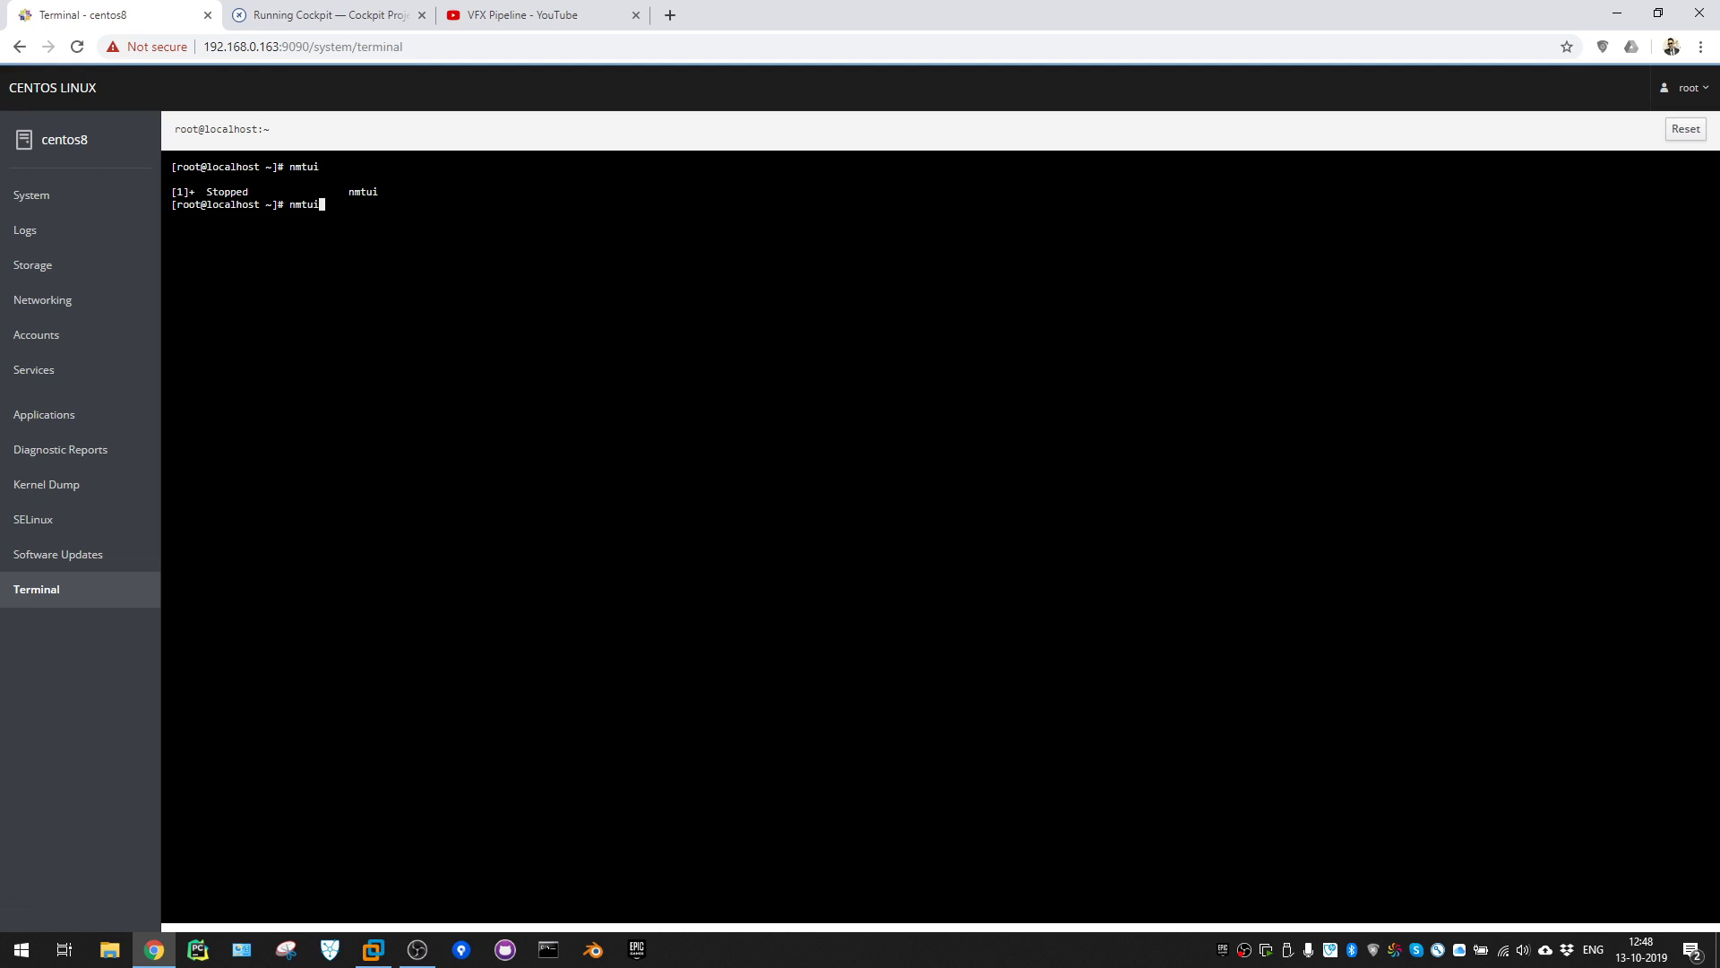
{"action": "key", "text": "Return"}
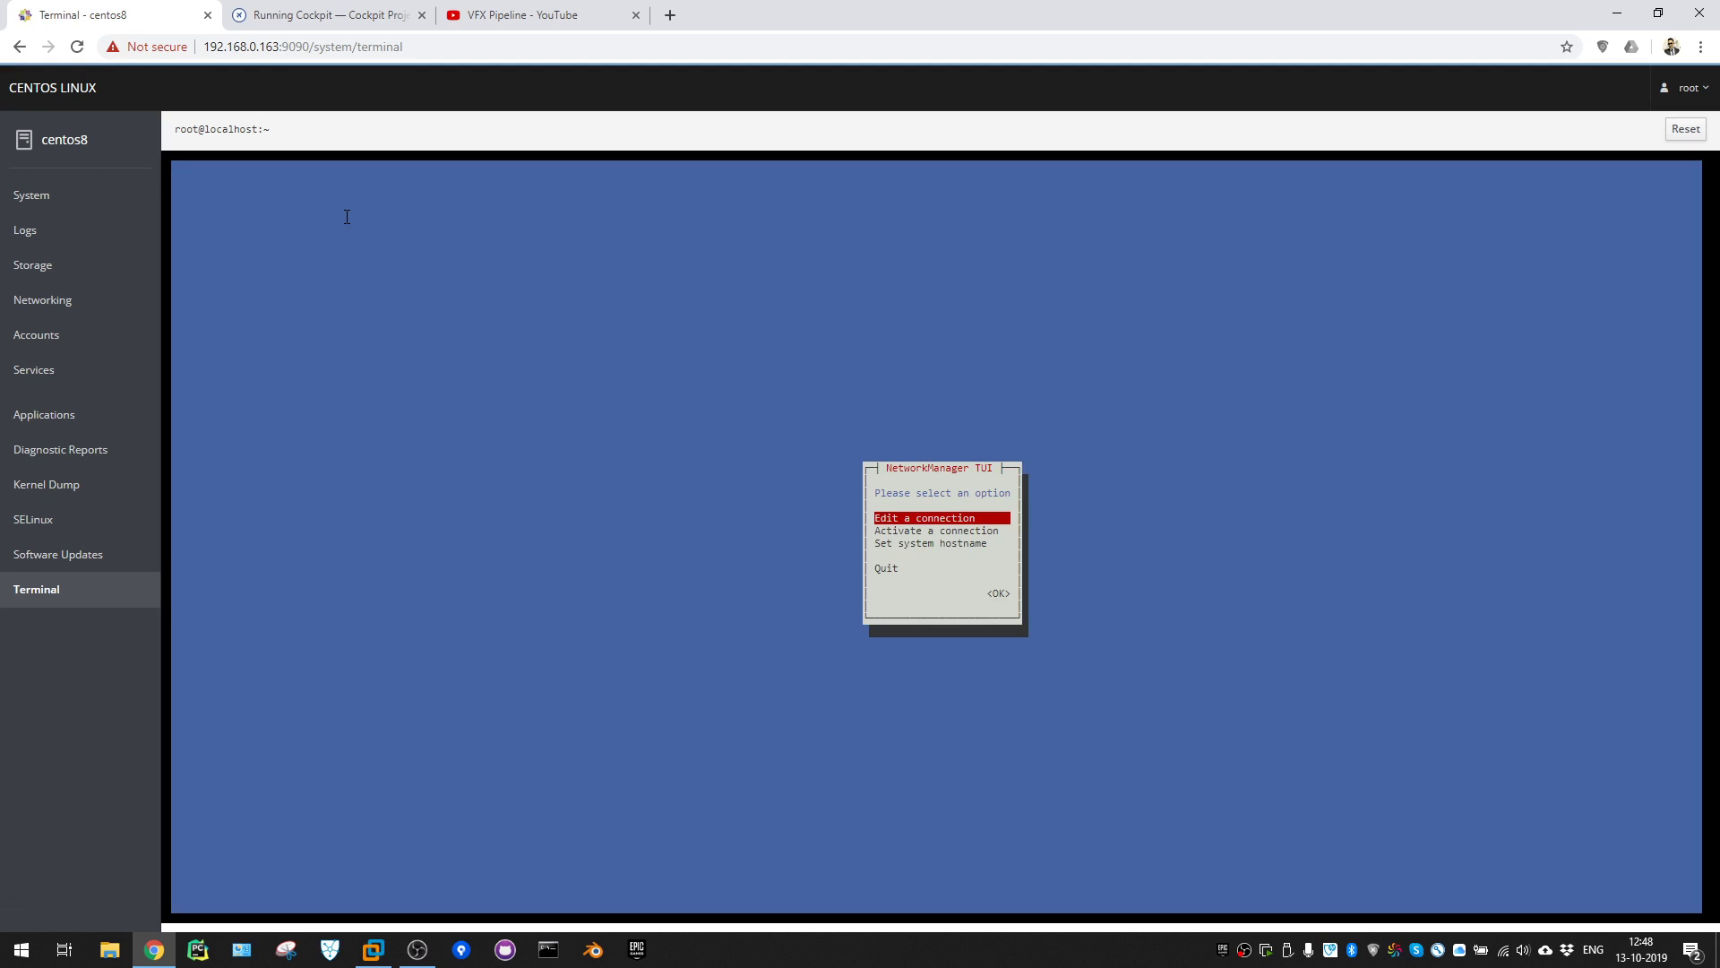
{"action": "key", "text": "Down"}
{"action": "key", "text": "Down"}
{"action": "key", "text": "Return"}
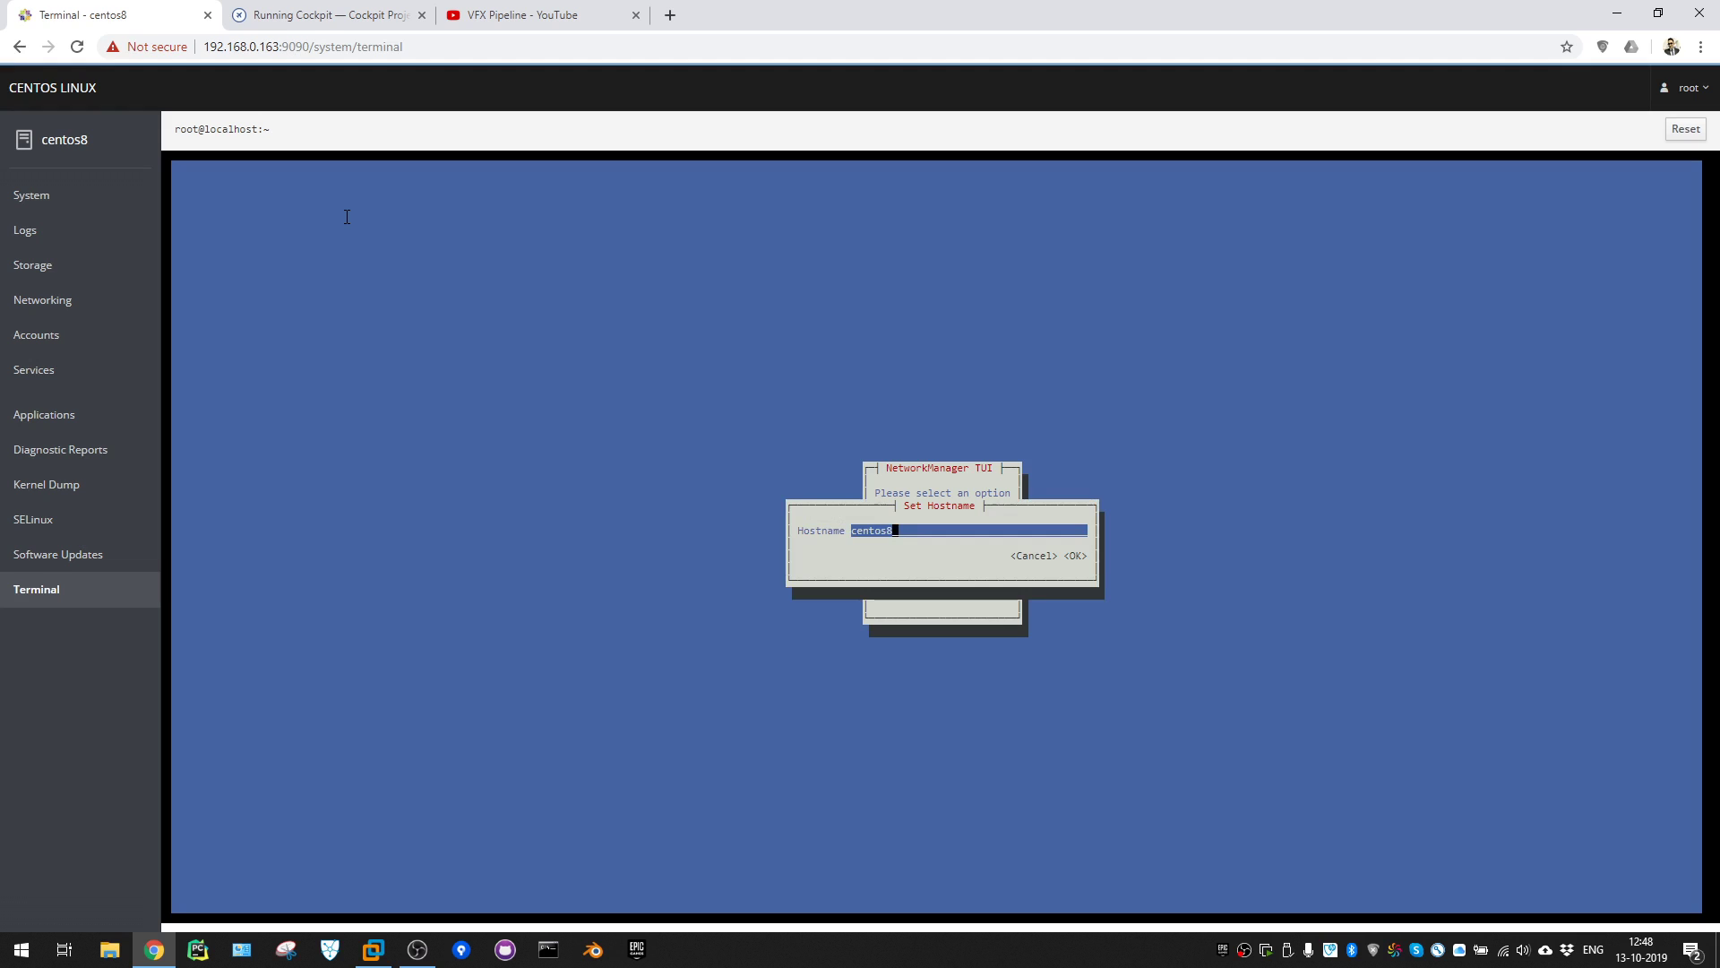
{"action": "key", "text": "Escape"}
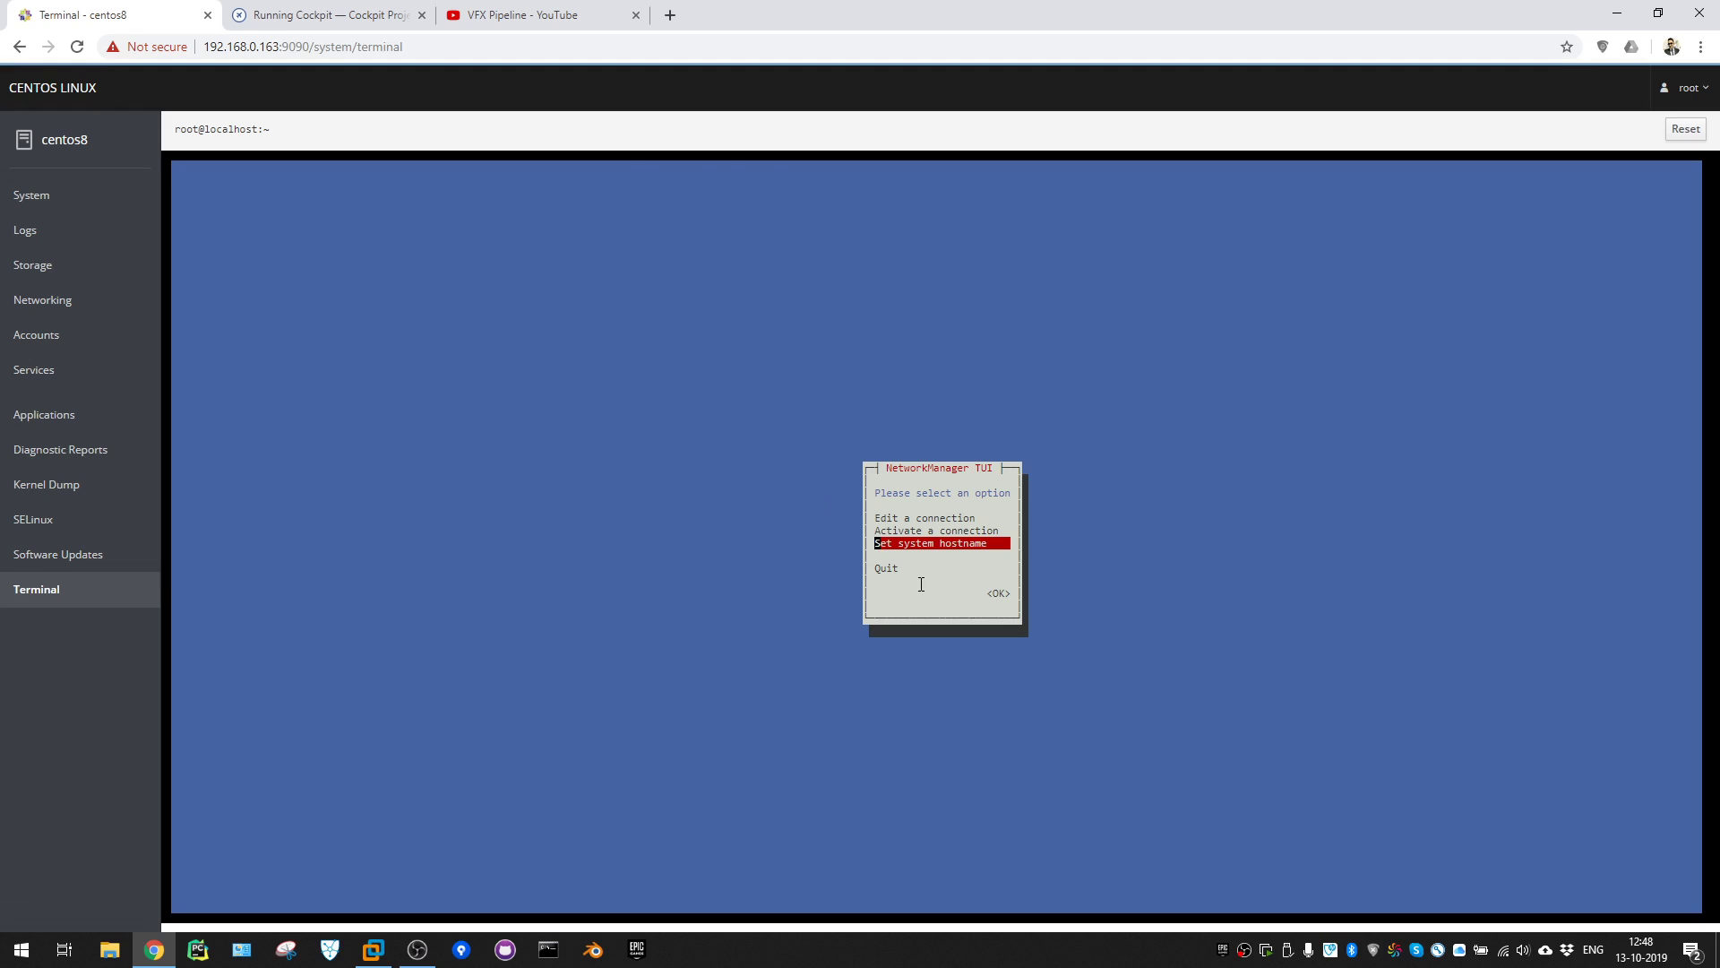
{"action": "key", "text": "Escape"}
{"action": "left_click", "coordinate": [52, 196]}
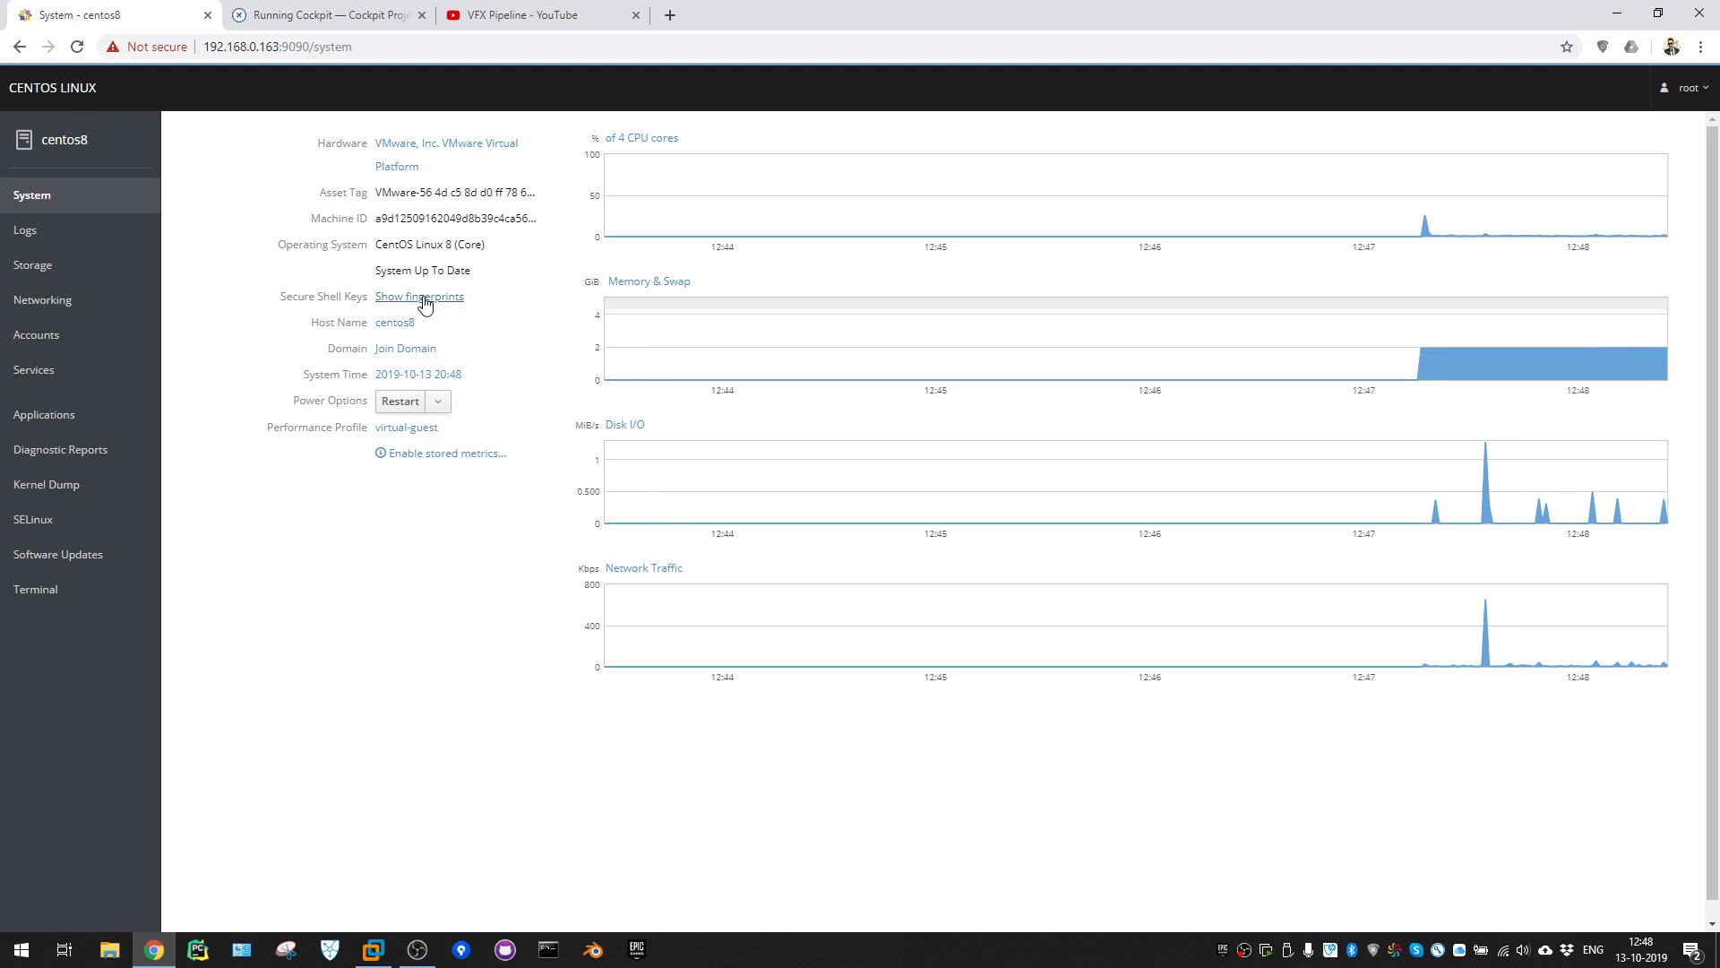
{"action": "left_click", "coordinate": [402, 350]}
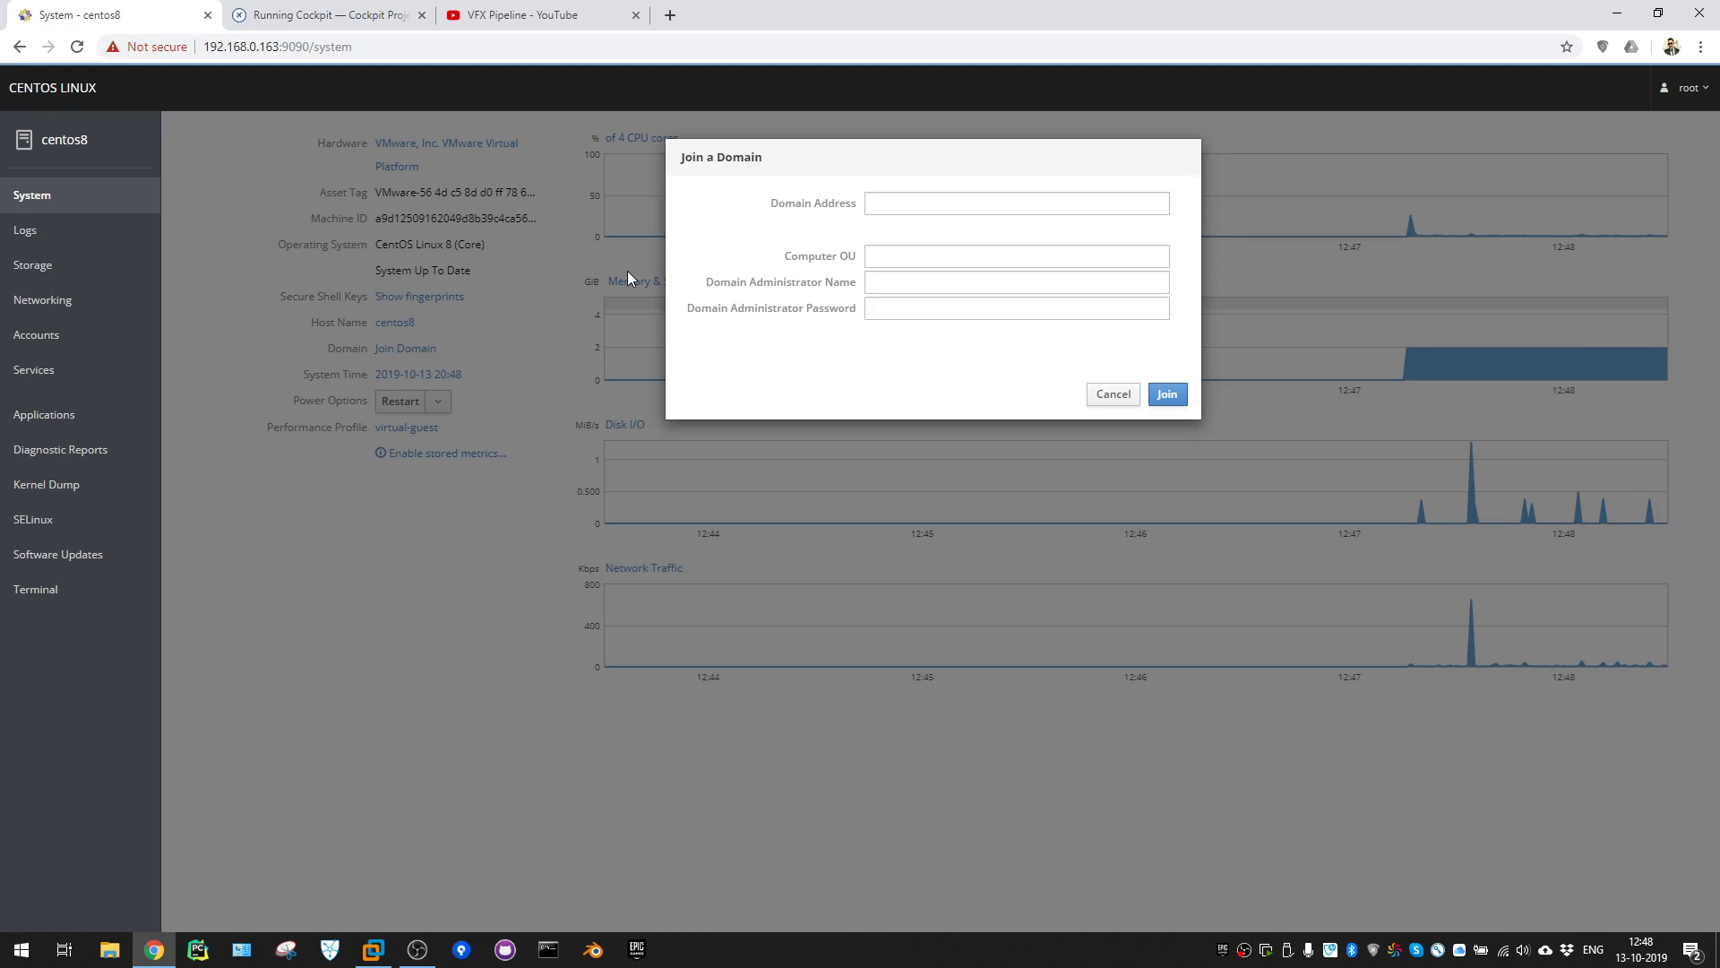
{"action": "left_click", "coordinate": [869, 205]}
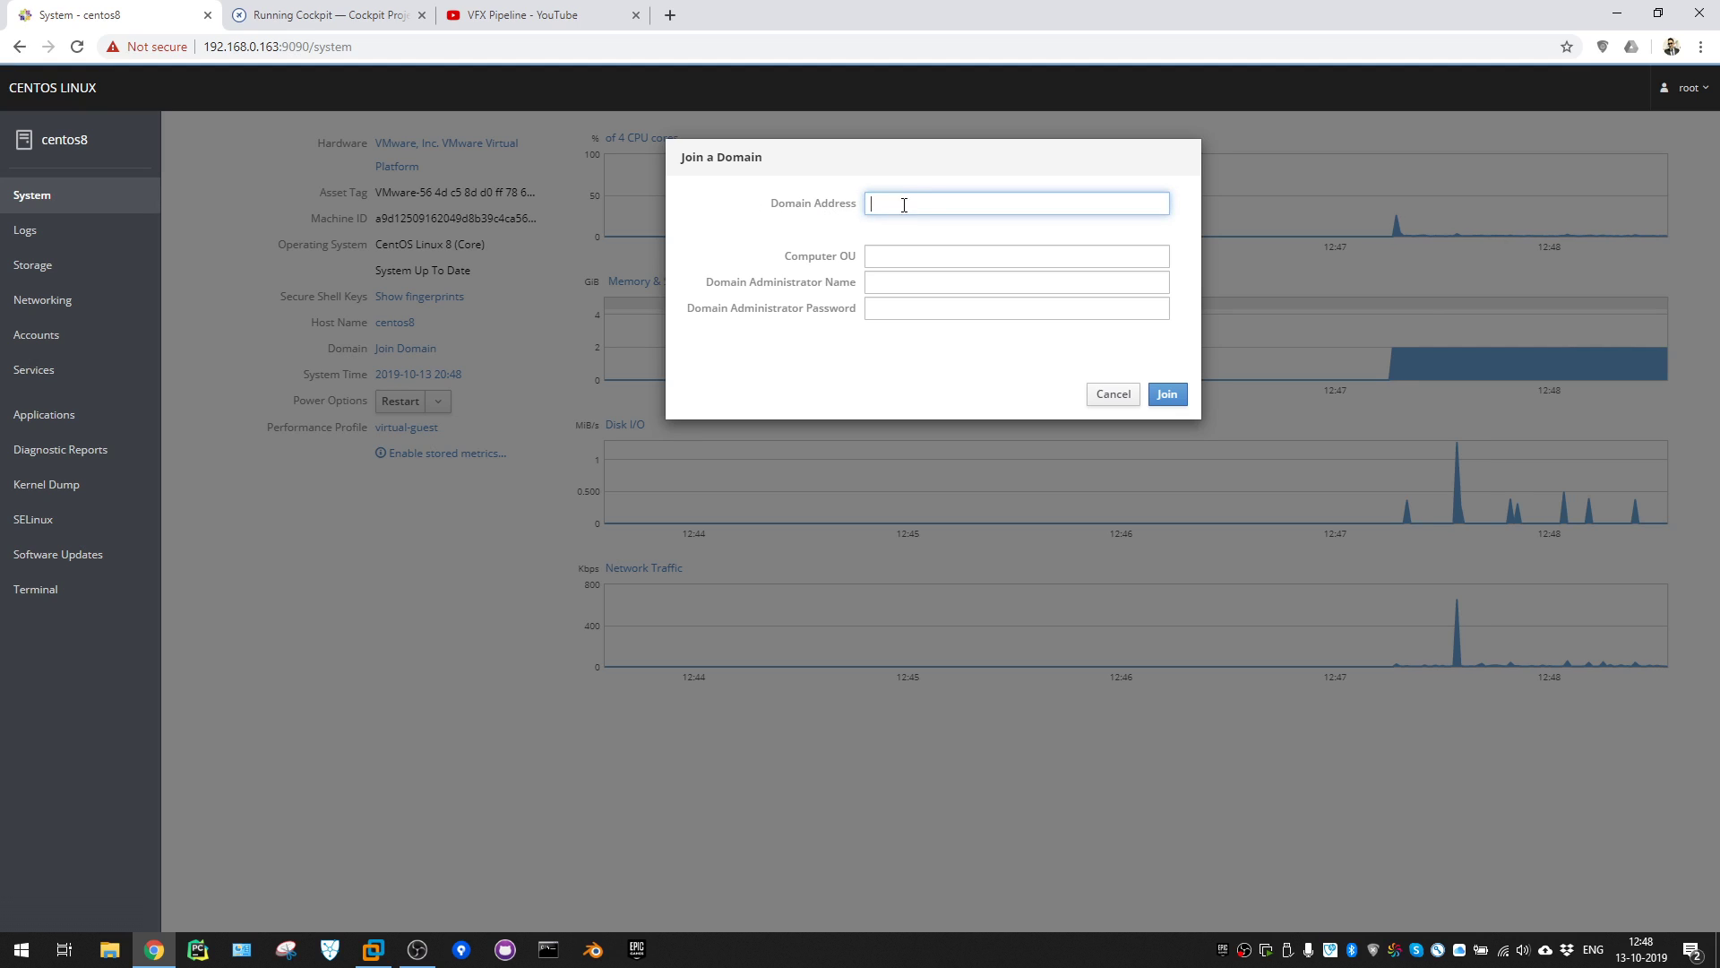
{"action": "left_click", "coordinate": [899, 261]}
{"action": "left_click", "coordinate": [879, 283]}
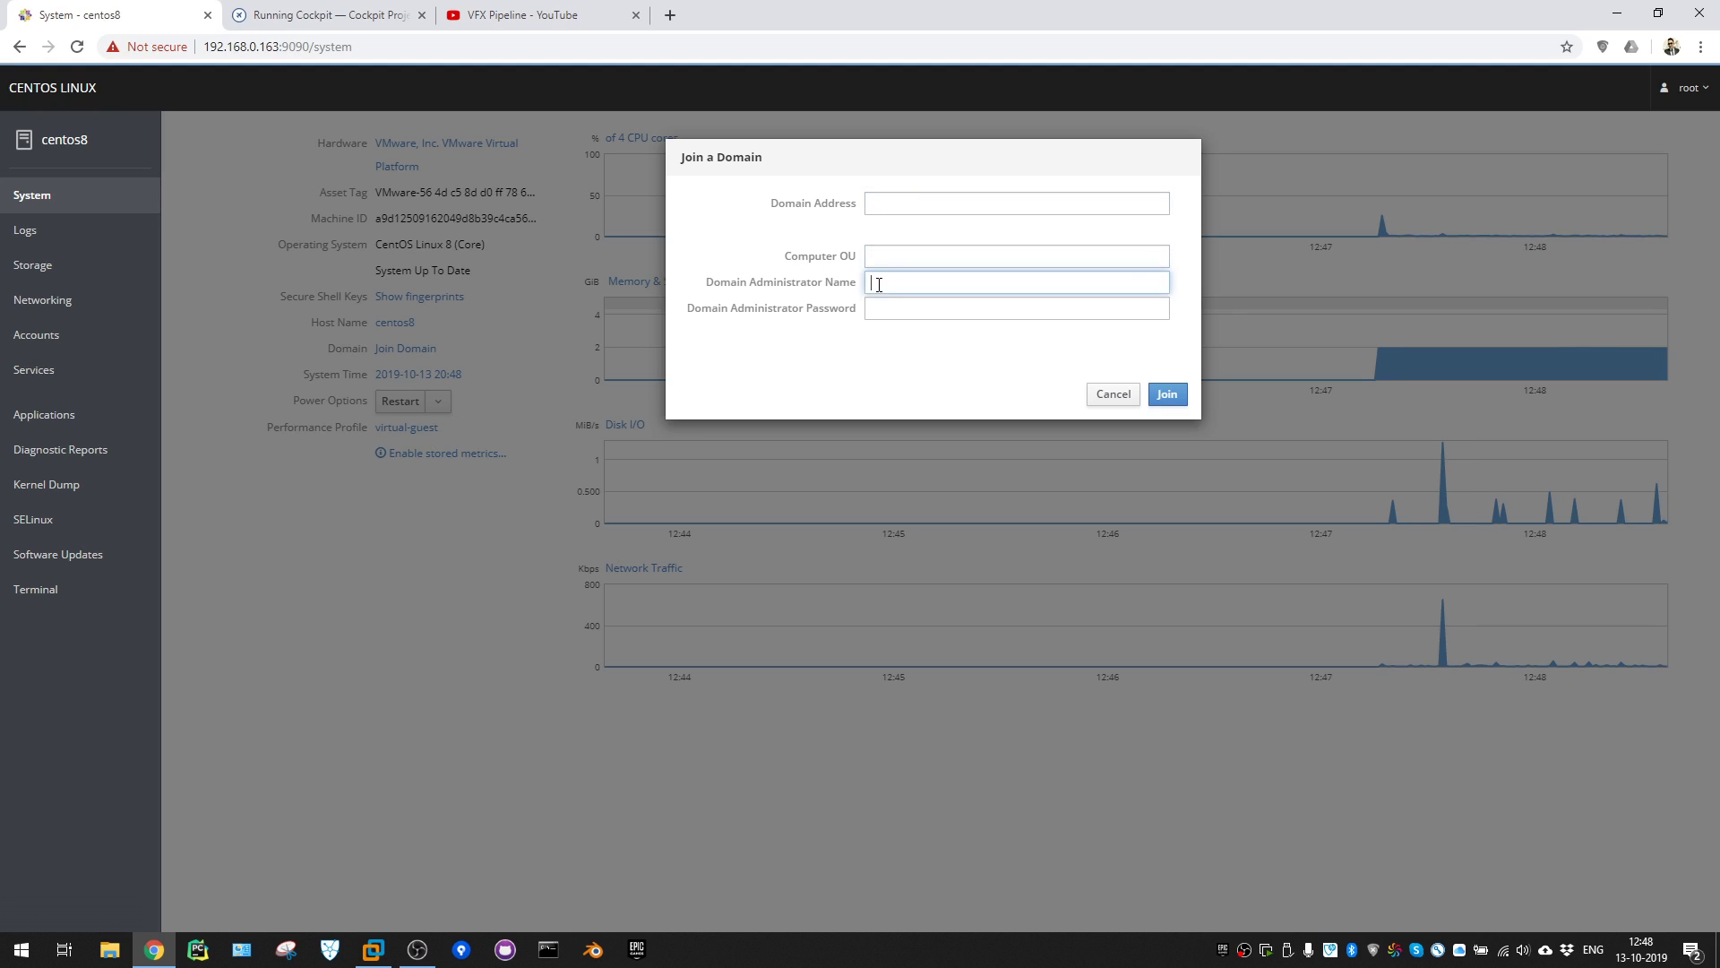
{"action": "left_click", "coordinate": [878, 306]}
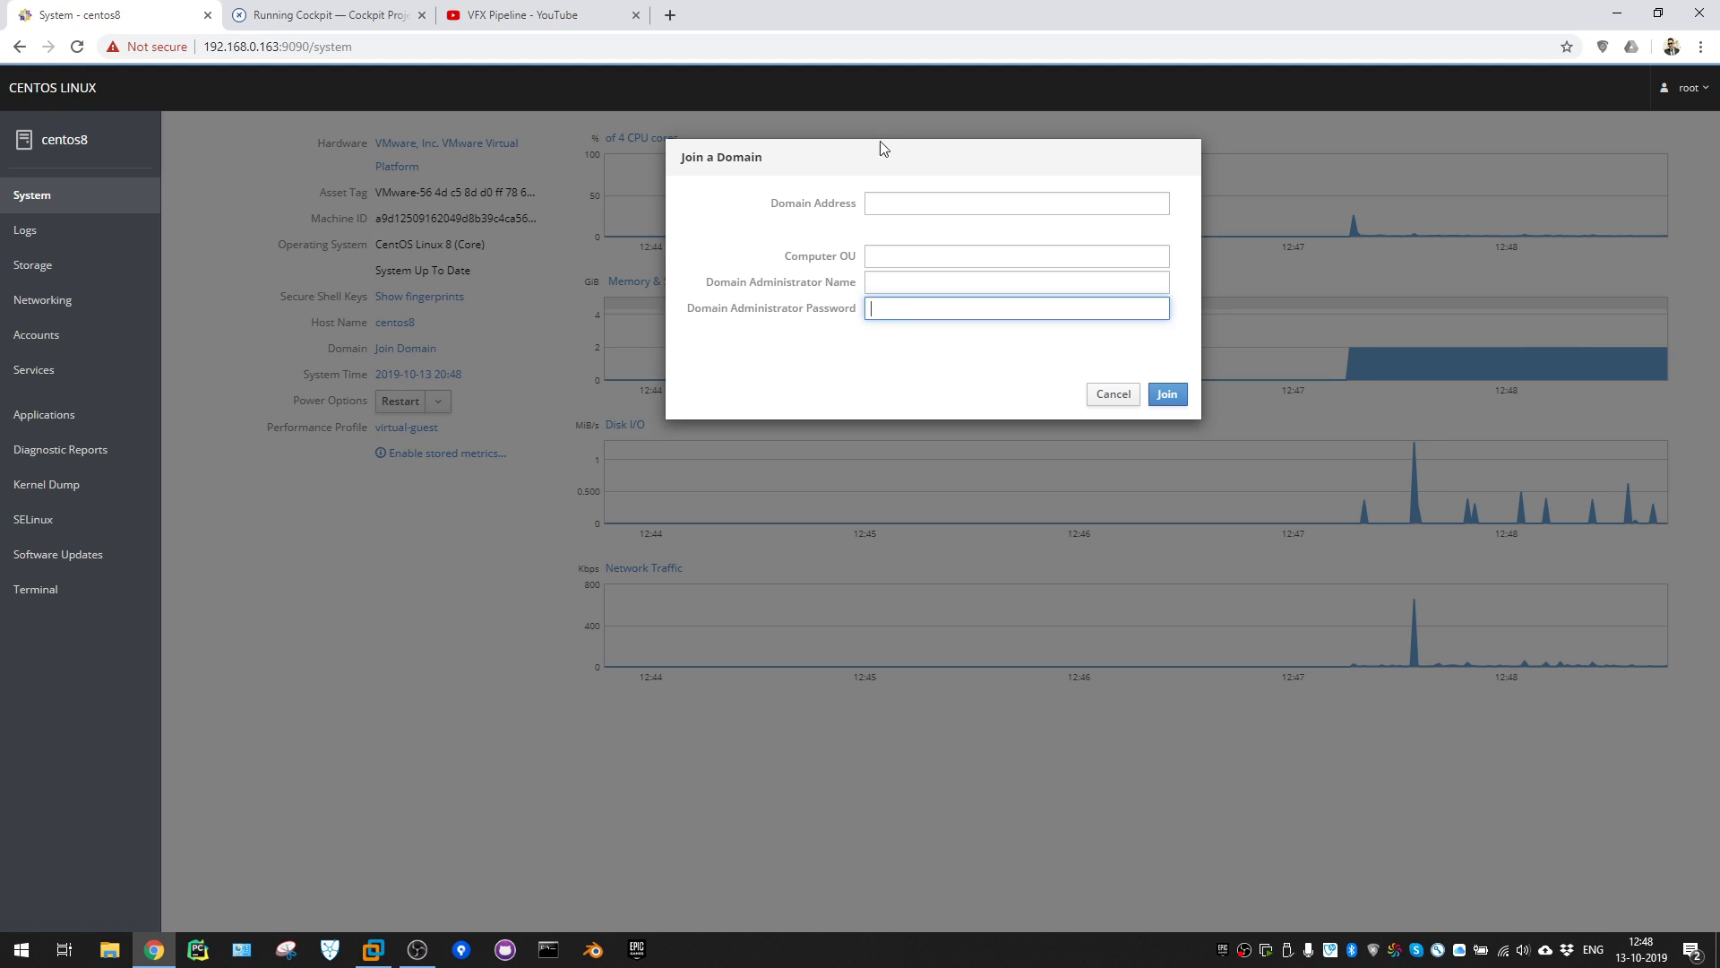
{"action": "left_click", "coordinate": [1126, 401]}
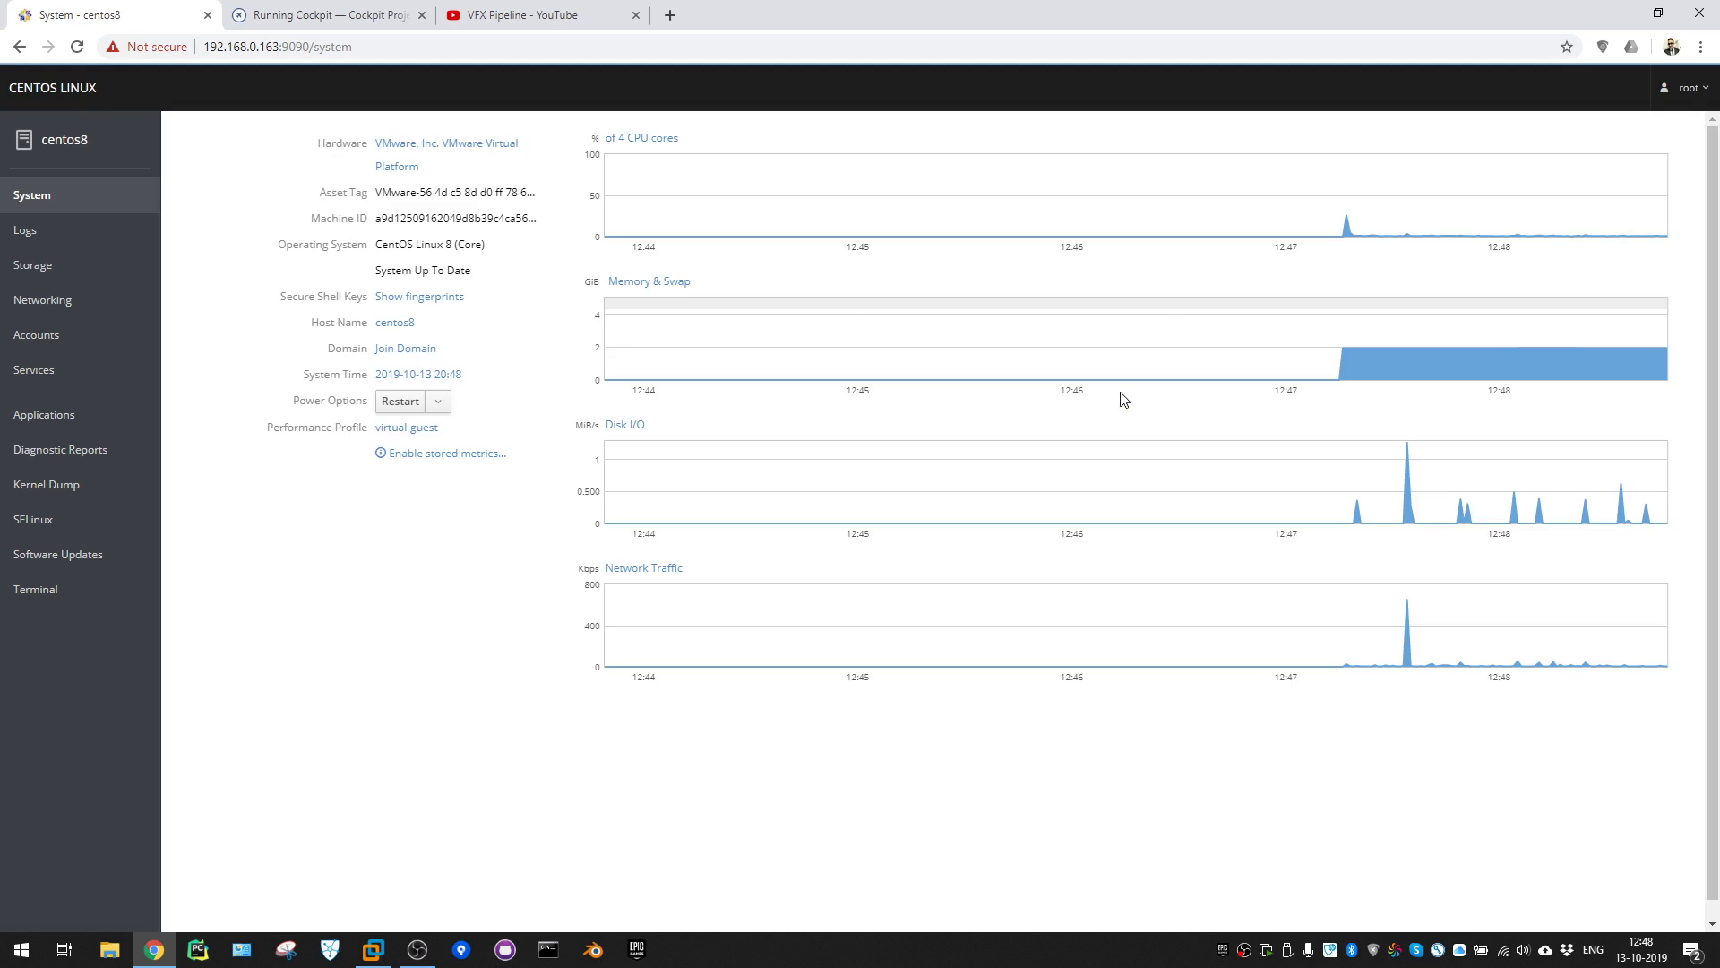
{"action": "left_click", "coordinate": [557, 18]}
{"action": "scroll", "coordinate": [707, 377], "scroll_direction": "down", "scroll_amount": 7}
{"action": "scroll", "coordinate": [711, 383], "scroll_direction": "up", "scroll_amount": 4}
{"action": "scroll", "coordinate": [708, 381], "scroll_direction": "up", "scroll_amount": 3}
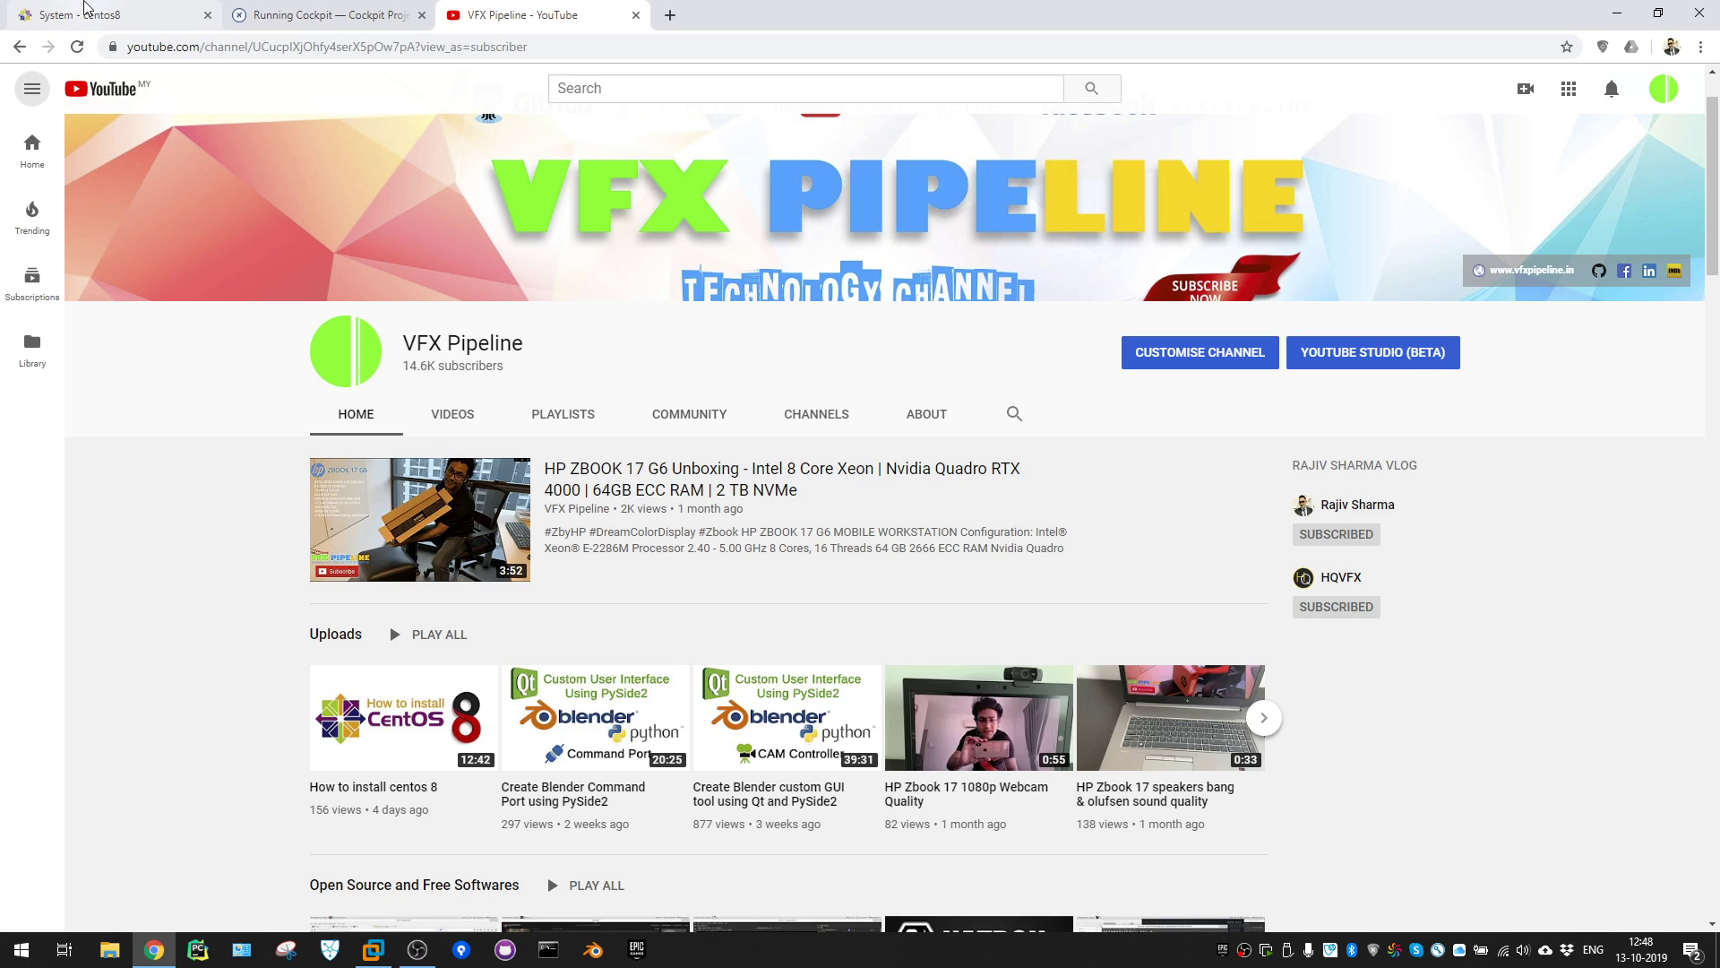
{"action": "left_click", "coordinate": [475, 417]}
{"action": "scroll", "coordinate": [708, 421], "scroll_direction": "down", "scroll_amount": 10}
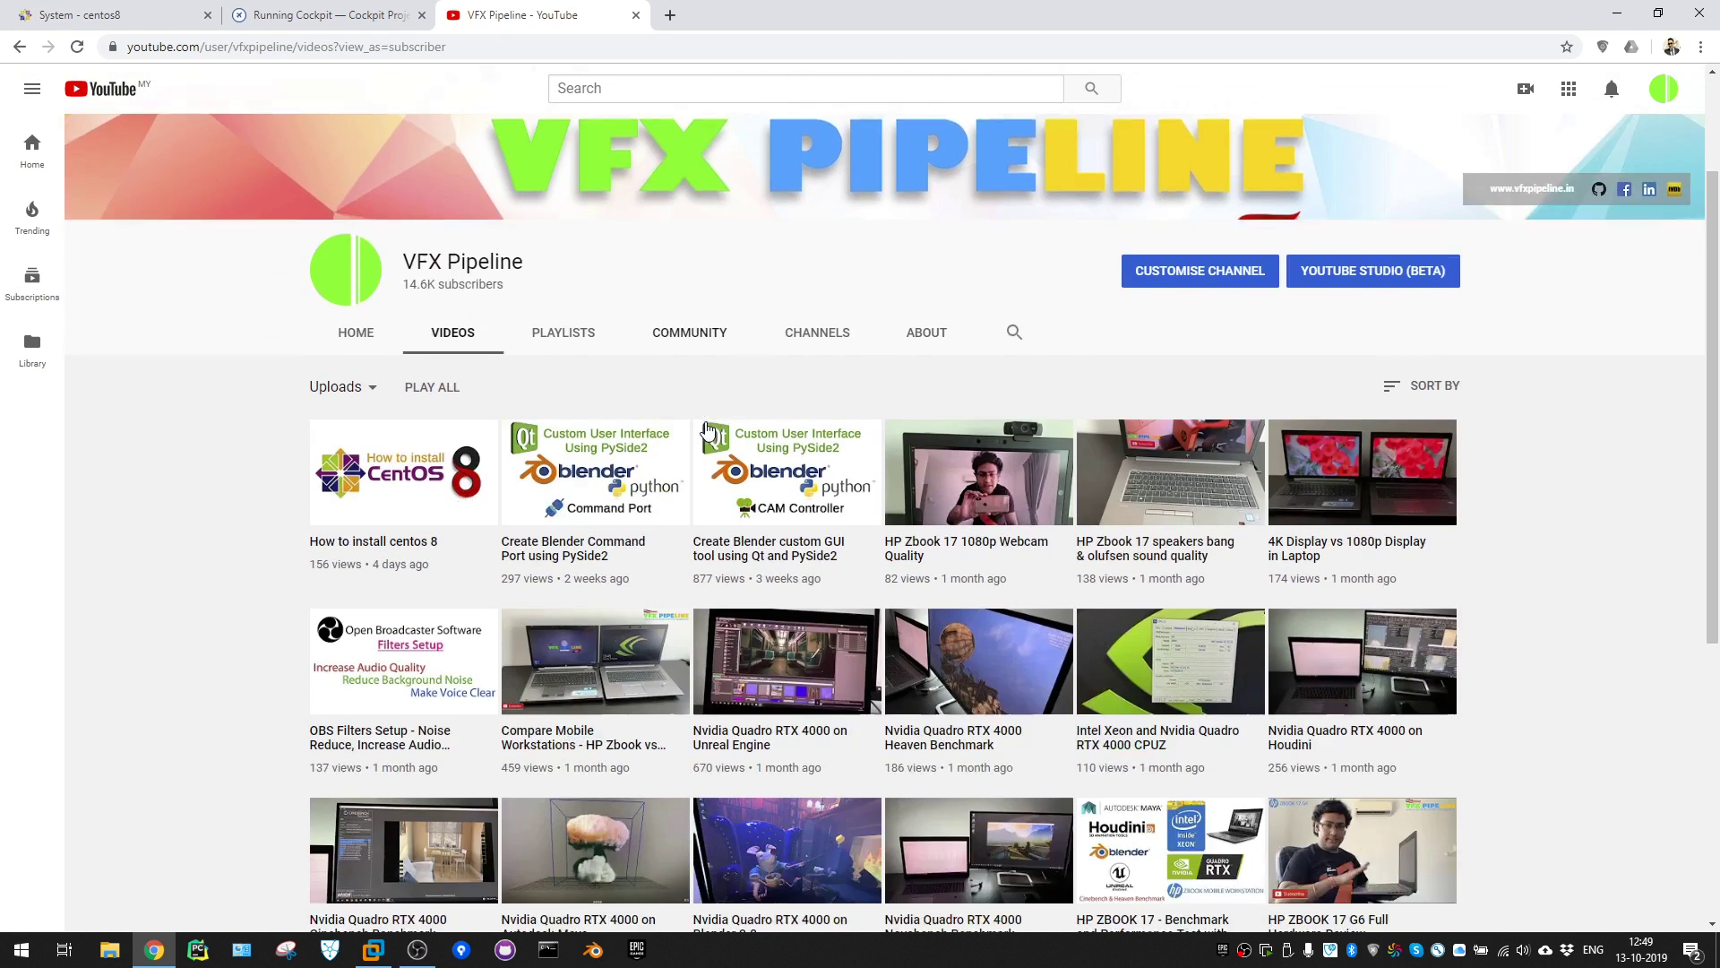
{"action": "scroll", "coordinate": [718, 422], "scroll_direction": "down", "scroll_amount": 10}
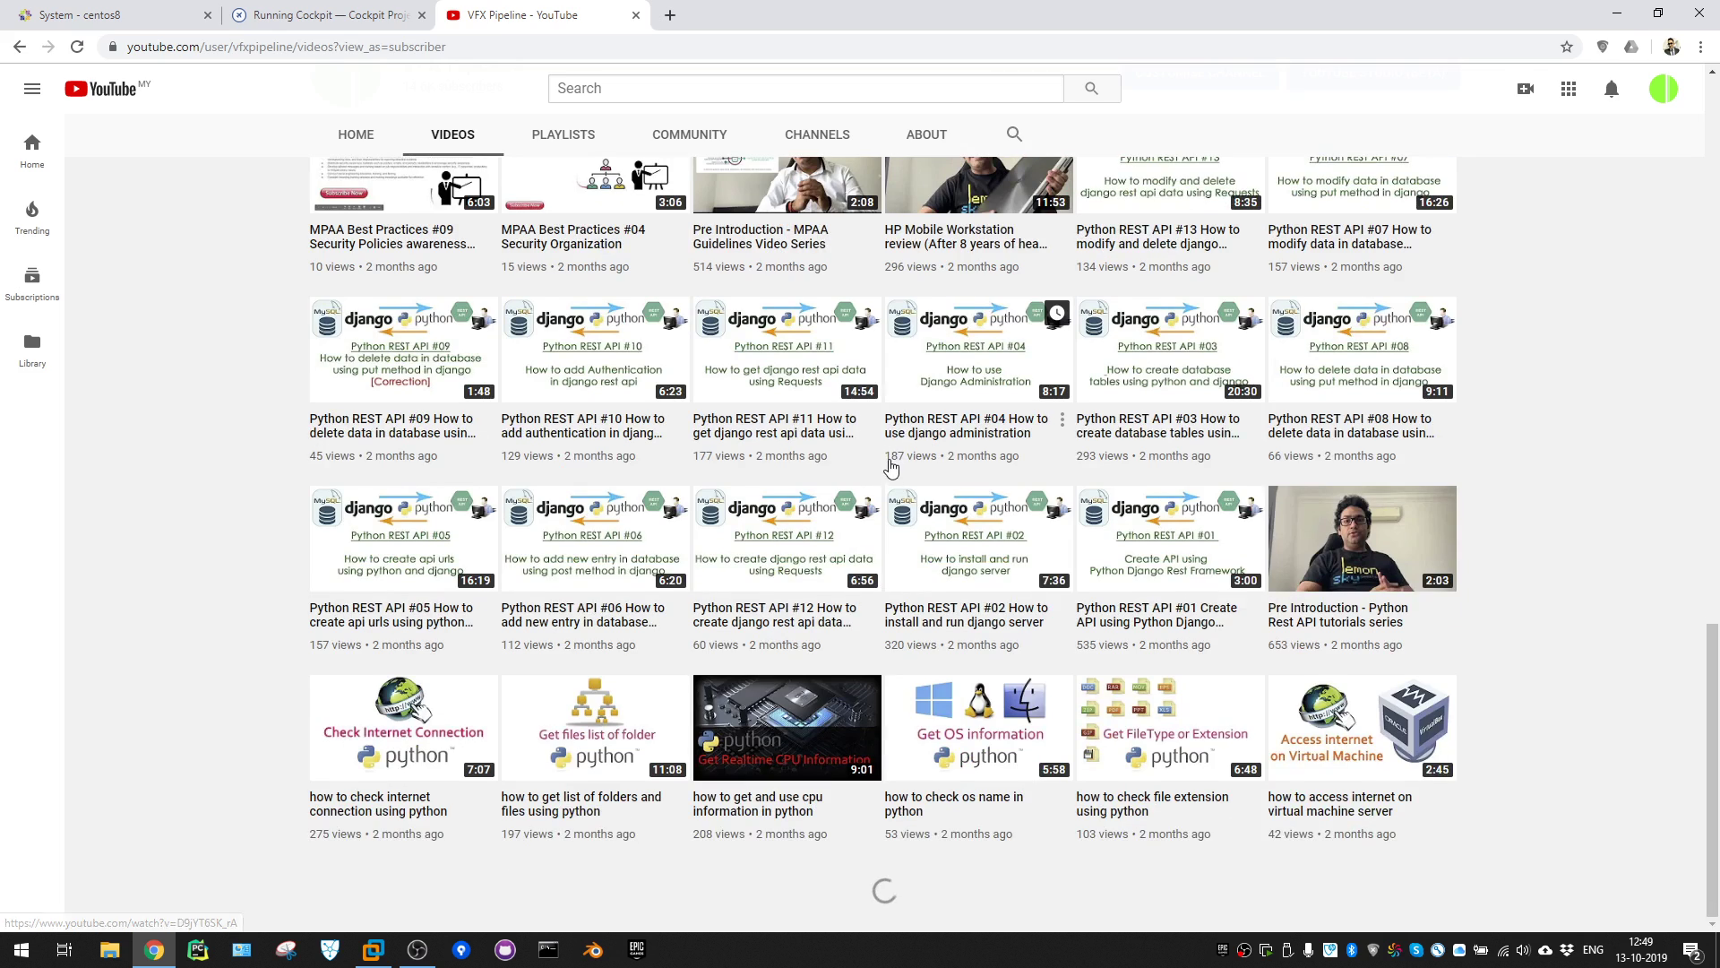
{"action": "scroll", "coordinate": [888, 469], "scroll_direction": "down", "scroll_amount": 10}
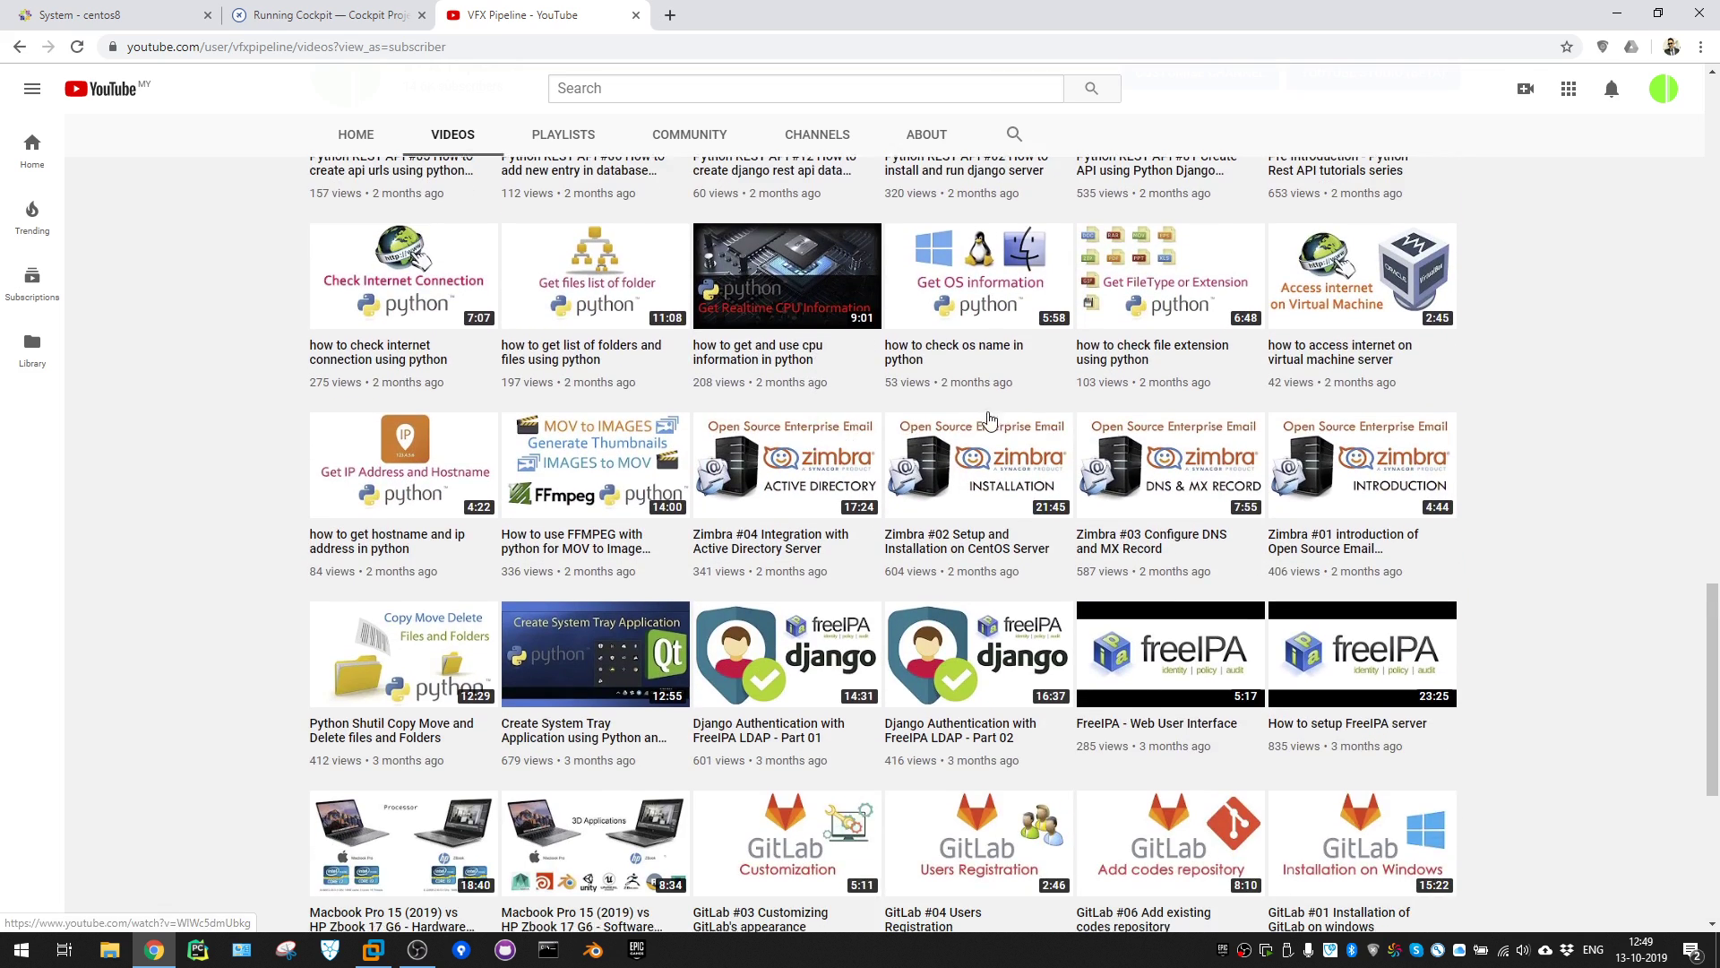
{"action": "scroll", "coordinate": [989, 426], "scroll_direction": "down", "scroll_amount": 10}
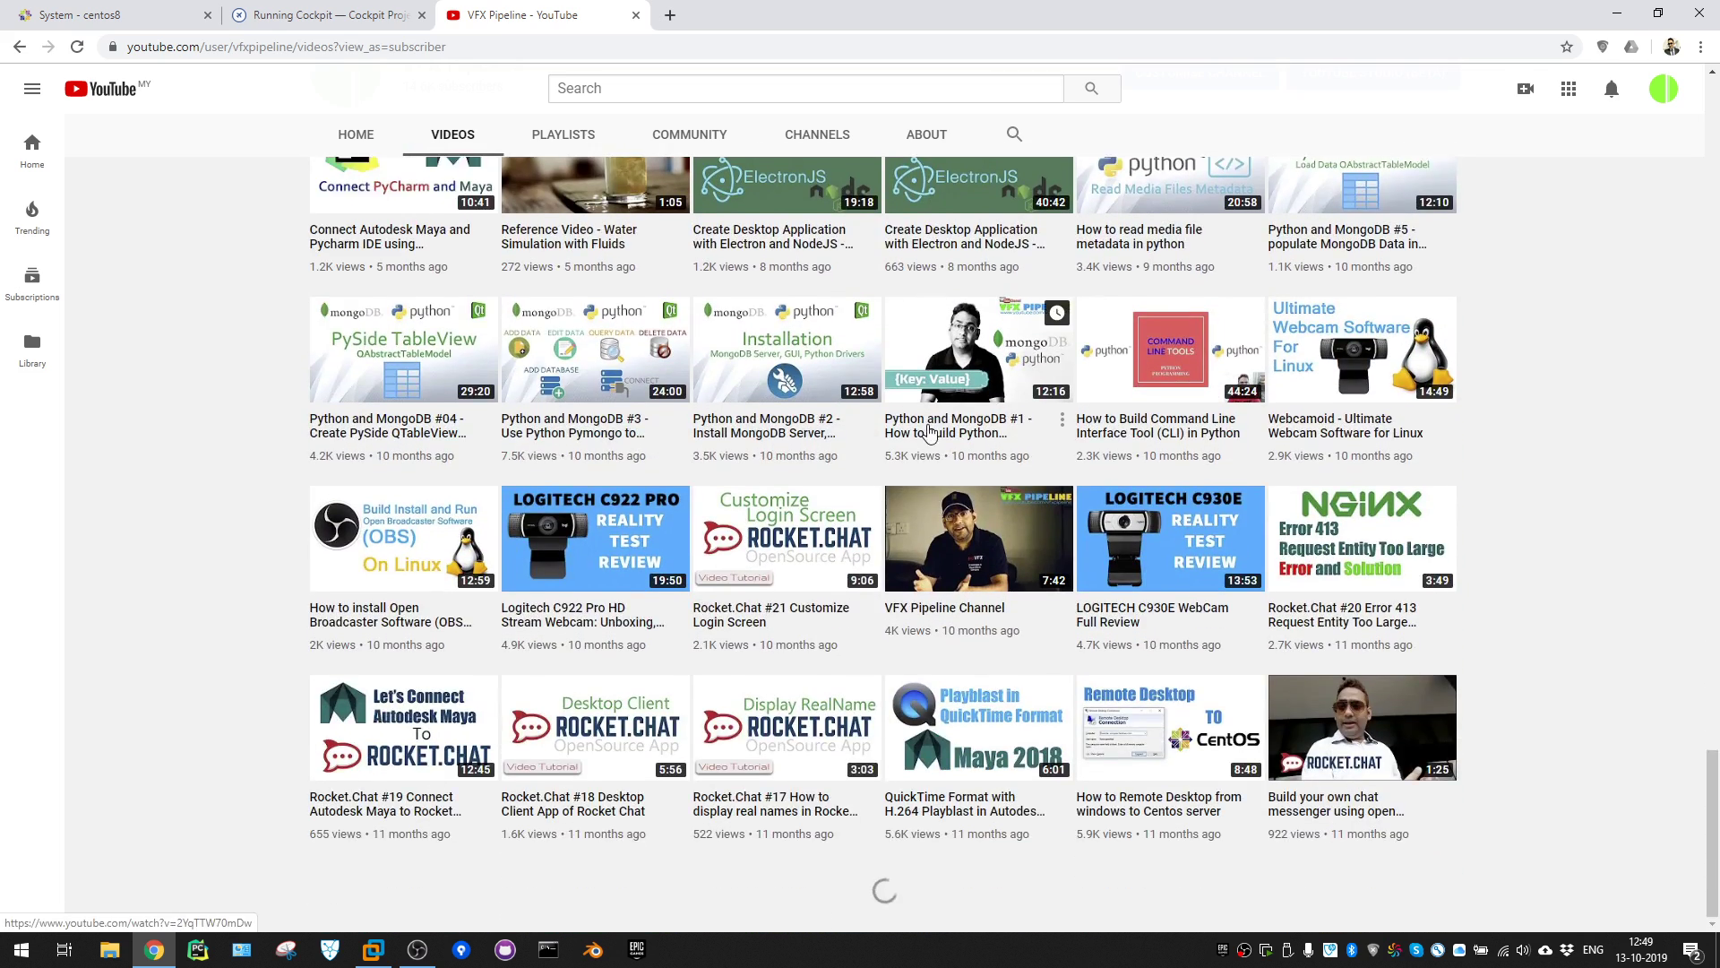
{"action": "scroll", "coordinate": [930, 435], "scroll_direction": "down", "scroll_amount": 10}
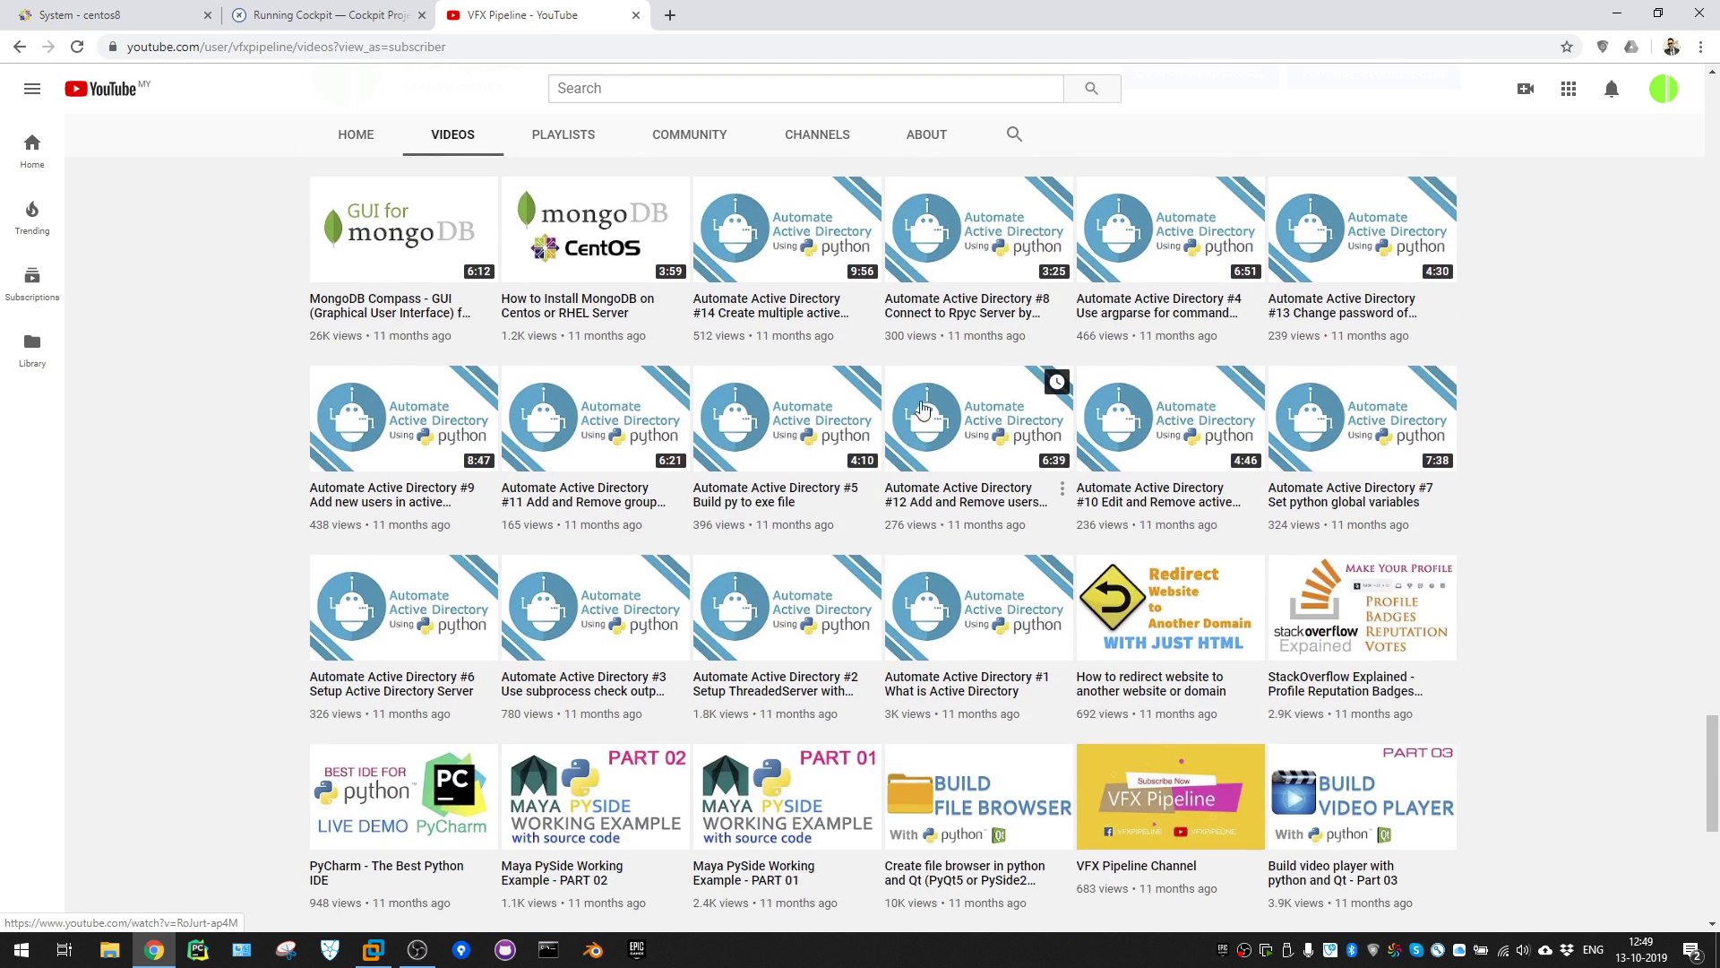
{"action": "scroll", "coordinate": [757, 380], "scroll_direction": "down", "scroll_amount": 6}
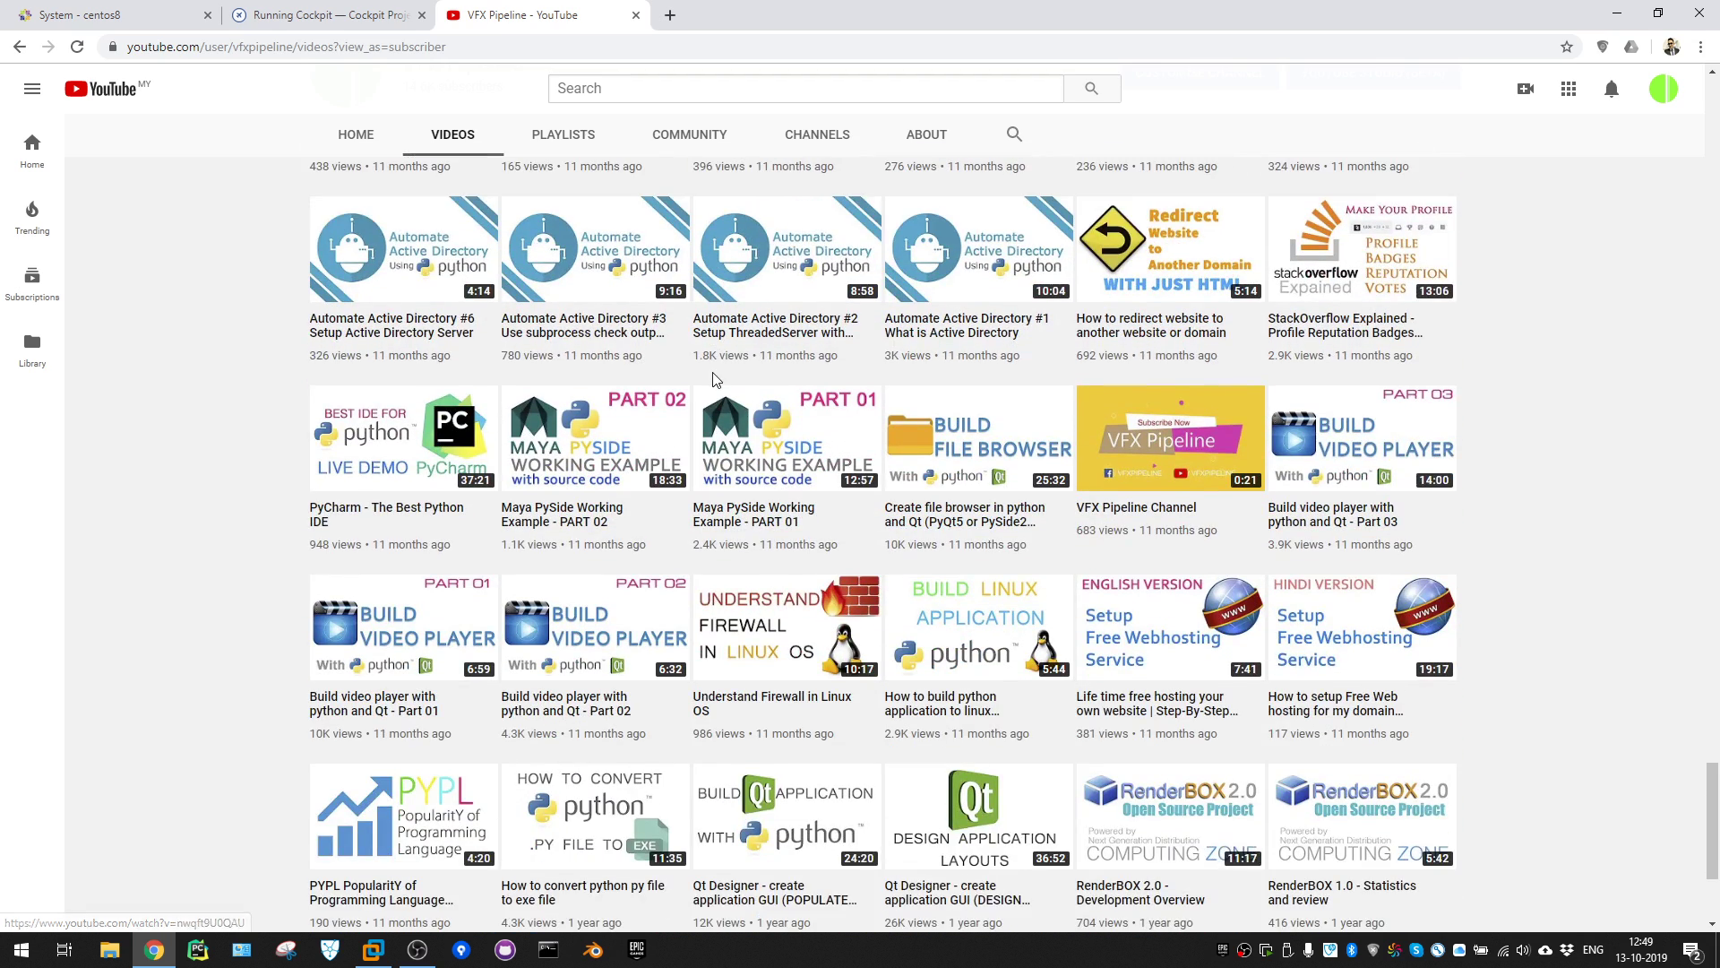
{"action": "scroll", "coordinate": [757, 380], "scroll_direction": "up", "scroll_amount": 3}
{"action": "scroll", "coordinate": [762, 385], "scroll_direction": "up", "scroll_amount": 2}
{"action": "scroll", "coordinate": [768, 385], "scroll_direction": "down", "scroll_amount": 10}
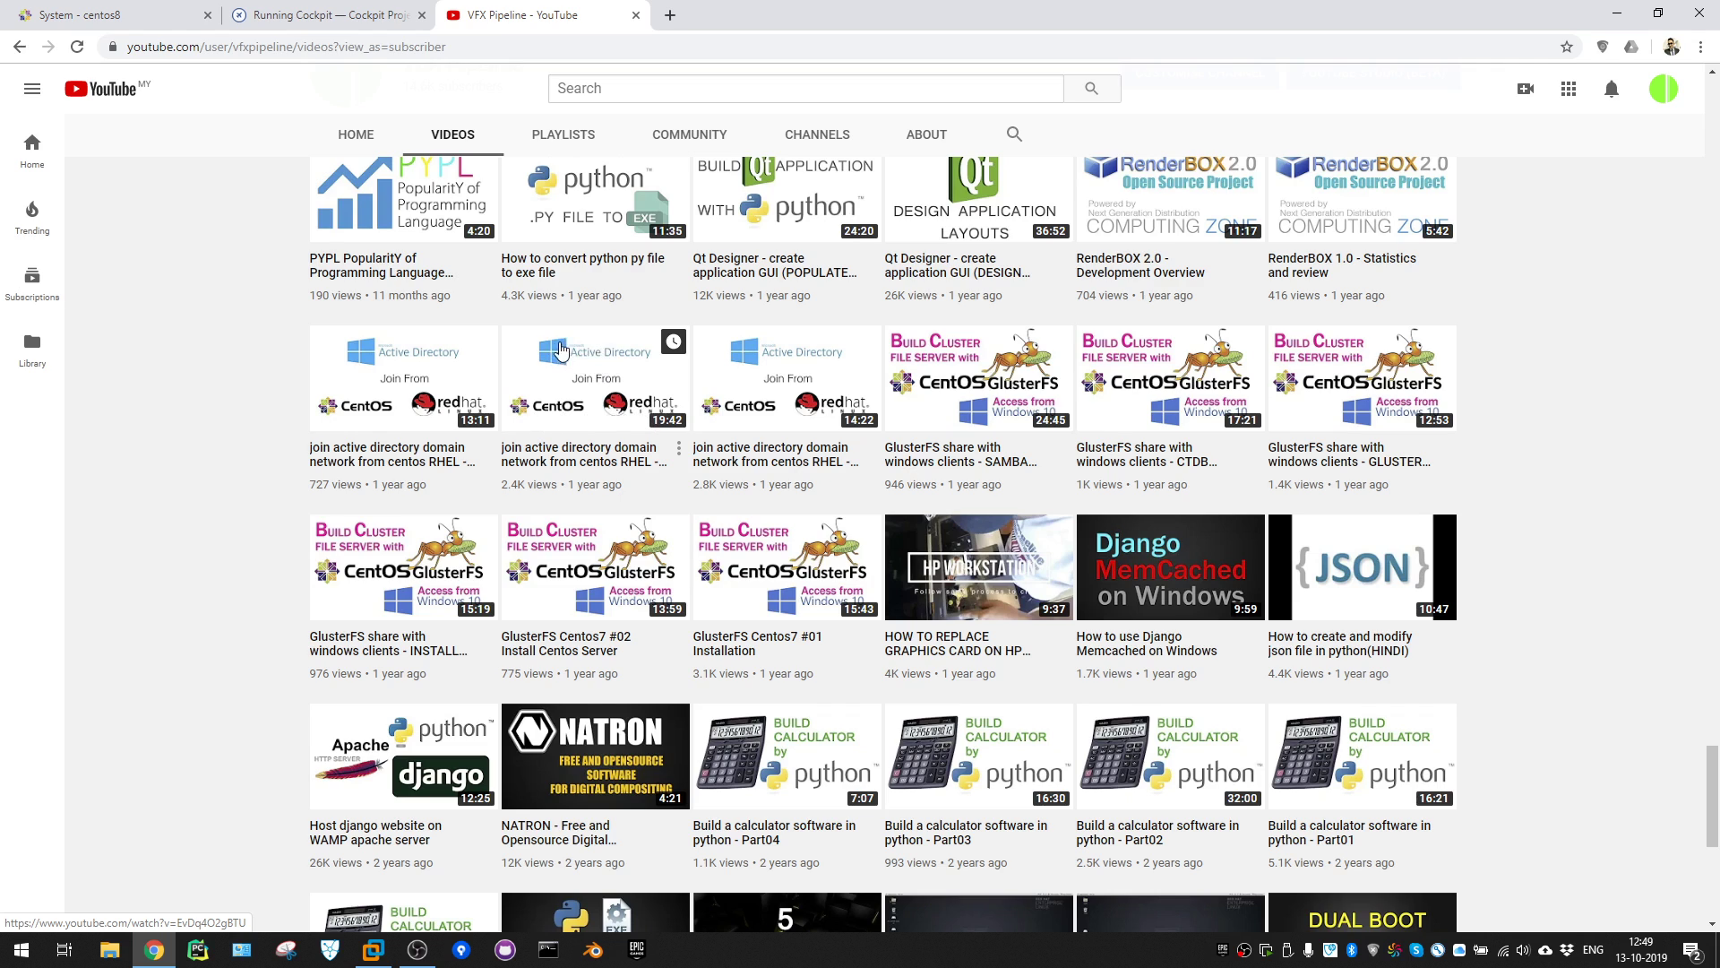
- Back on the centos8 console, check the Power Options list without choosing, then show the Logs page
{"action": "left_click", "coordinate": [141, 27]}
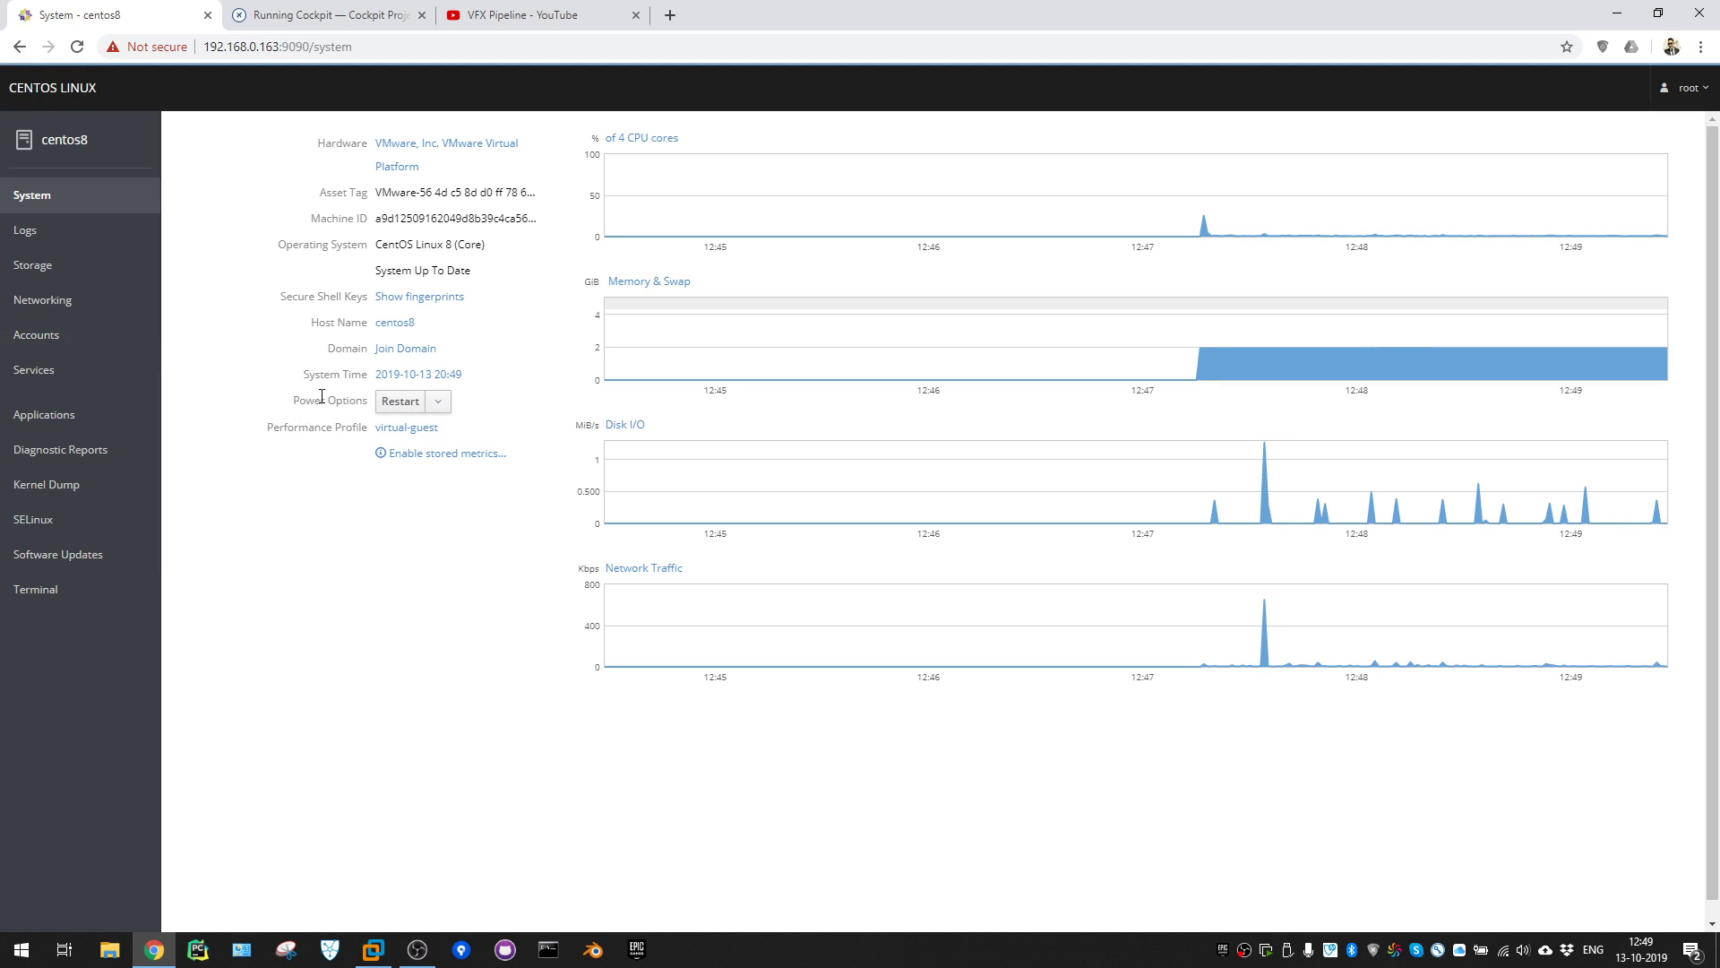
{"action": "left_click", "coordinate": [438, 402]}
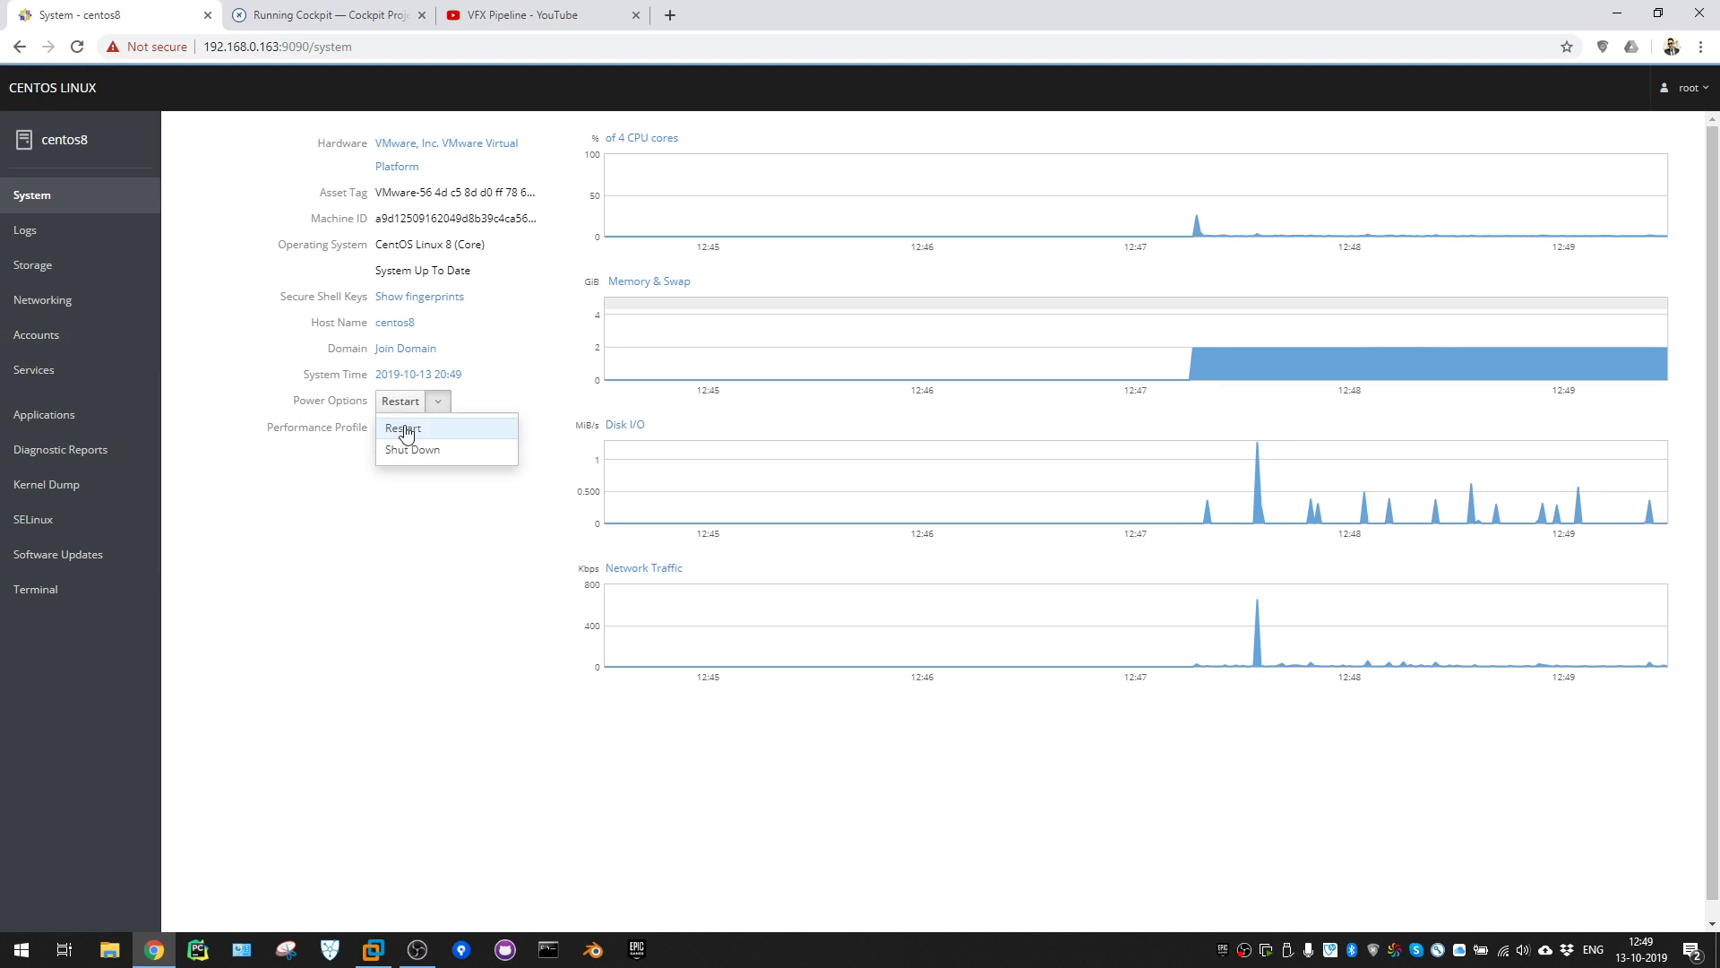
{"action": "left_click", "coordinate": [438, 402]}
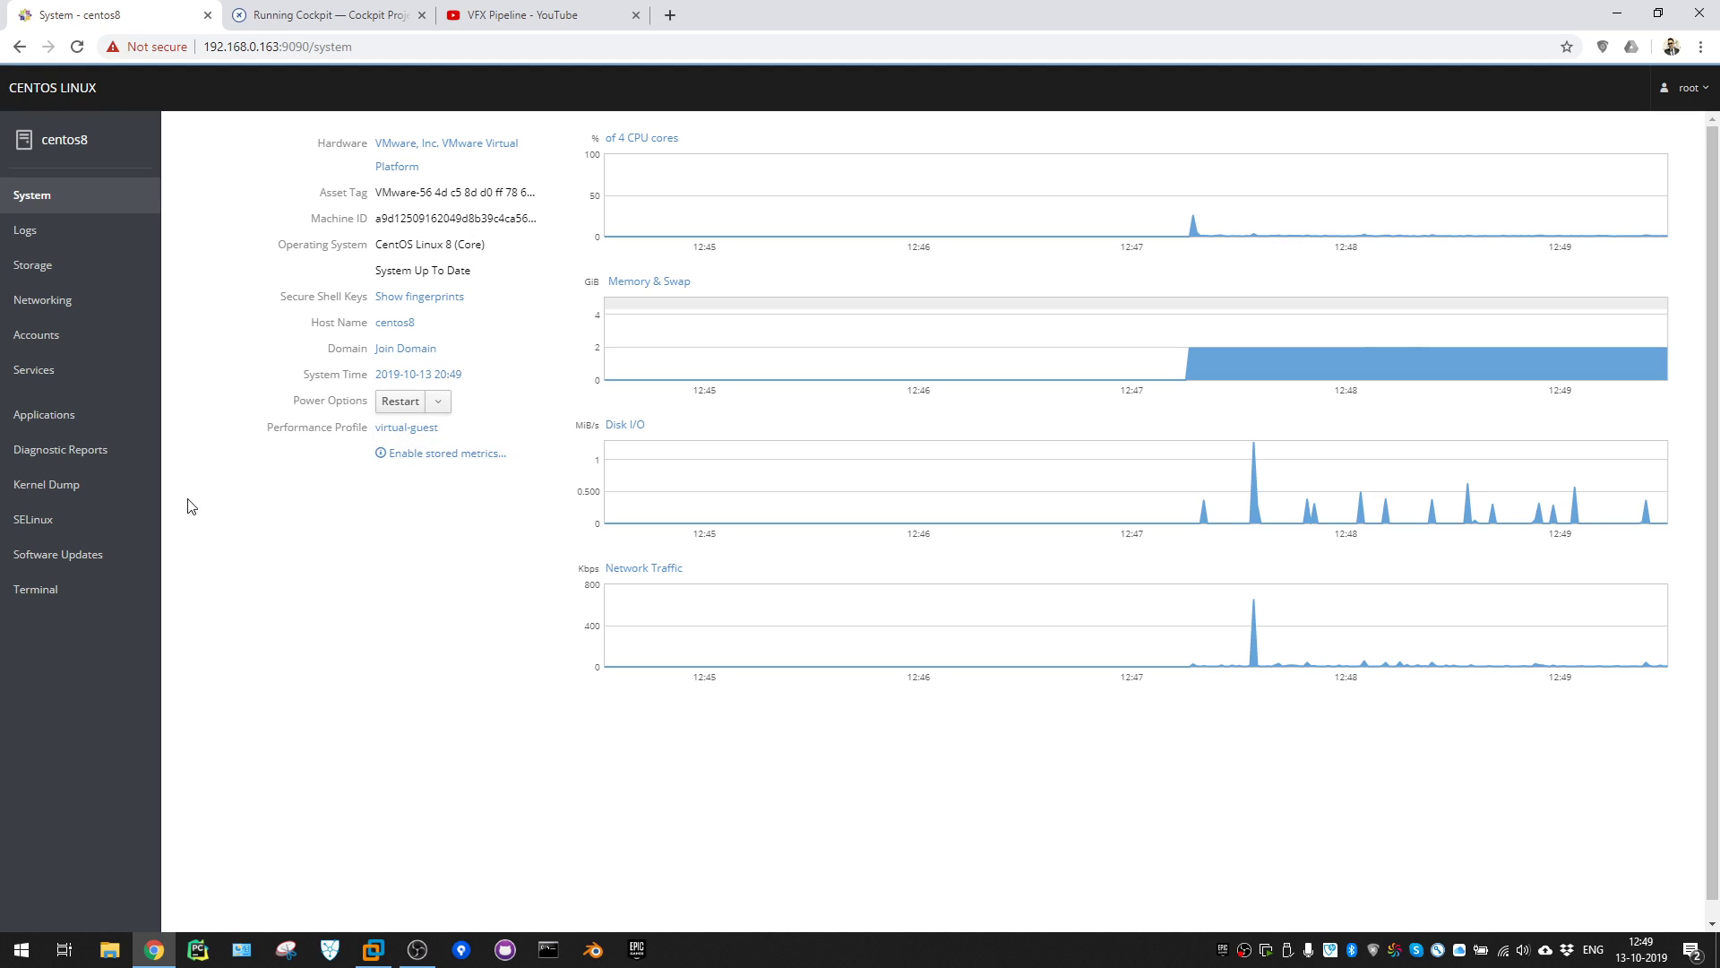
{"action": "left_click", "coordinate": [34, 243]}
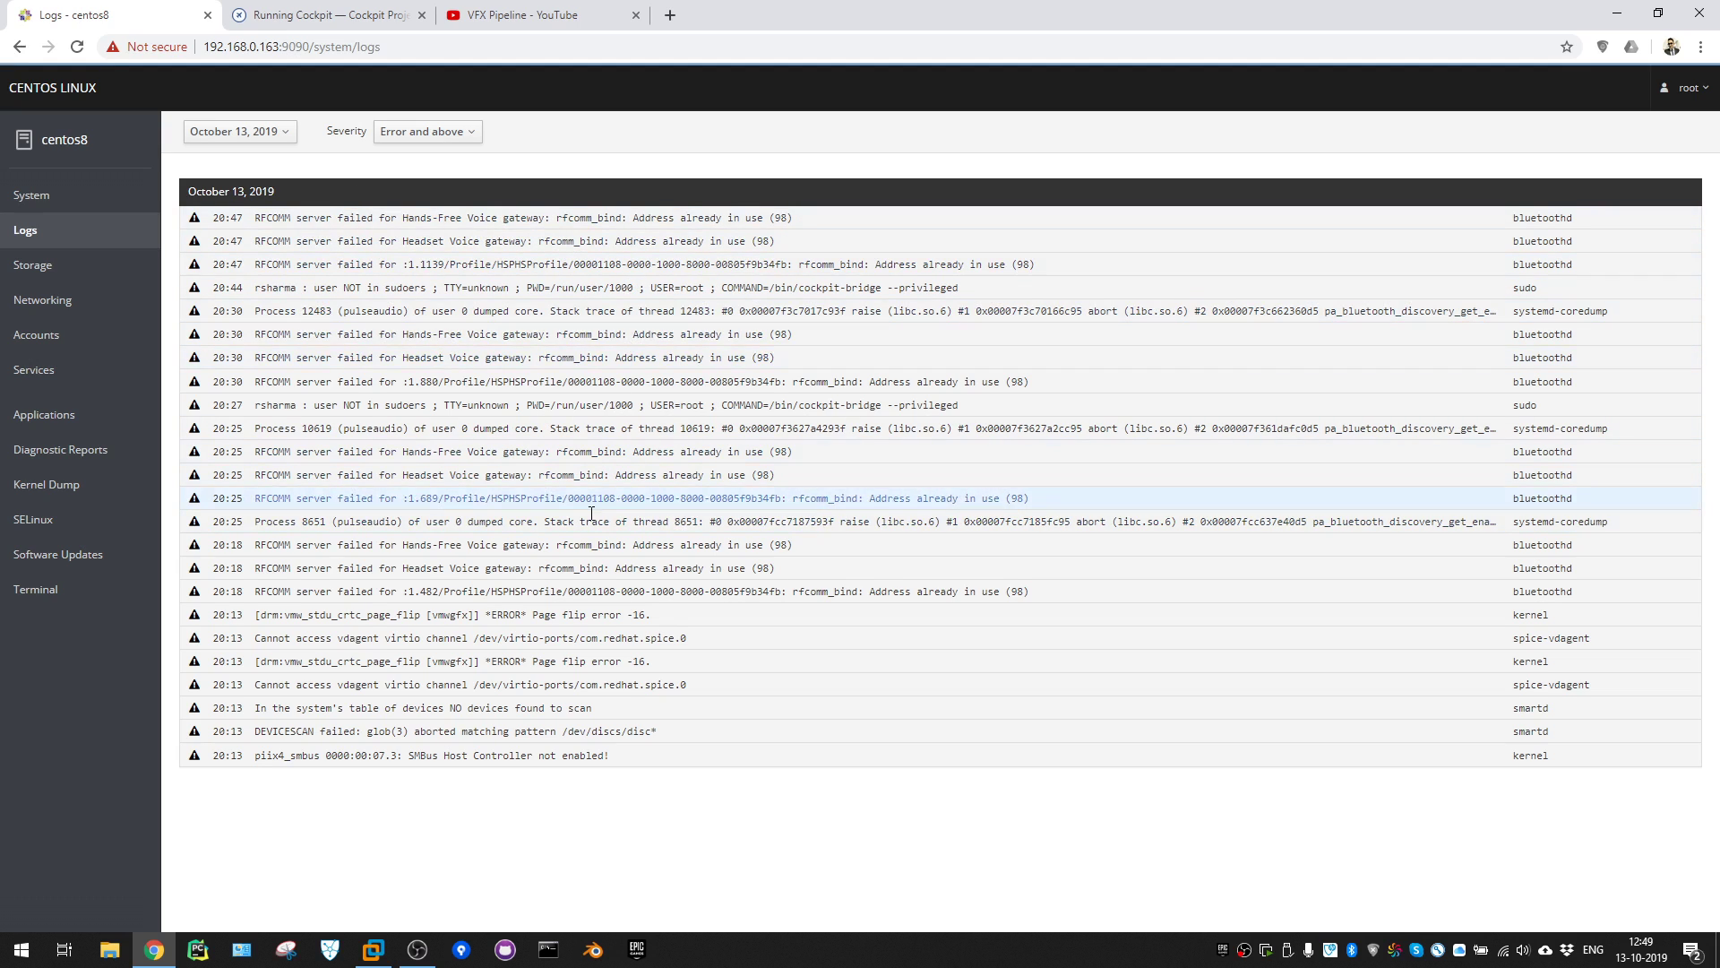
- On the Storage page, preview the New NFS Mount and Create RAID Device forms, cancelling both
{"action": "left_click", "coordinate": [41, 269]}
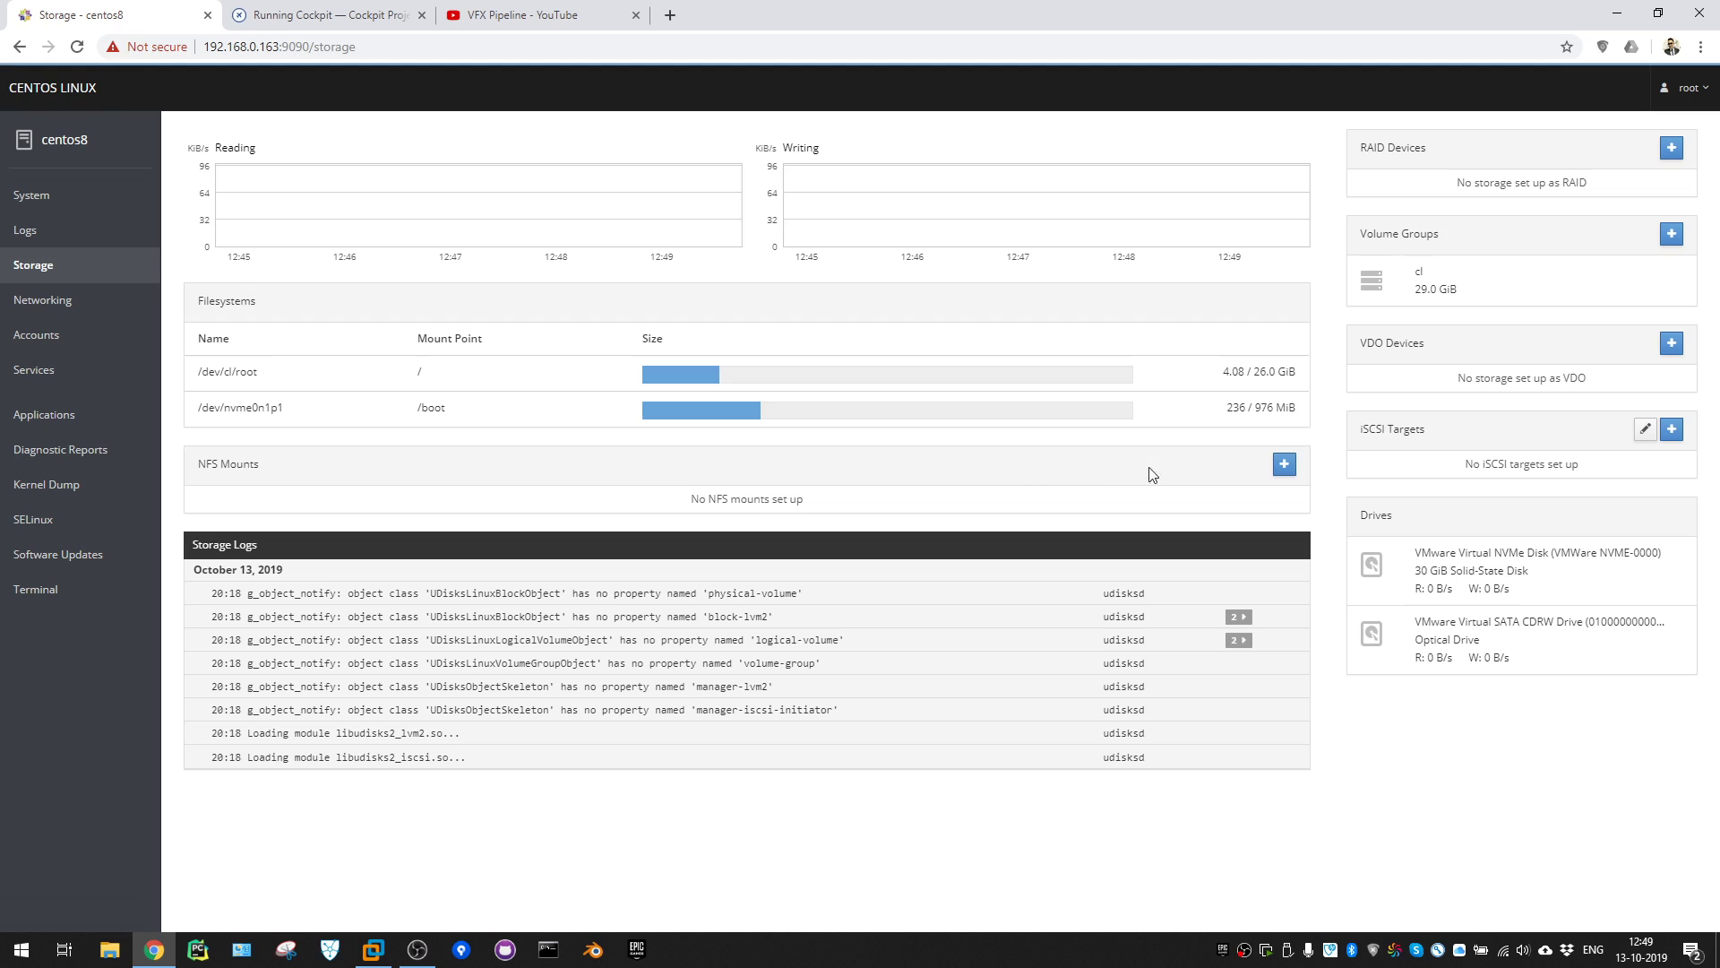
{"action": "left_click", "coordinate": [1272, 463]}
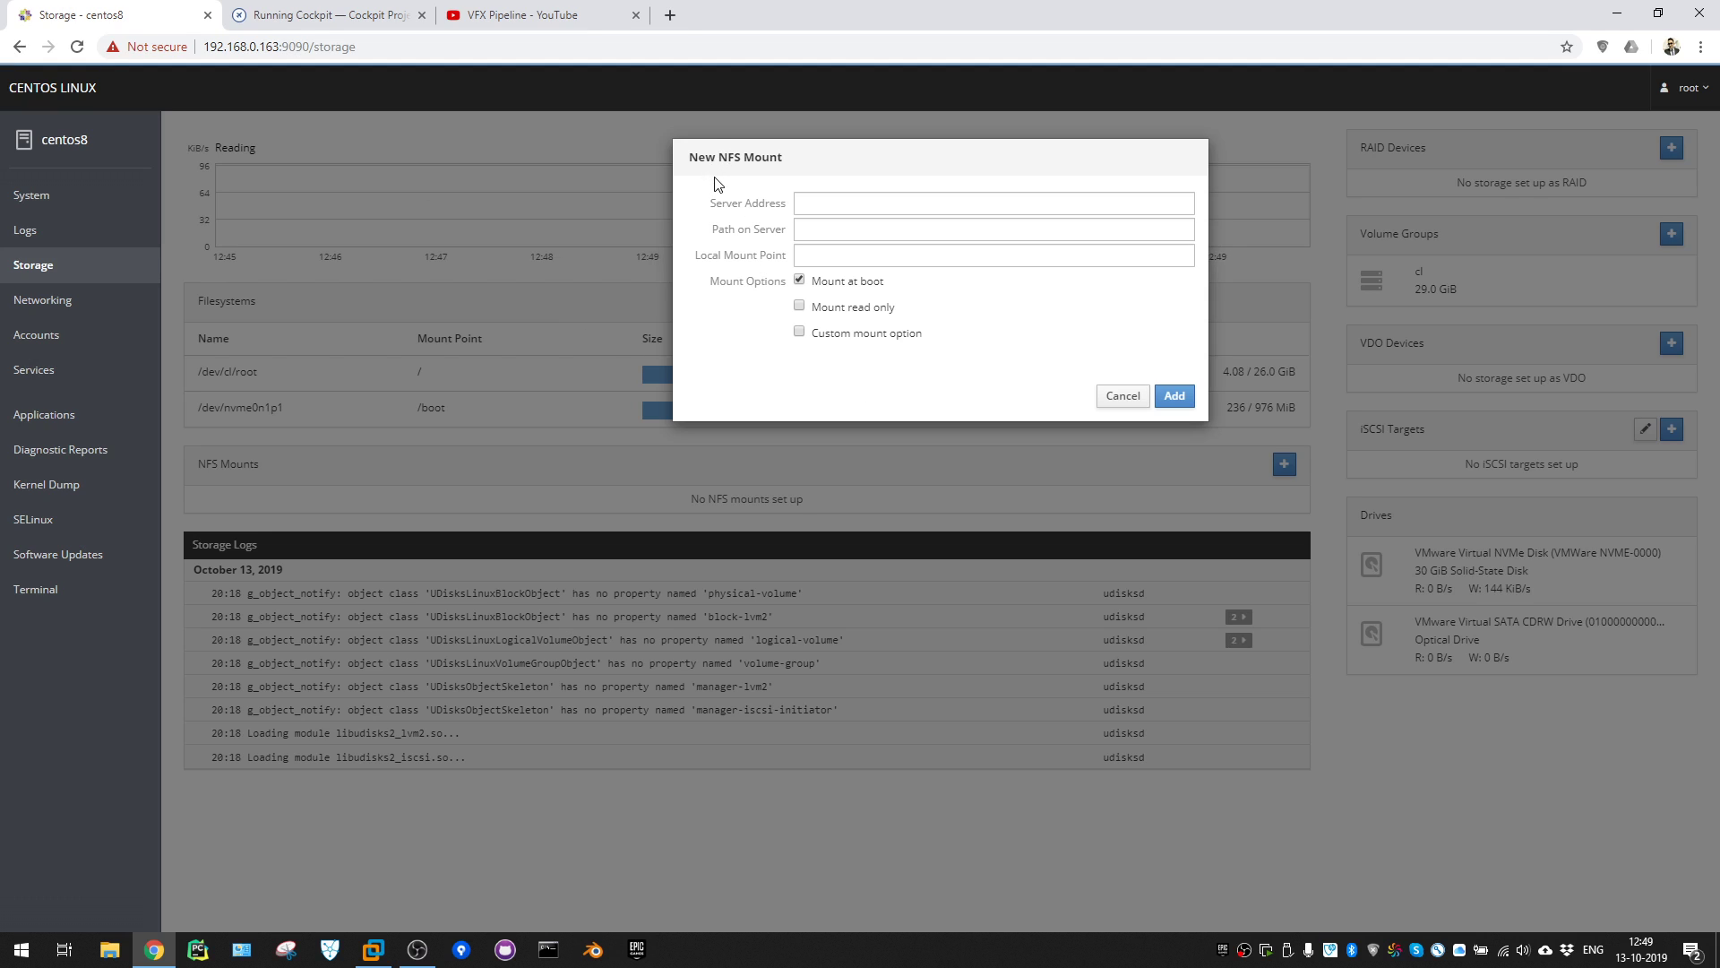
{"action": "left_click", "coordinate": [1114, 399]}
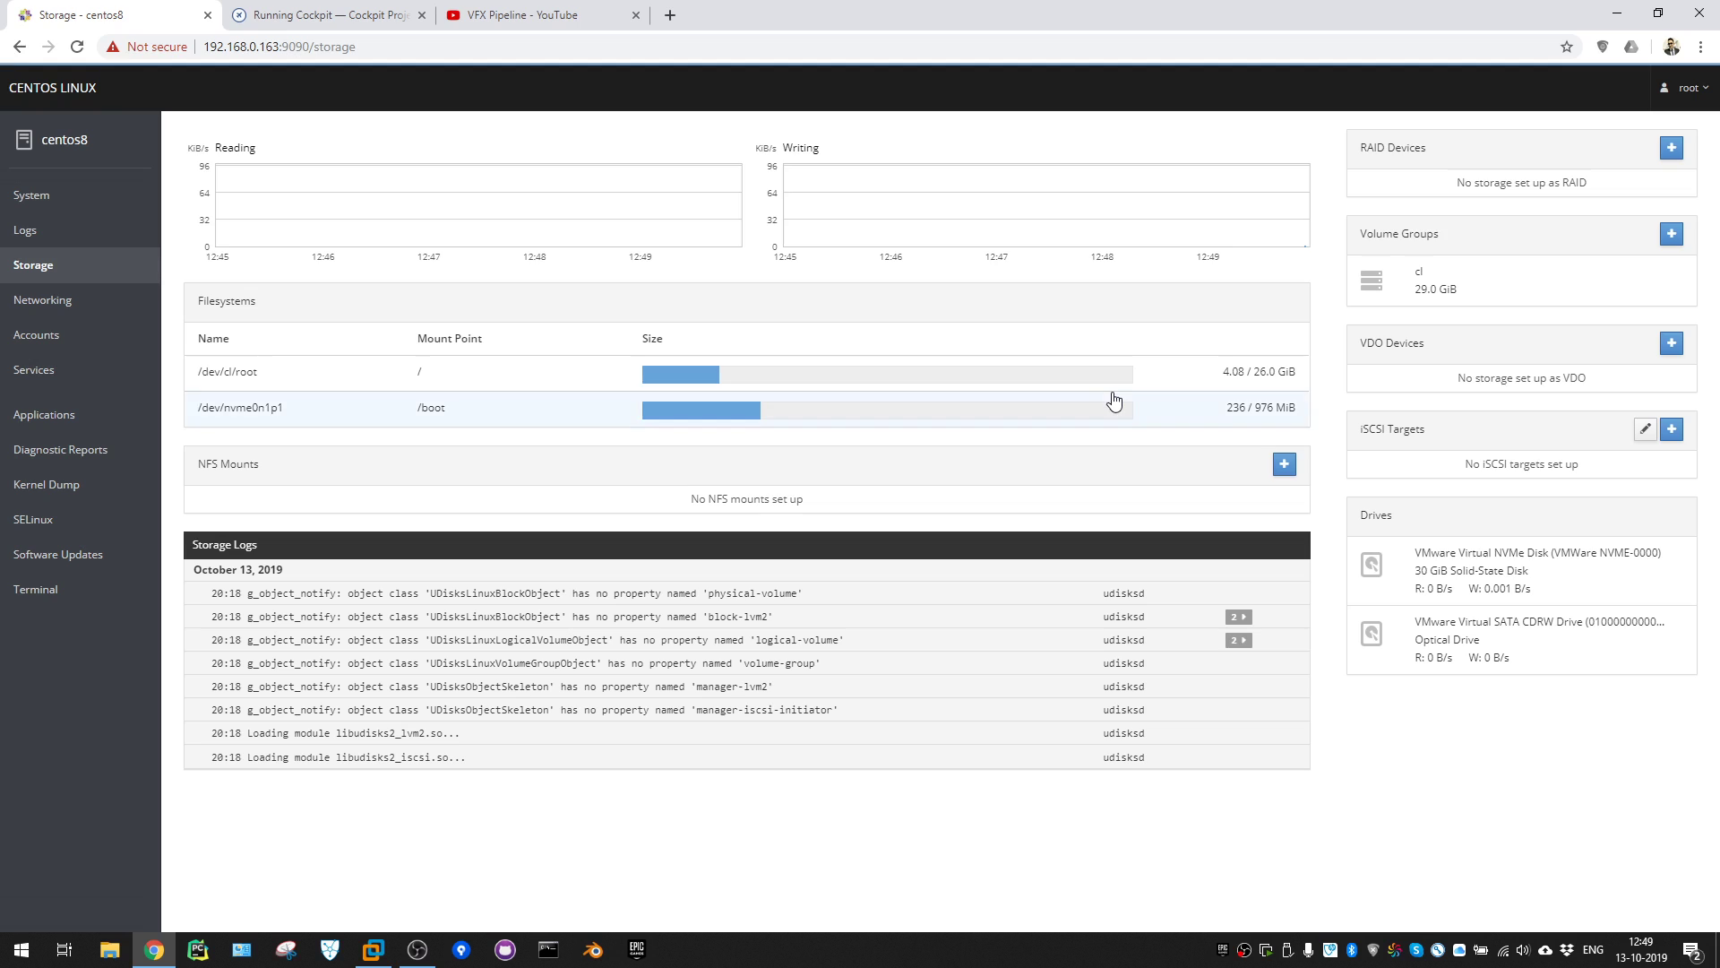
{"action": "left_click", "coordinate": [1669, 150]}
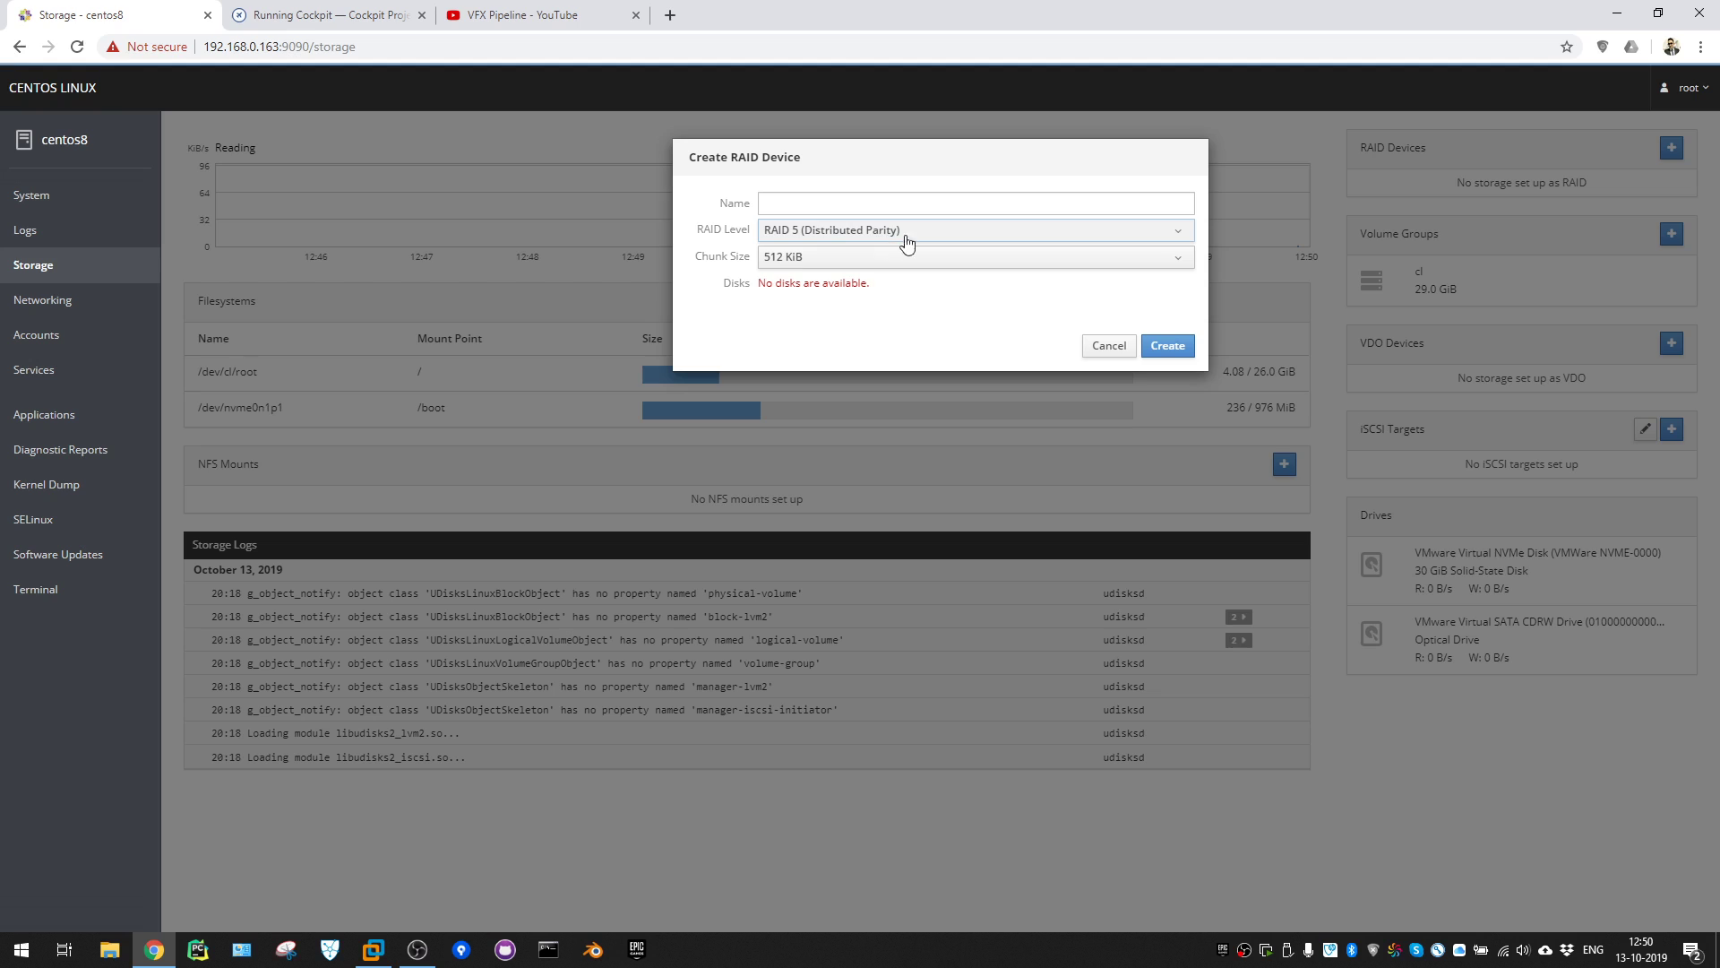
{"action": "left_click", "coordinate": [1120, 346]}
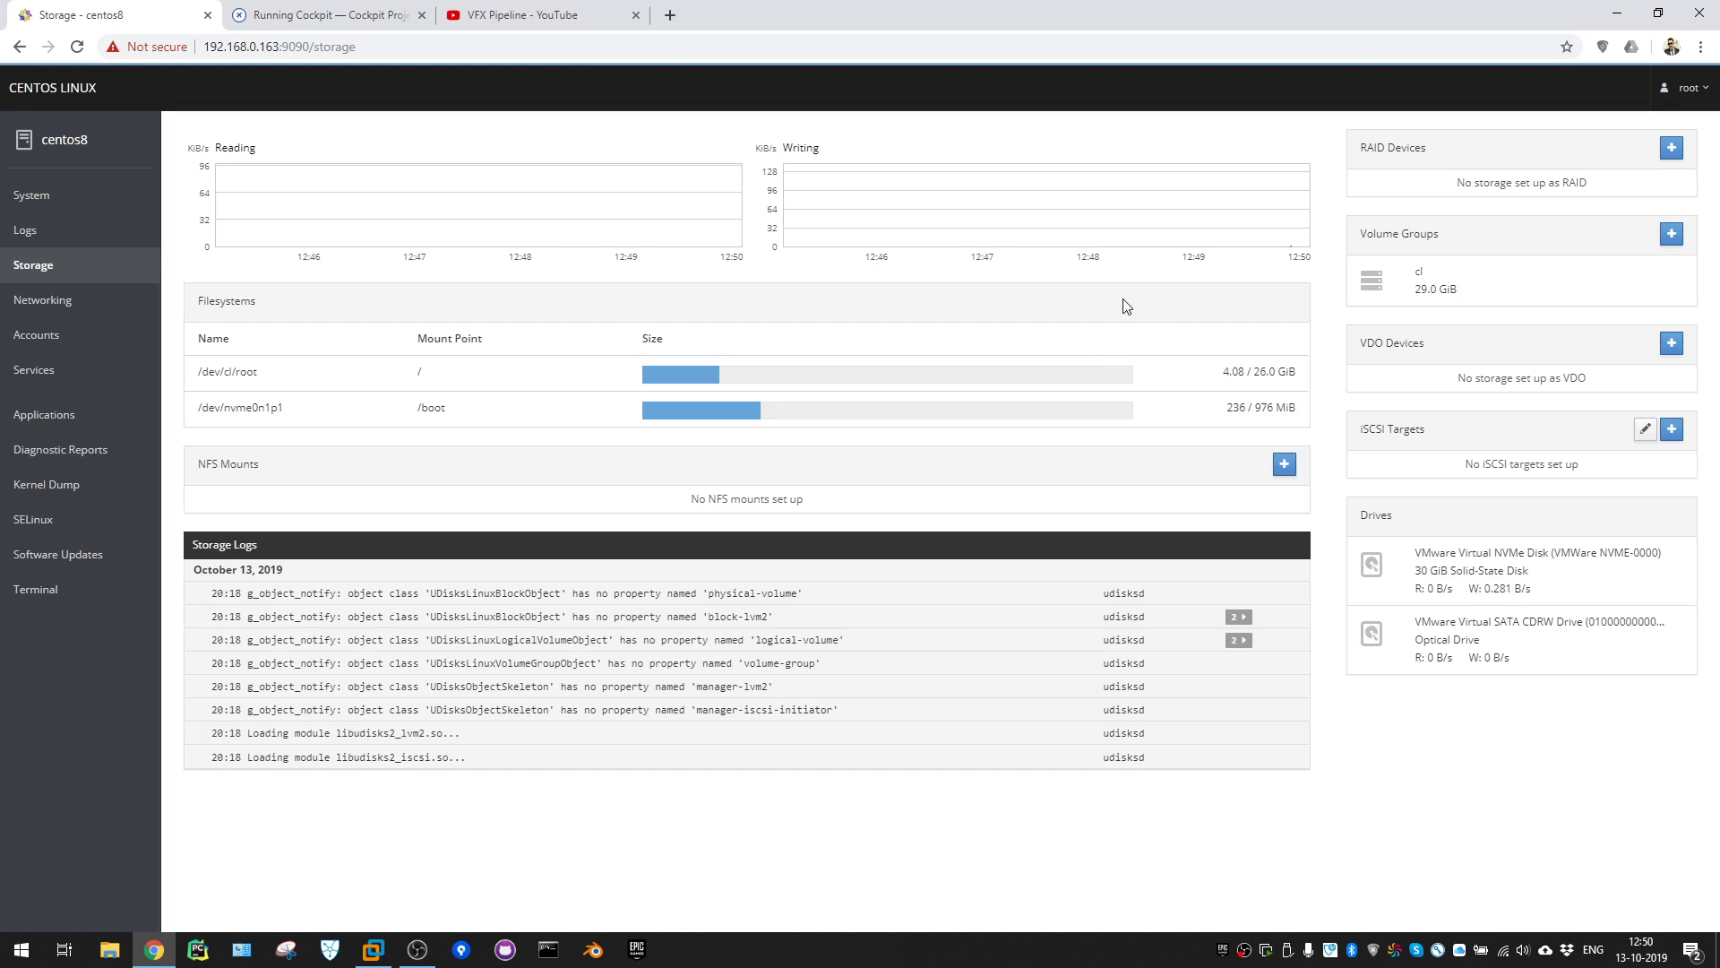
- Browse the Networking and Terminal pages, return to System, and select the console's web address
{"action": "left_click", "coordinate": [59, 308]}
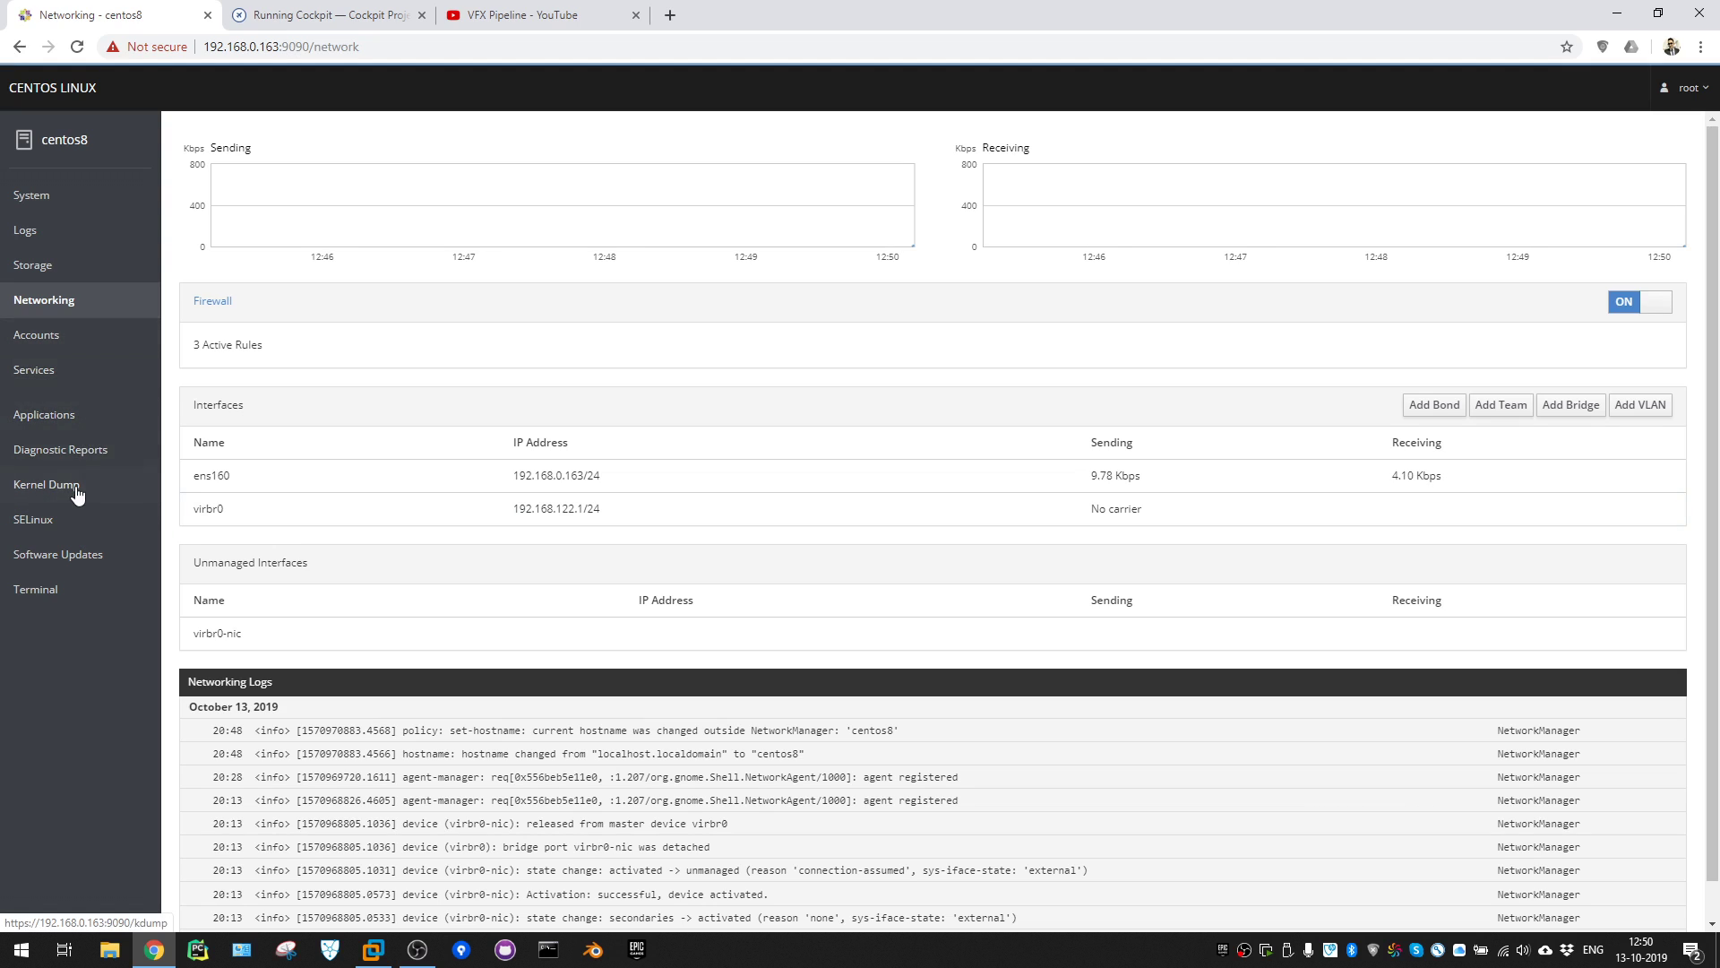
{"action": "scroll", "coordinate": [578, 439], "scroll_direction": "down", "scroll_amount": 1}
{"action": "left_click", "coordinate": [36, 589]}
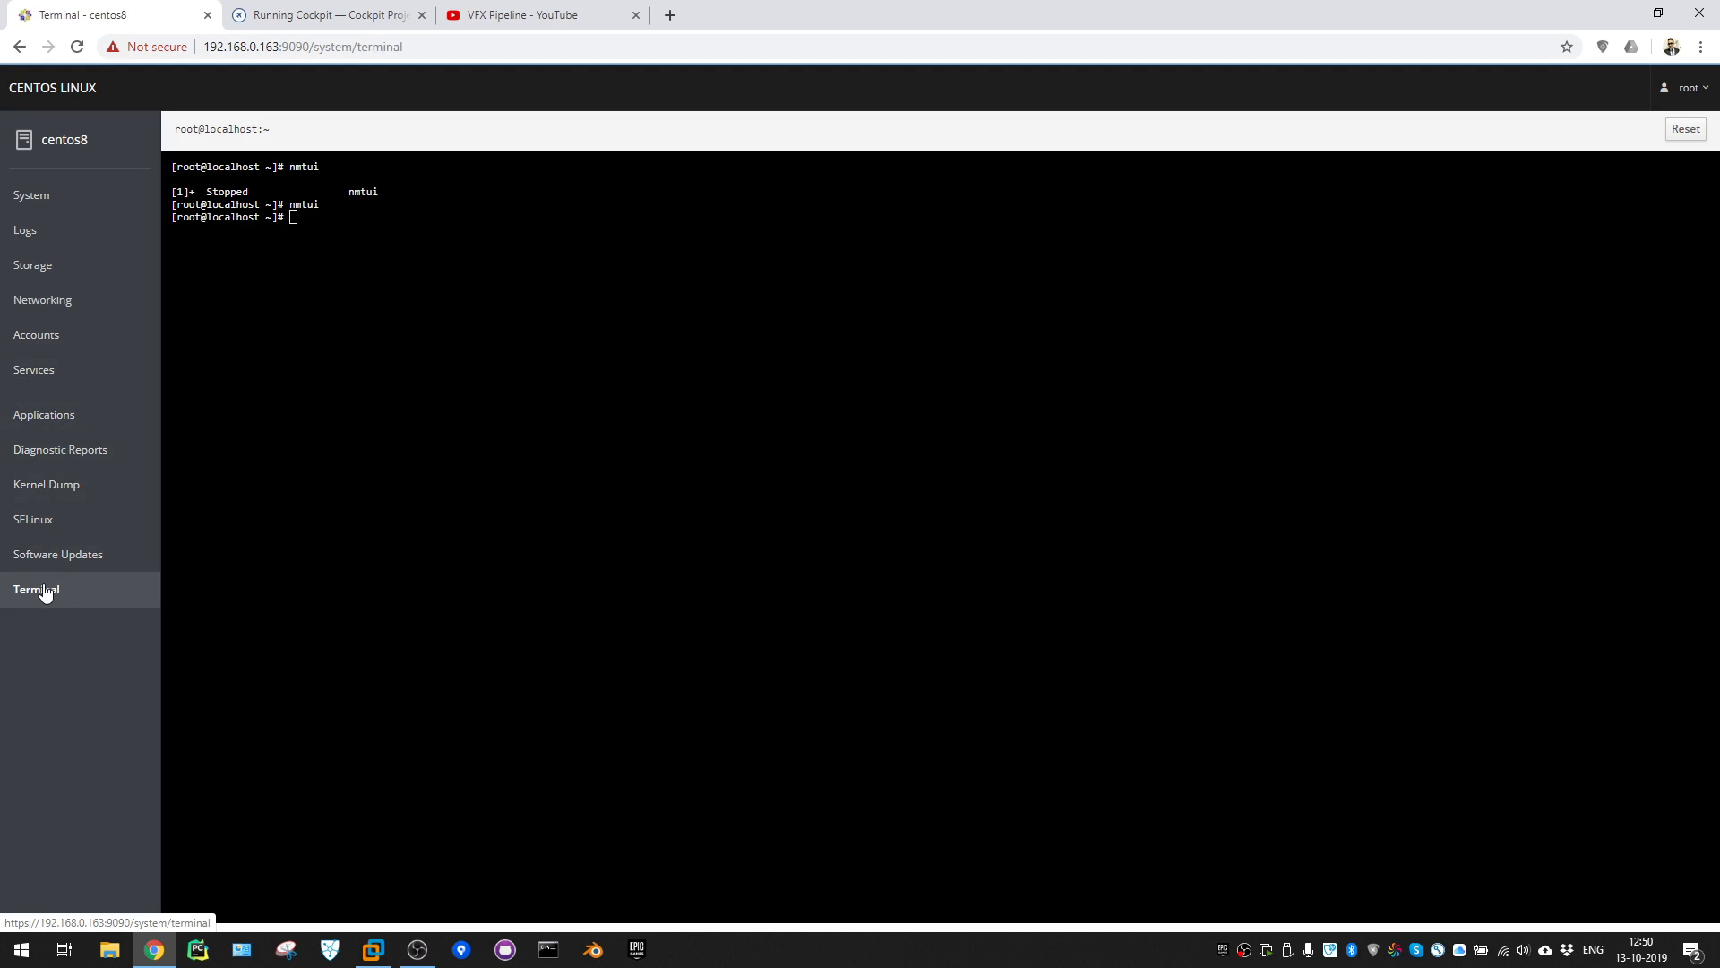
{"action": "left_click", "coordinate": [46, 203]}
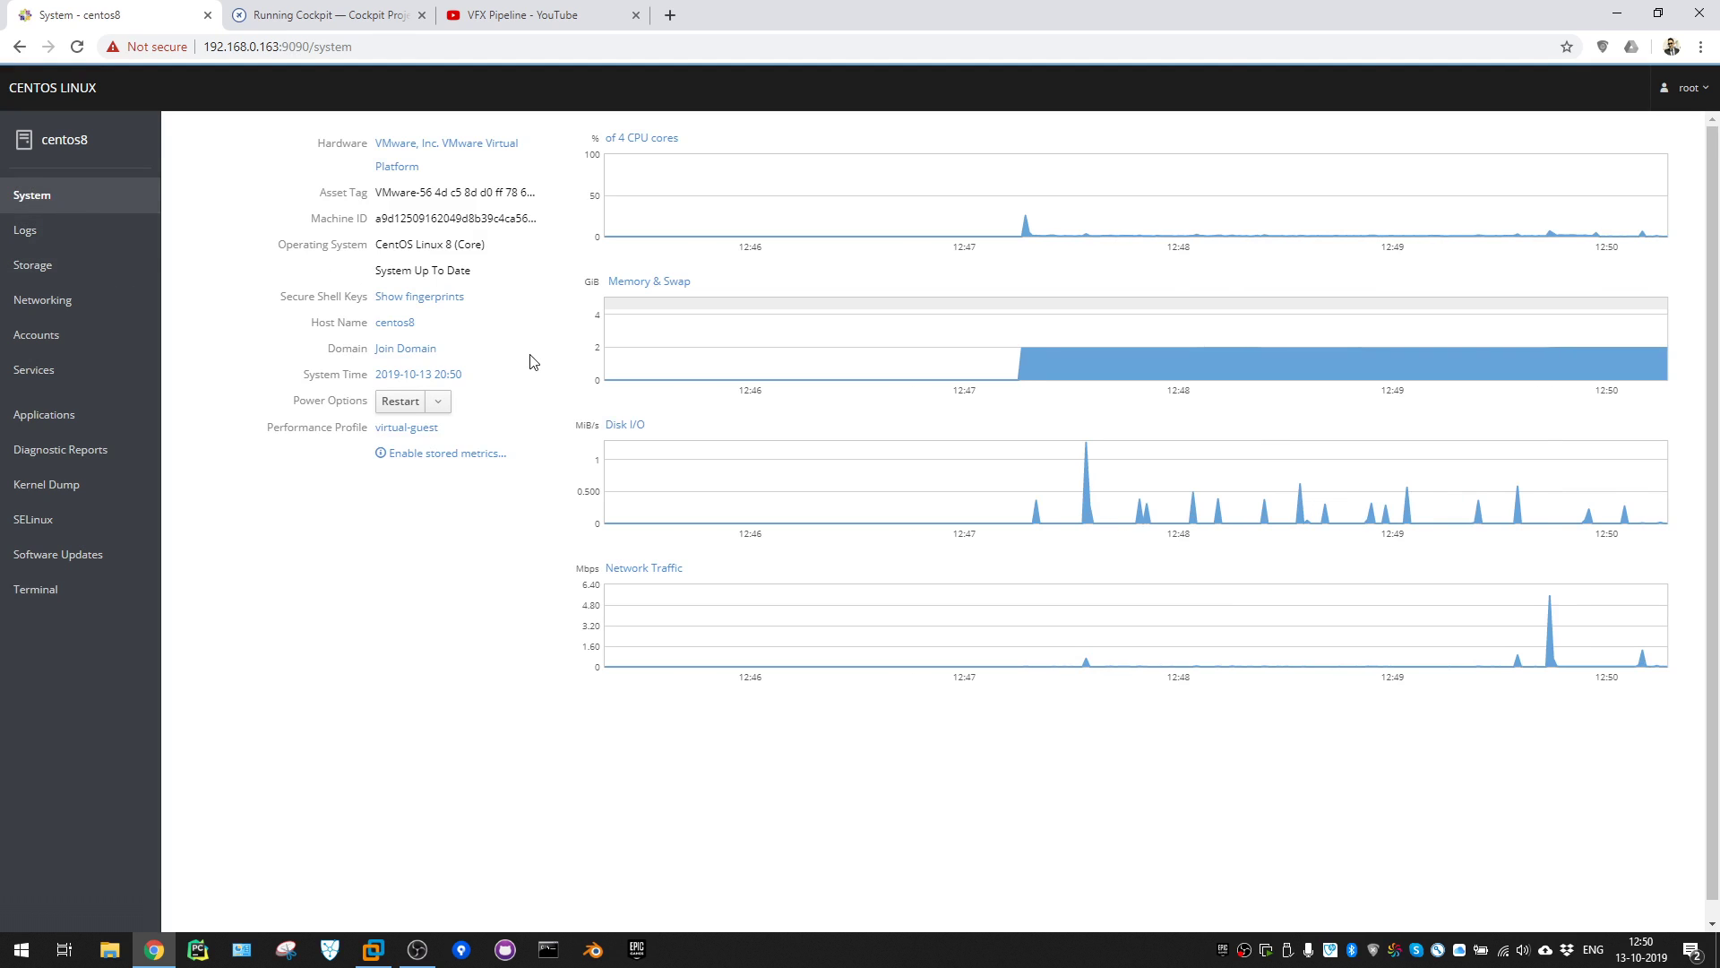
{"action": "left_click", "coordinate": [208, 50]}
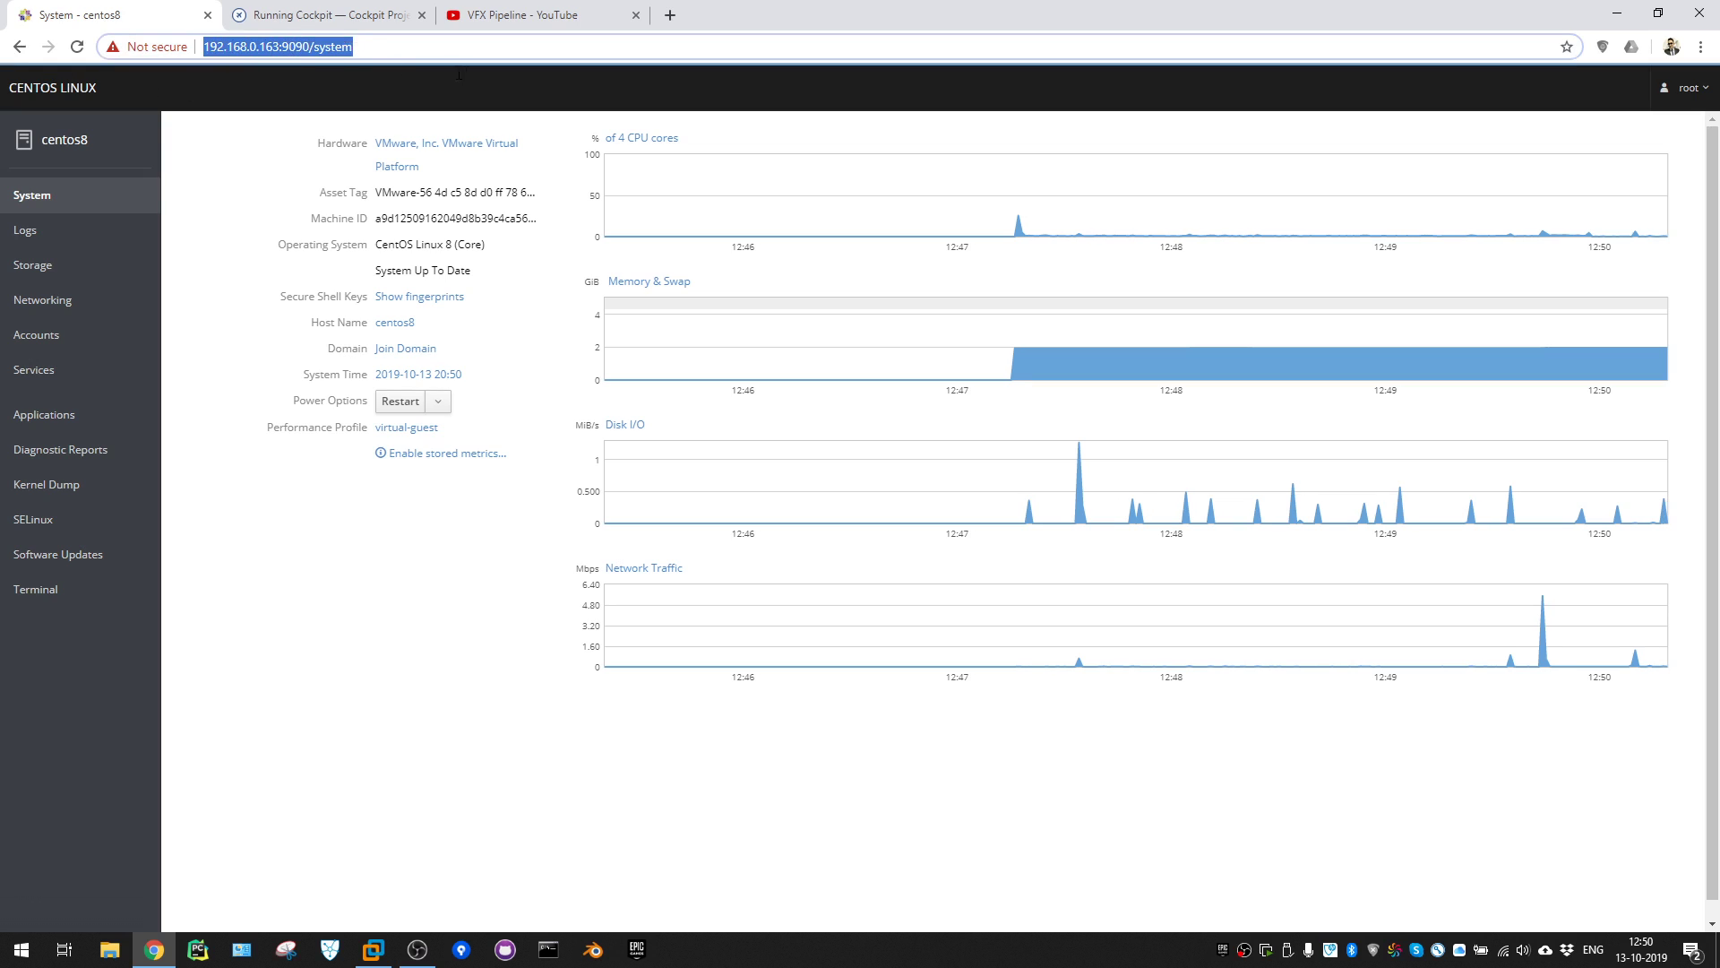
{"action": "left_click", "coordinate": [313, 15]}
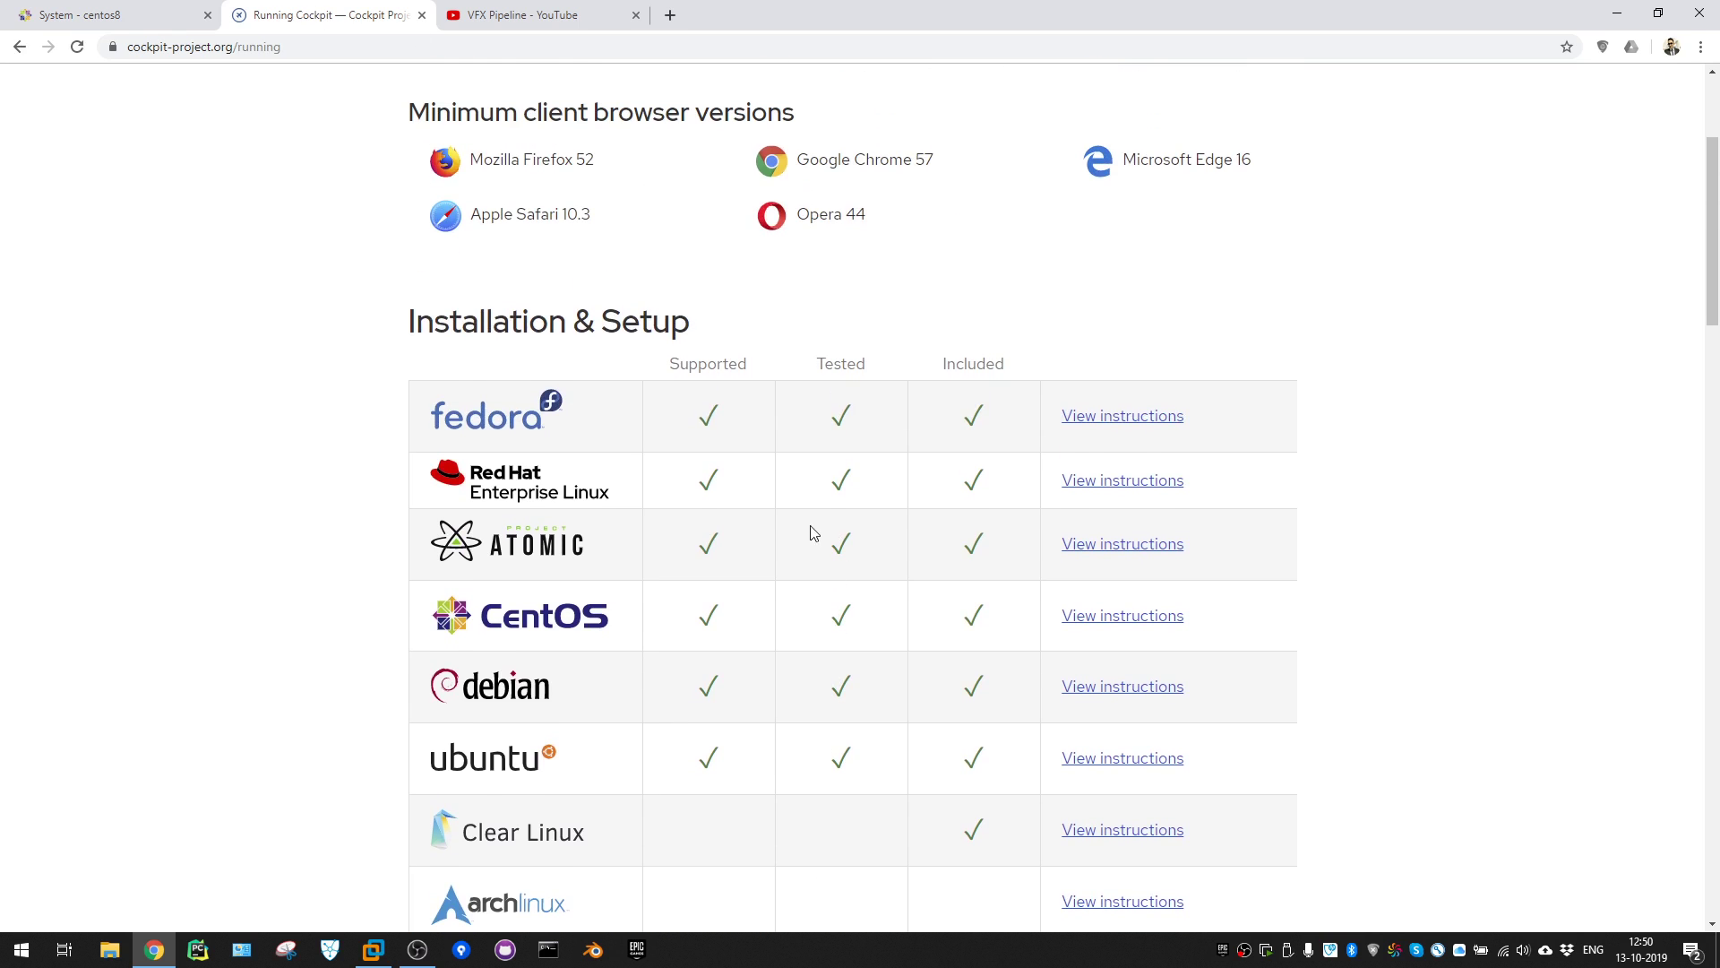
{"action": "scroll", "coordinate": [707, 492], "scroll_direction": "down", "scroll_amount": 2}
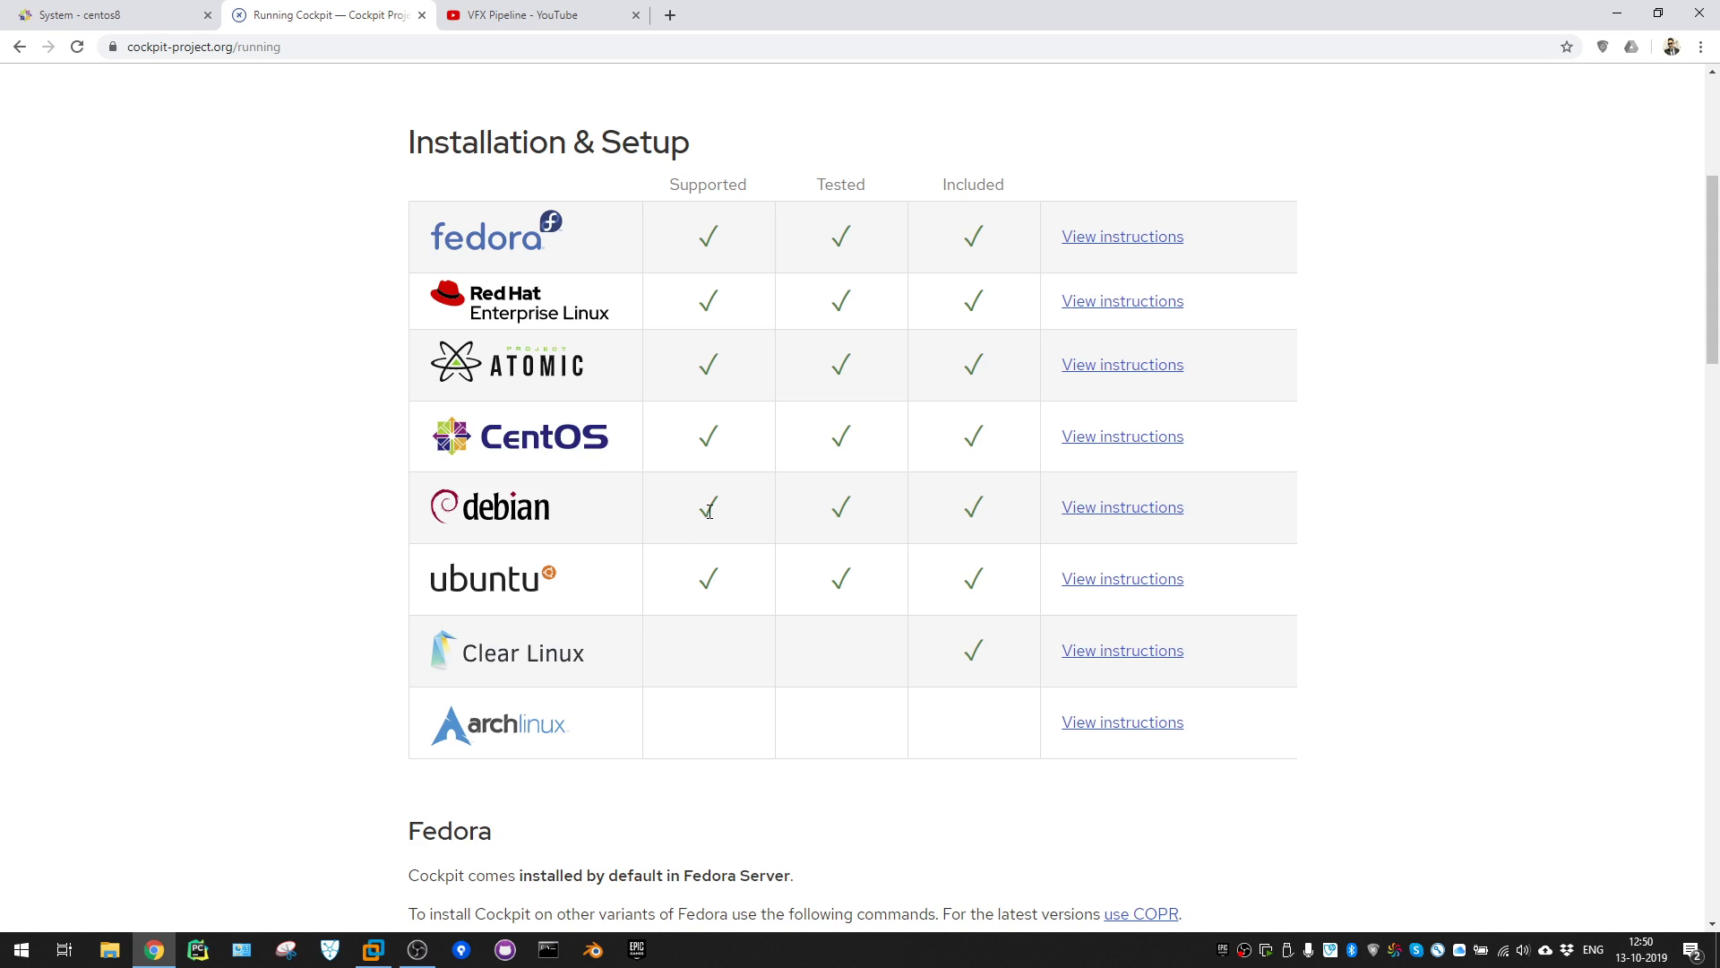
{"action": "scroll", "coordinate": [693, 659], "scroll_direction": "down", "scroll_amount": 4}
{"action": "scroll", "coordinate": [689, 653], "scroll_direction": "up", "scroll_amount": 4}
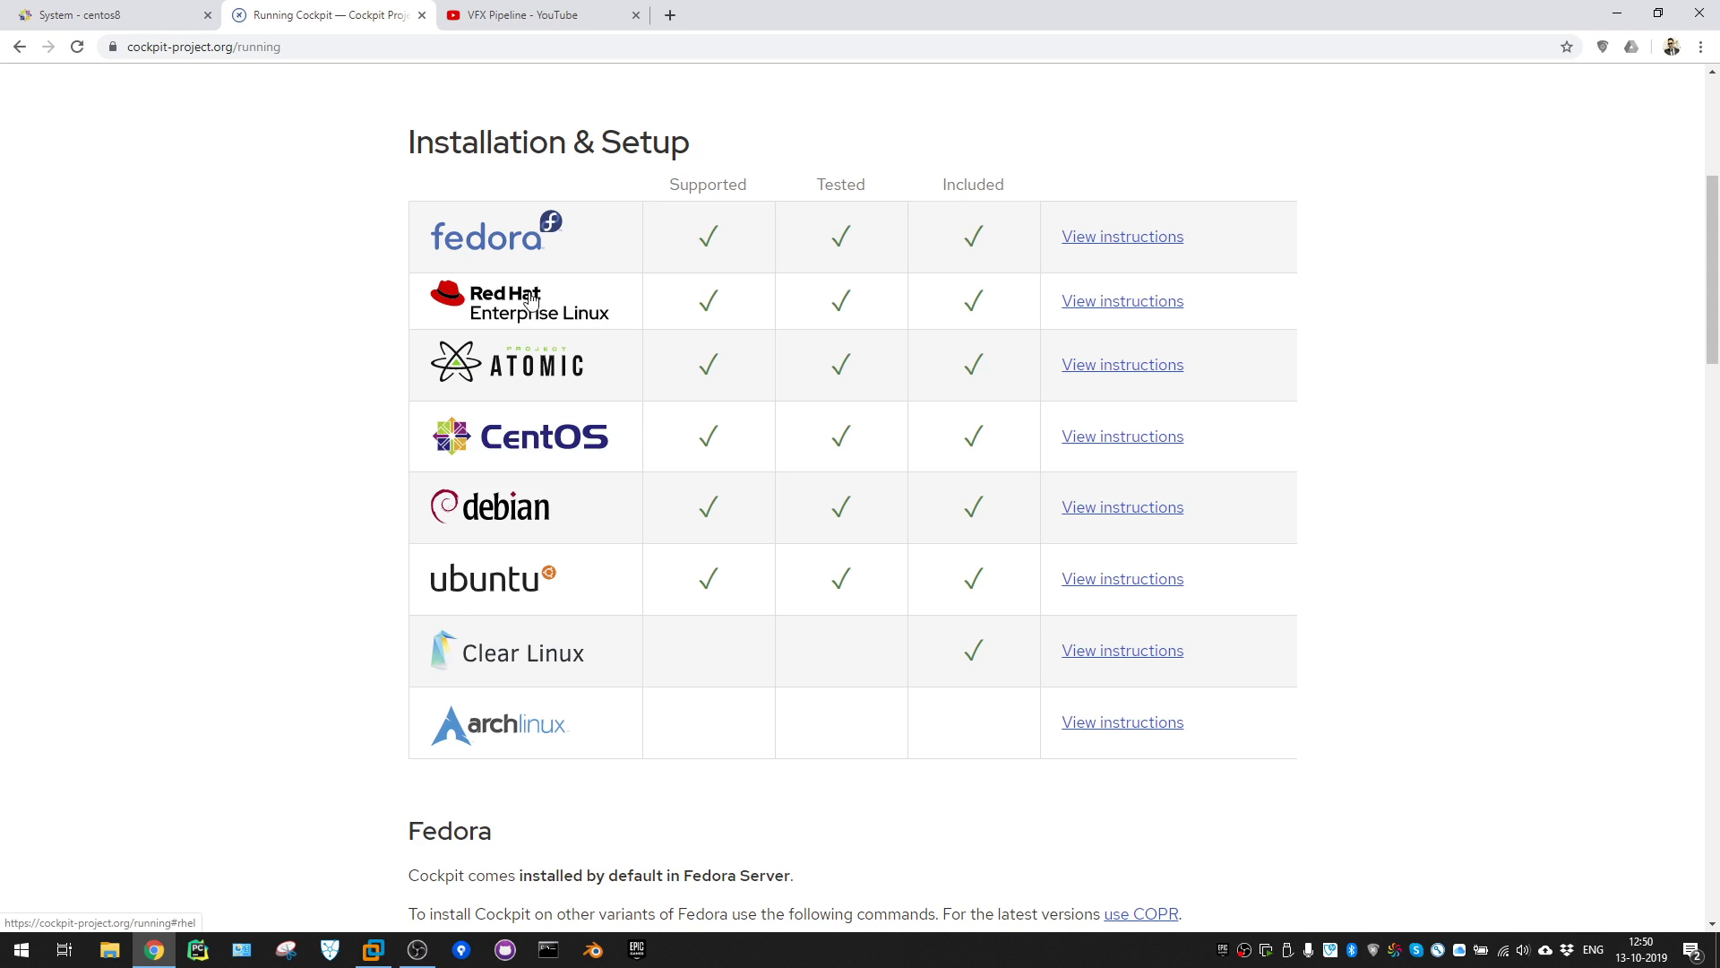
{"action": "left_click", "coordinate": [112, 15]}
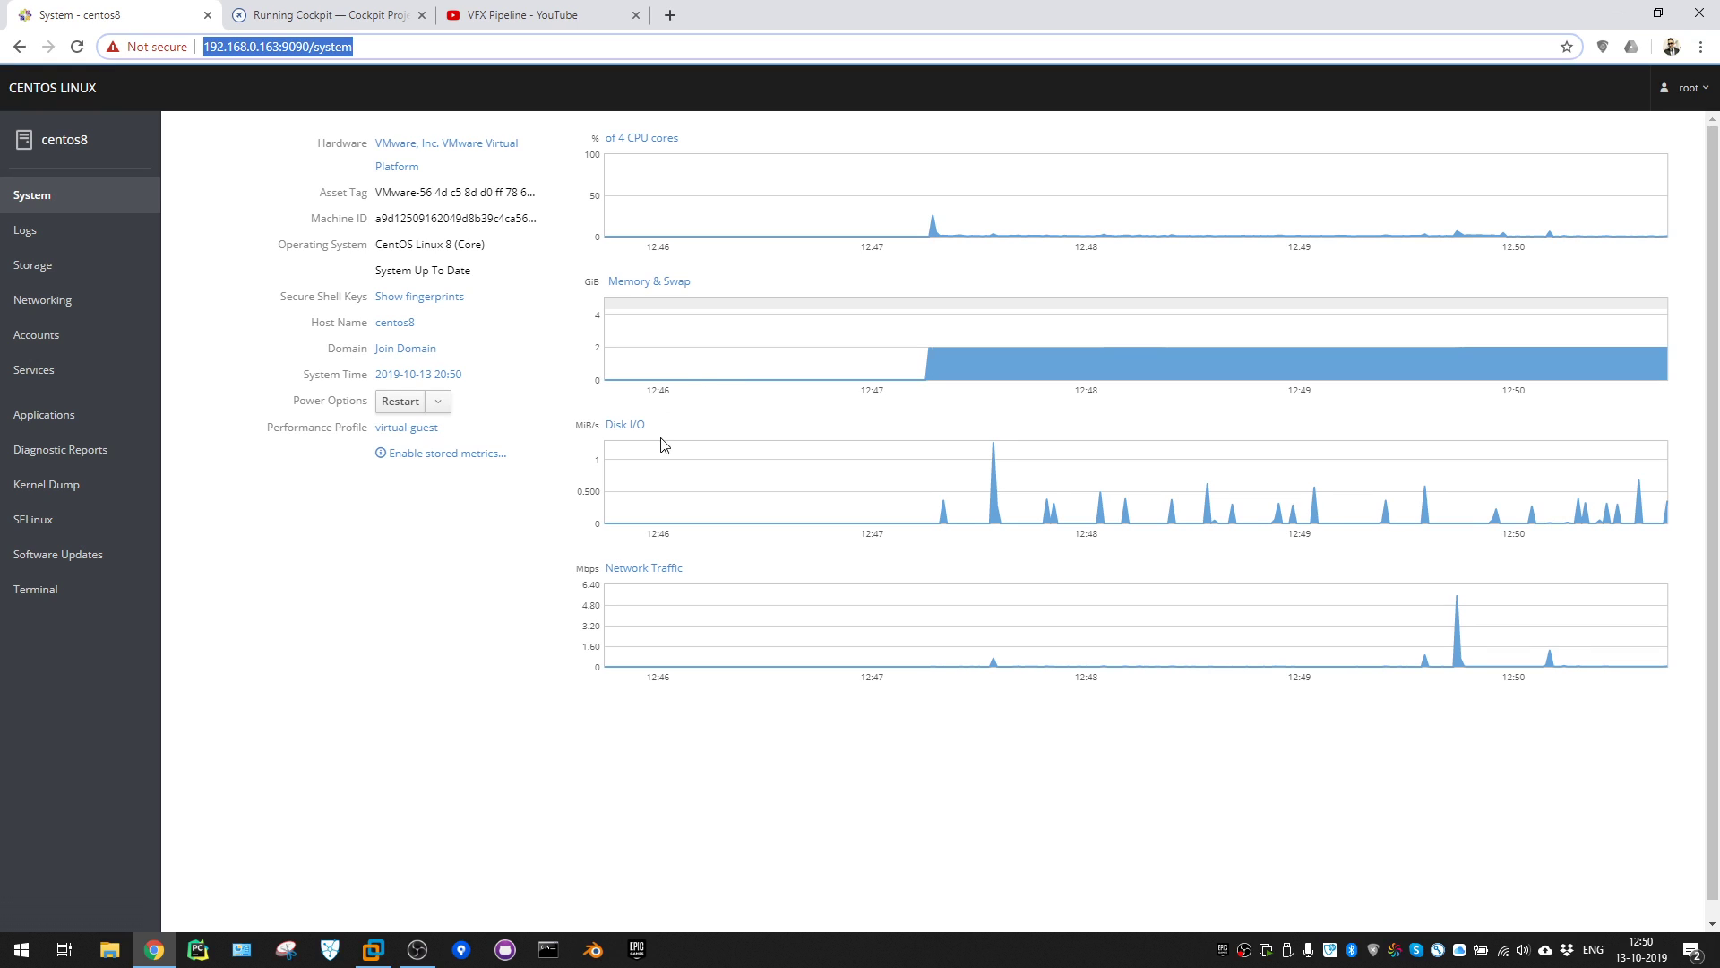
- Log out of the centos8 web console and switch to the VFX Pipeline YouTube tab
{"action": "left_click", "coordinate": [418, 550]}
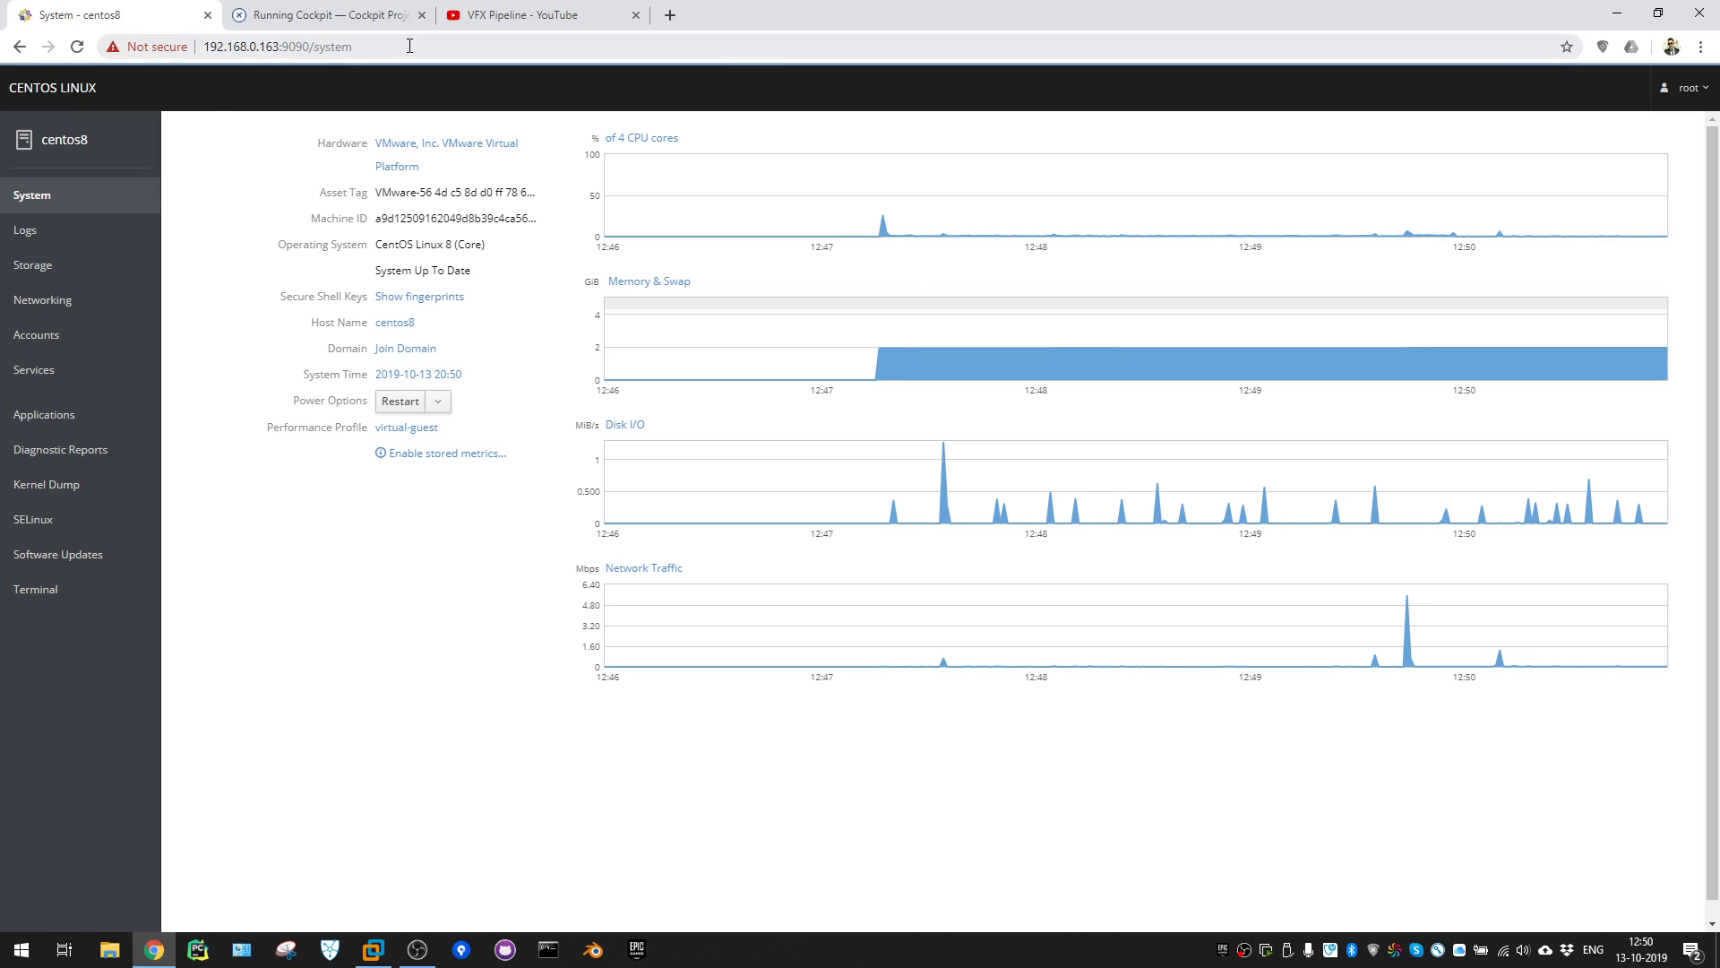
{"action": "left_click", "coordinate": [436, 52]}
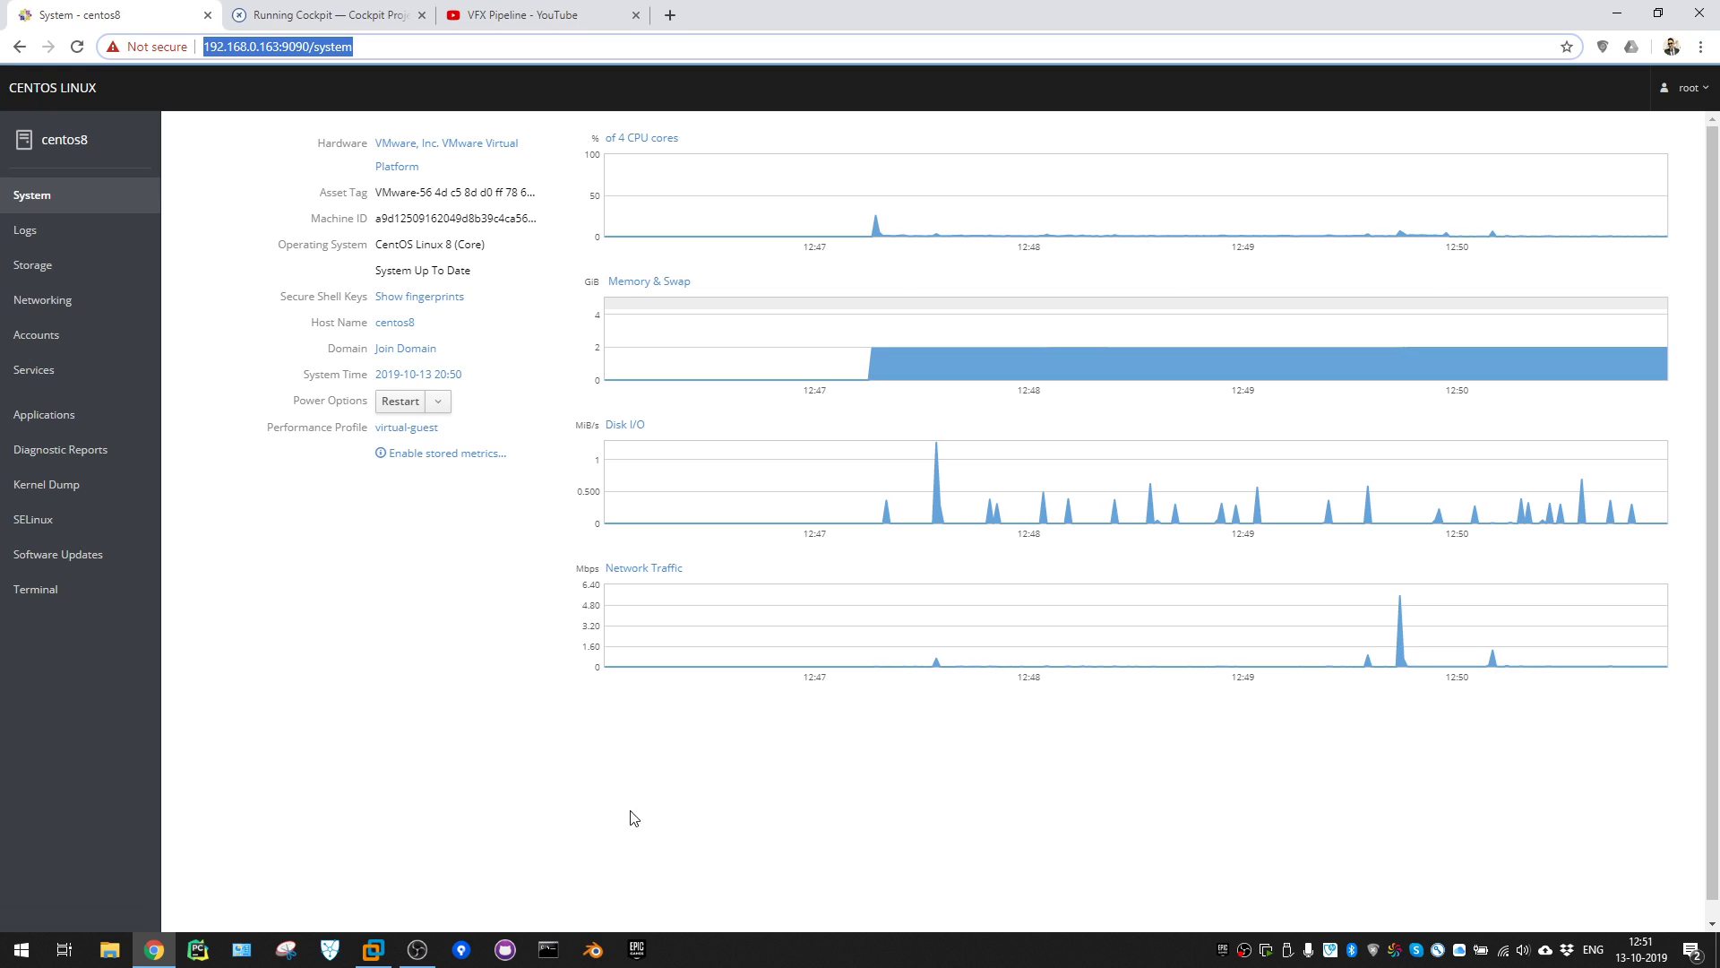
{"action": "left_click", "coordinate": [1696, 94]}
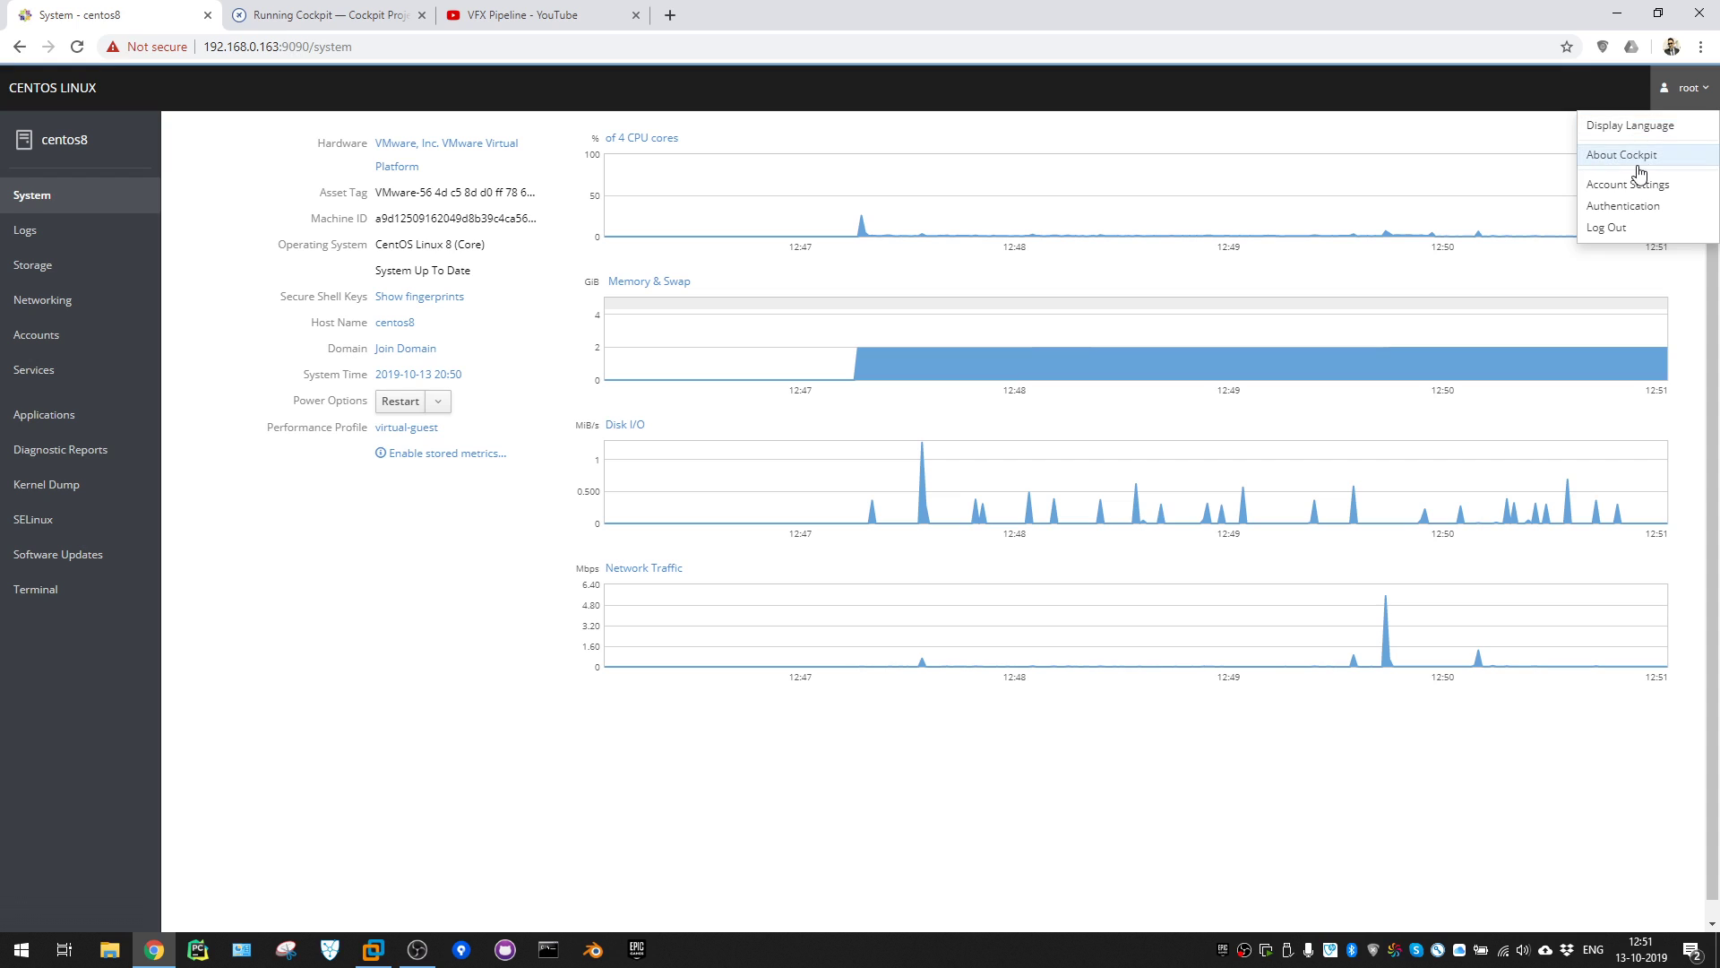
{"action": "left_click", "coordinate": [1609, 228]}
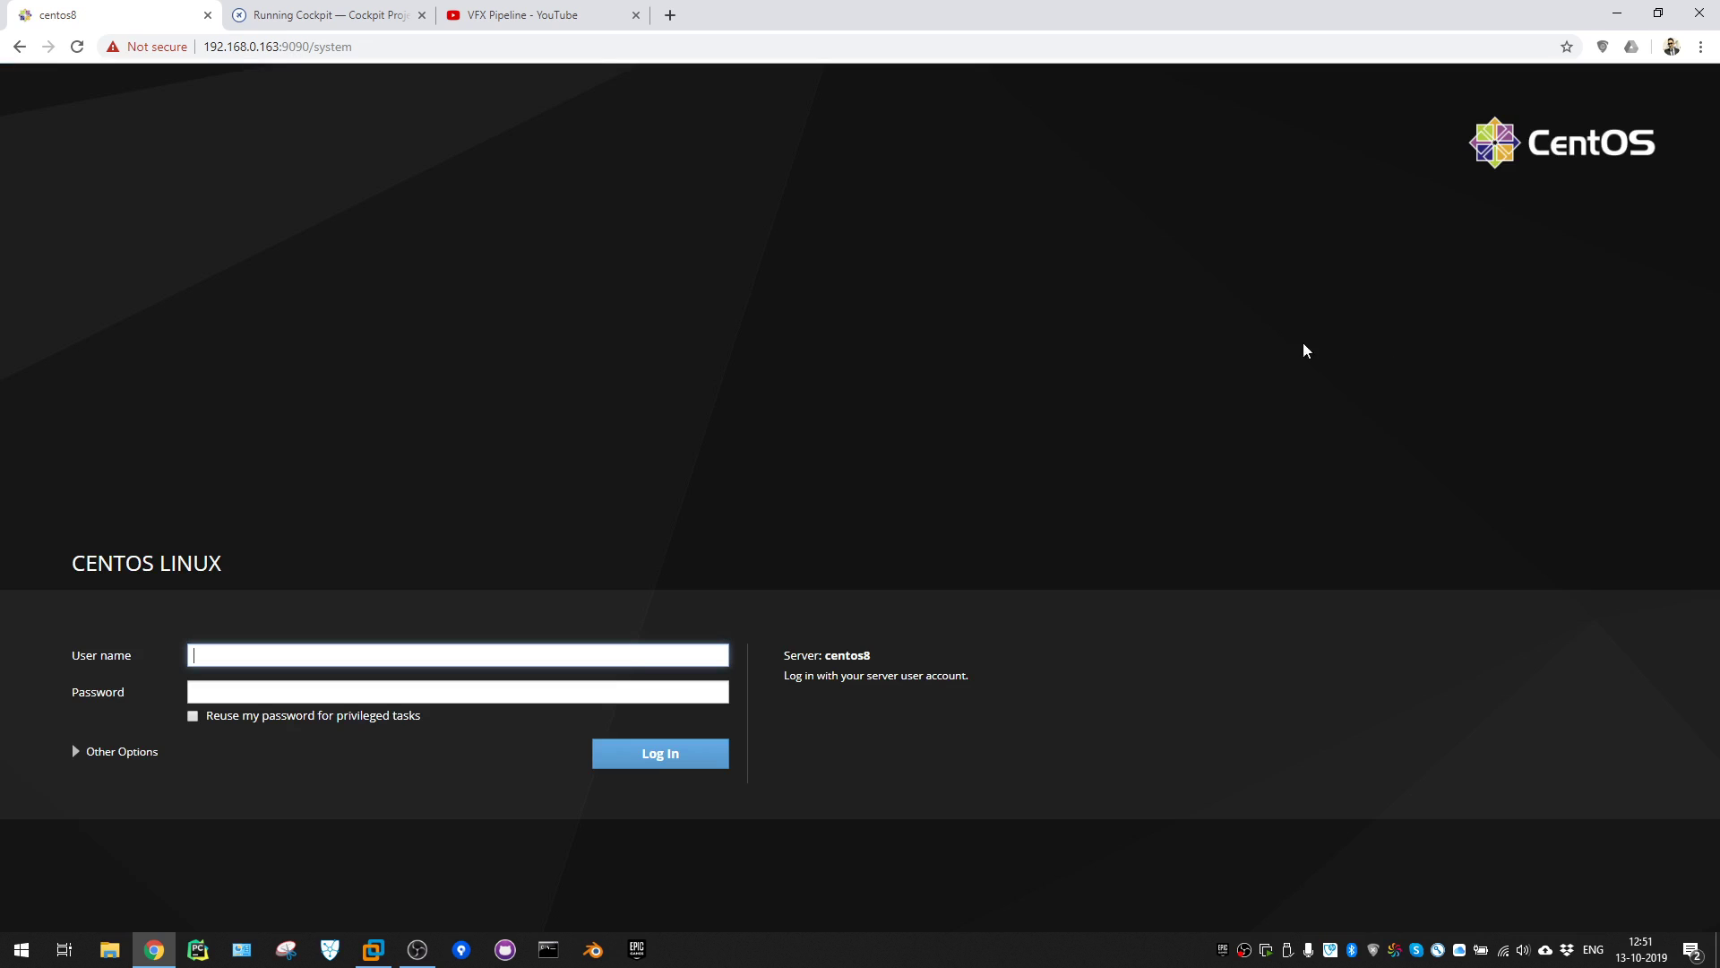
{"action": "left_click", "coordinate": [537, 15]}
- Scroll the VFX Pipeline channel page back to the top and go to its HOME tab
{"action": "scroll", "coordinate": [1662, 683], "scroll_direction": "up", "scroll_amount": 12}
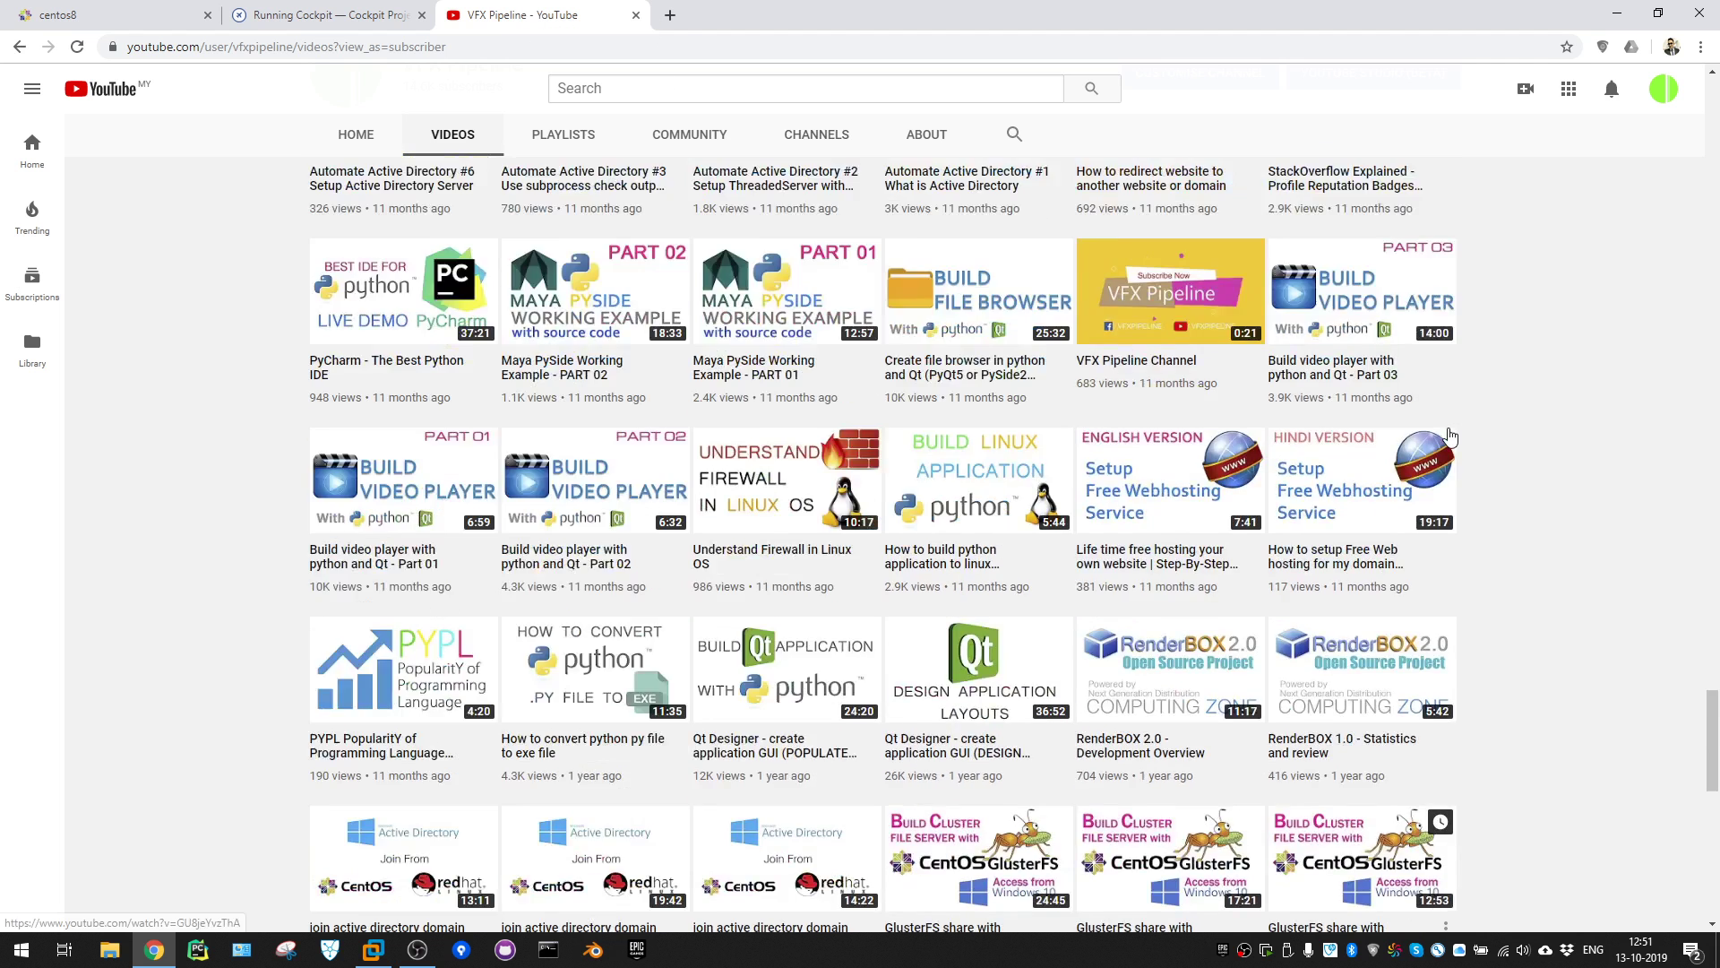
{"action": "left_click_drag", "start_coordinate": [1711, 697], "coordinate": [1716, 123]}
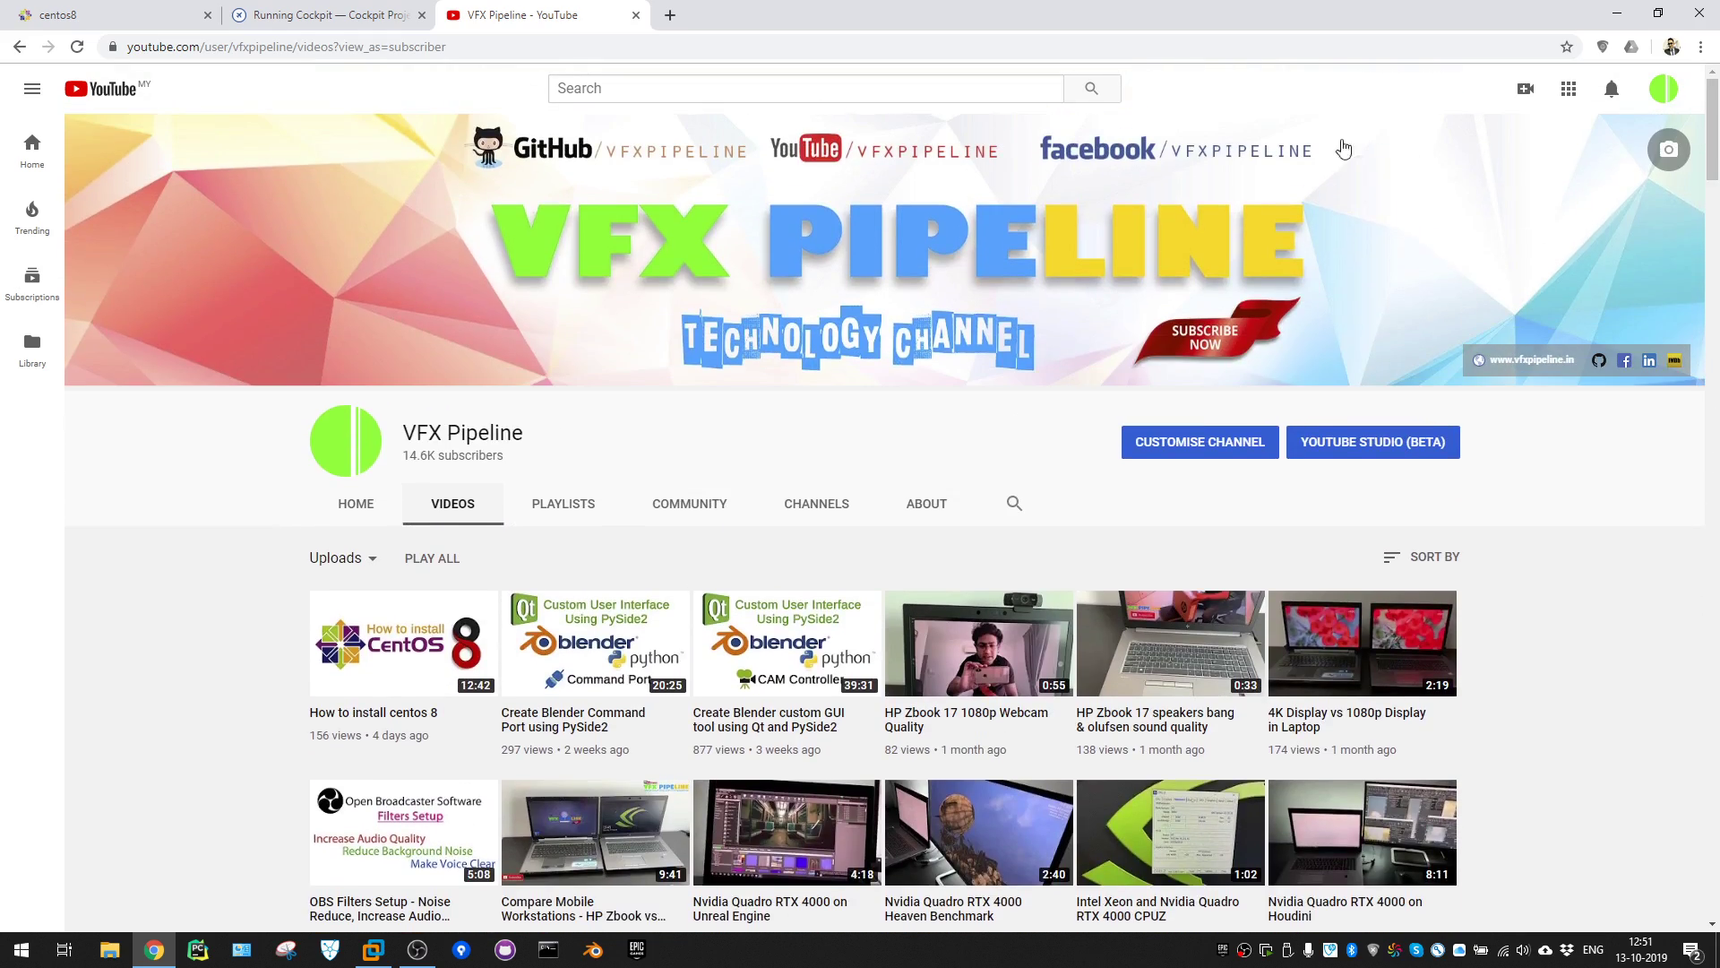
{"action": "left_click", "coordinate": [358, 506]}
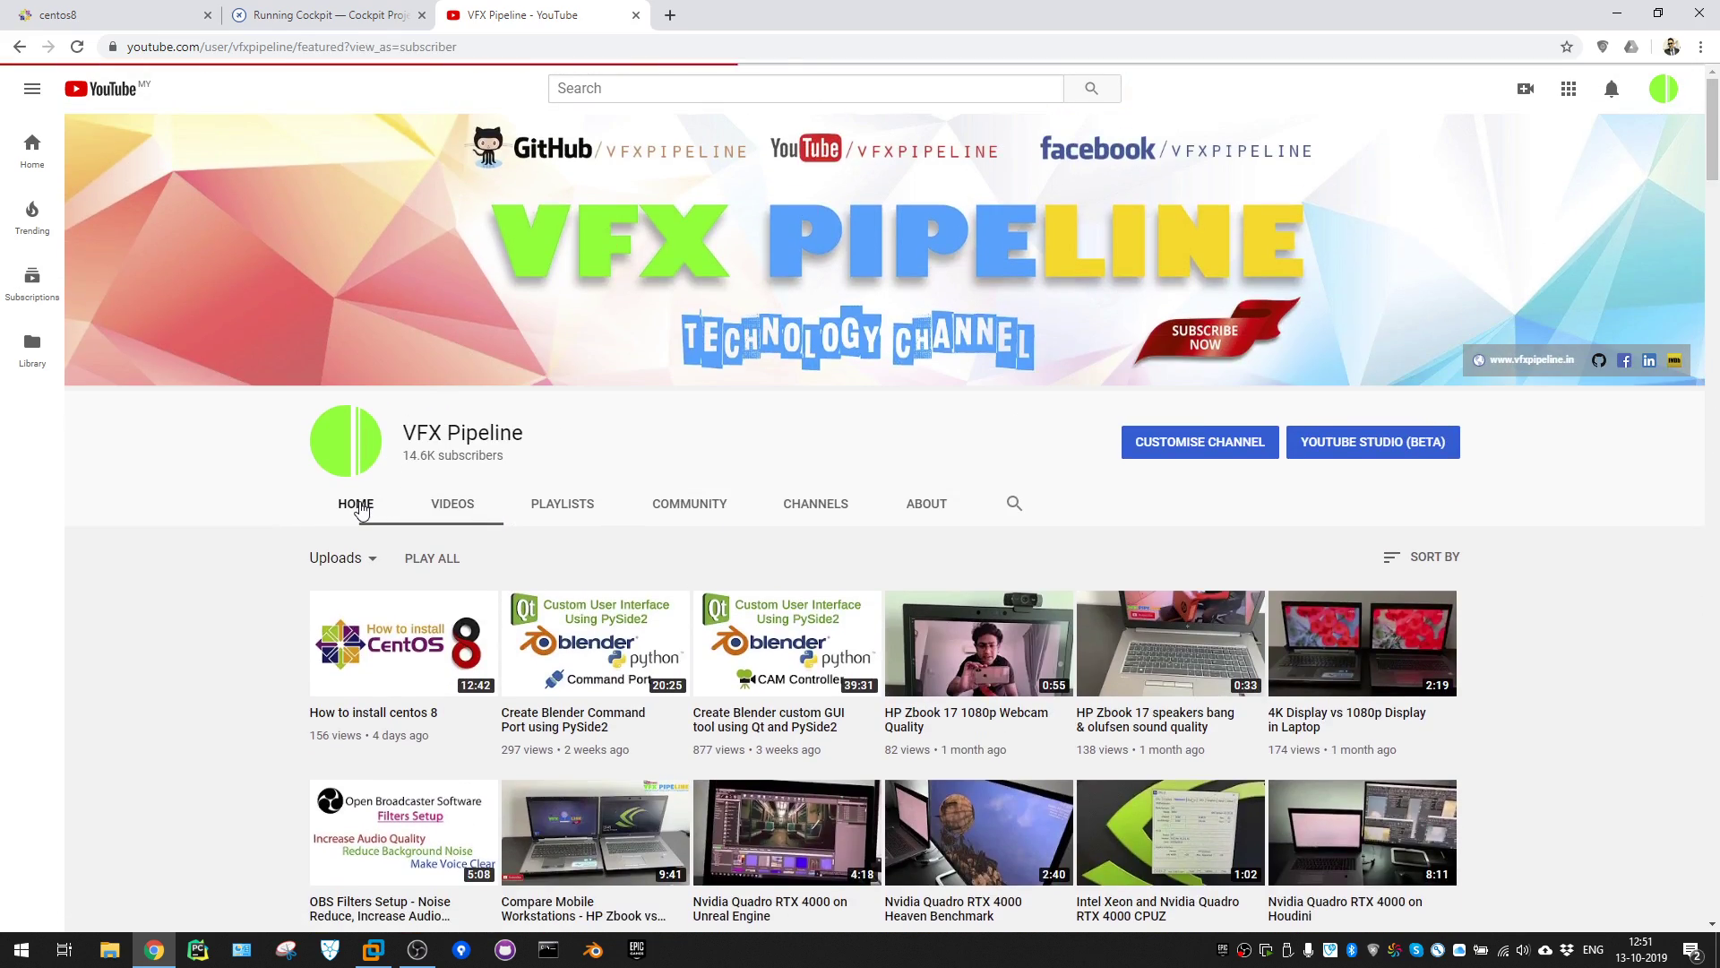